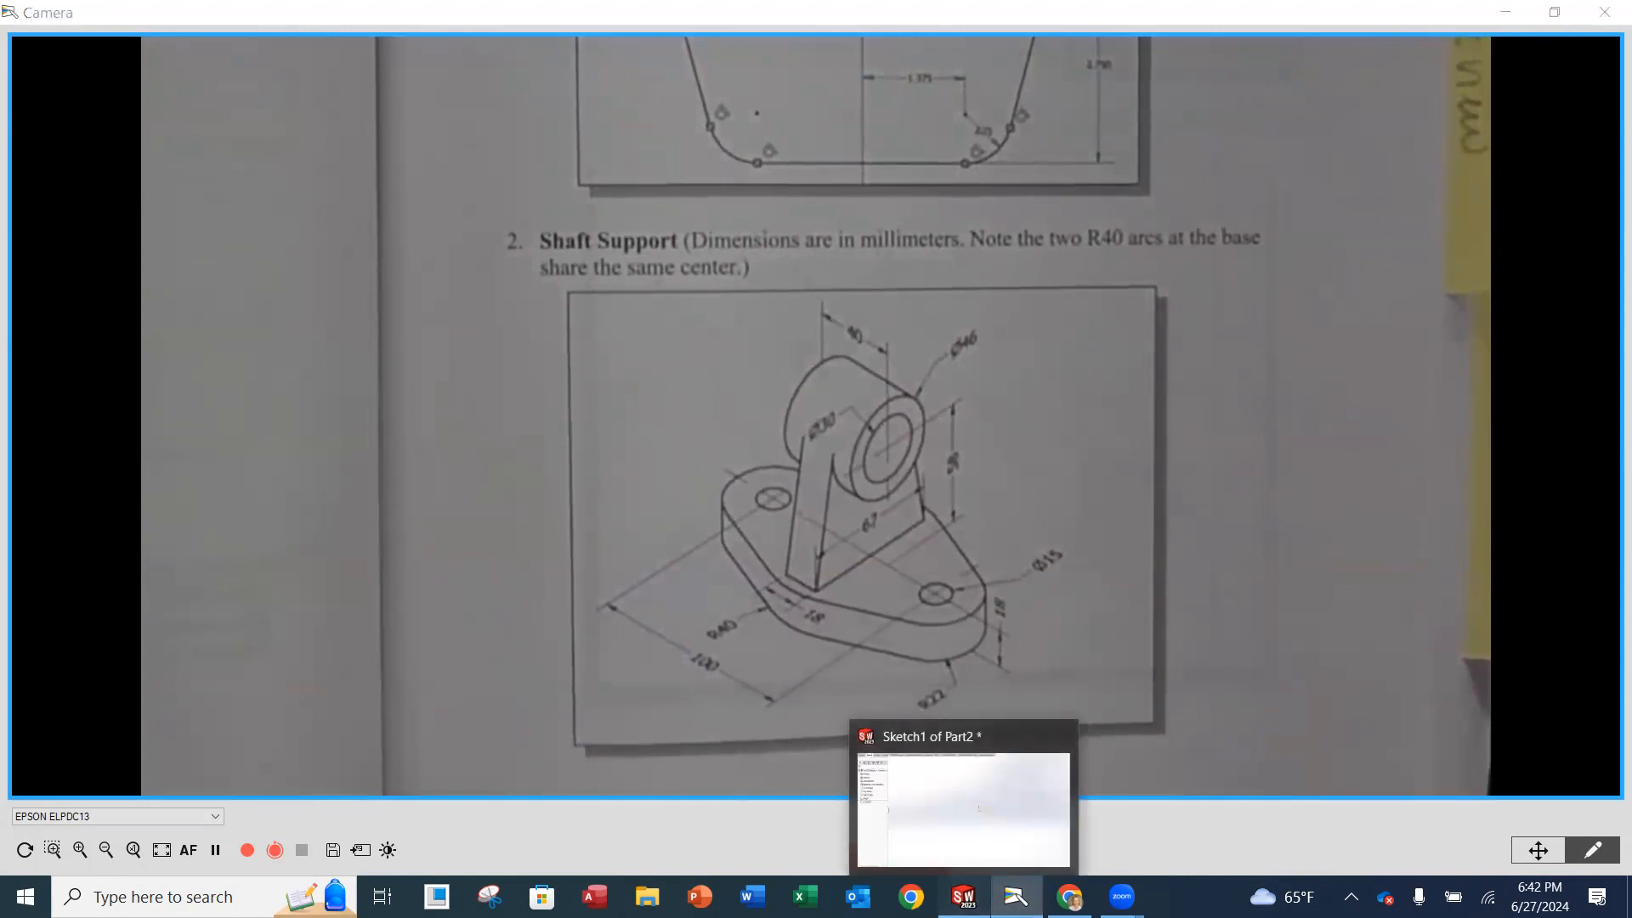
Switch to SOLIDWORKS and sketch a circle of about 54 mm radius centred on the origin.
click(963, 896)
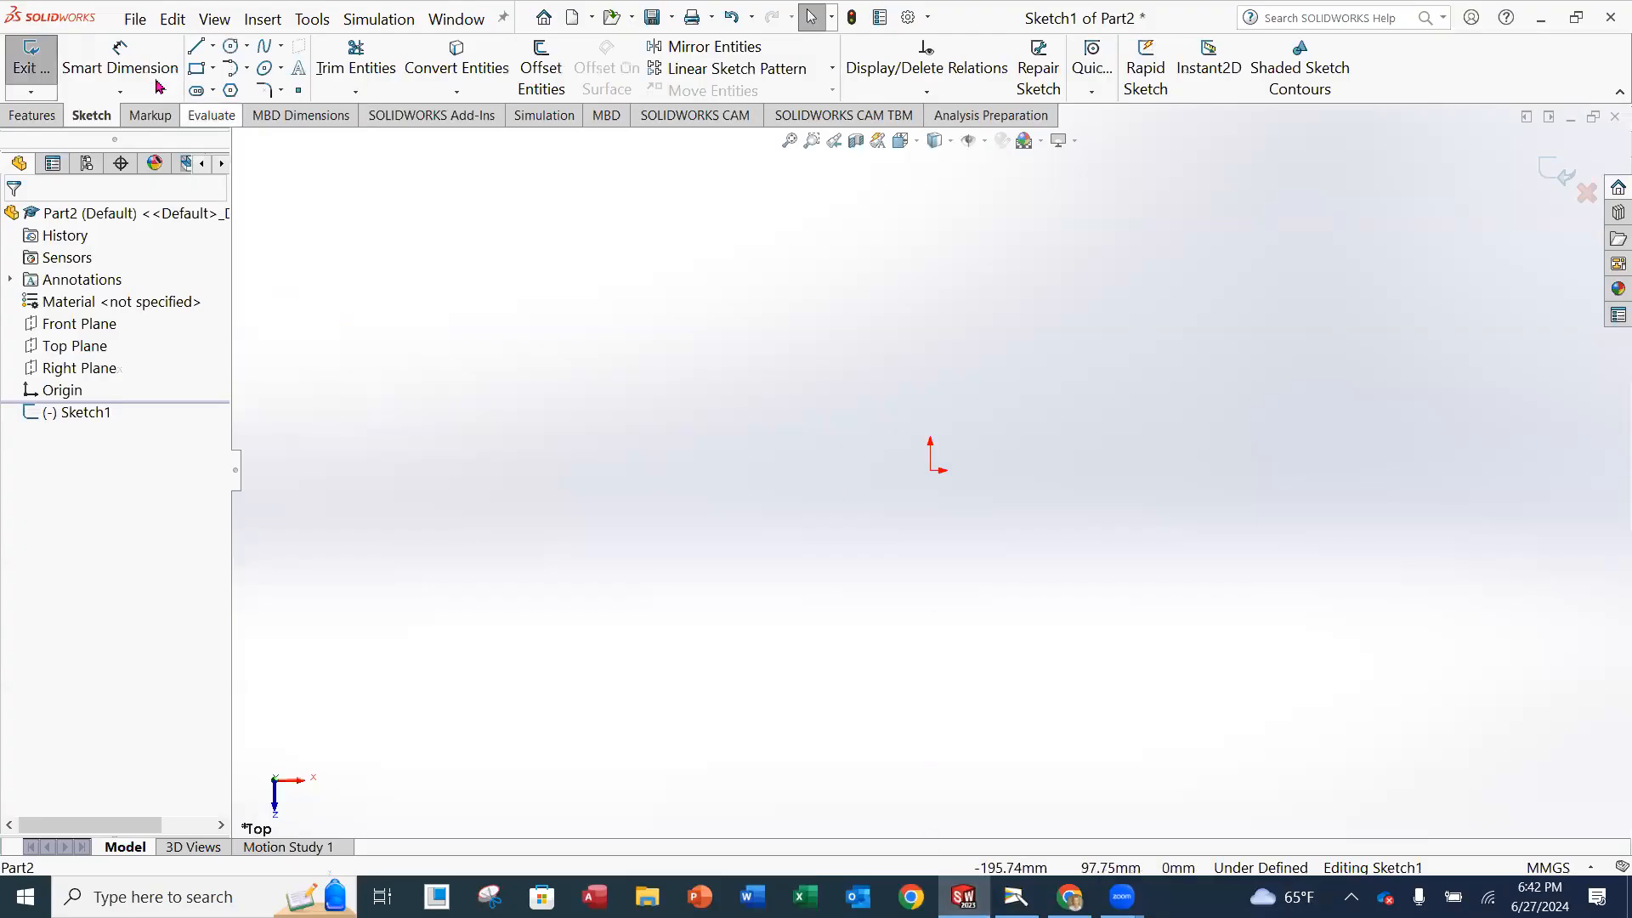
click(231, 48)
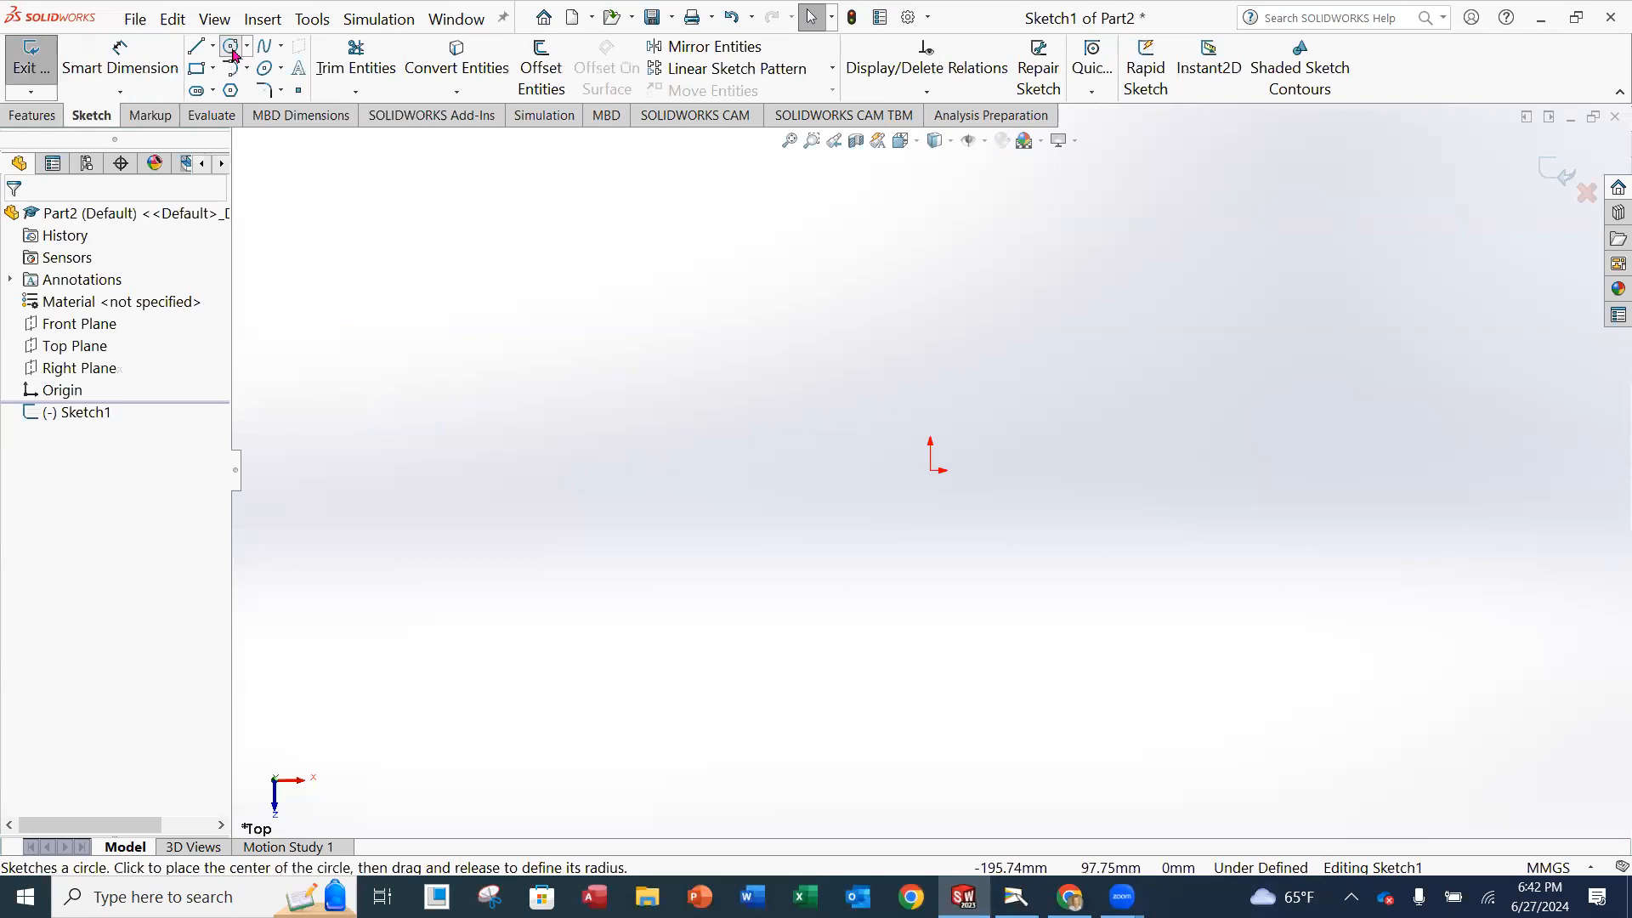
click(931, 471)
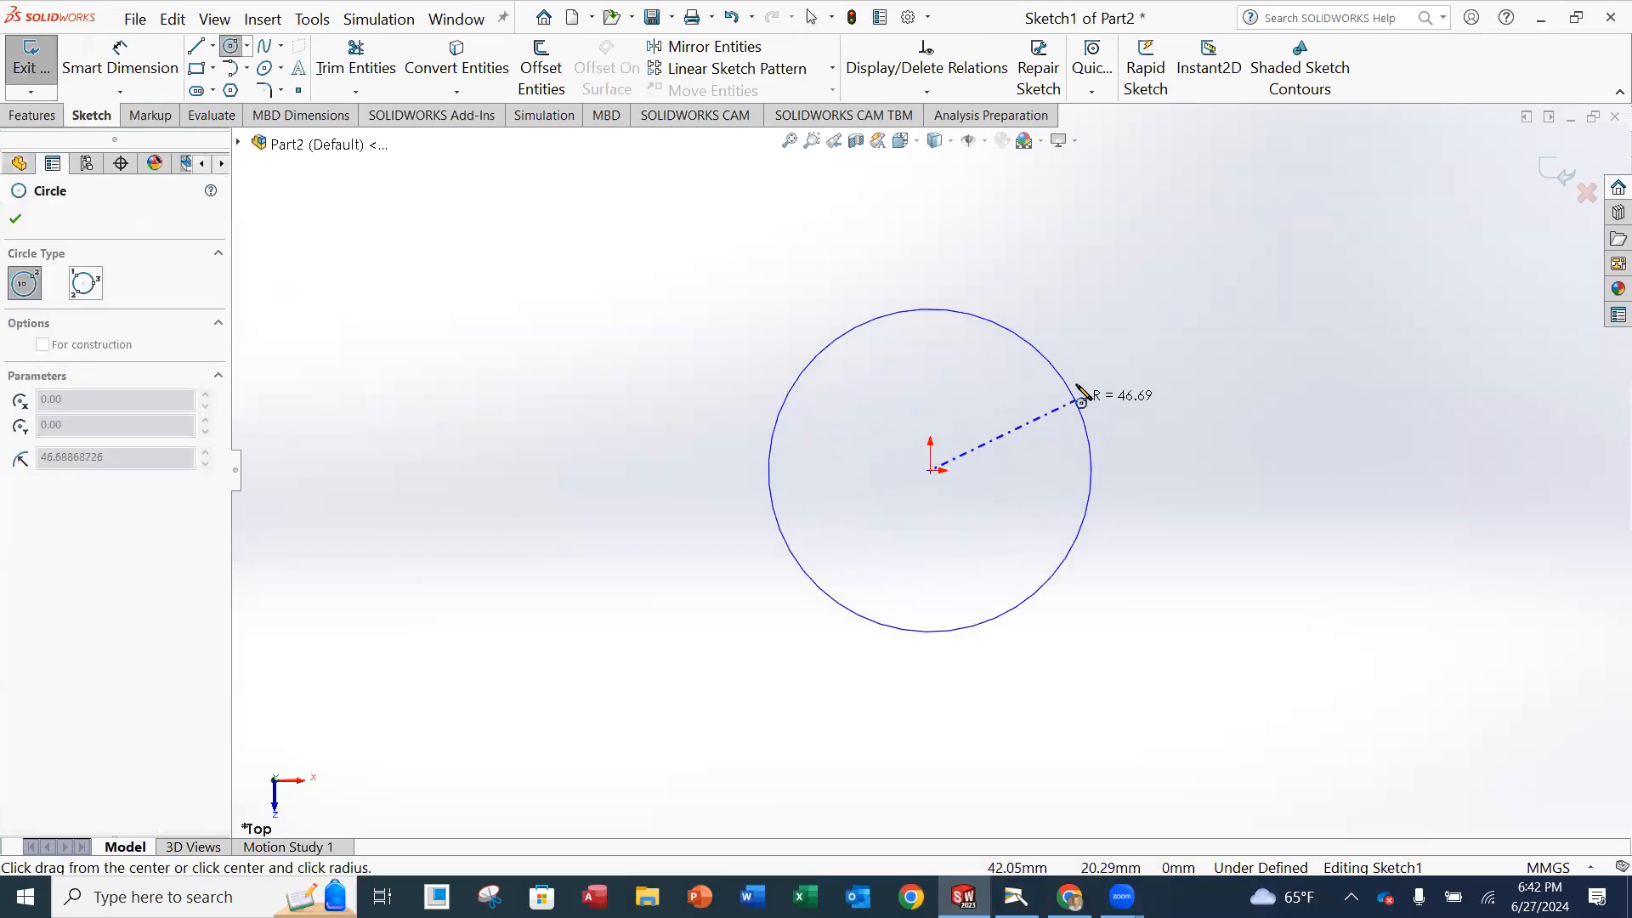
click(1073, 355)
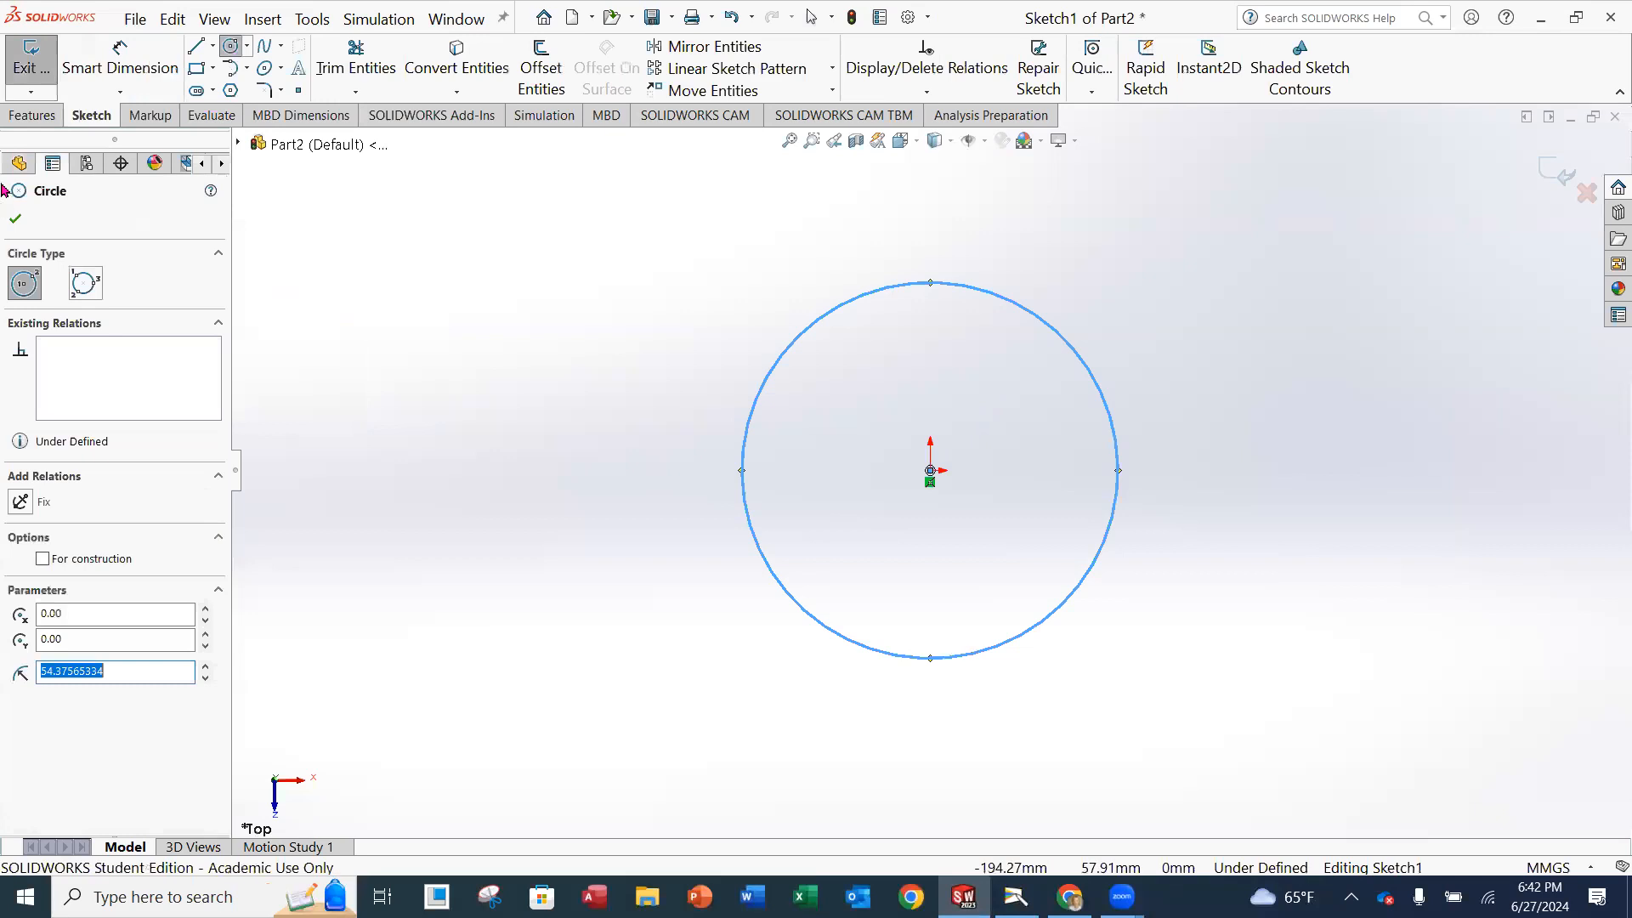
click(15, 220)
Dimension the origin-centred circle with a diameter of 80 mm.
click(119, 66)
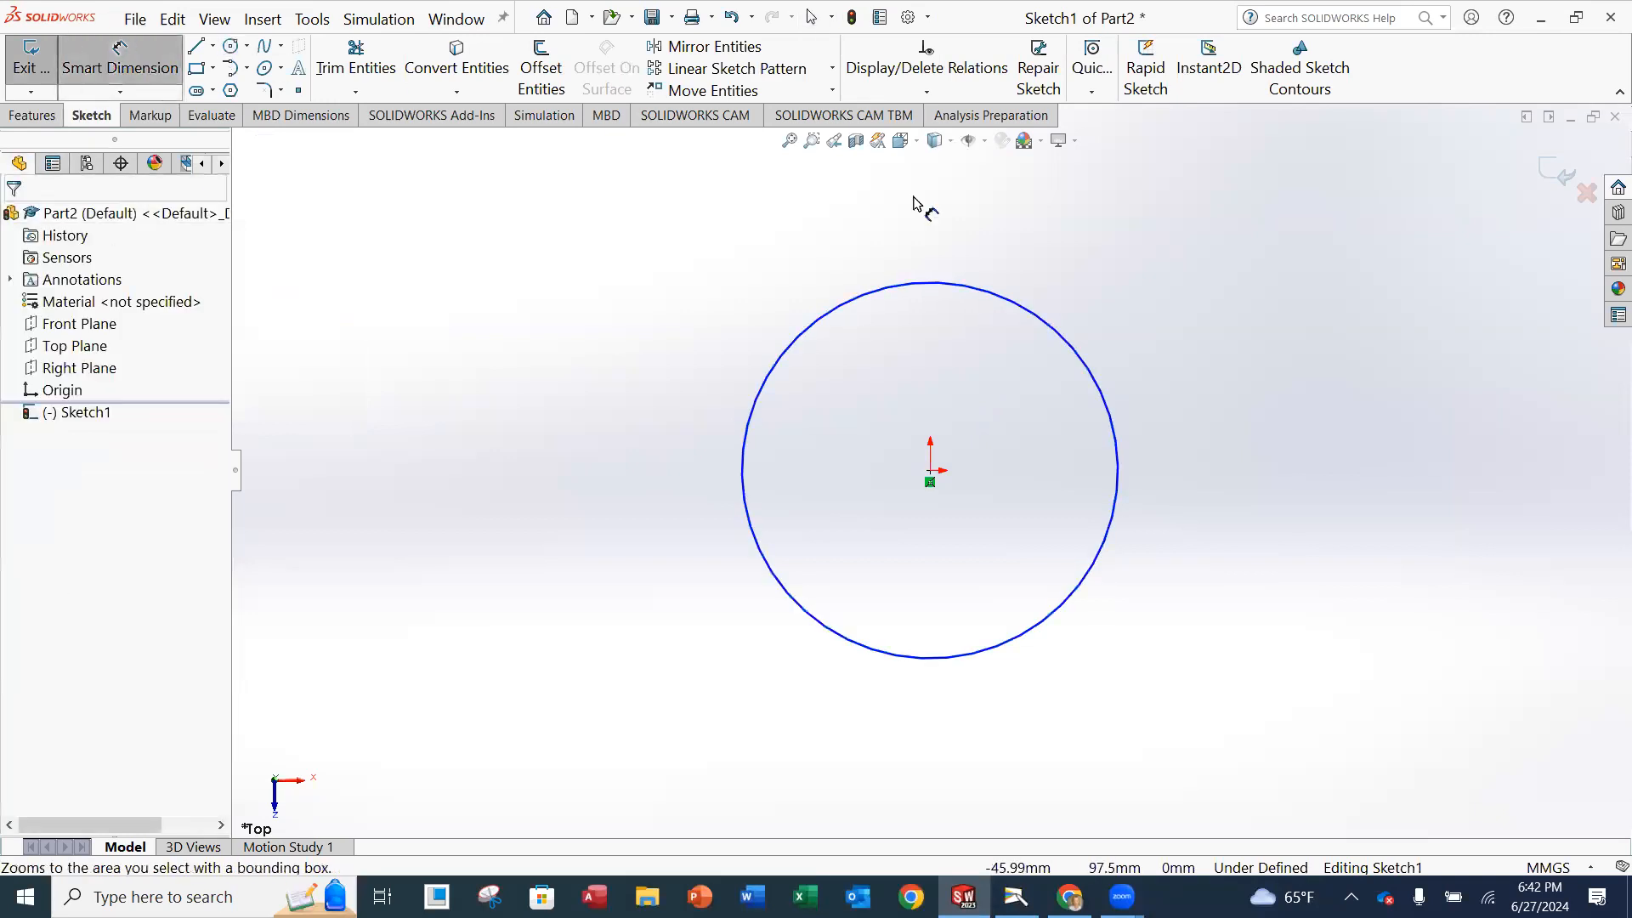
click(1064, 340)
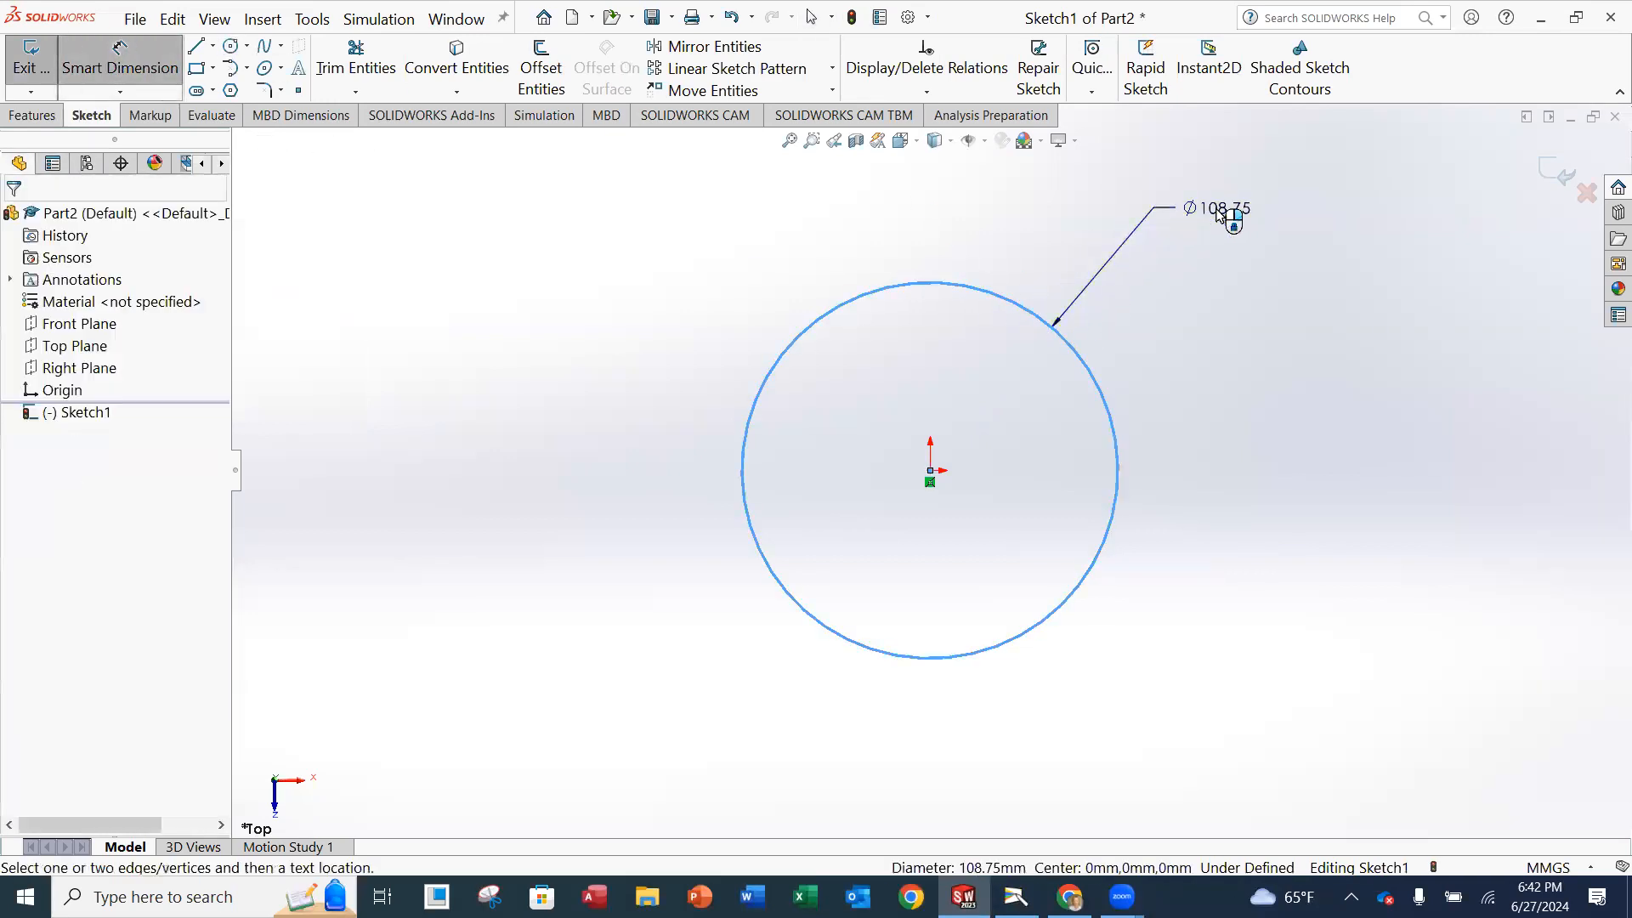
click(1224, 211)
text(80)
key(Return)
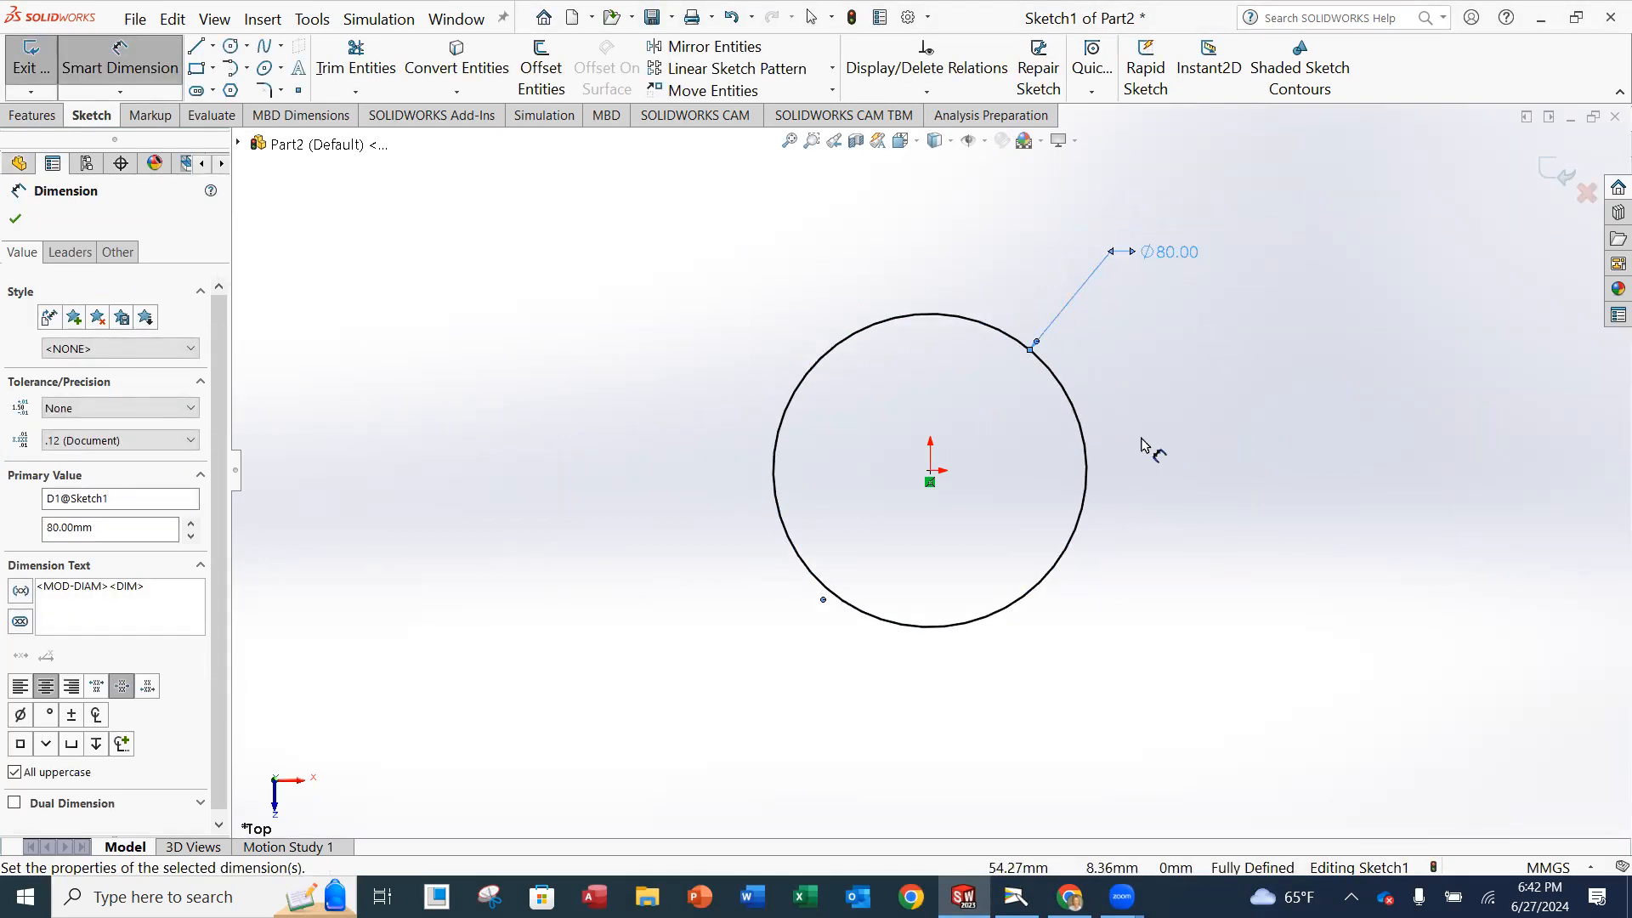
ctrl+middle_drag(1142, 449, 1017, 453)
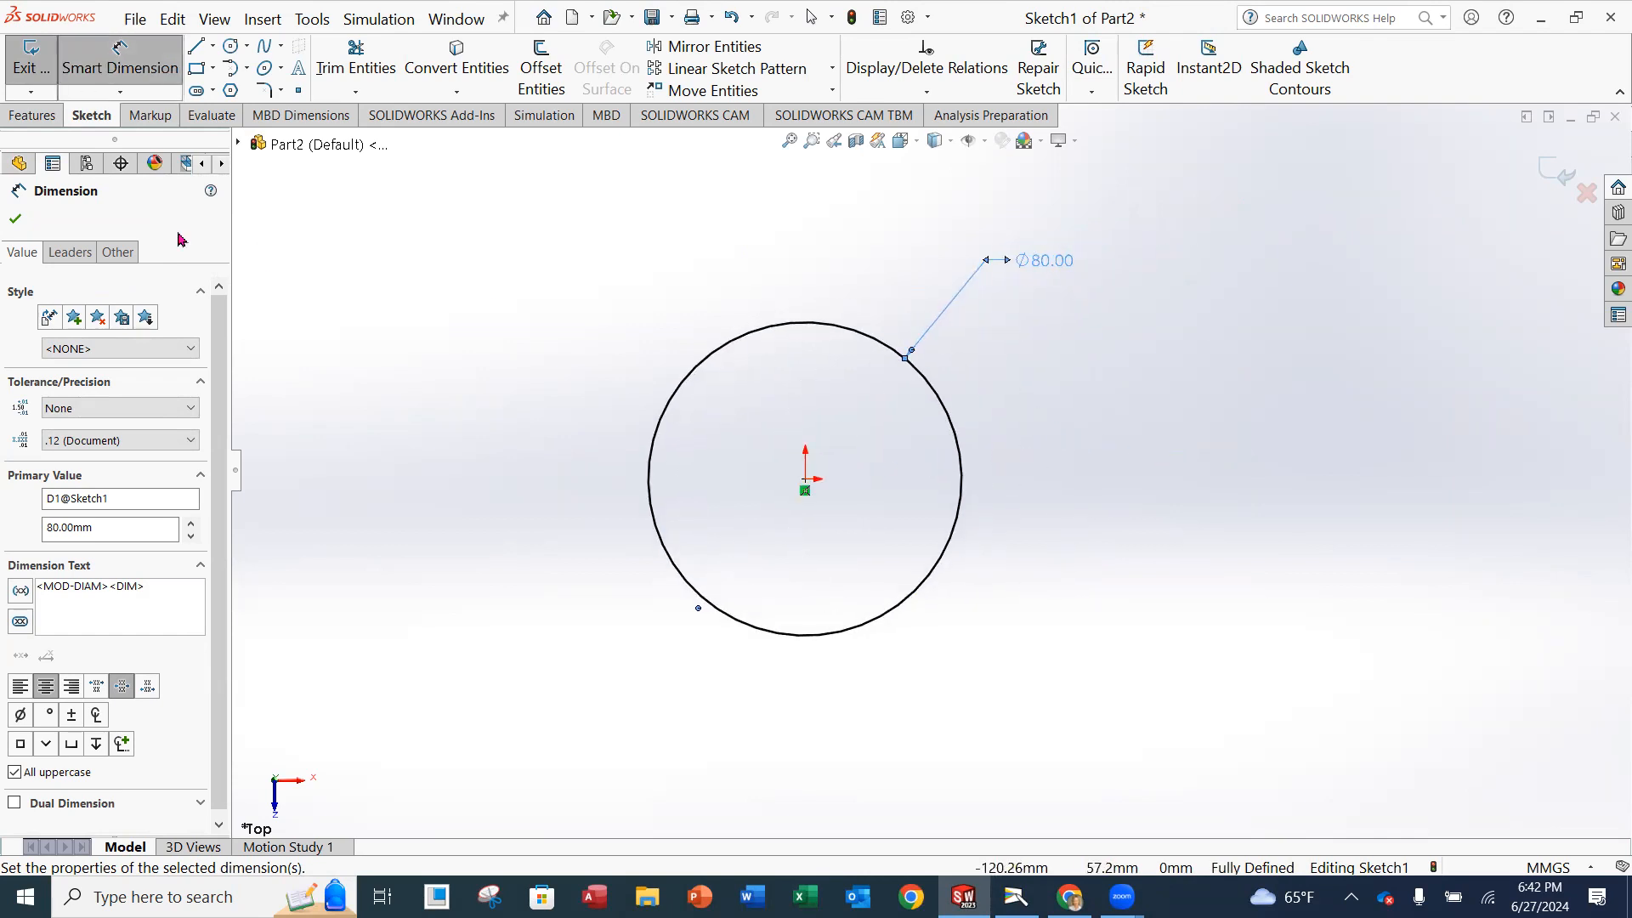
click(17, 221)
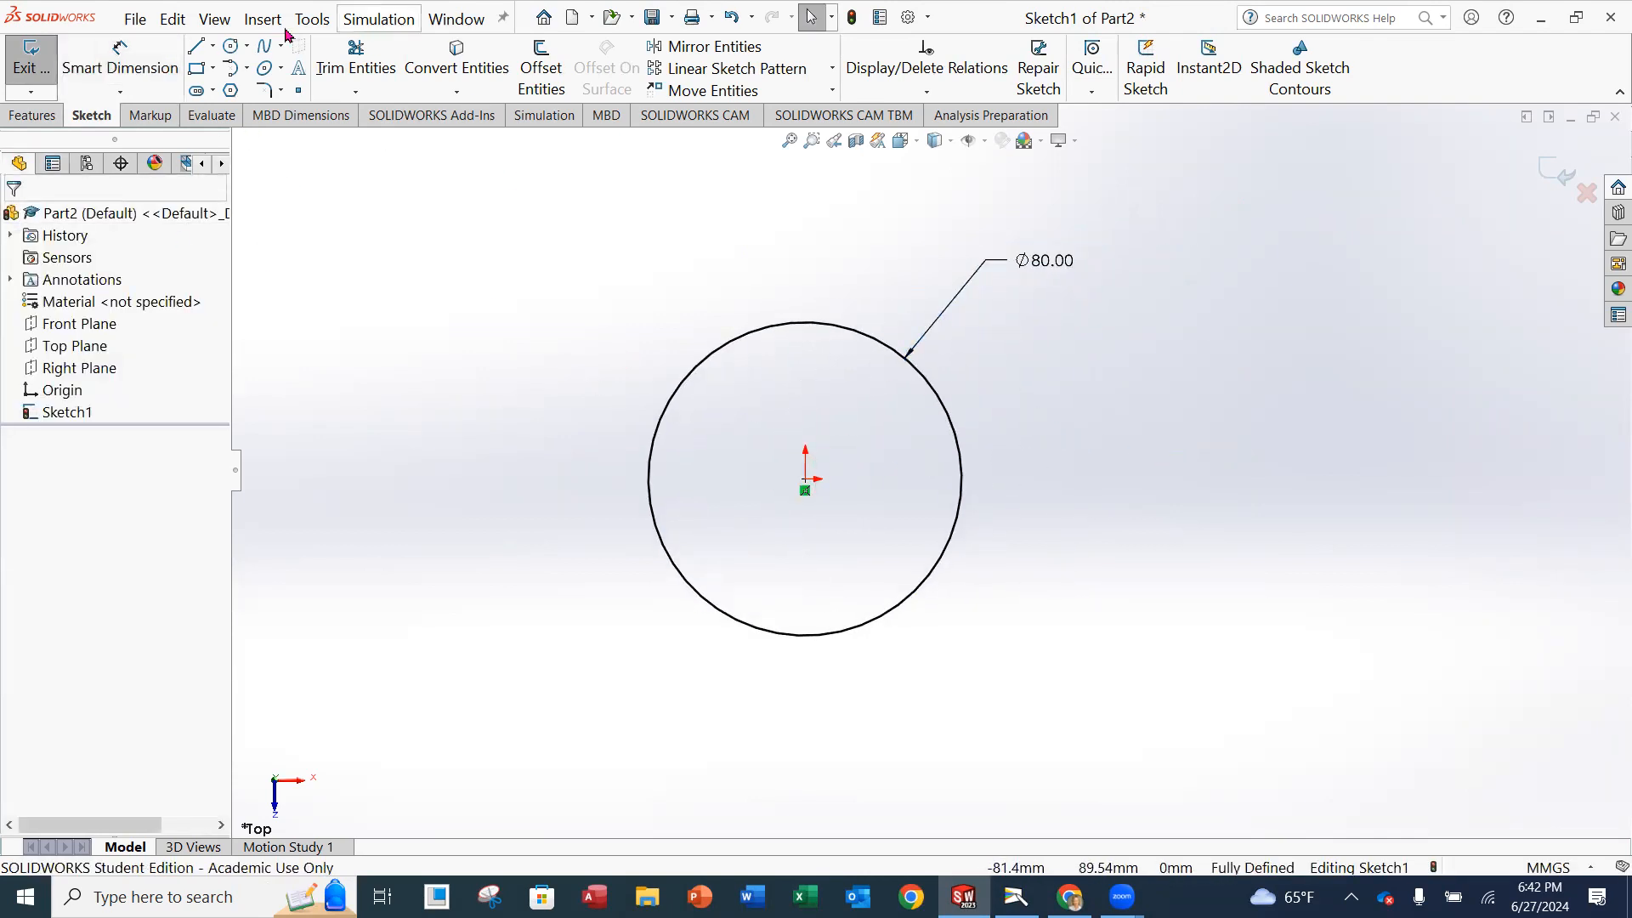
Sketch a second circle of about 27 mm radius, centred about 87 mm to the left of the origin and level with it.
click(229, 46)
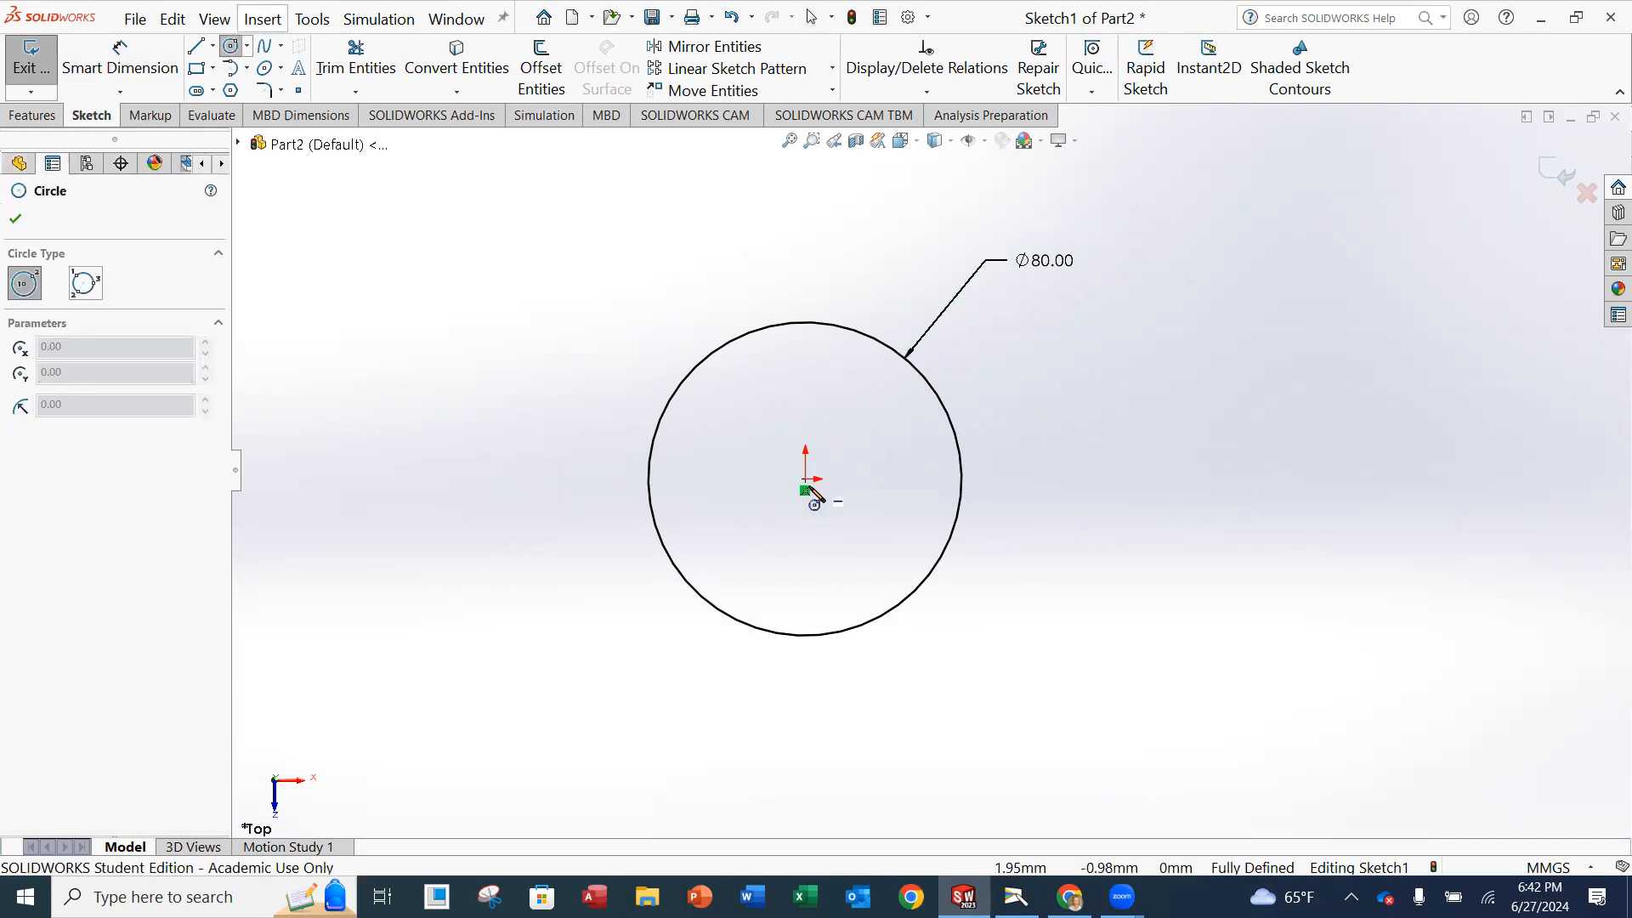
click(465, 479)
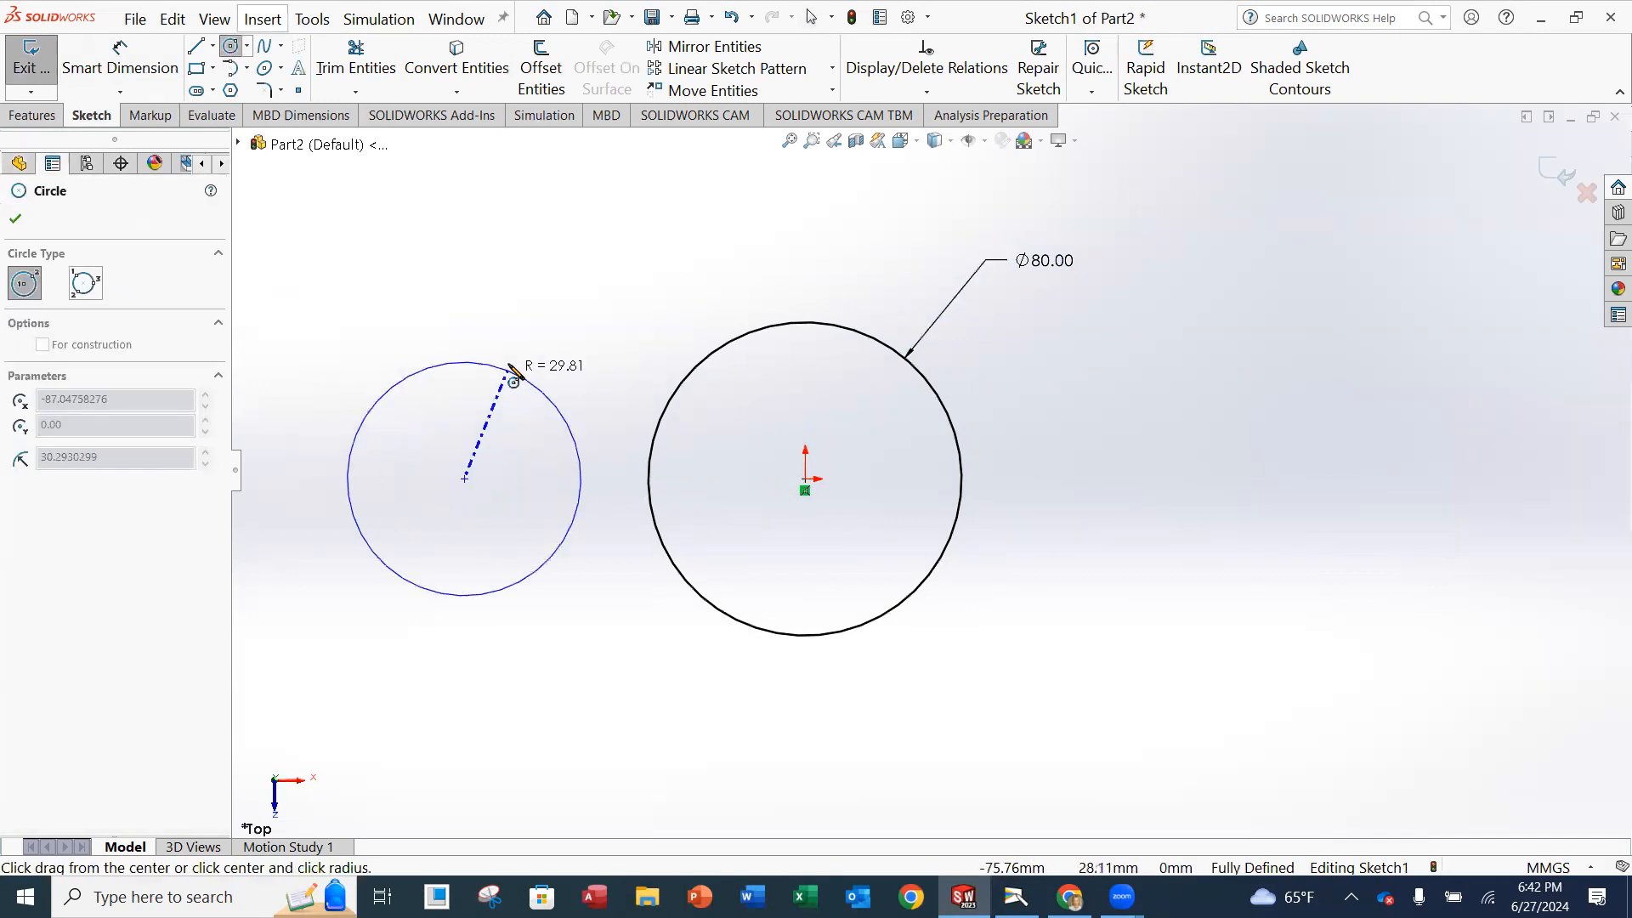
click(515, 386)
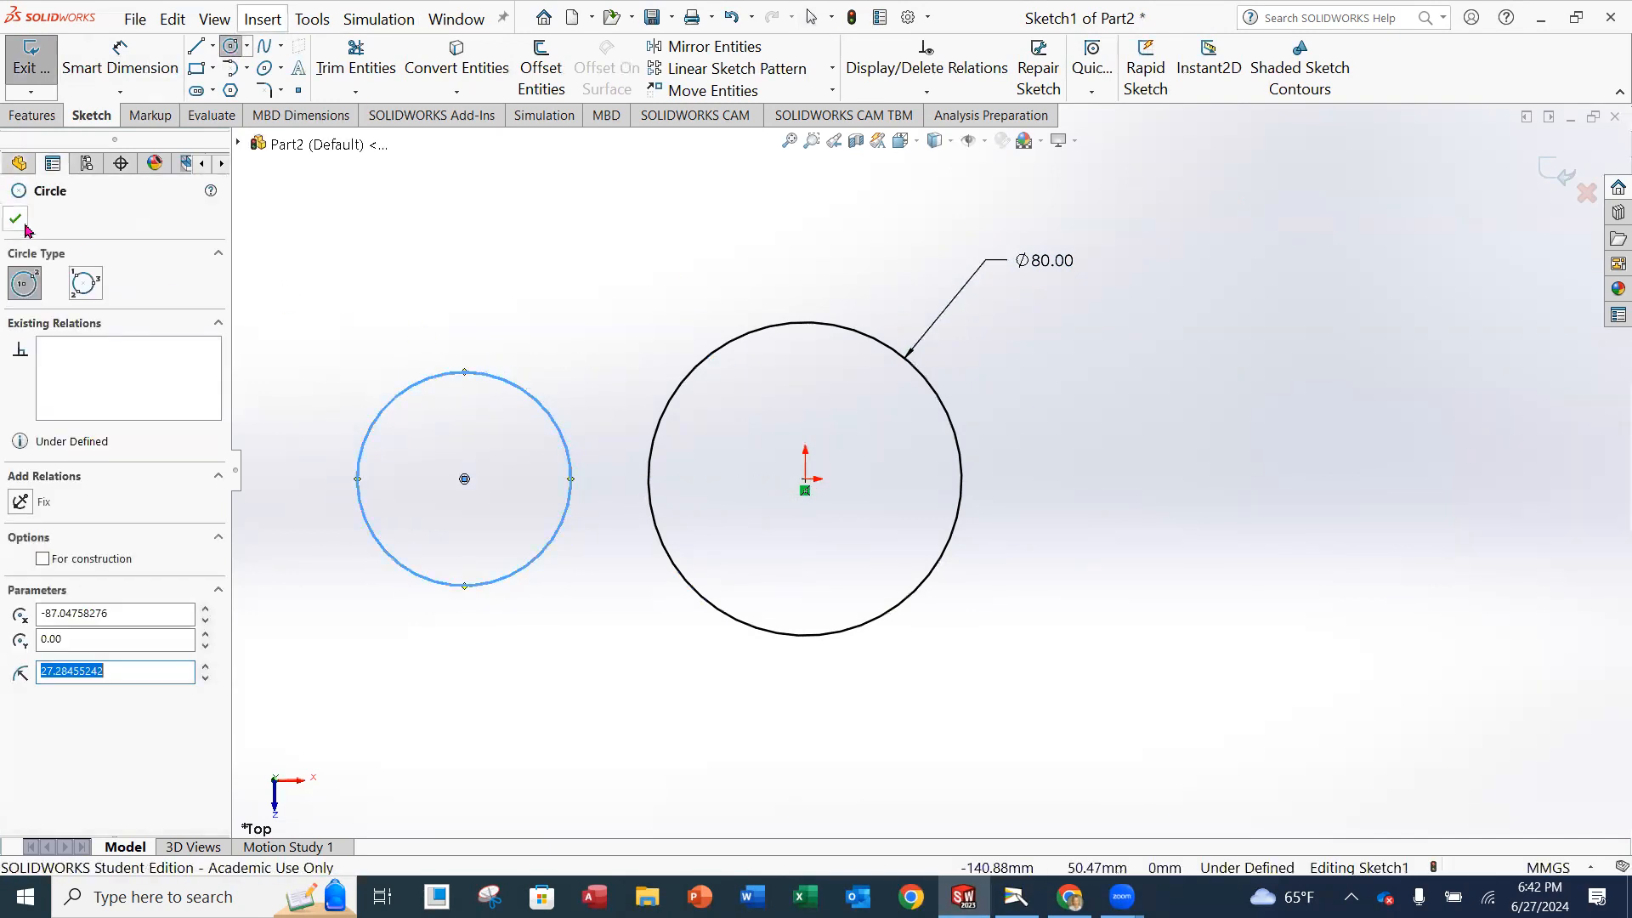
key(Escape)
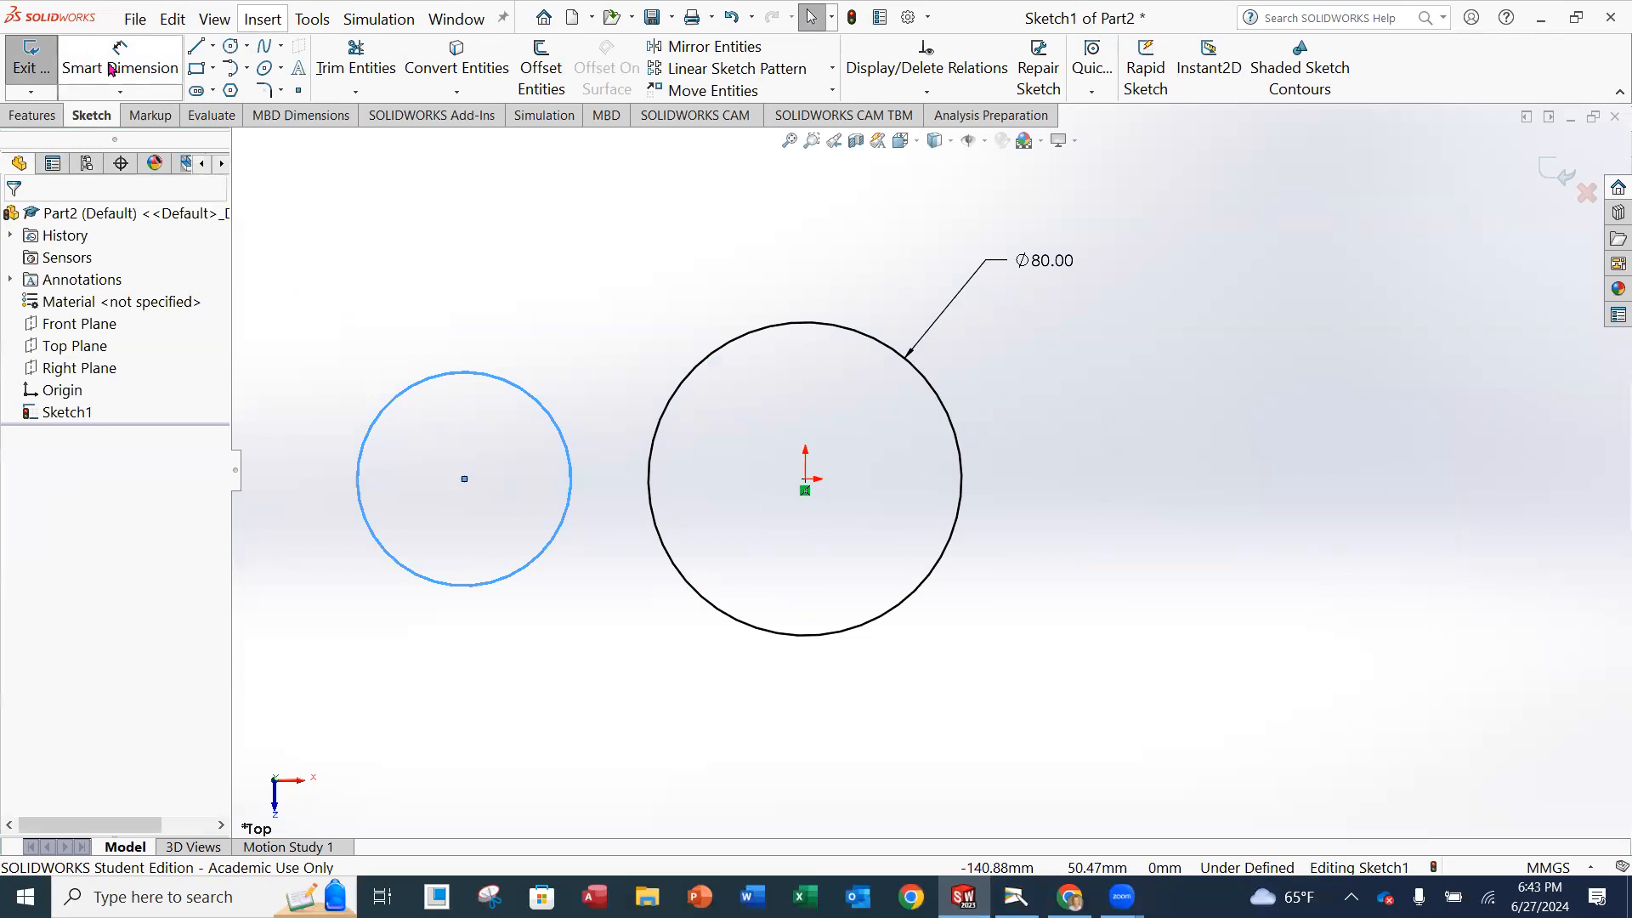
Dimension the smaller left circle with a diameter of 44 mm.
click(112, 69)
click(417, 384)
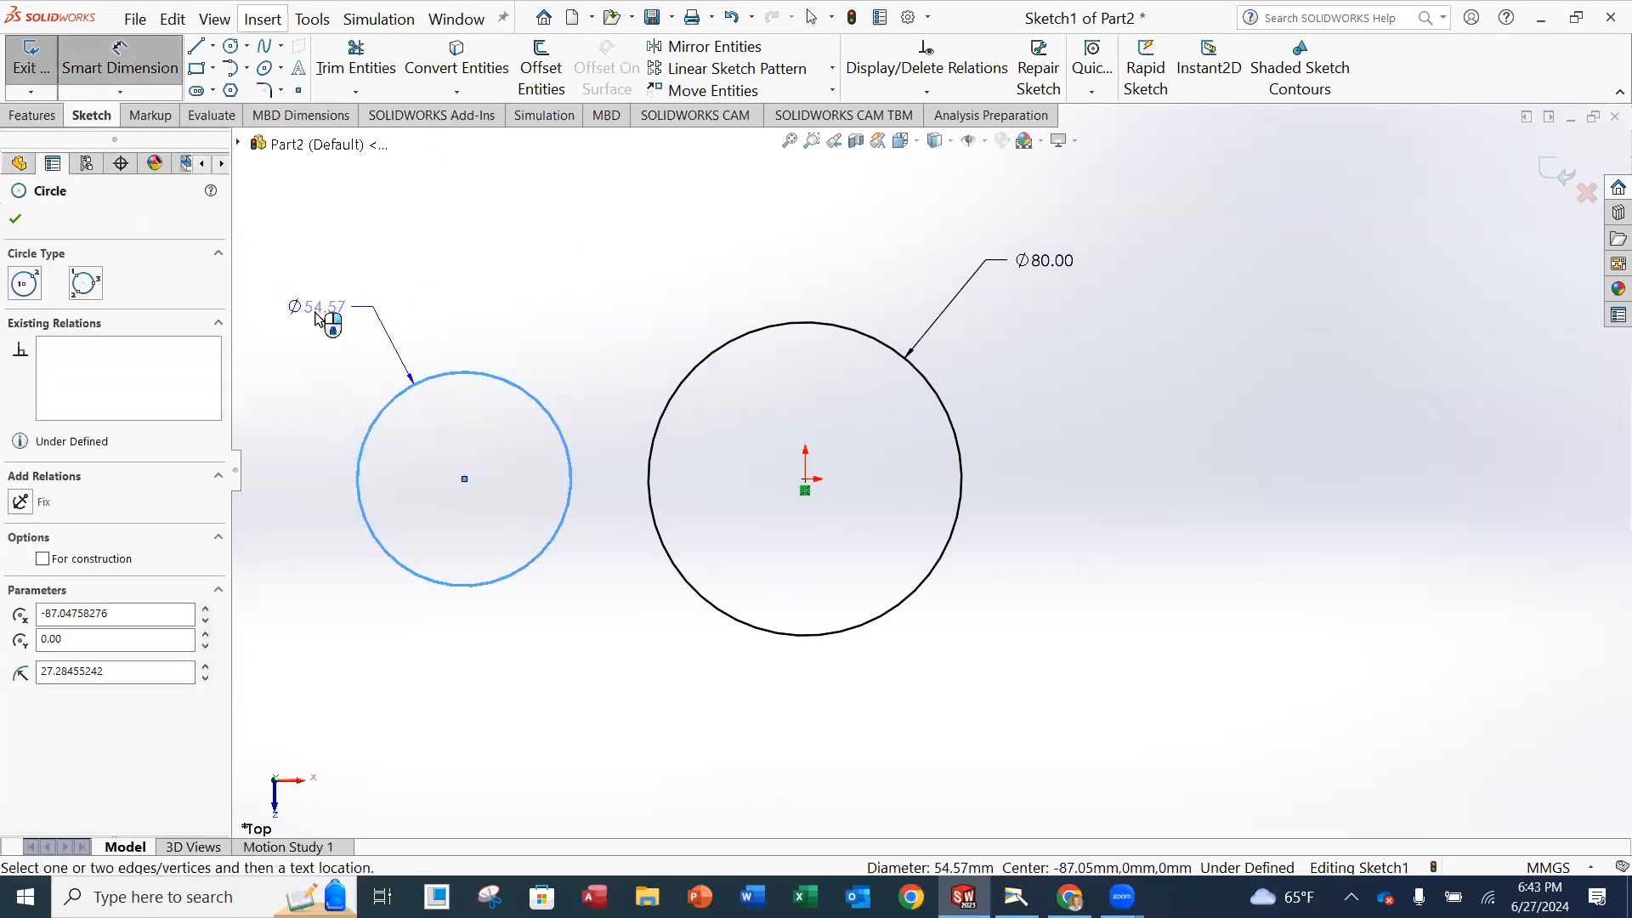
click(297, 313)
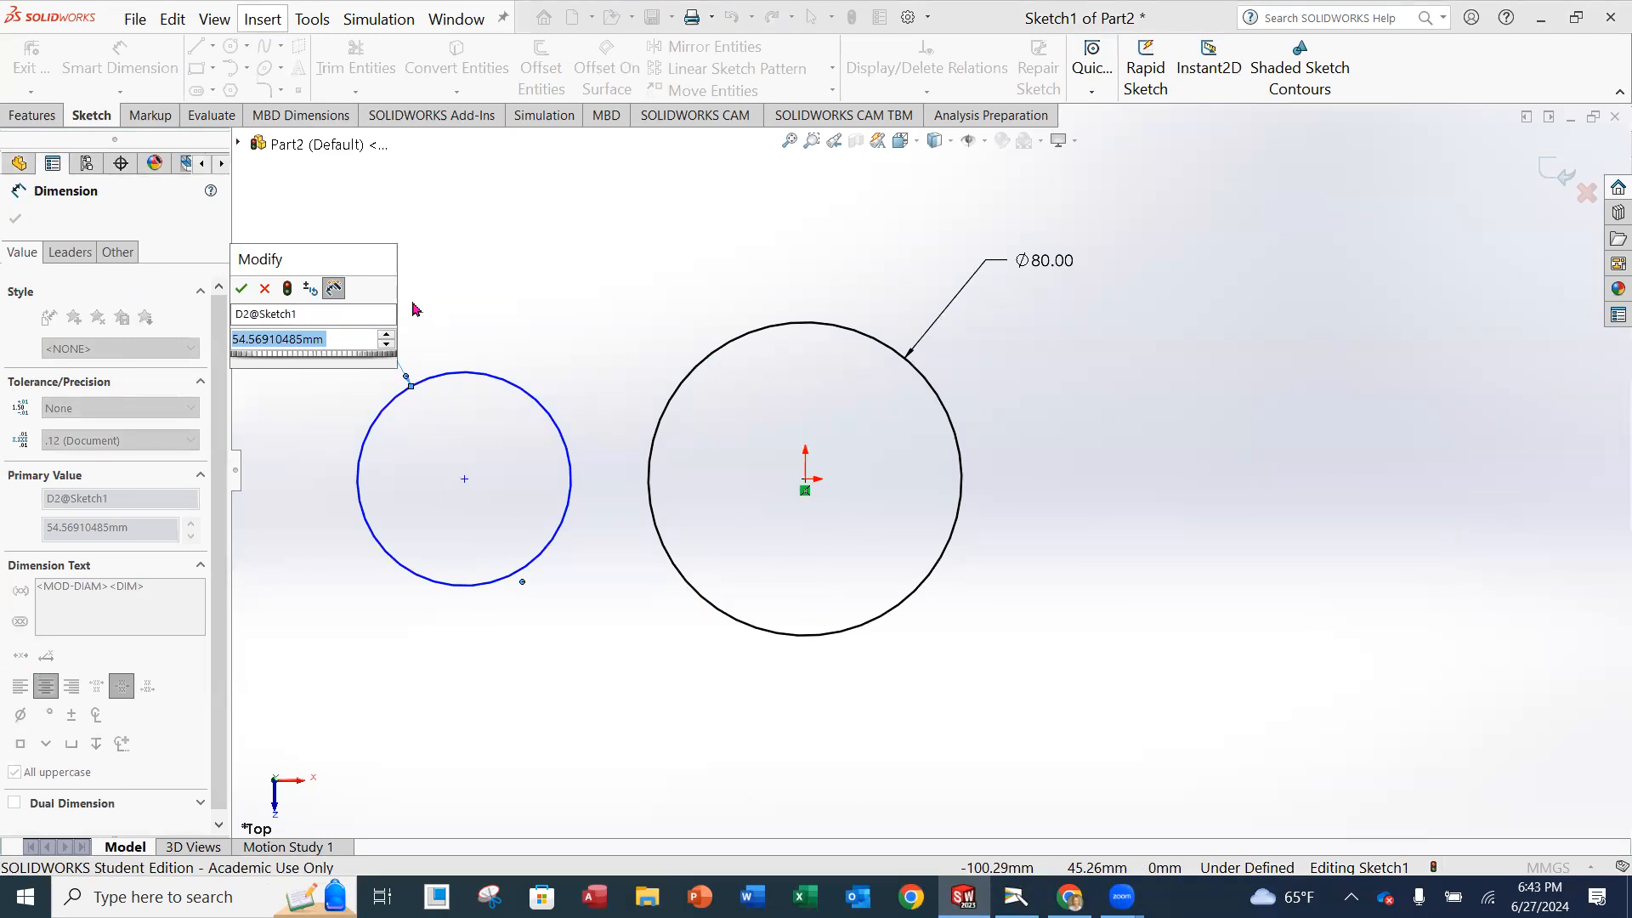
text(44)
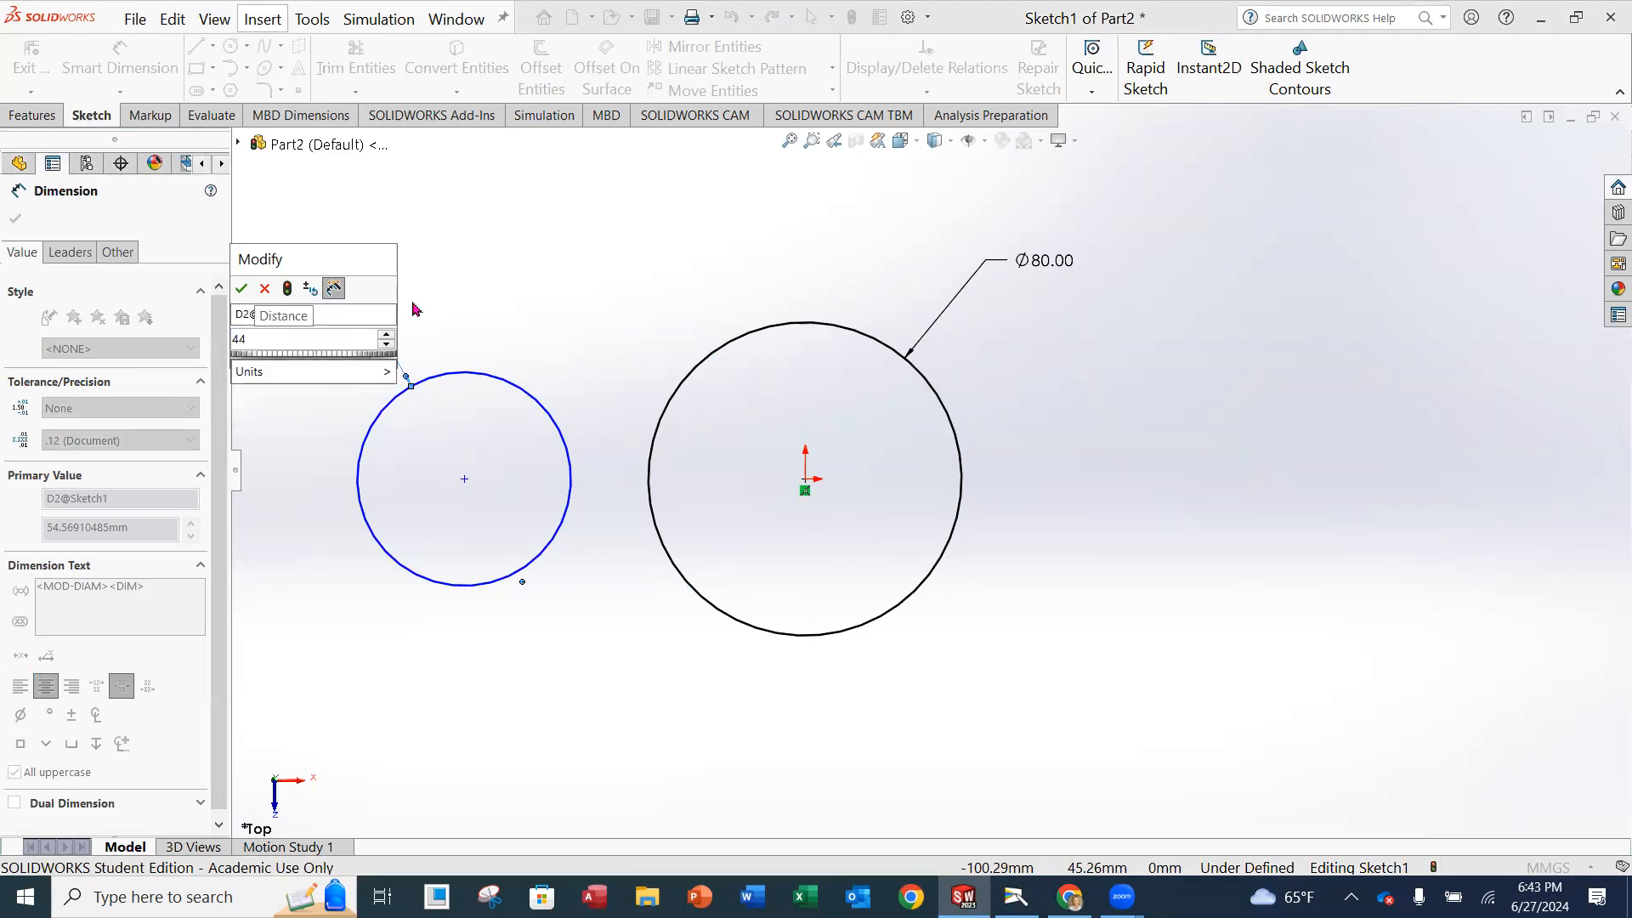
key(Return)
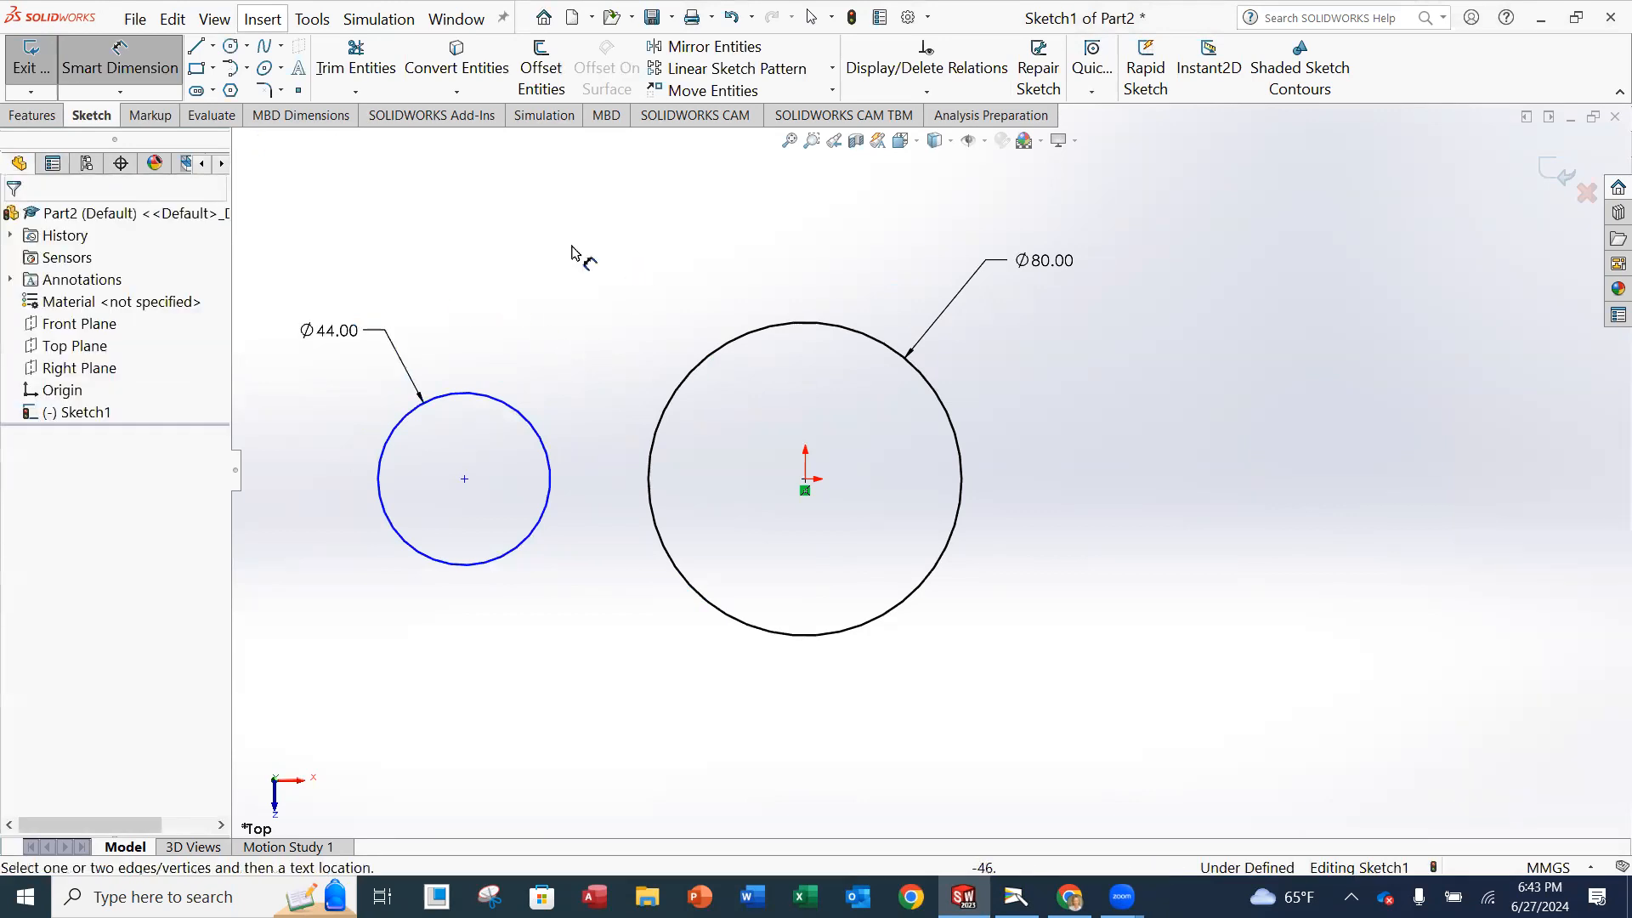
click(173, 68)
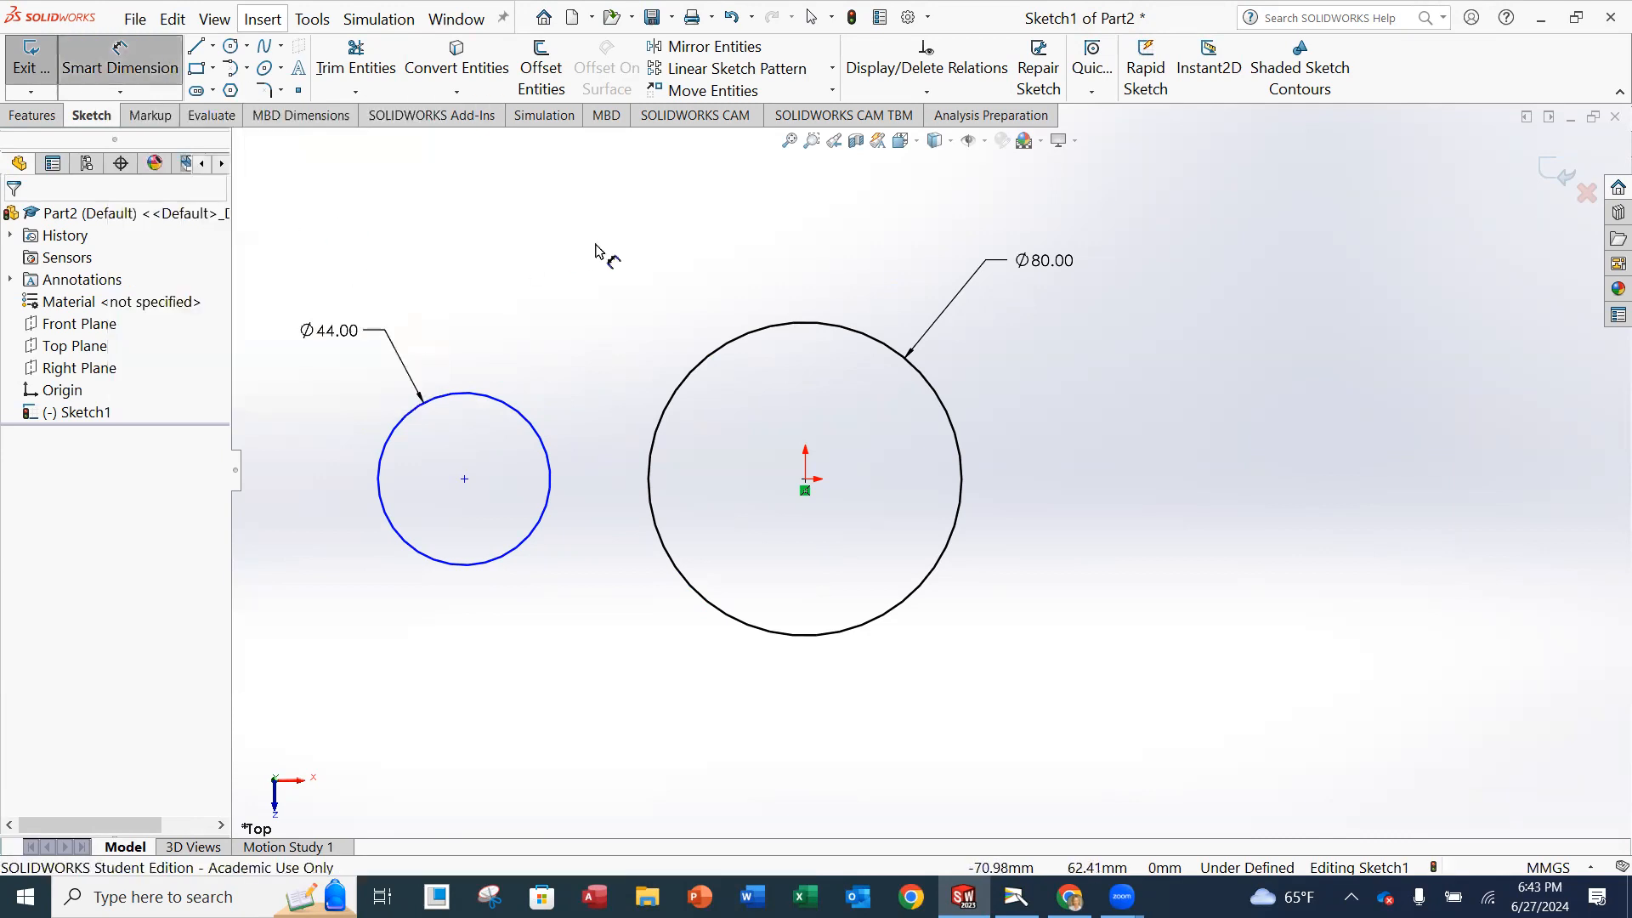
click(201, 53)
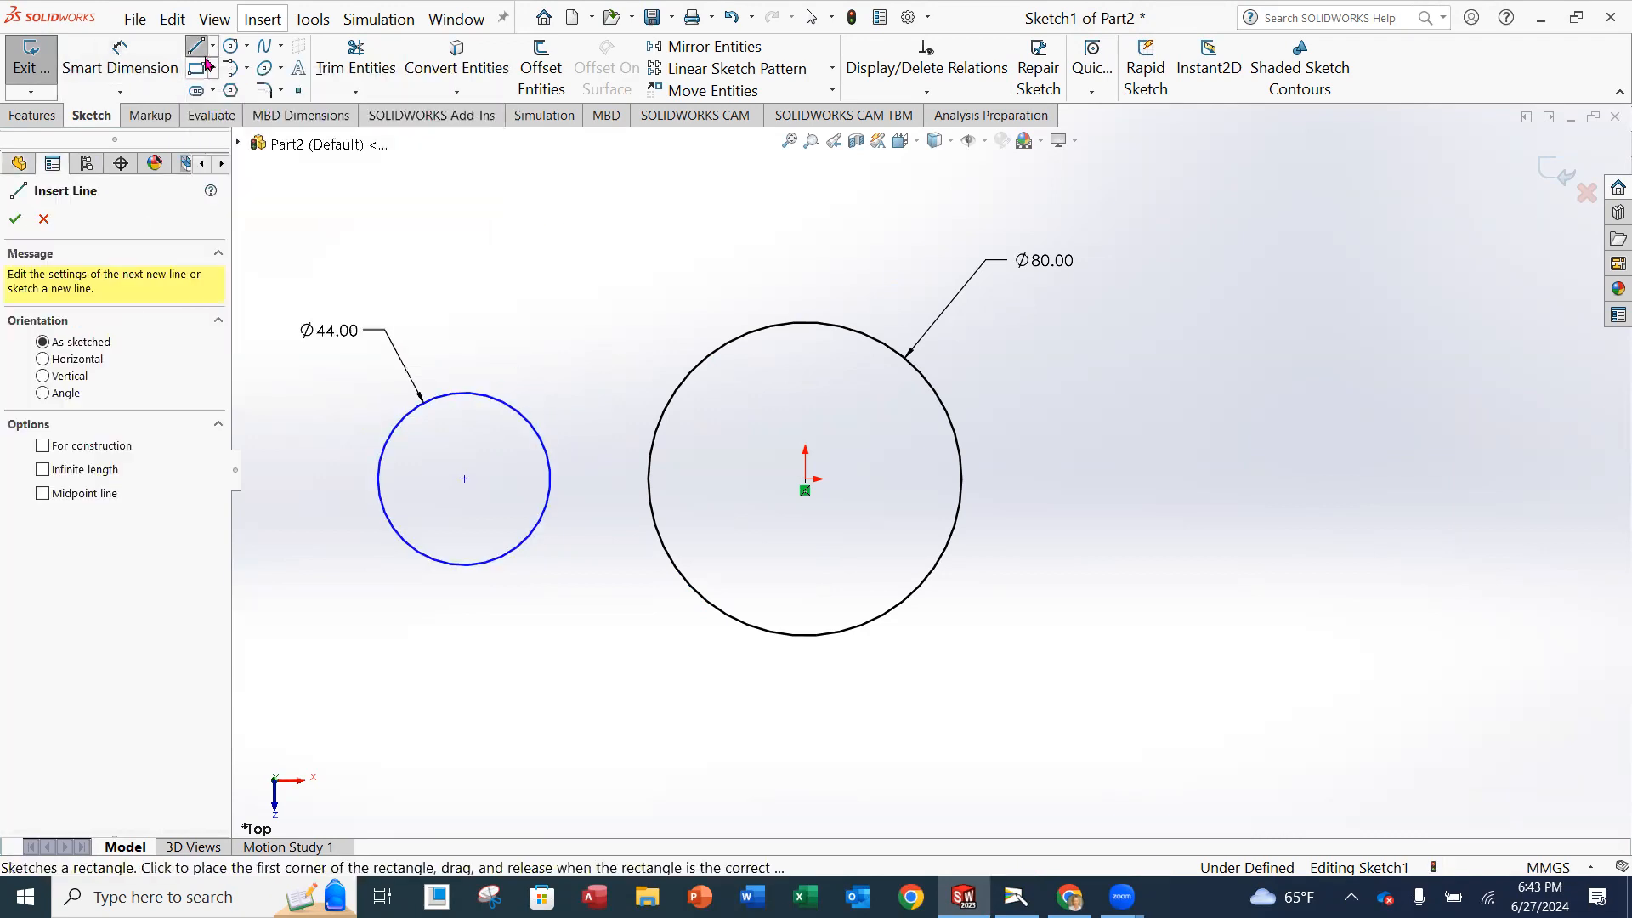
key(Escape)
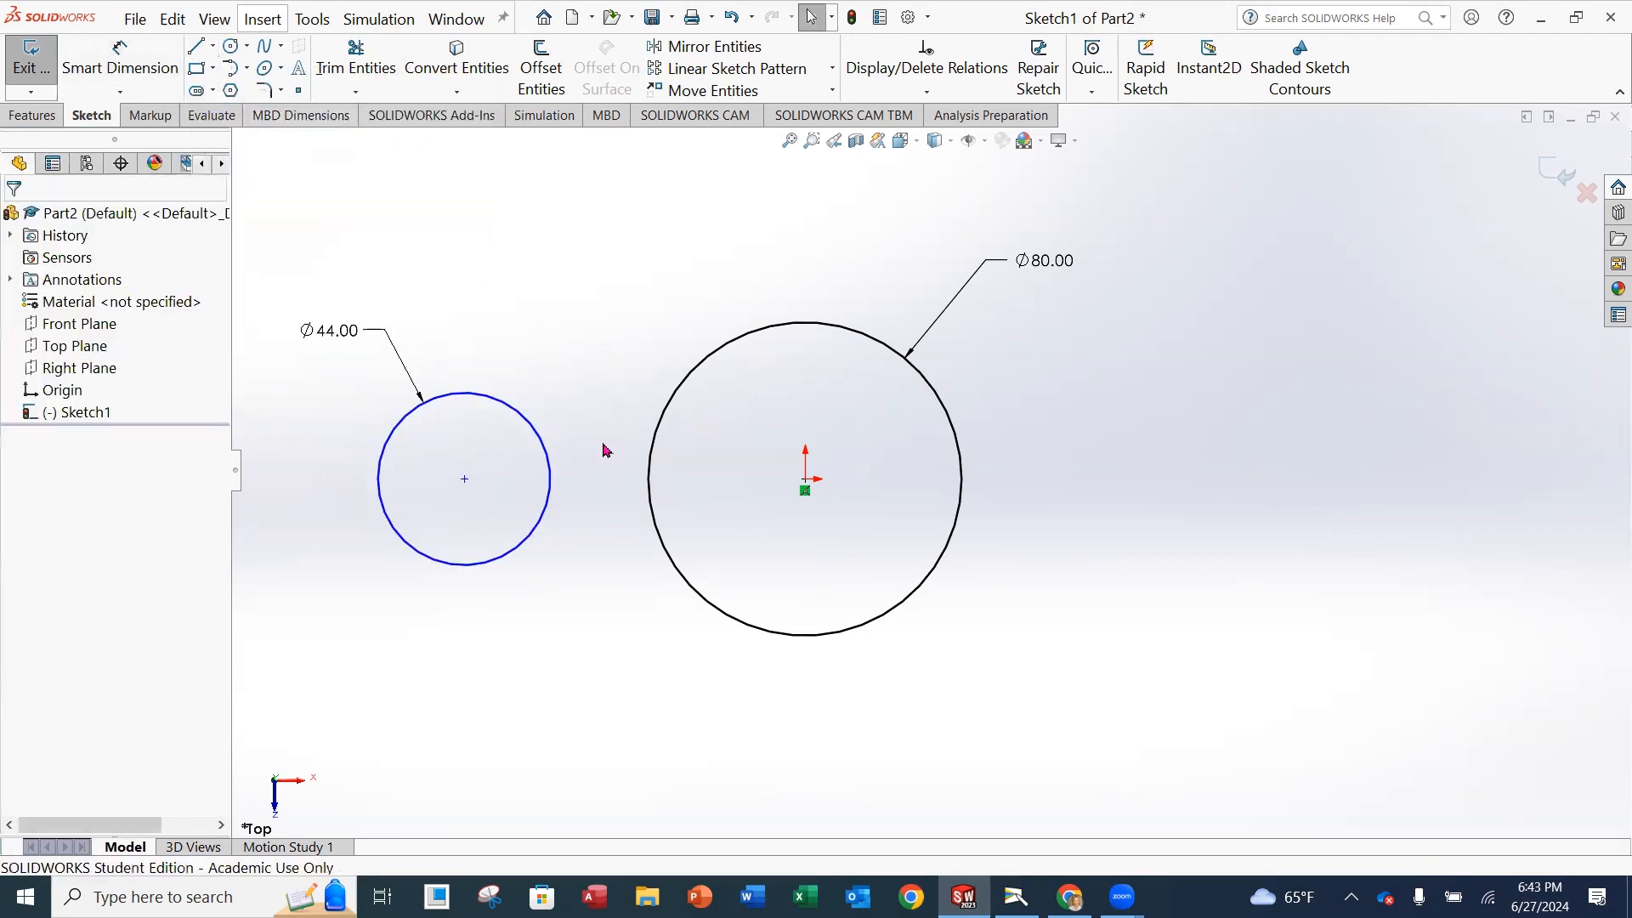
click(464, 480)
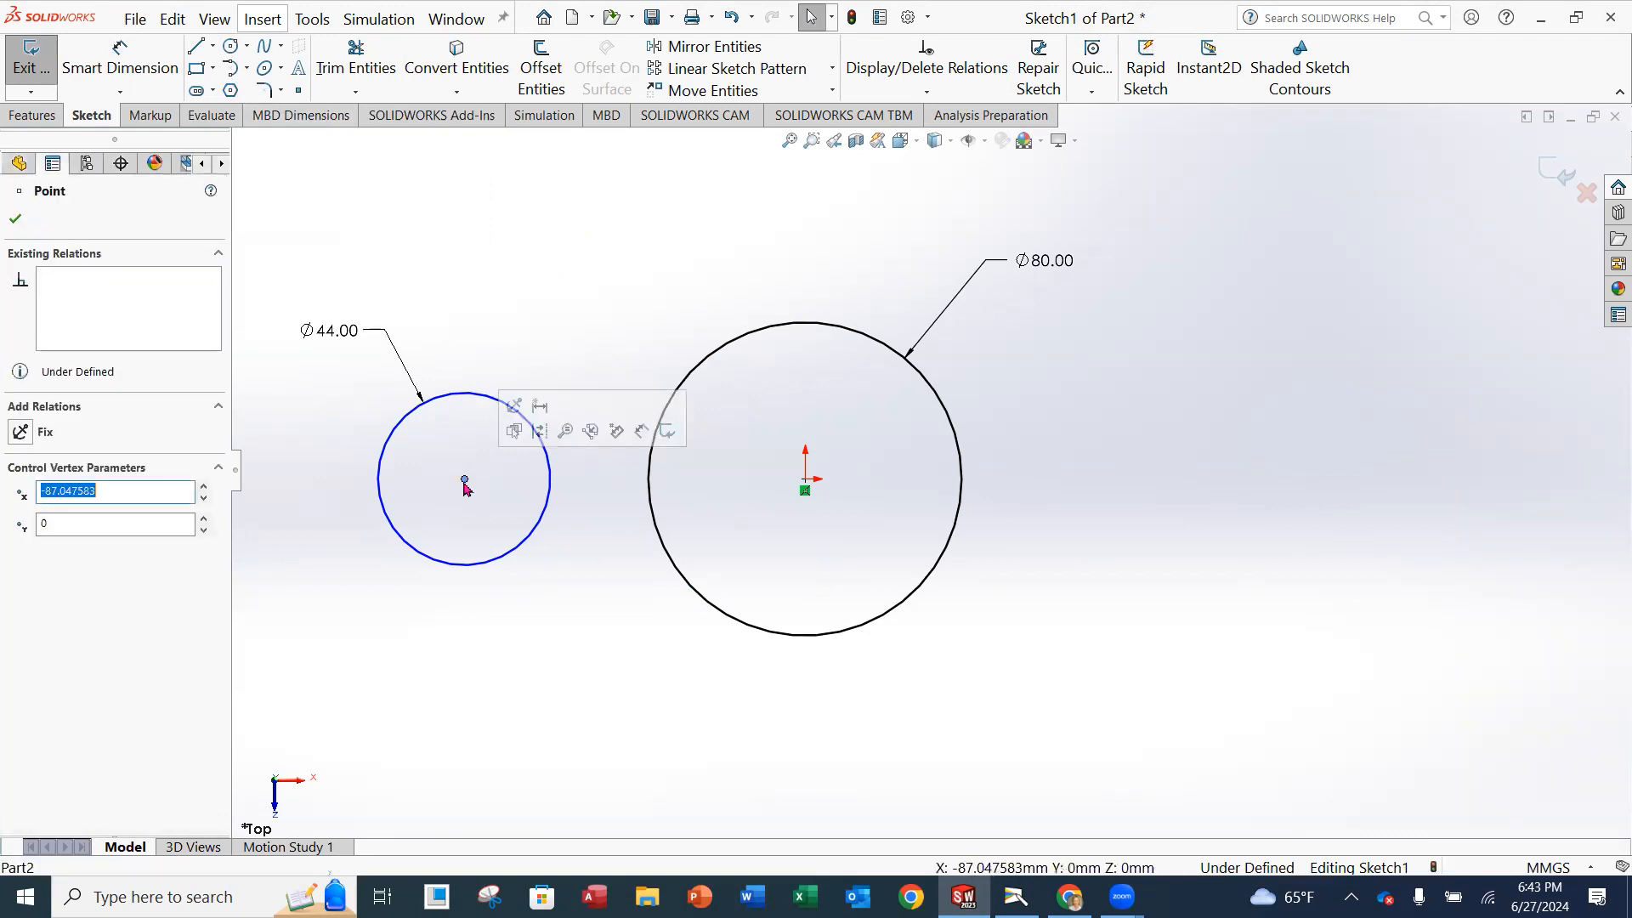
click(807, 481)
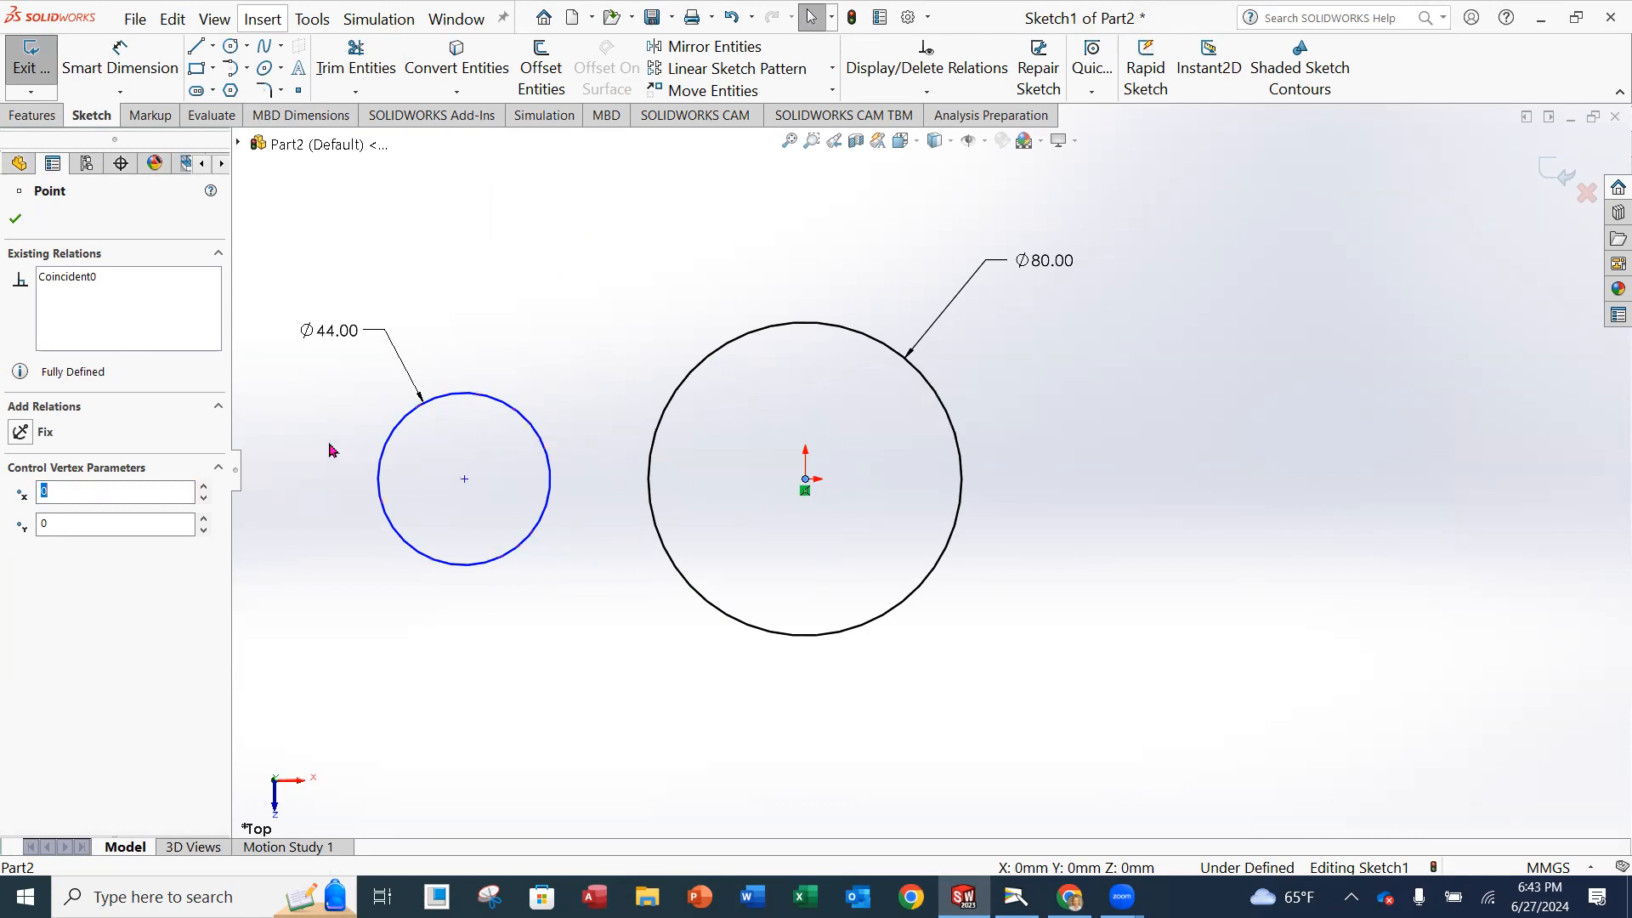
click(734, 257)
Add a horizontal relation between the small circle's centre and the large circle's centre at the origin.
click(927, 91)
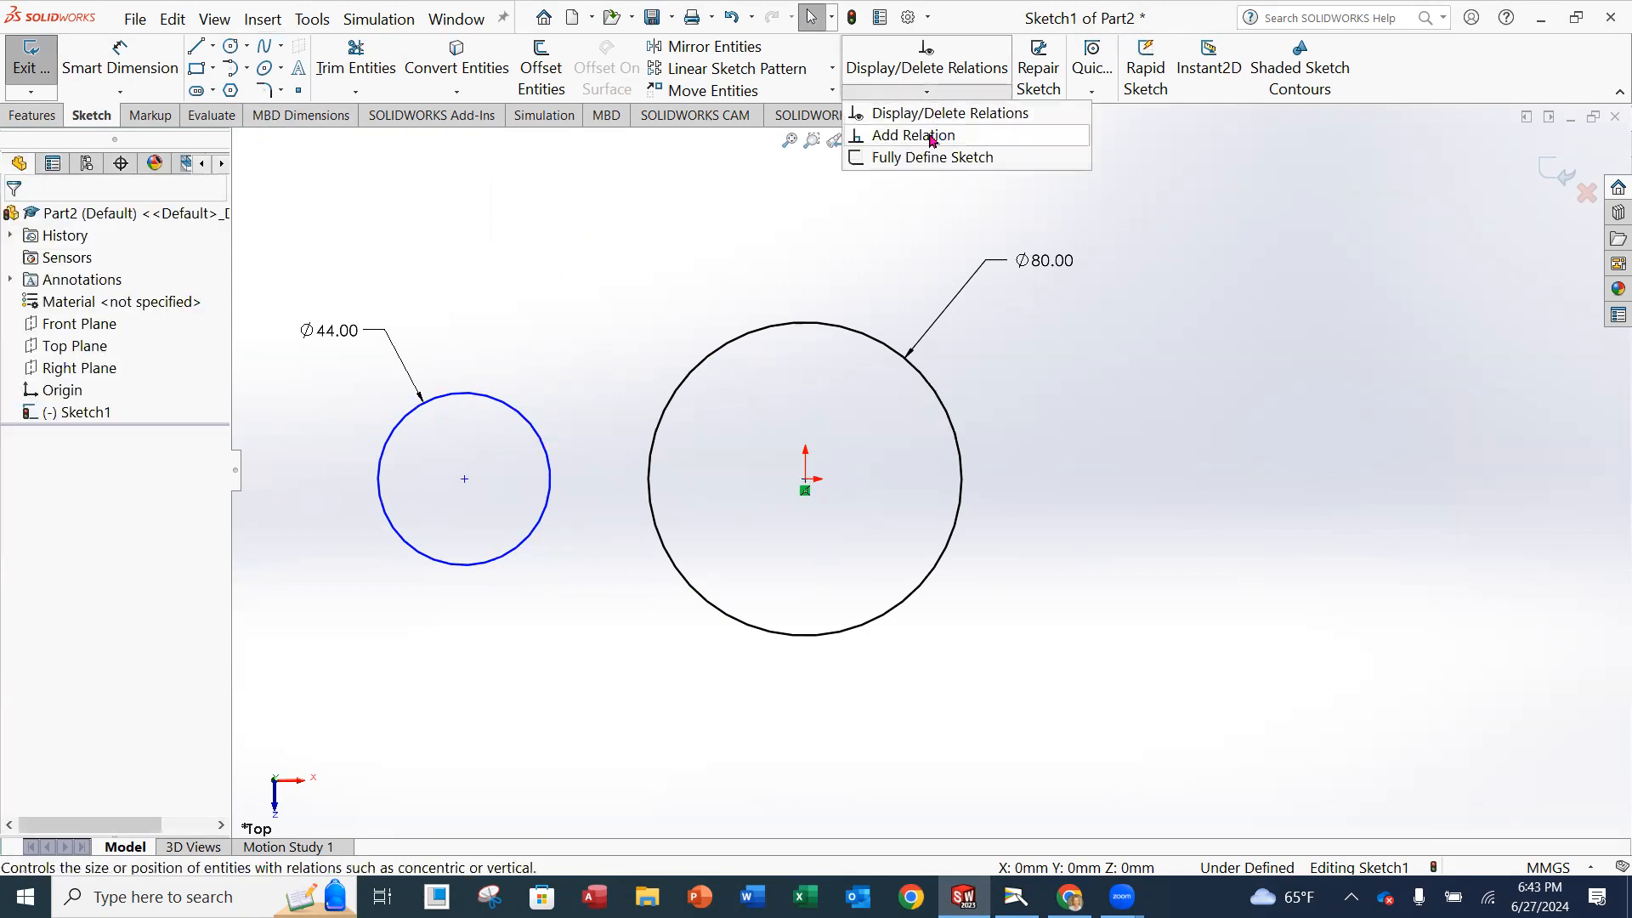
click(933, 133)
click(465, 481)
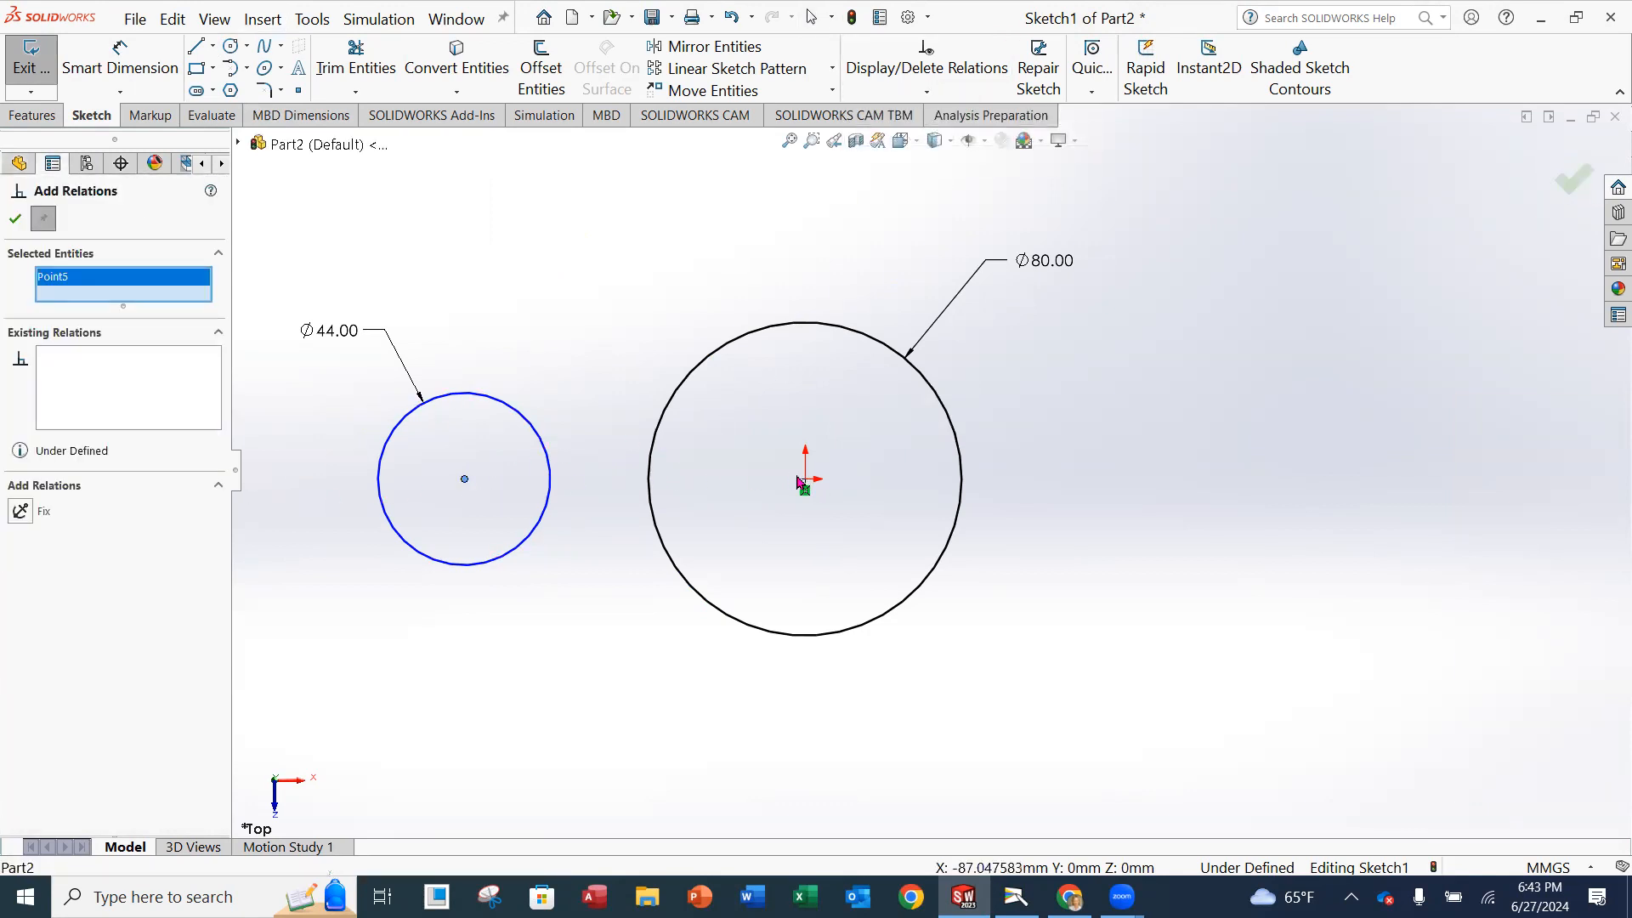
click(806, 480)
click(23, 528)
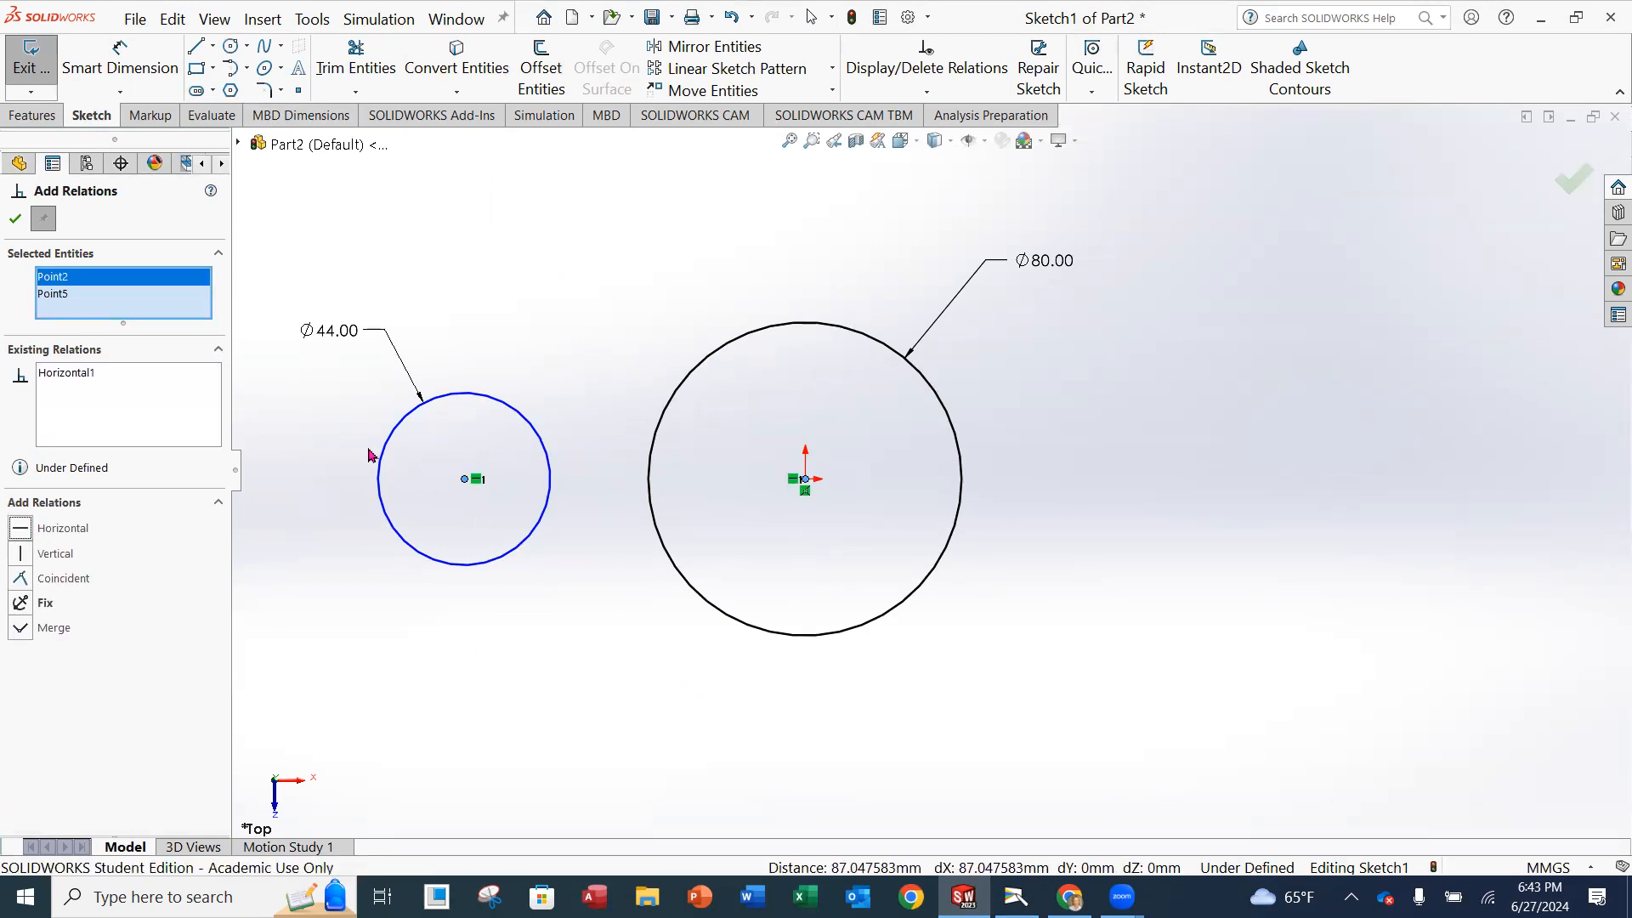
click(14, 221)
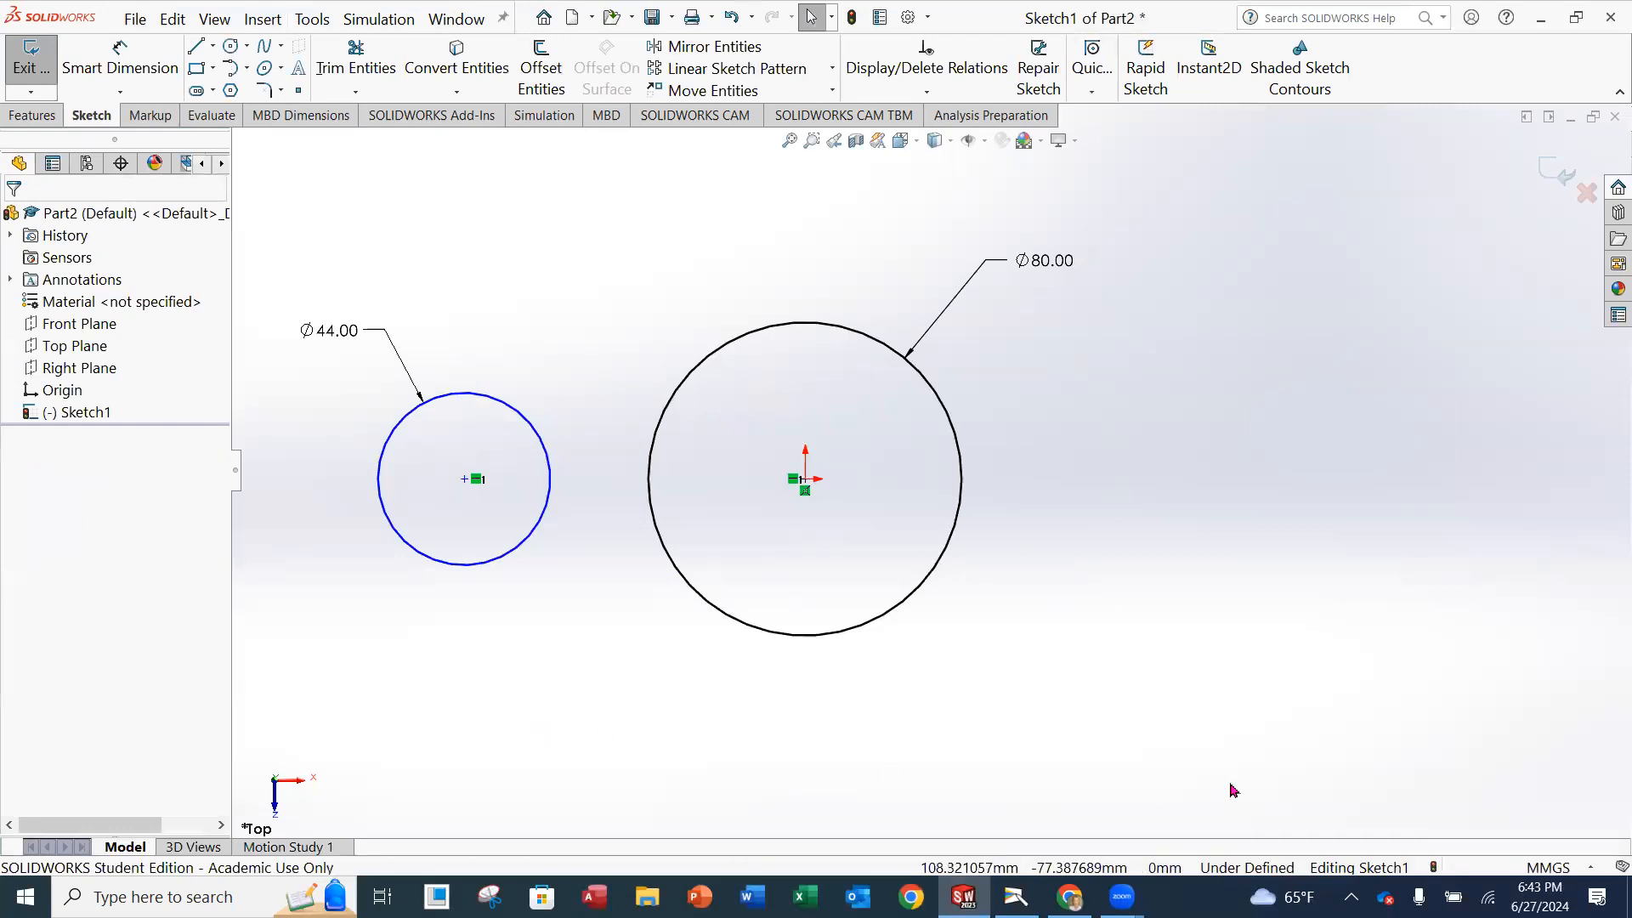
Sketch a line from the upper edge of the small circle to the upper edge of the large circle, tangent to the large one.
click(198, 48)
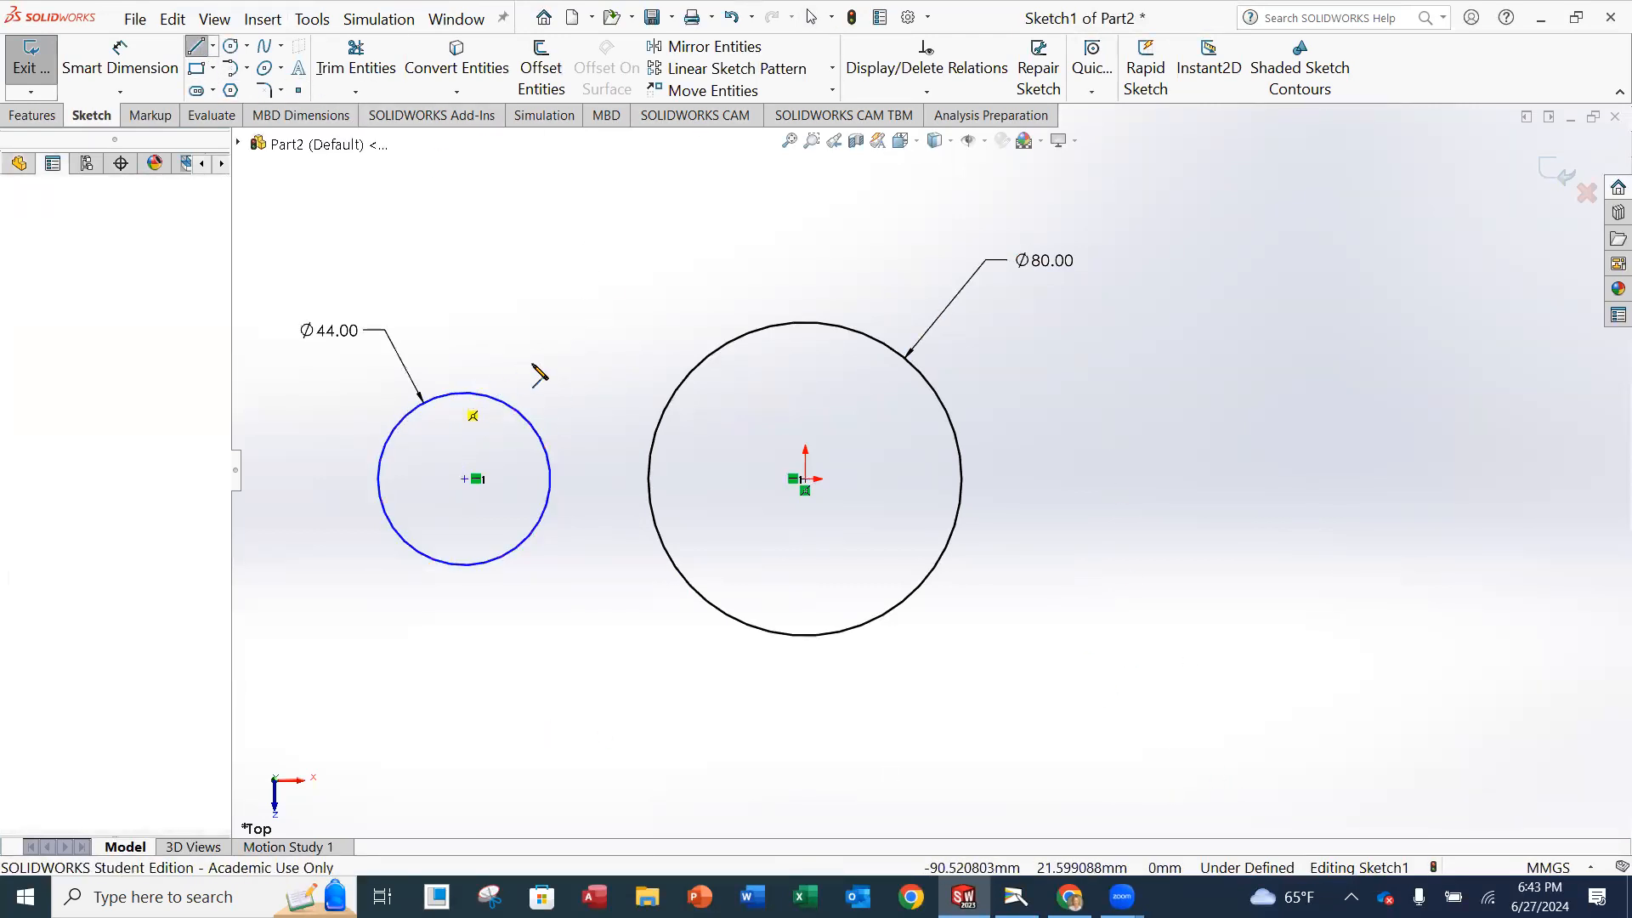
click(447, 392)
click(773, 327)
key(Escape)
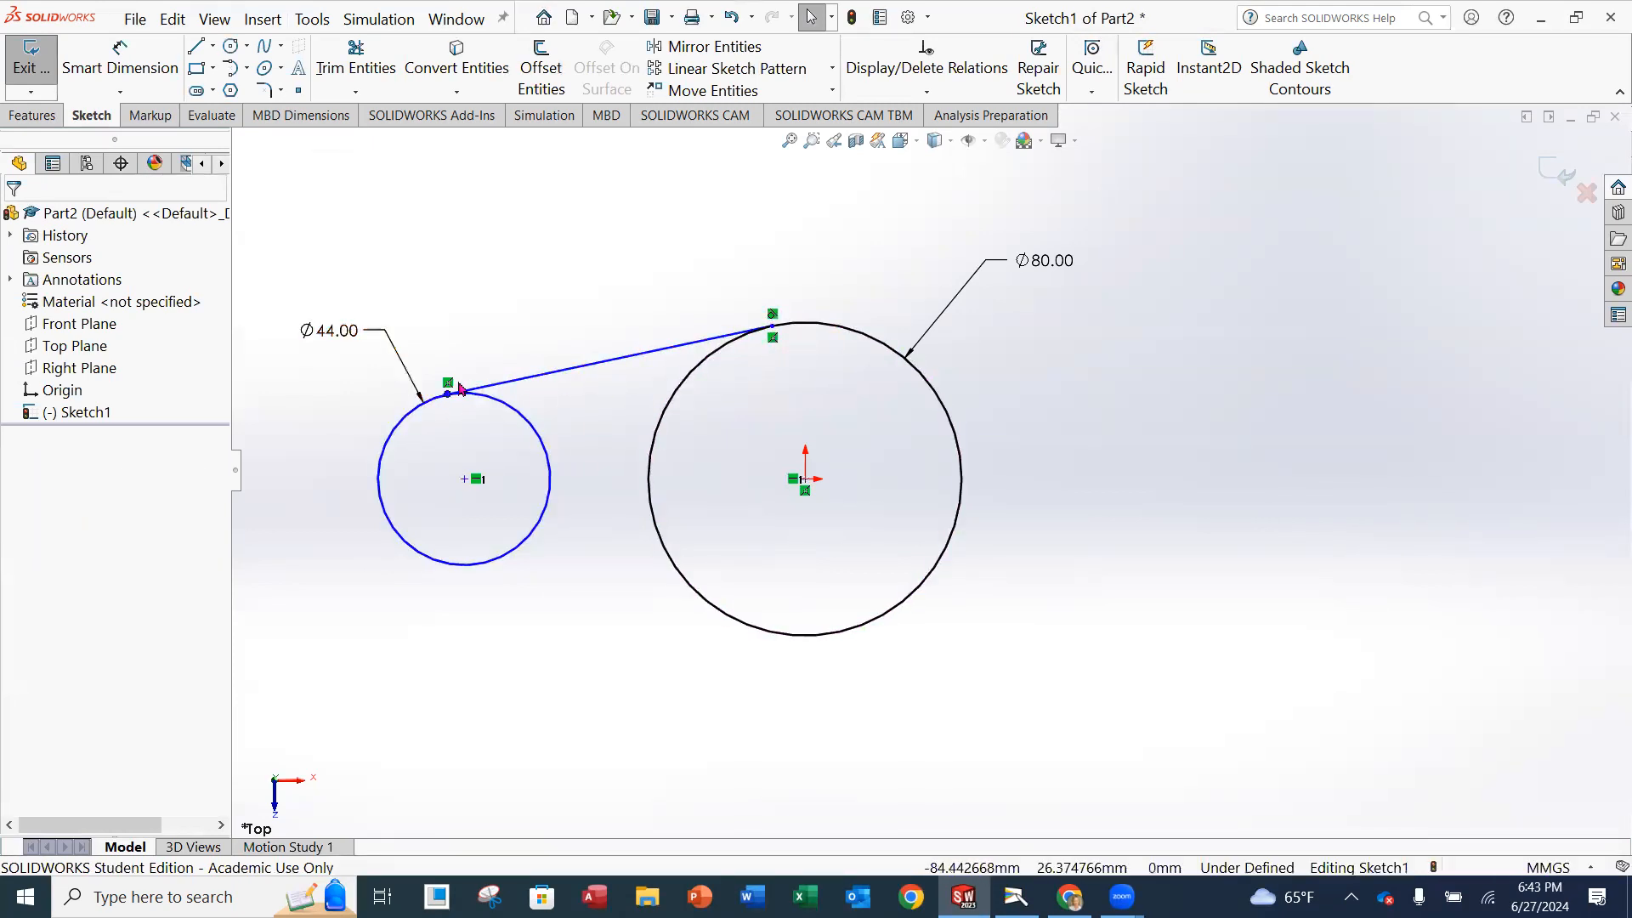
Add a tangent relation between the upper connecting line and the small circle.
click(921, 94)
click(902, 135)
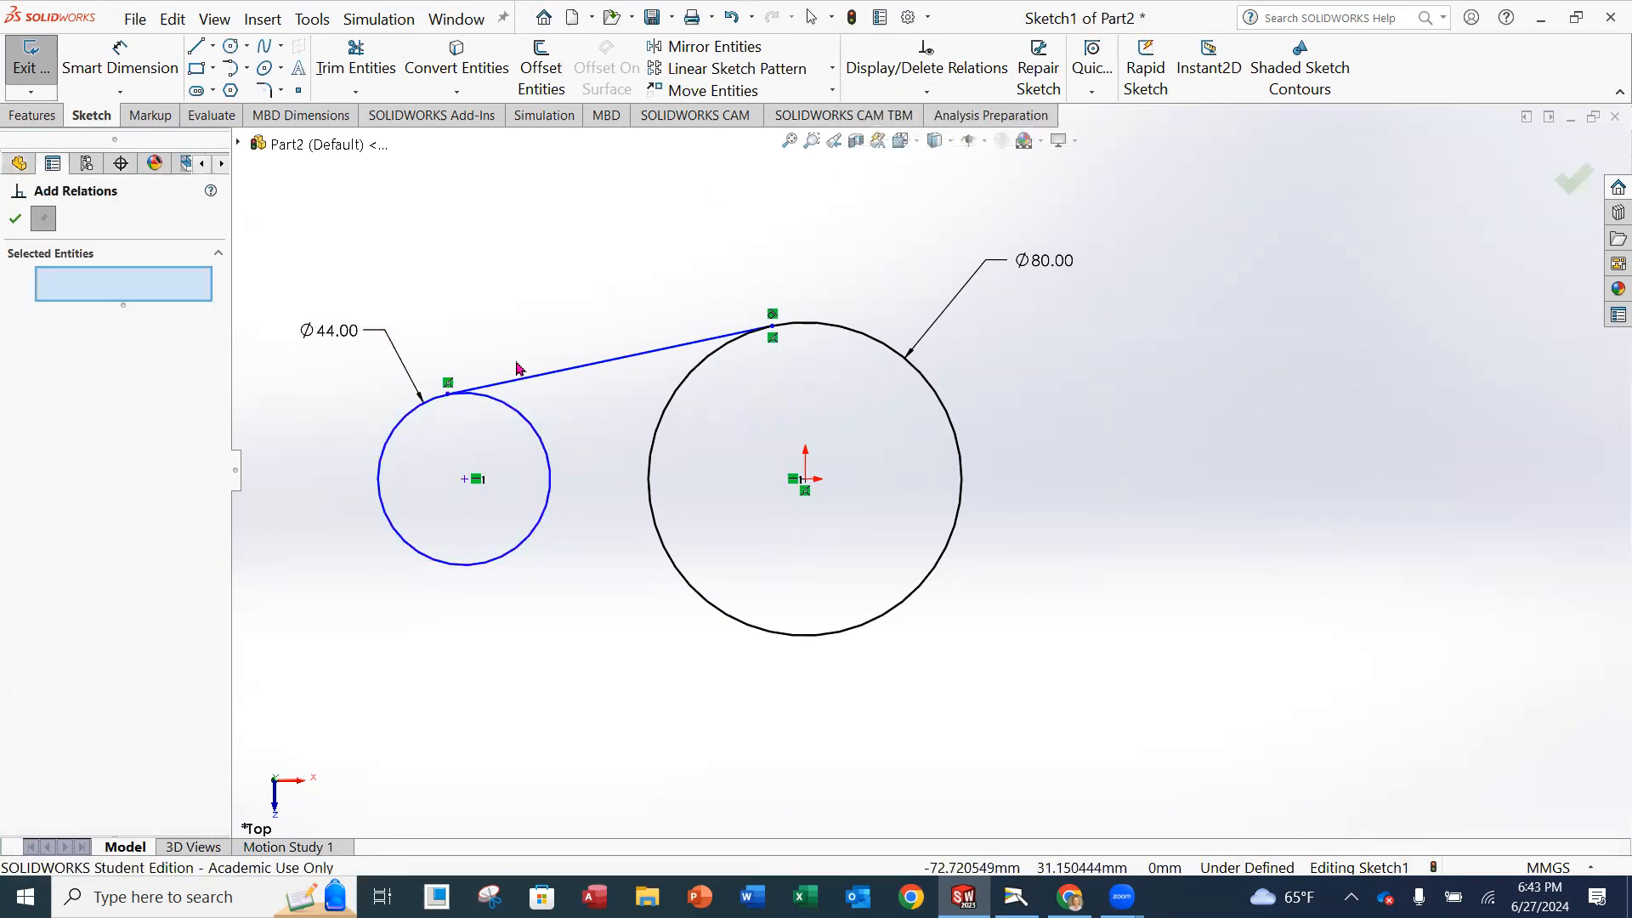
click(471, 392)
click(512, 414)
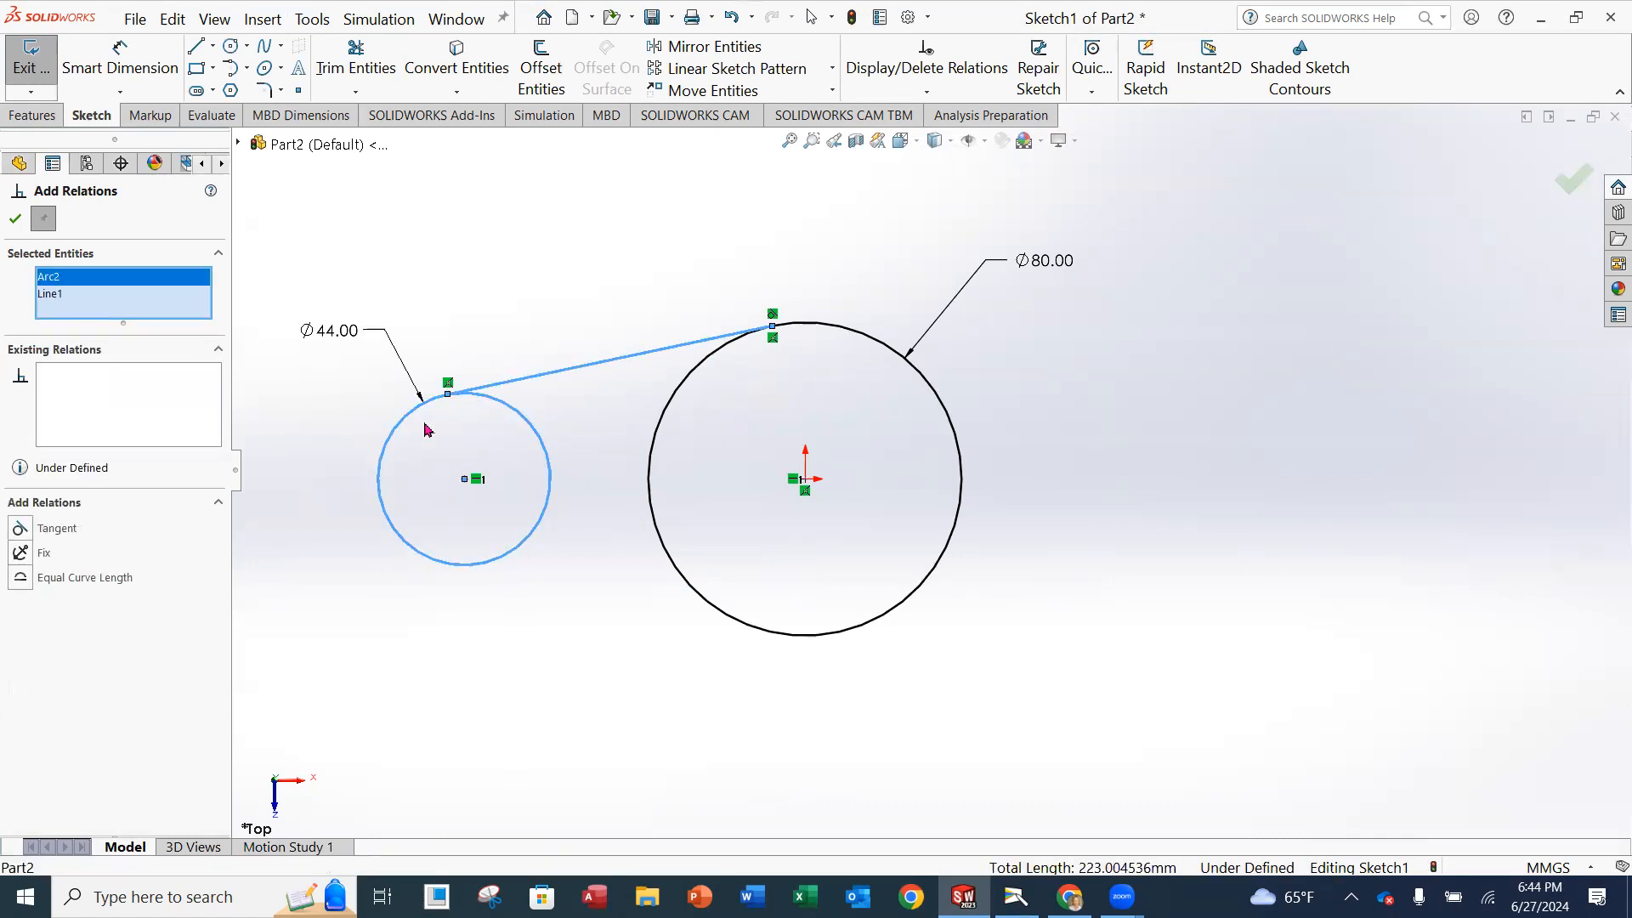
click(18, 531)
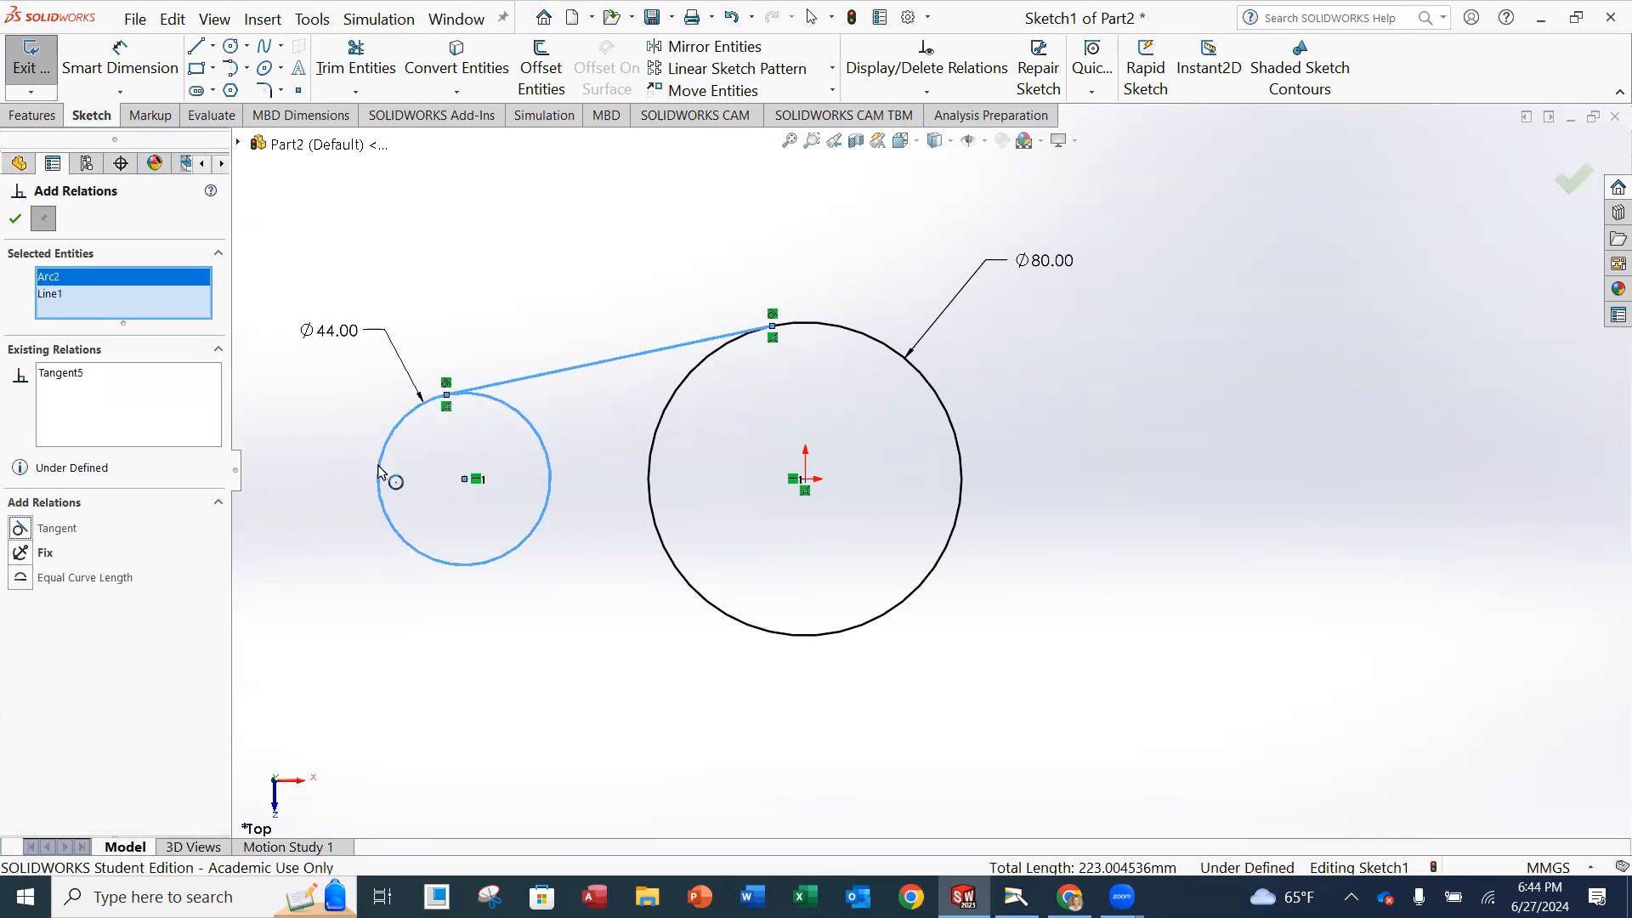
click(16, 219)
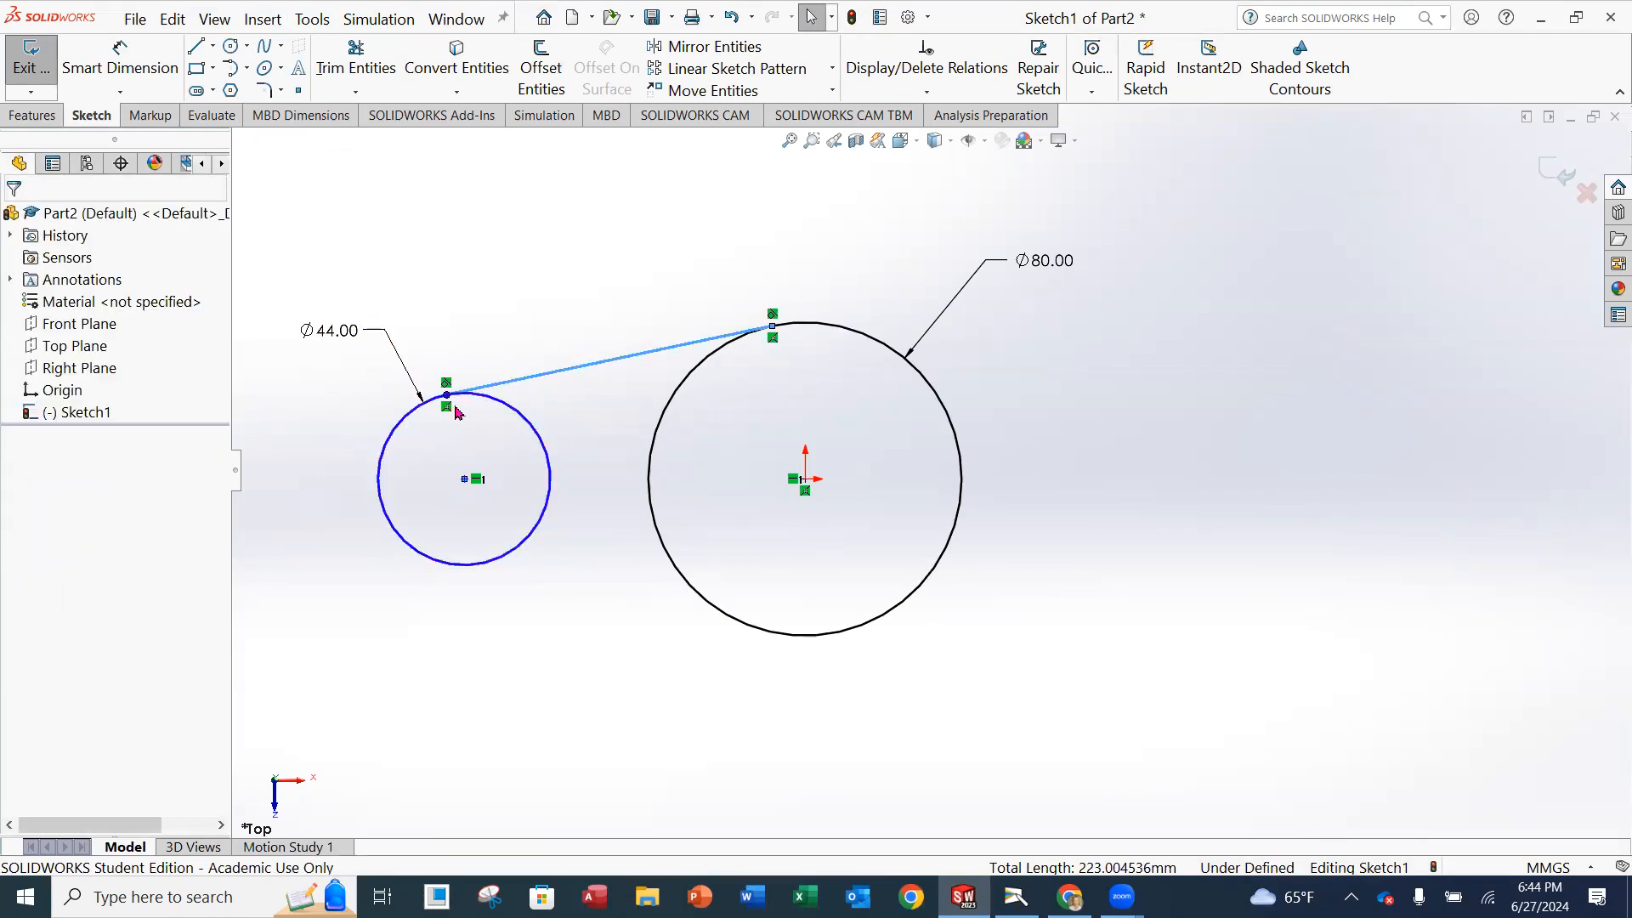
Sketch a lower line joining the undersides of the small and large circles, tangent to both.
click(456, 408)
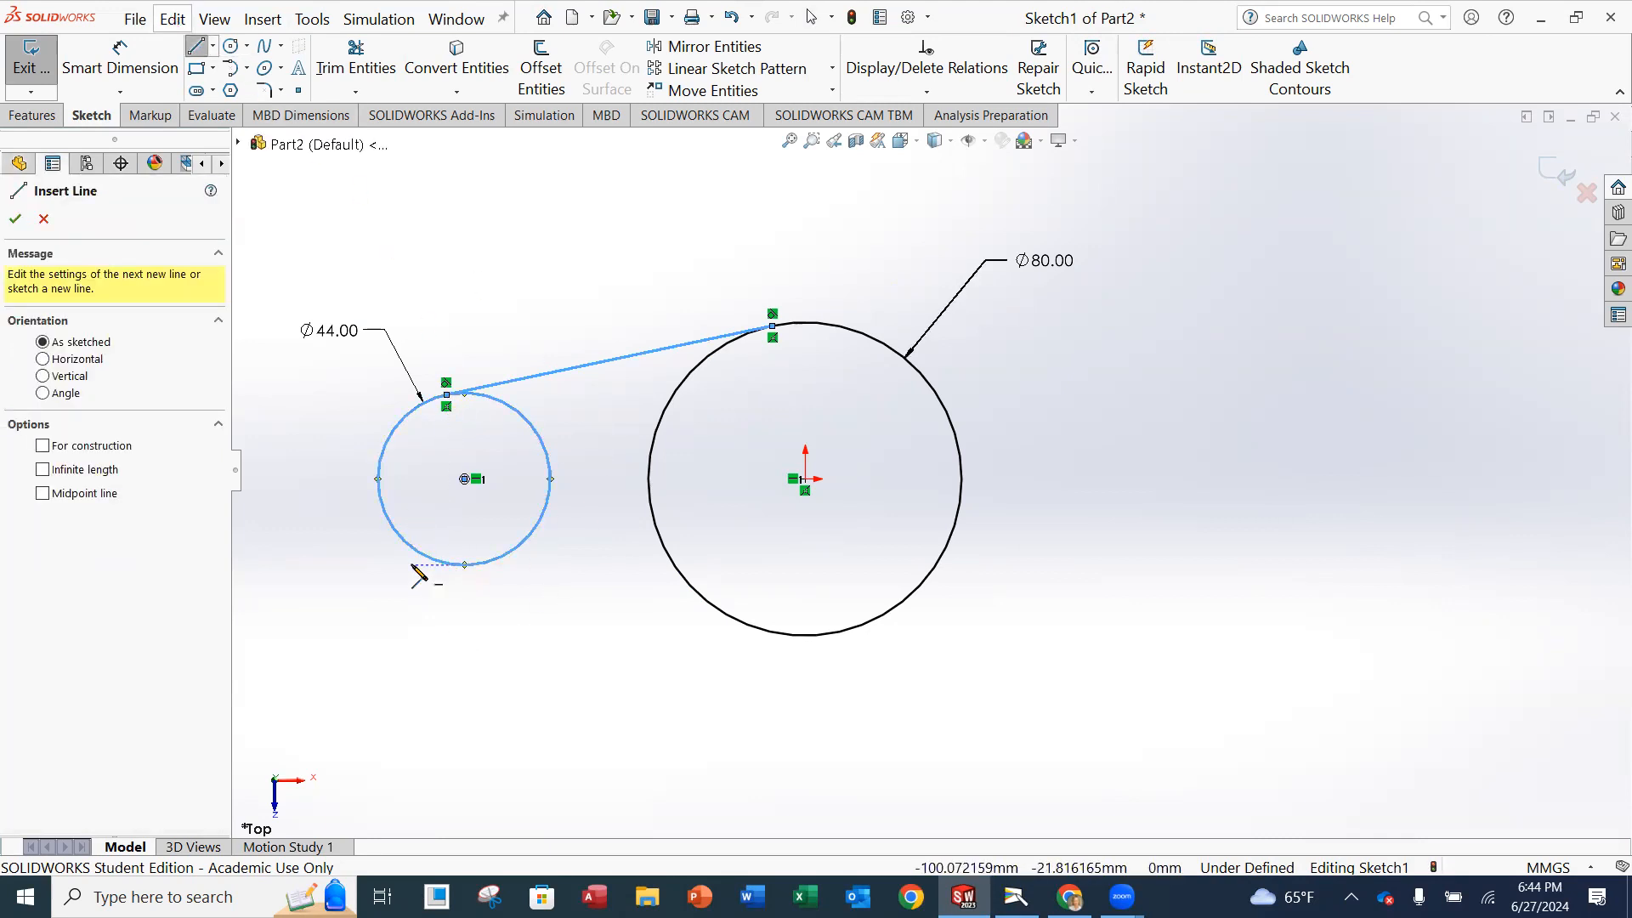
click(459, 565)
click(771, 632)
key(Escape)
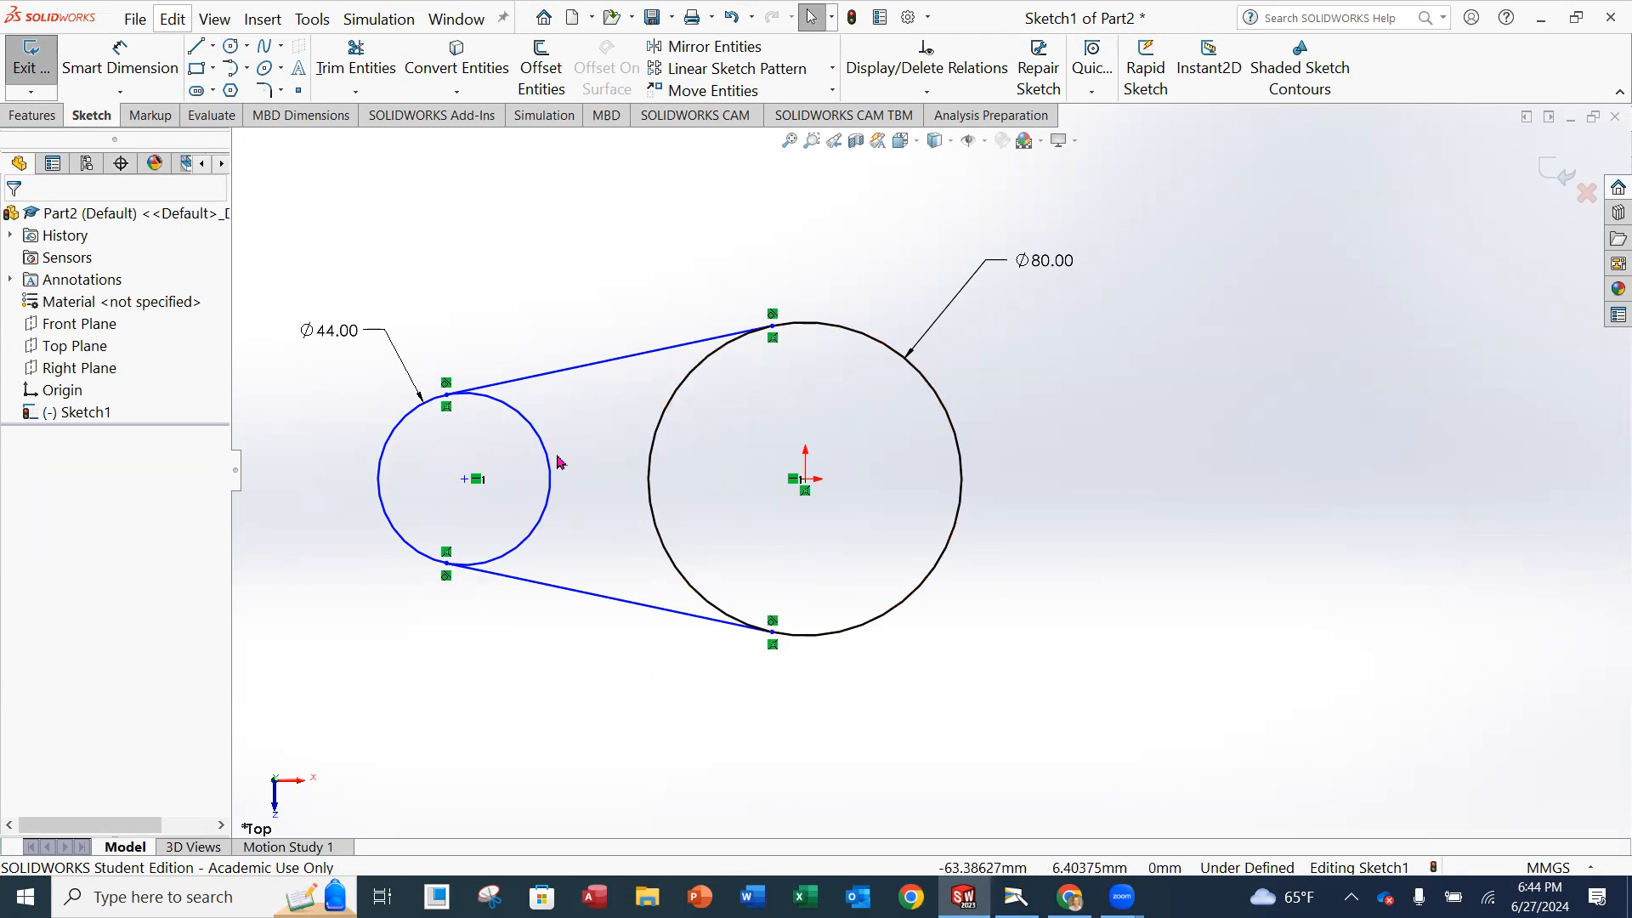
Trim away the inner portion of the small circle between the two tangent lines, leaving the outer arc.
click(349, 68)
drag(499, 434, 558, 413)
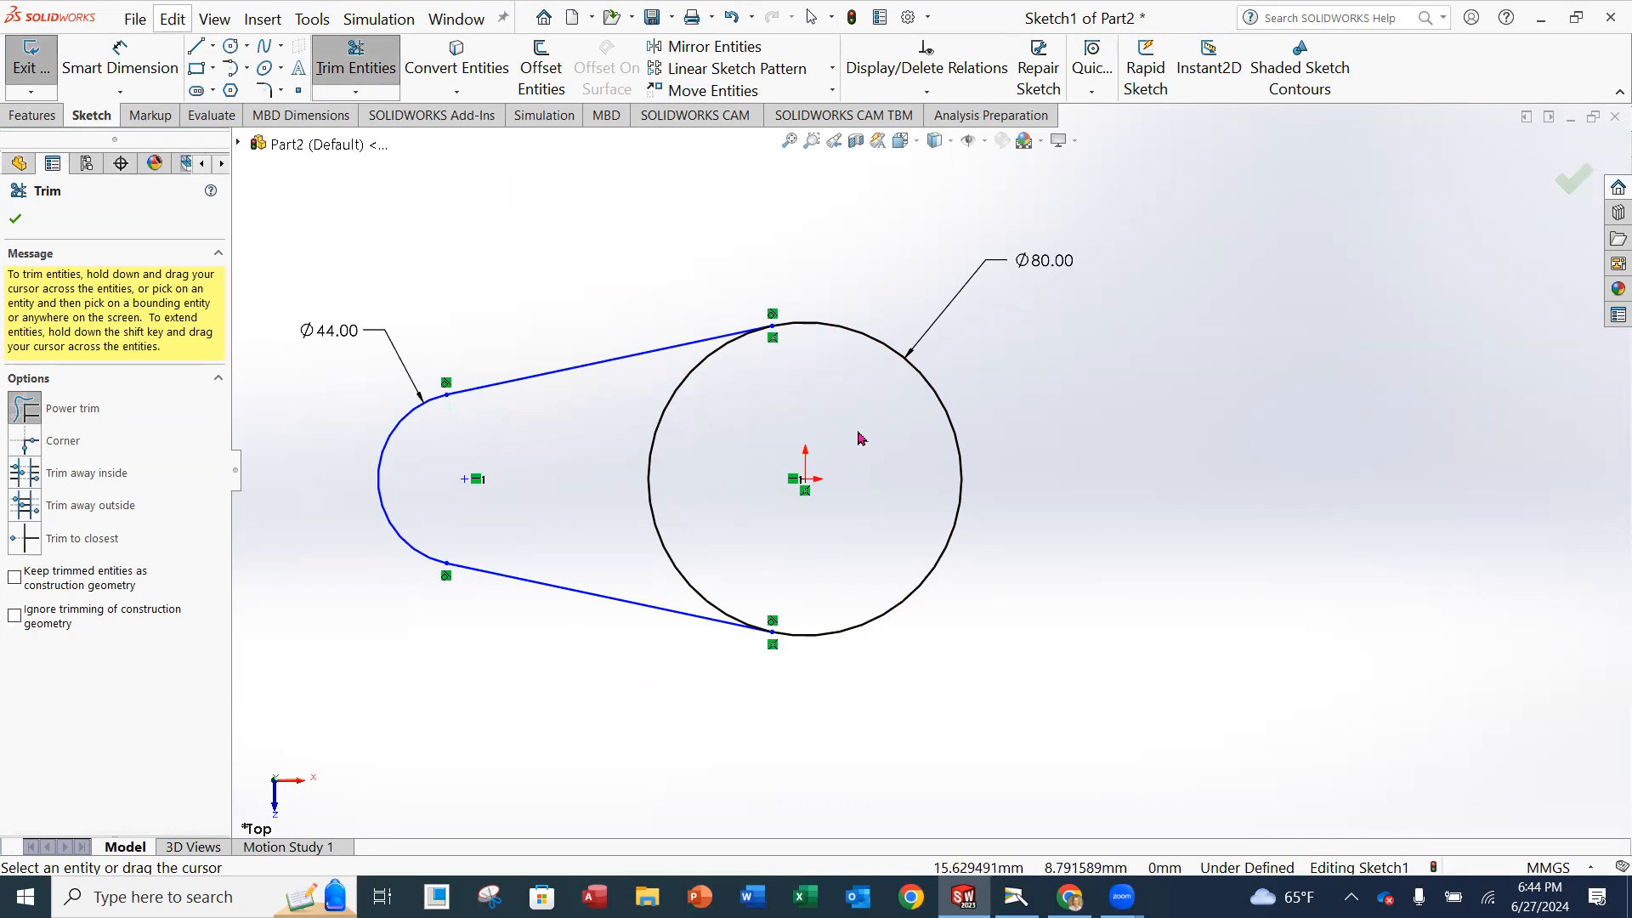
key(Escape)
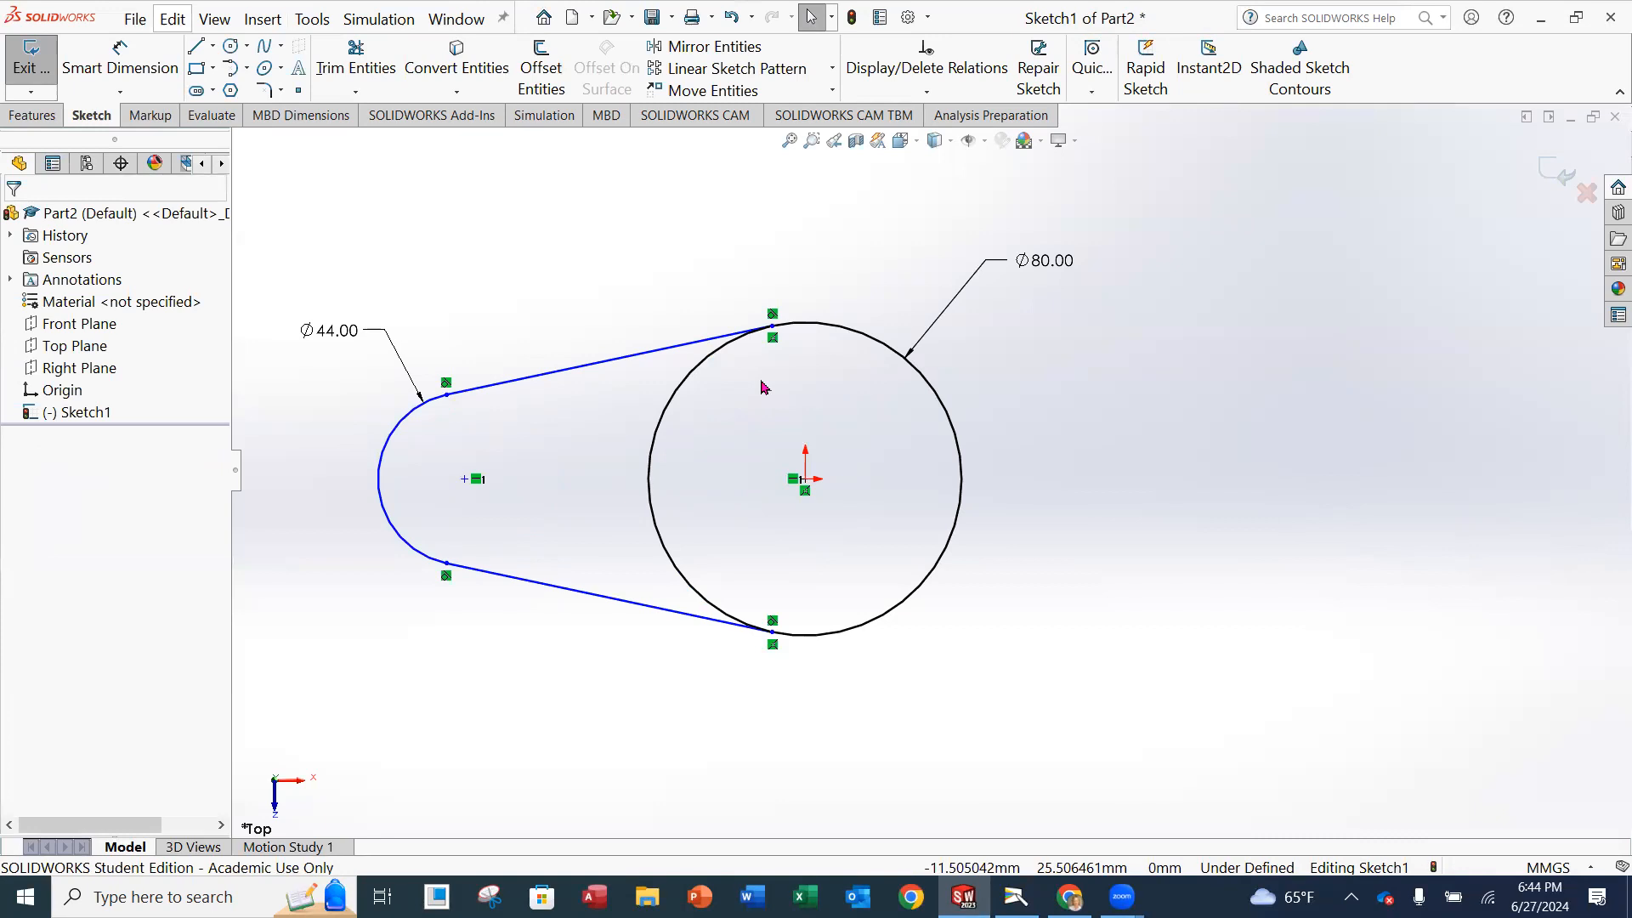
Dimension the horizontal distance between the small arc's centre and the origin as 50 mm.
click(145, 77)
click(464, 480)
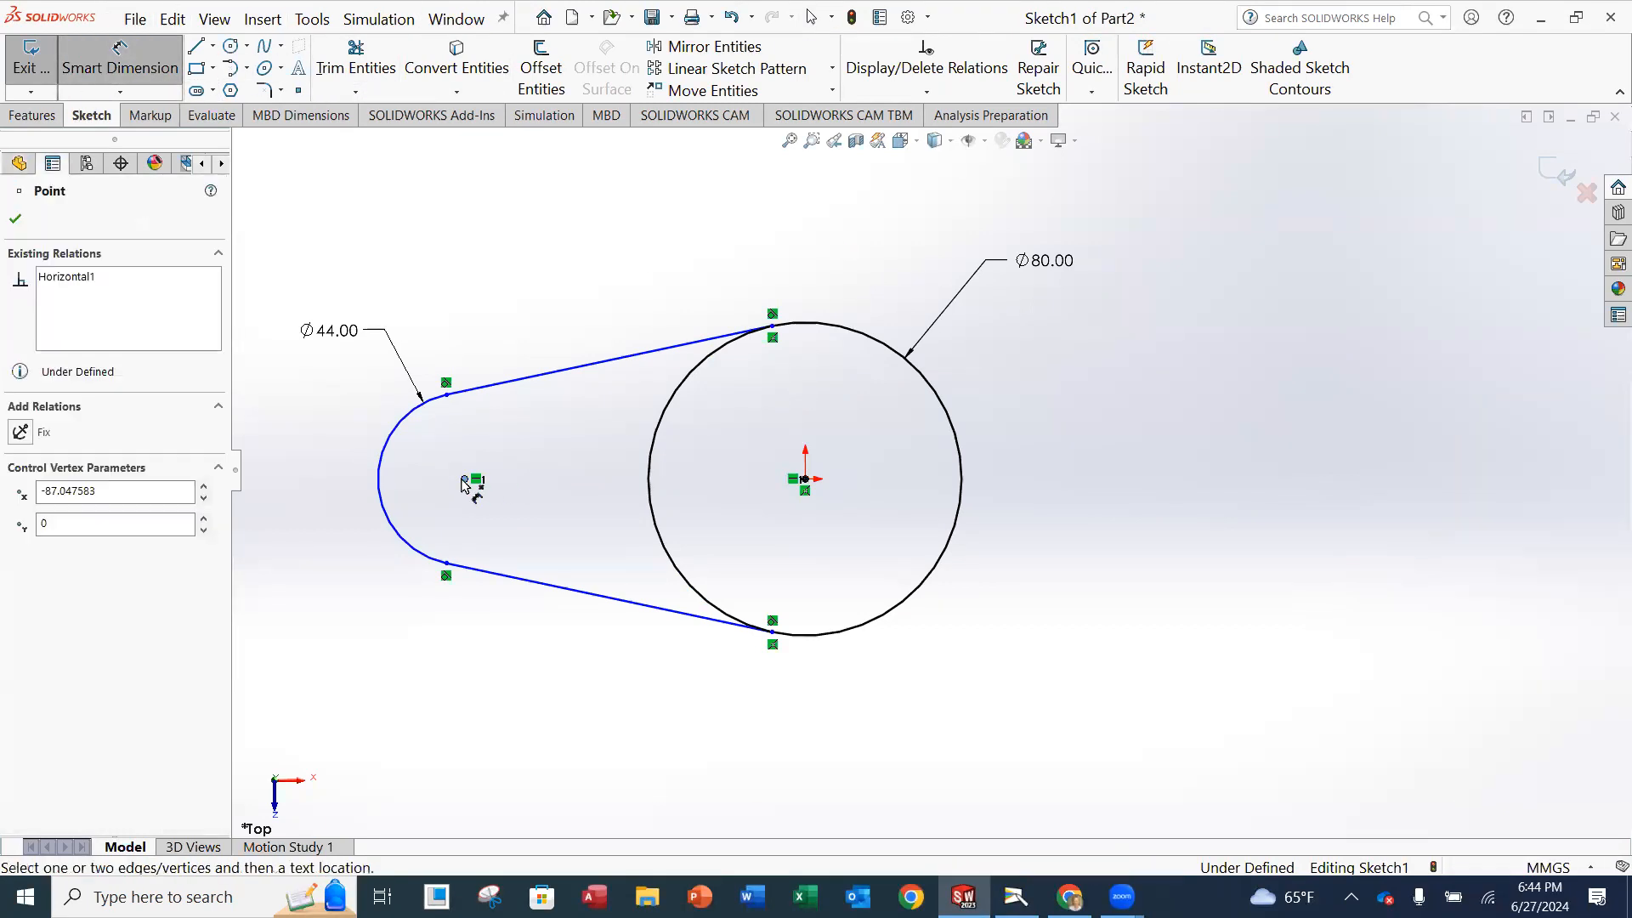
click(805, 480)
click(666, 231)
text(50)
key(Return)
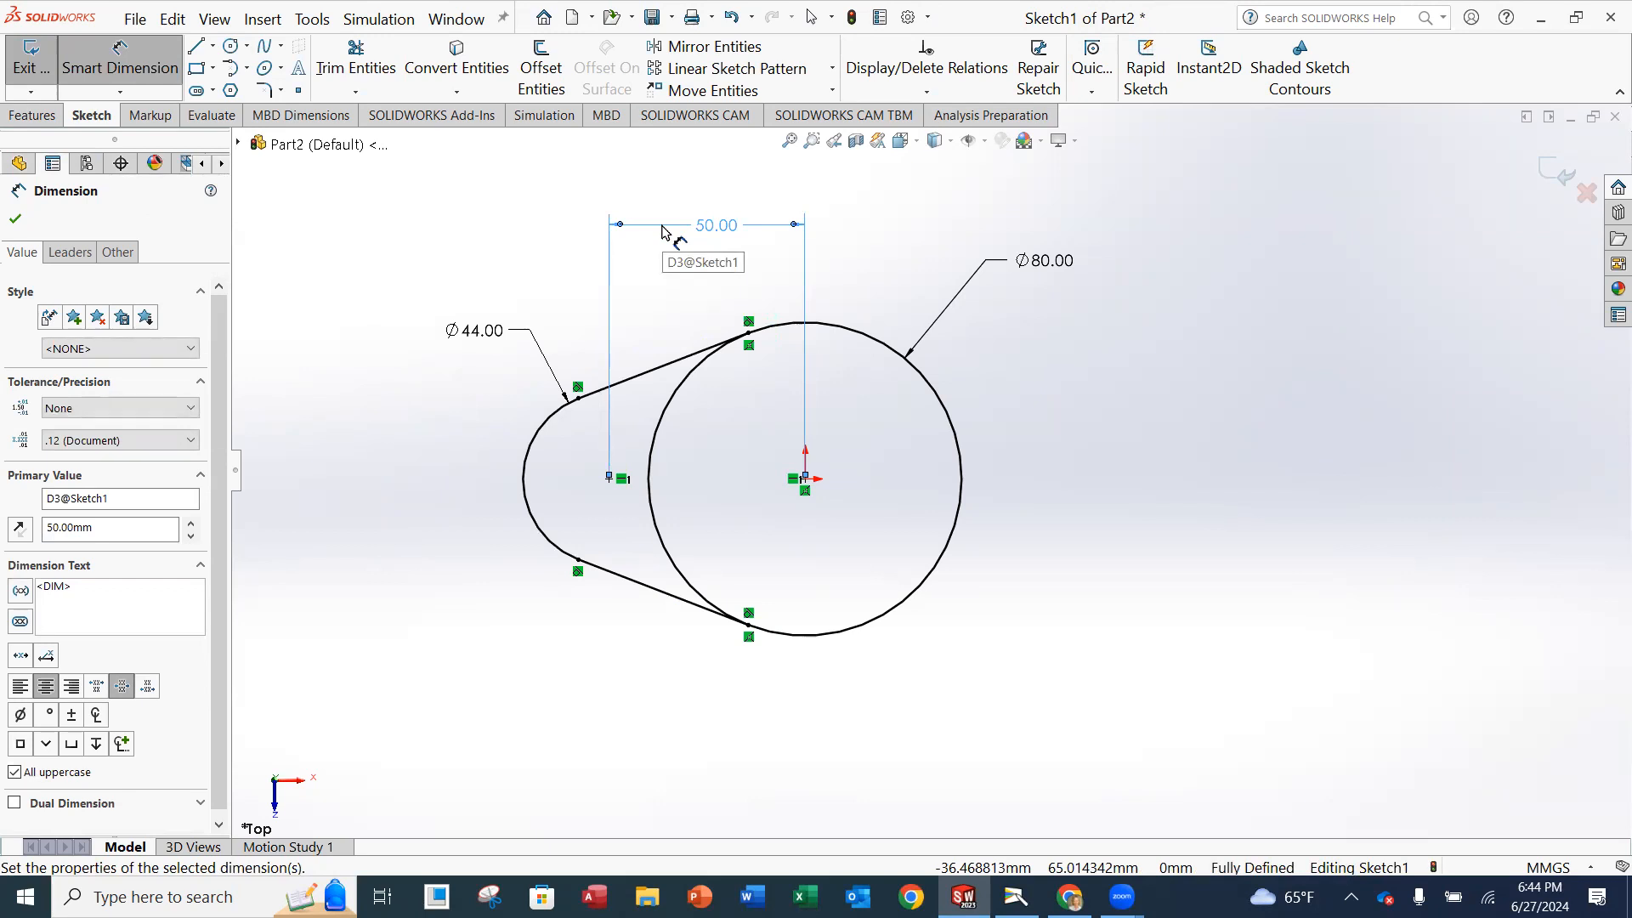
click(15, 220)
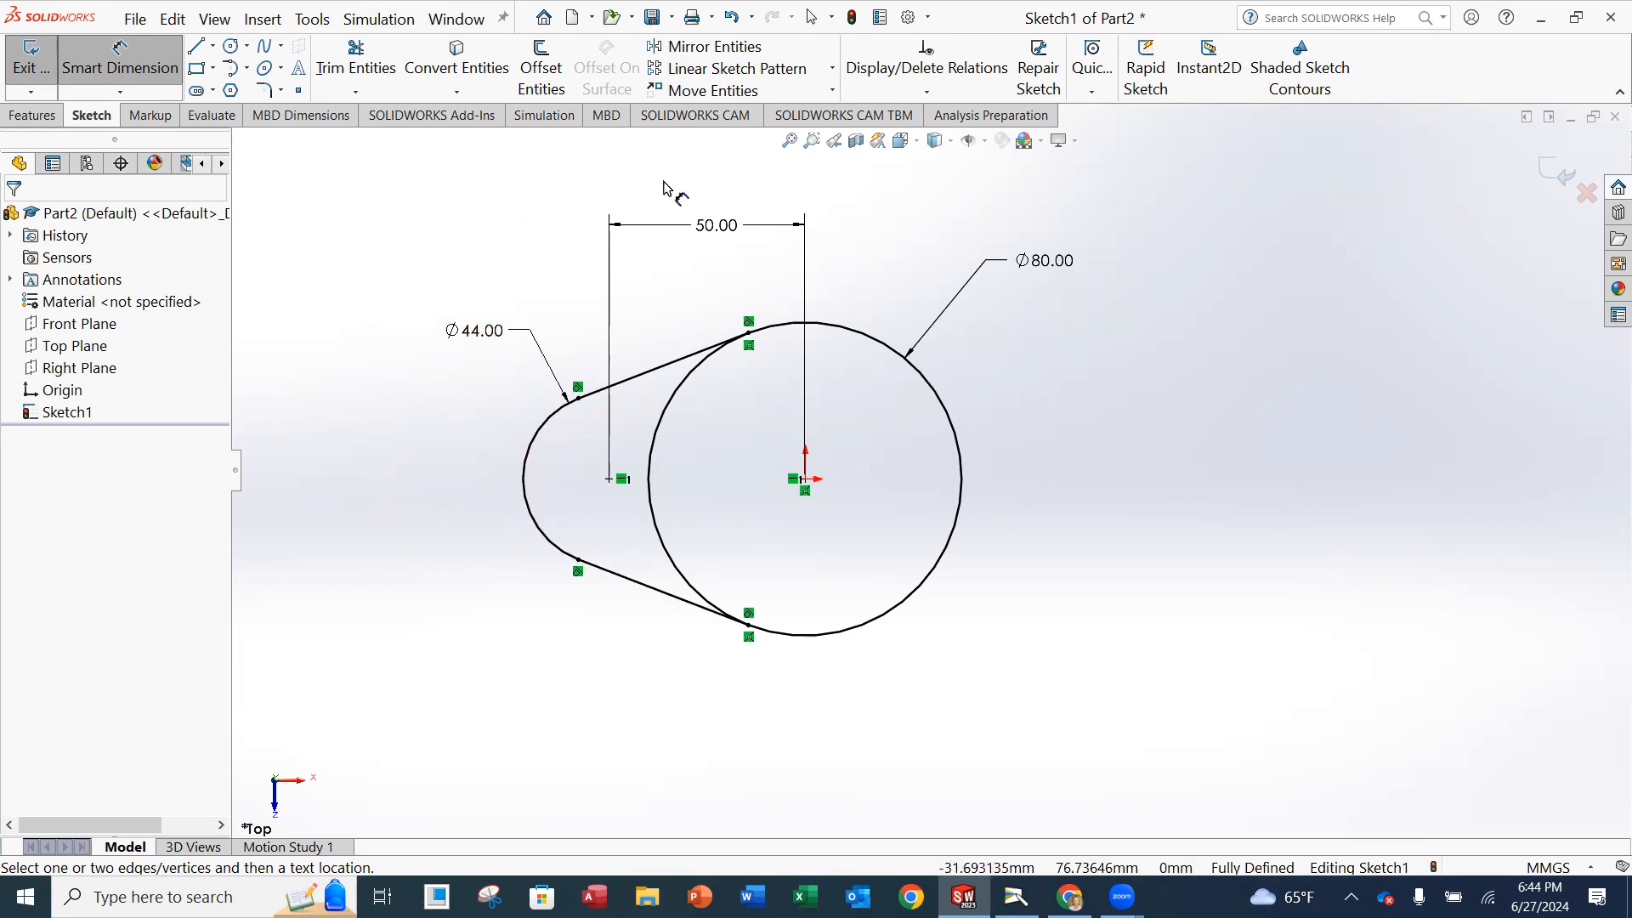
click(739, 94)
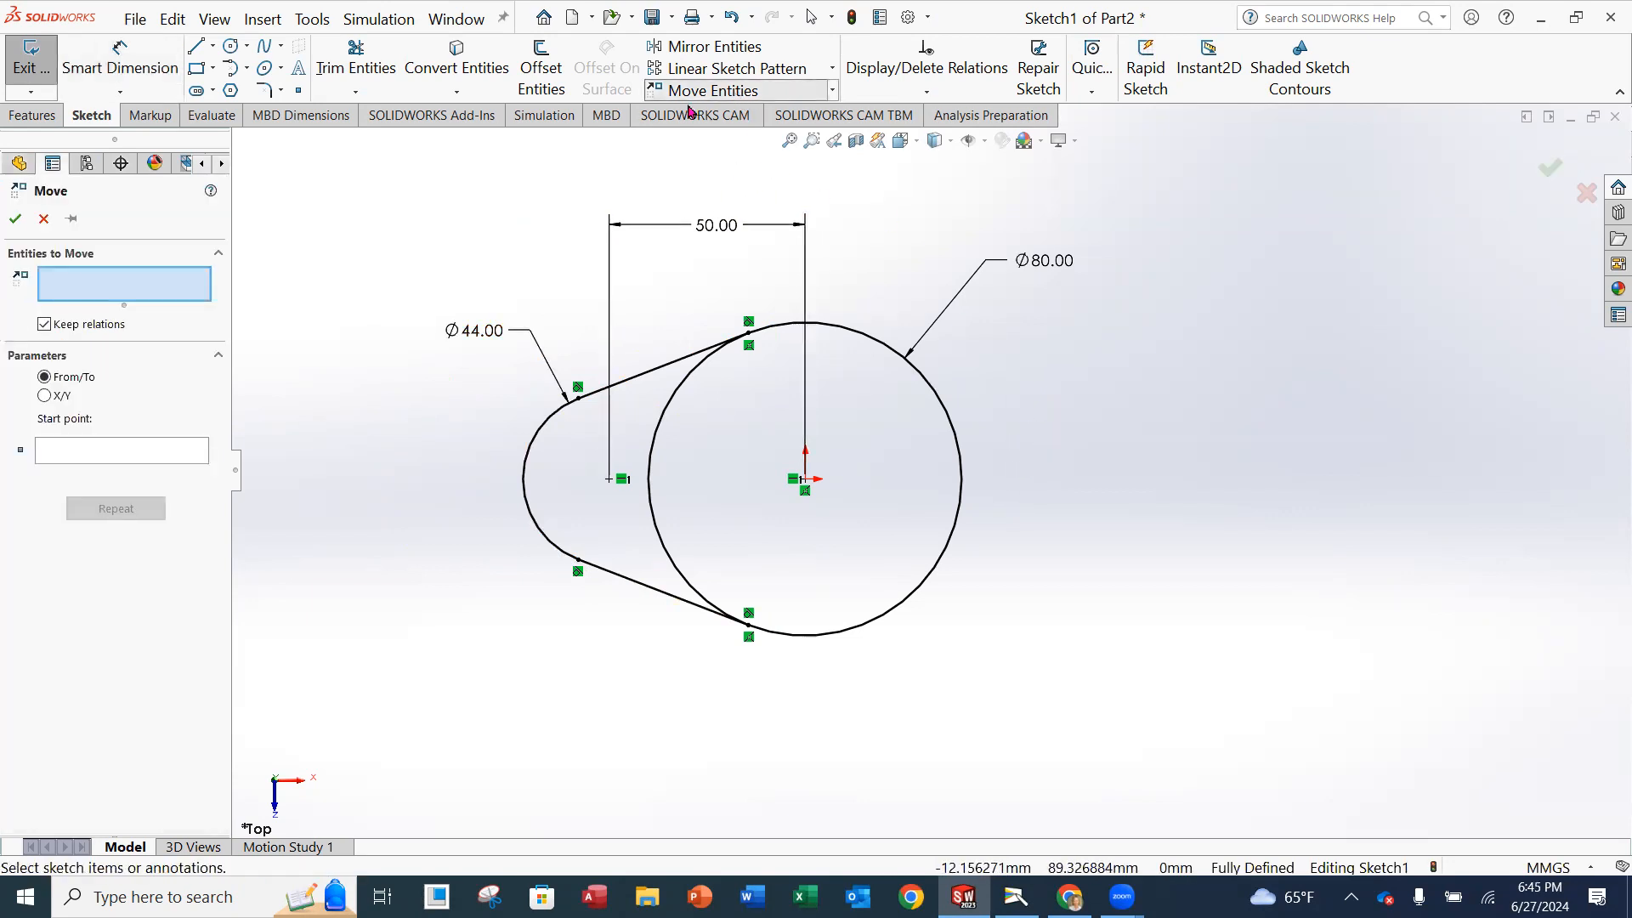
click(673, 362)
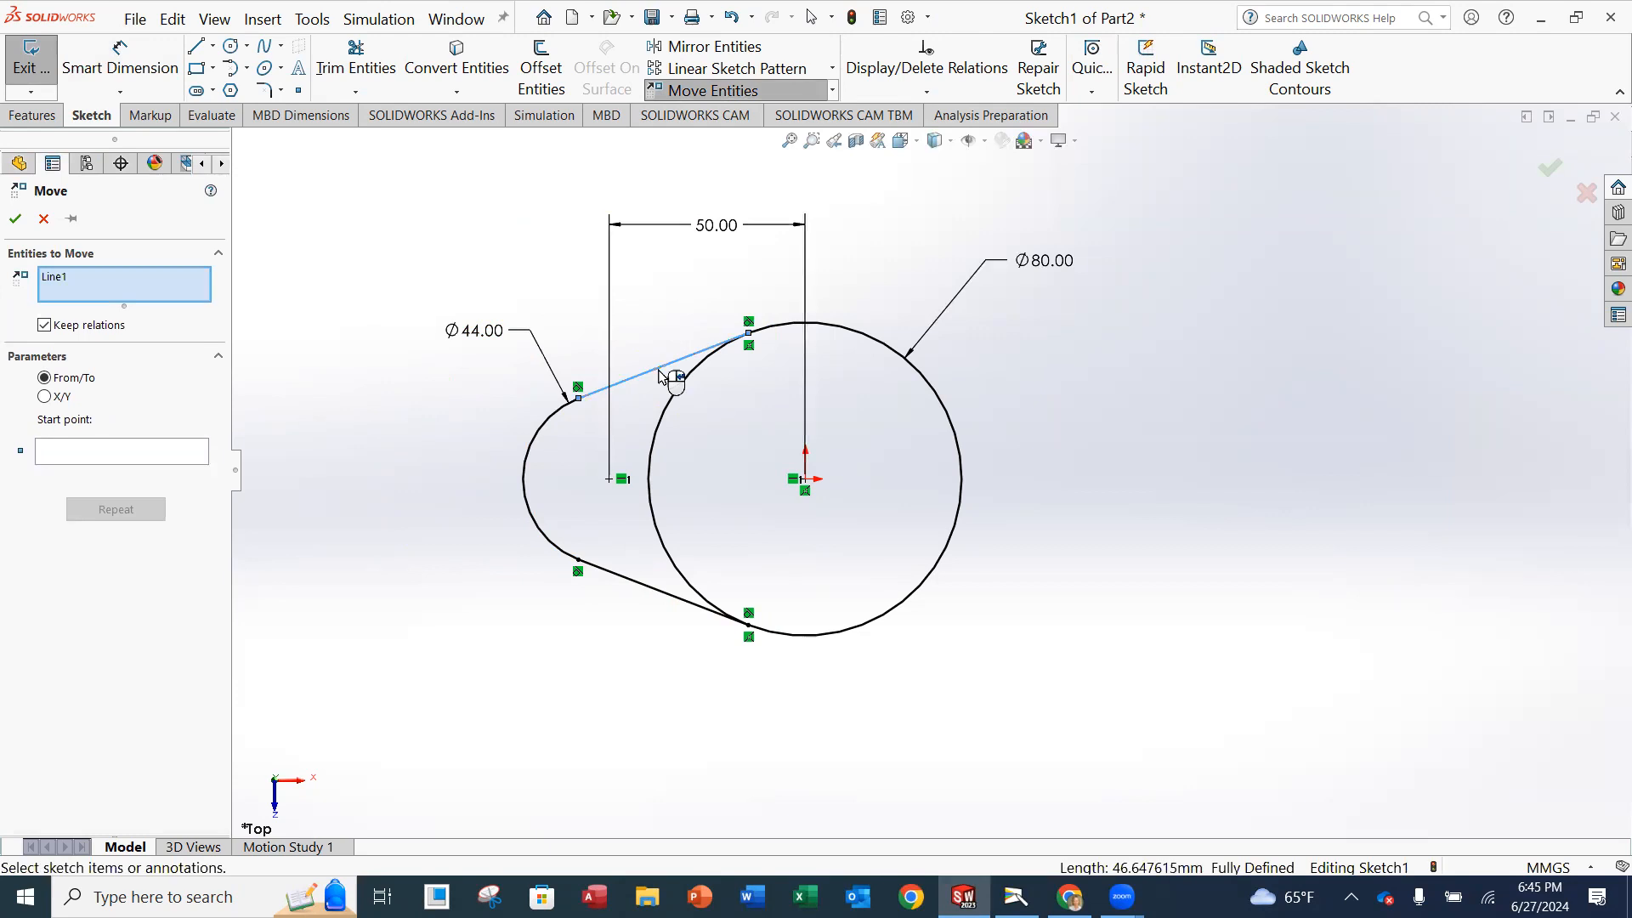
click(542, 433)
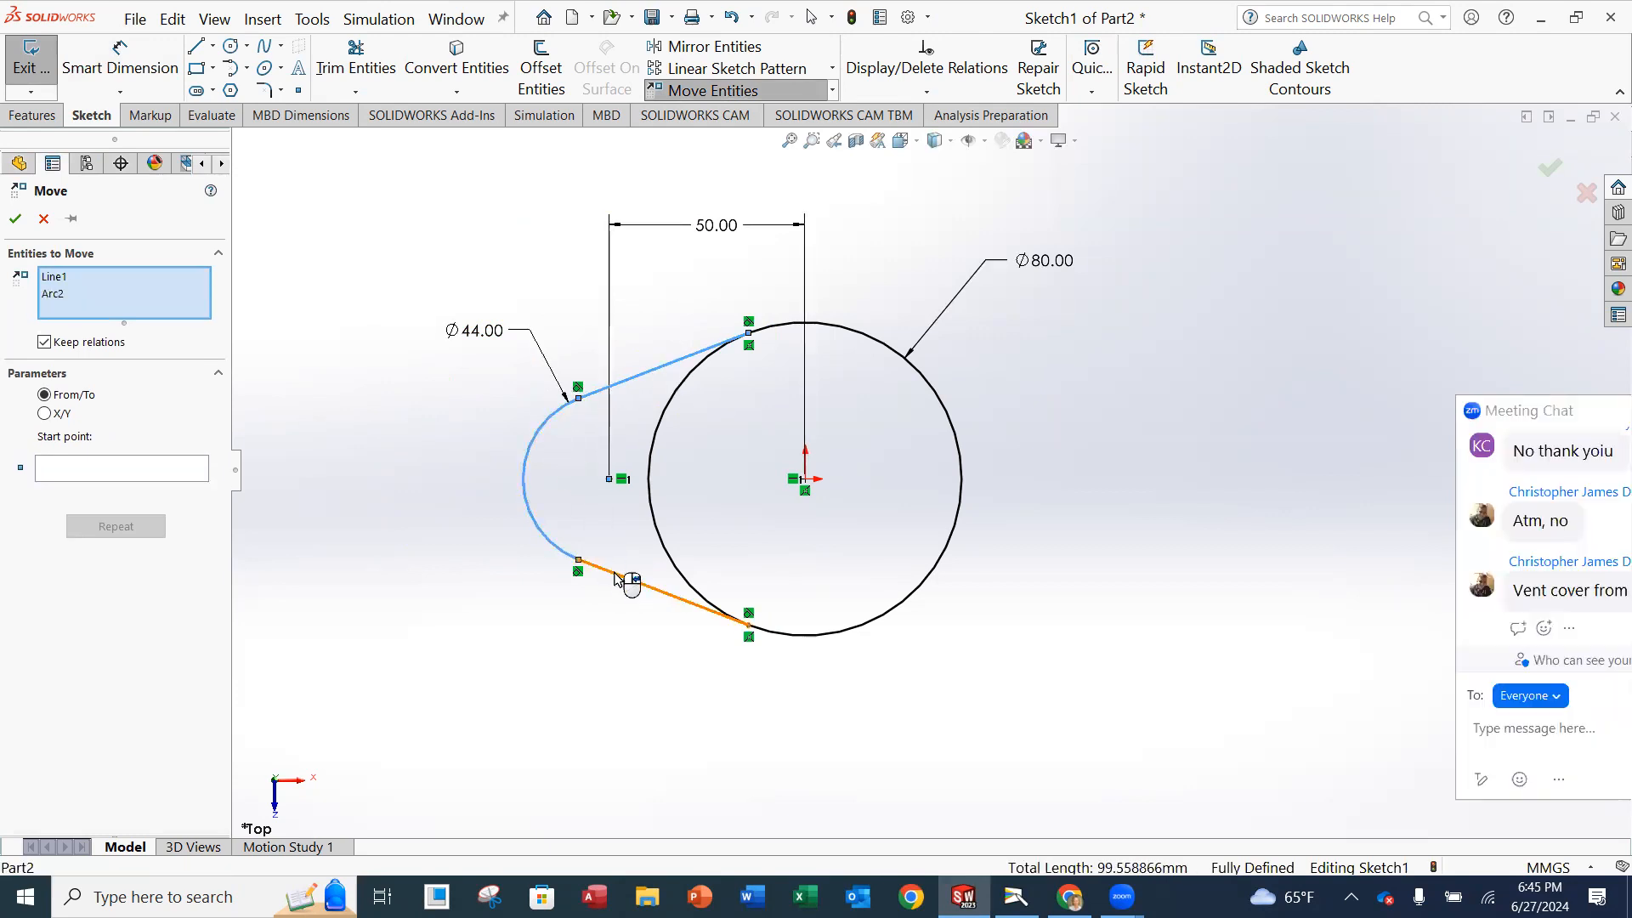
click(618, 579)
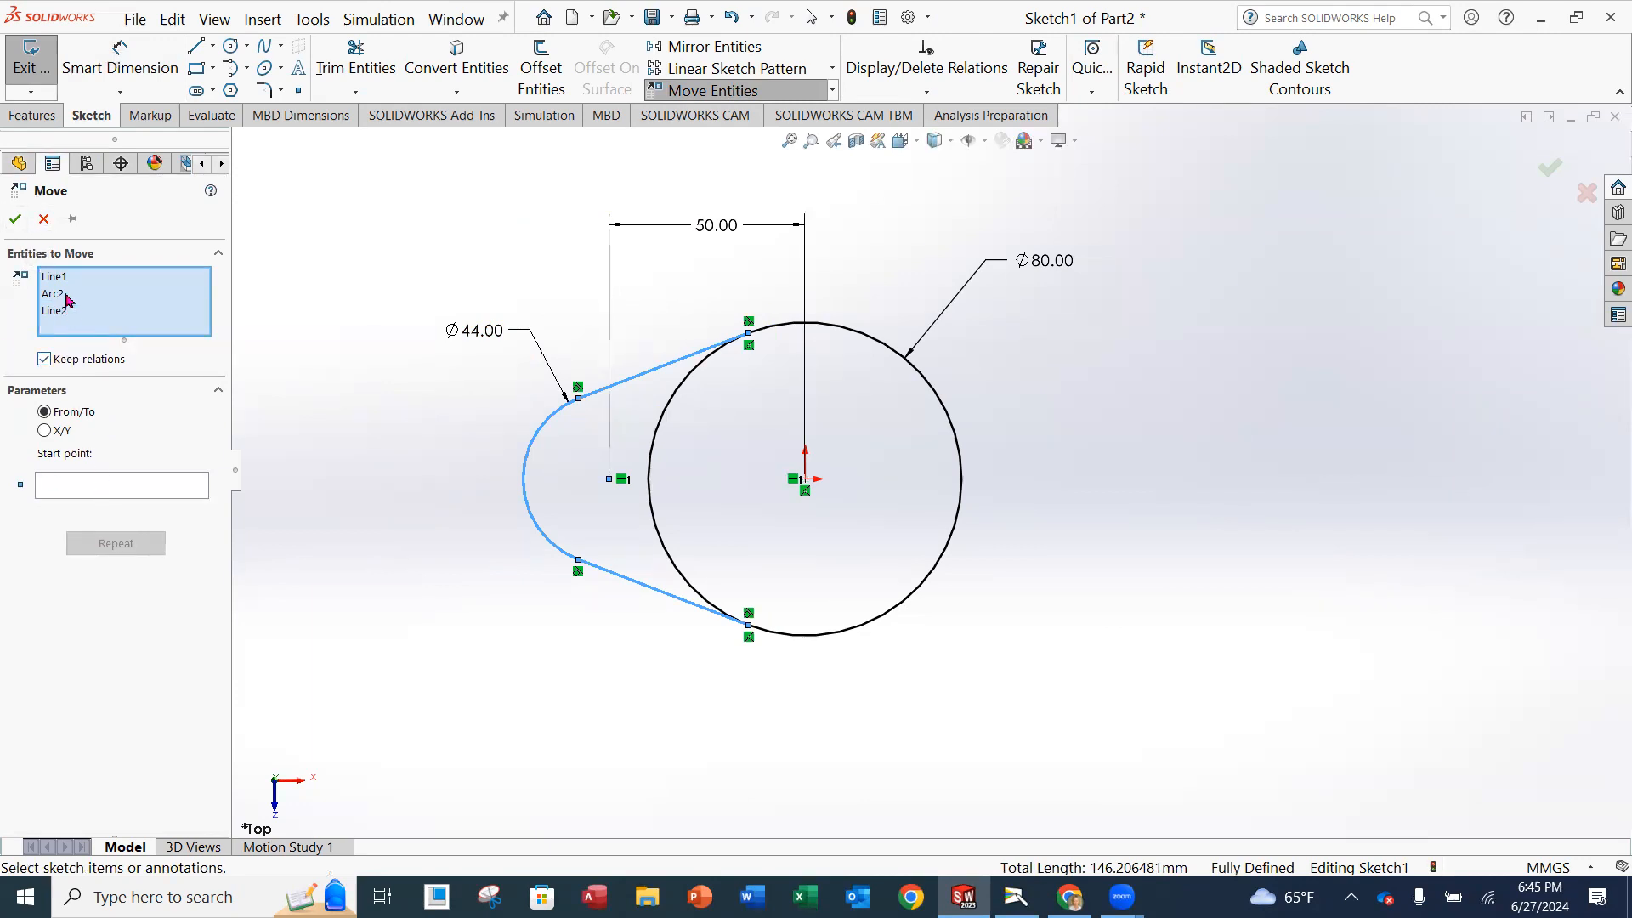
click(697, 90)
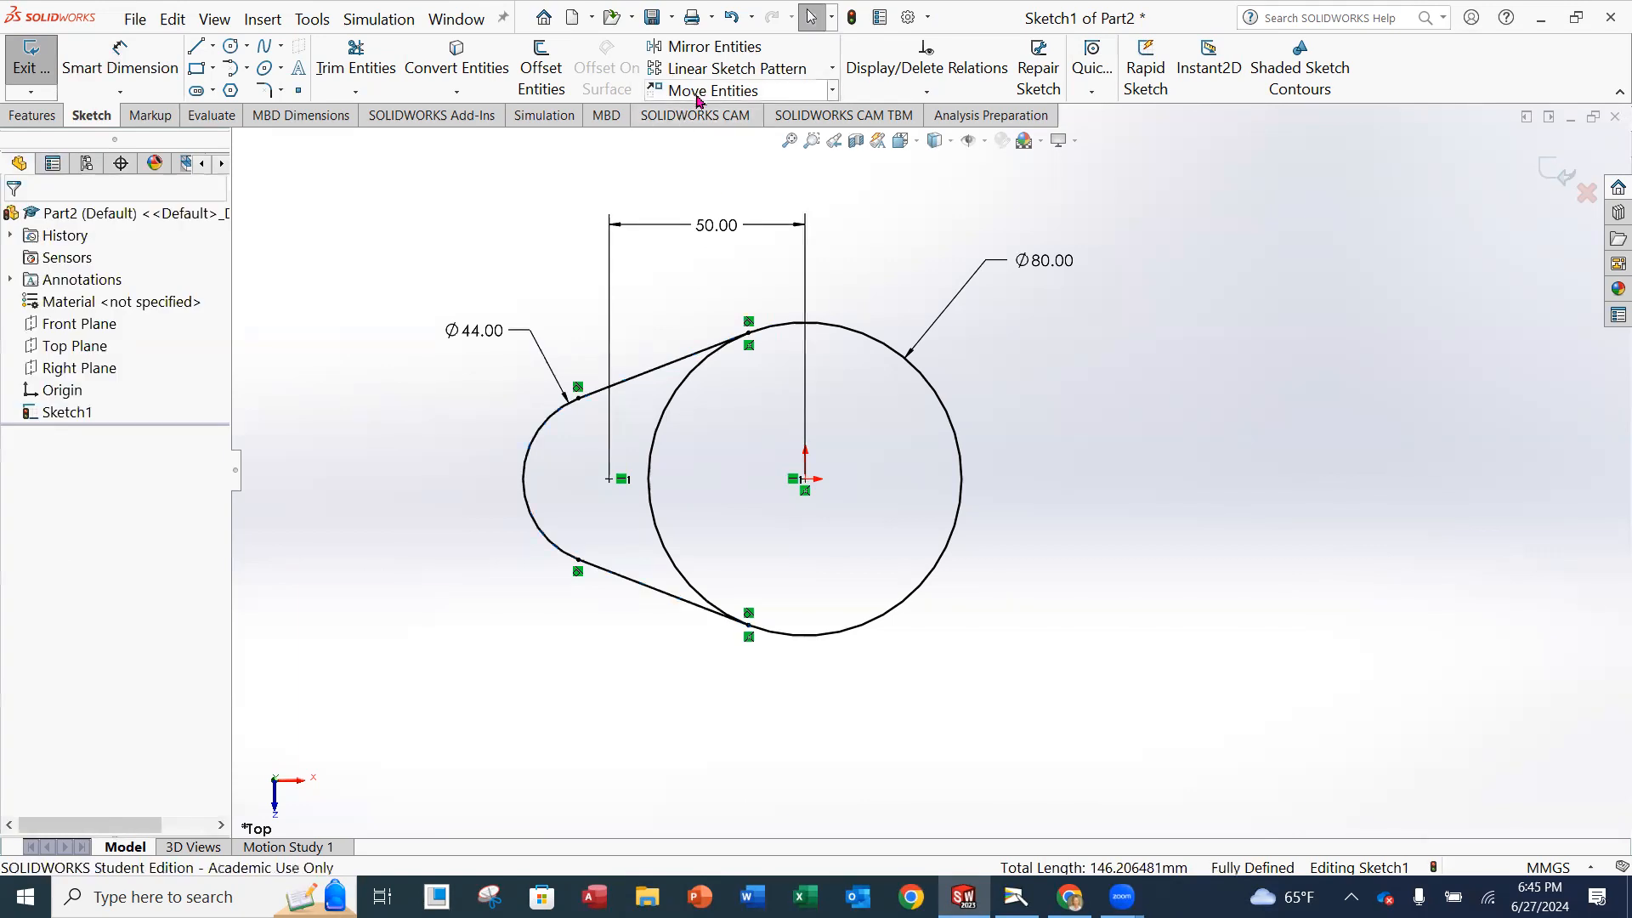
Mirror the two tangent lines and the small end arc about the Right Plane, keeping the originals.
click(695, 51)
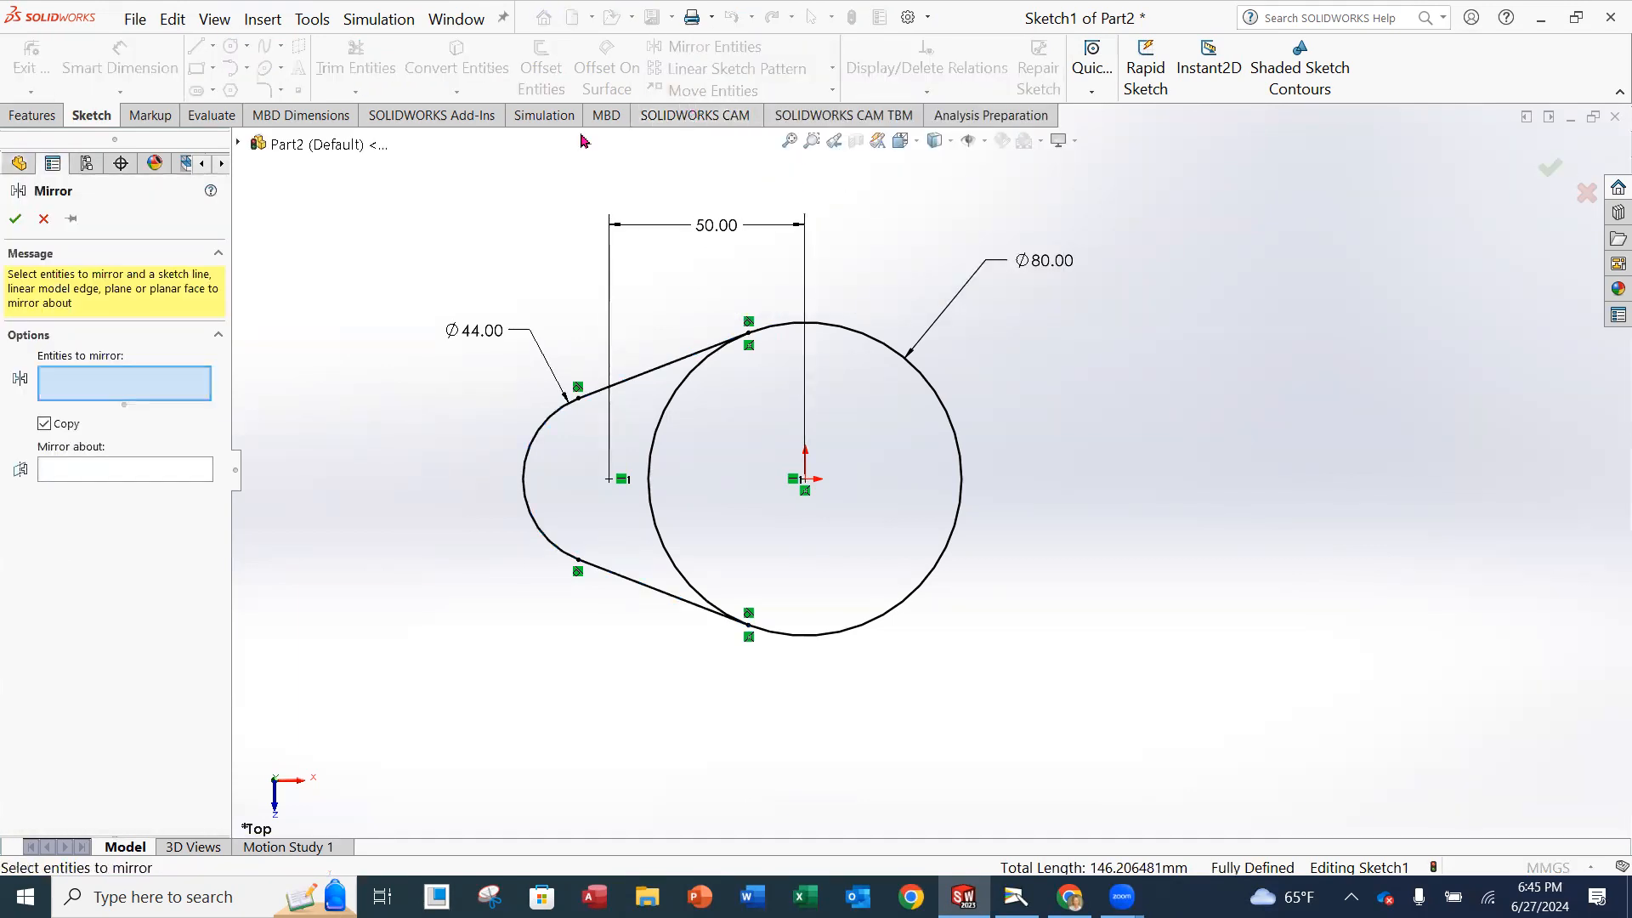
click(670, 366)
click(544, 432)
click(605, 573)
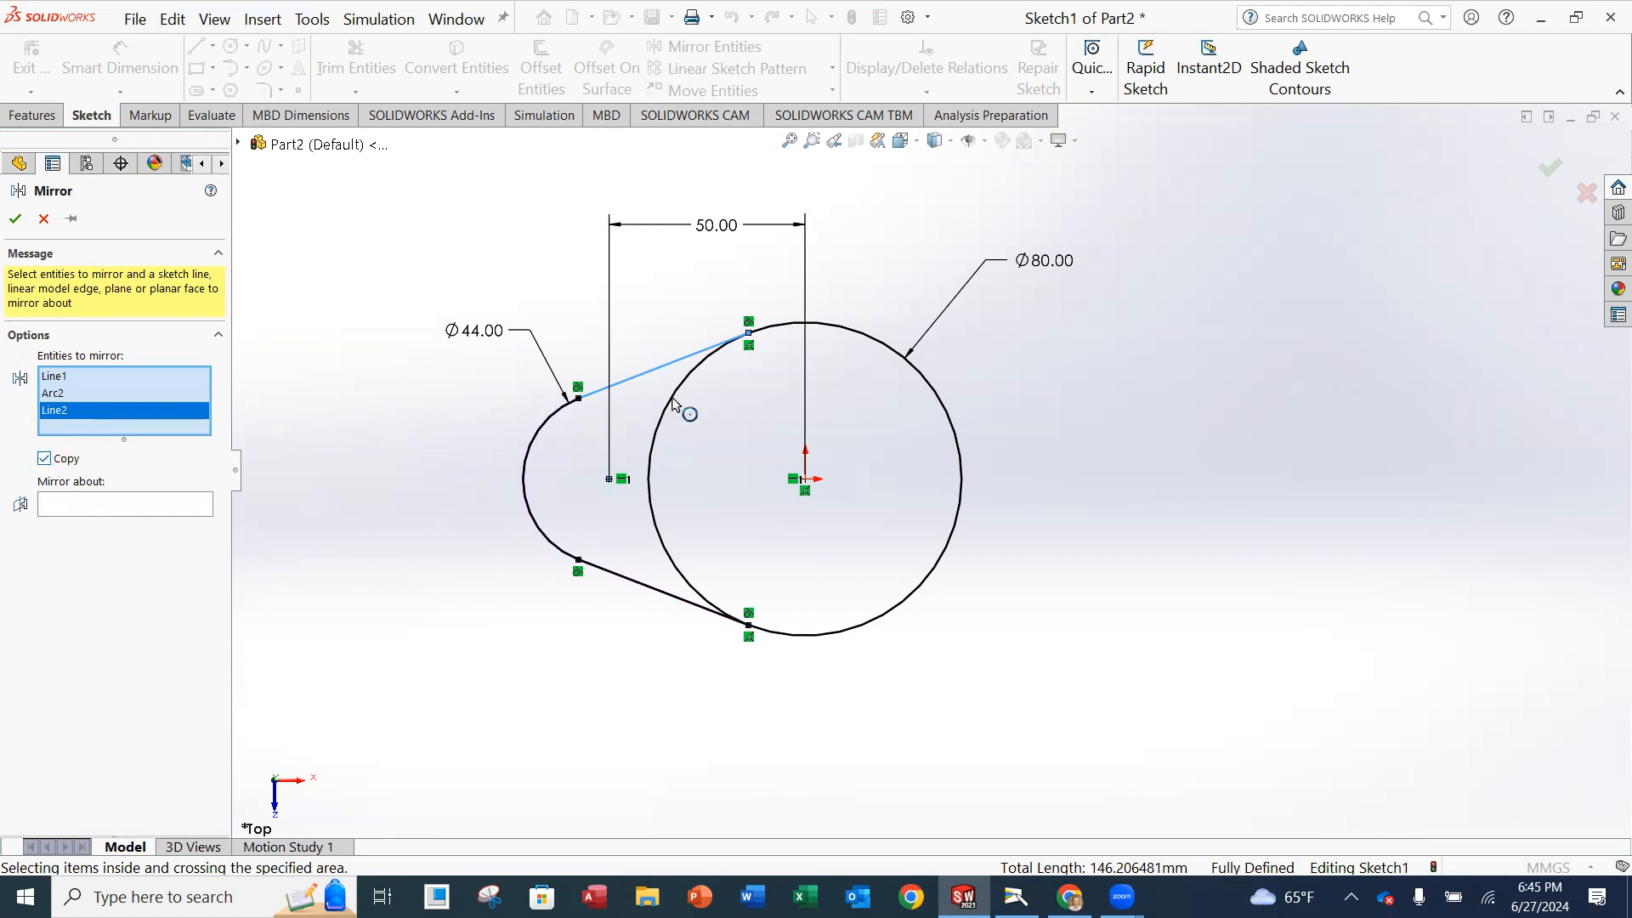
click(87, 509)
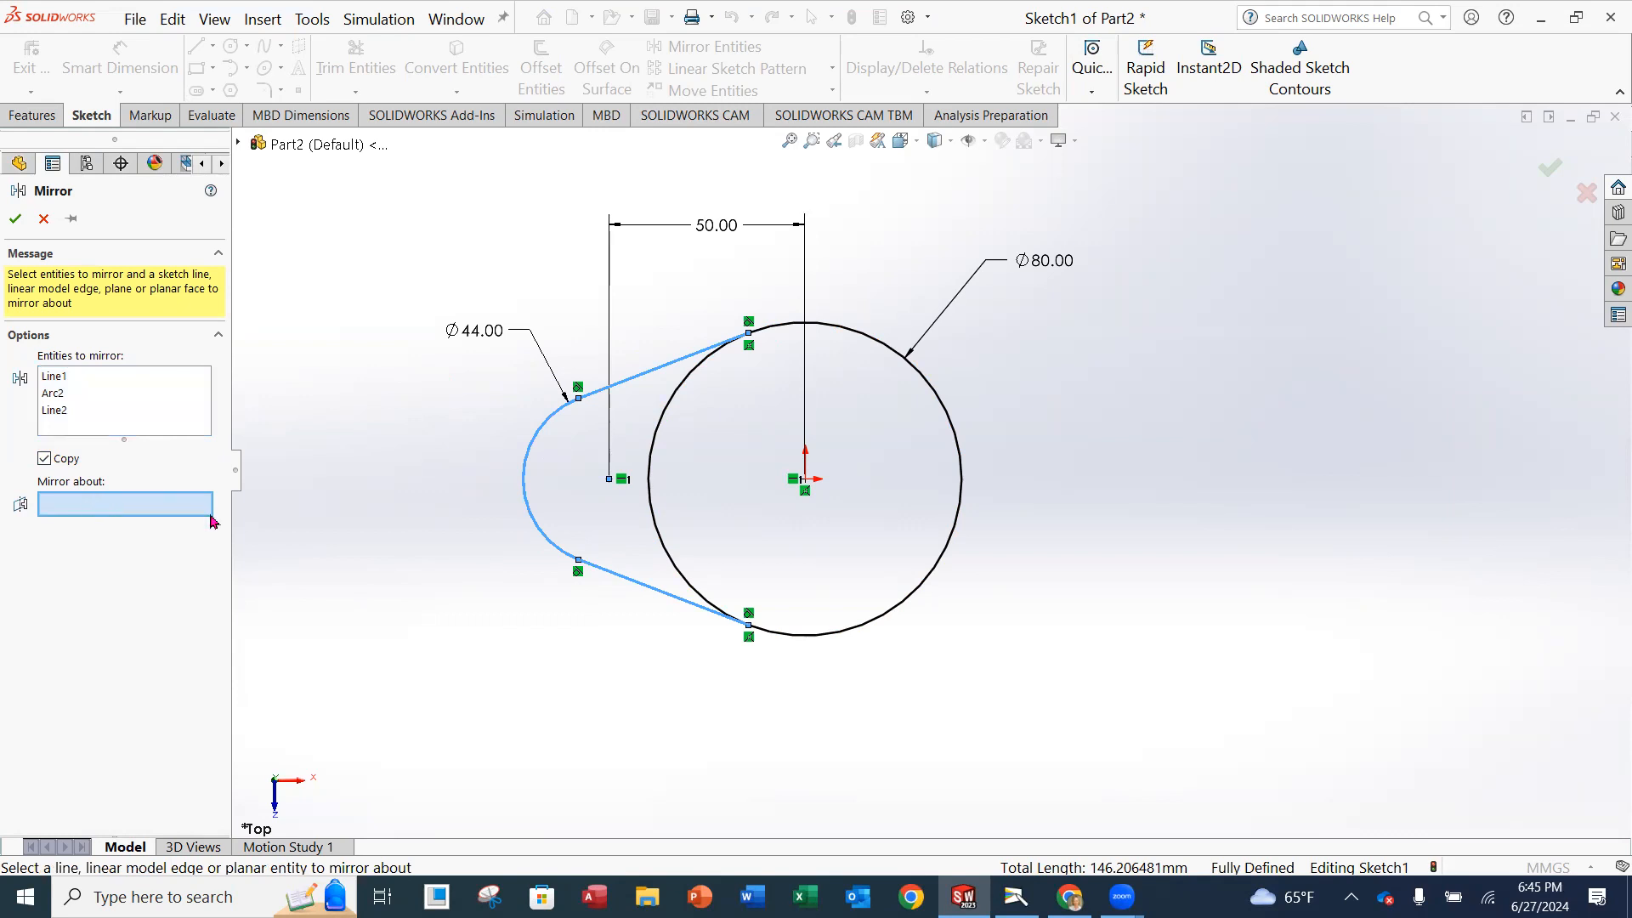
click(283, 149)
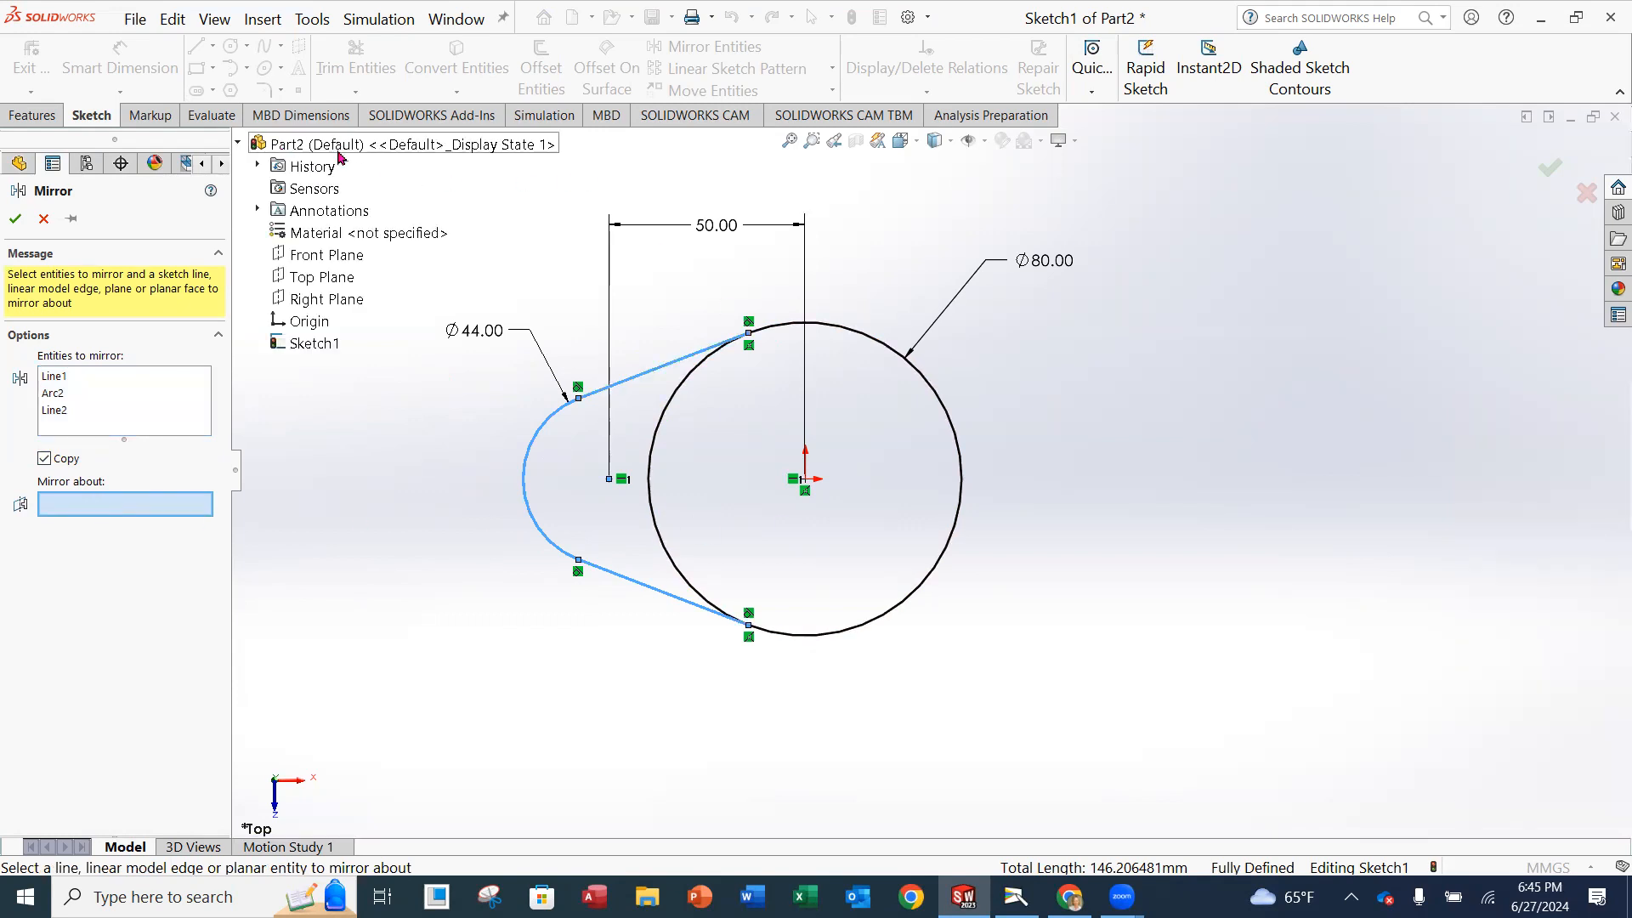
click(334, 307)
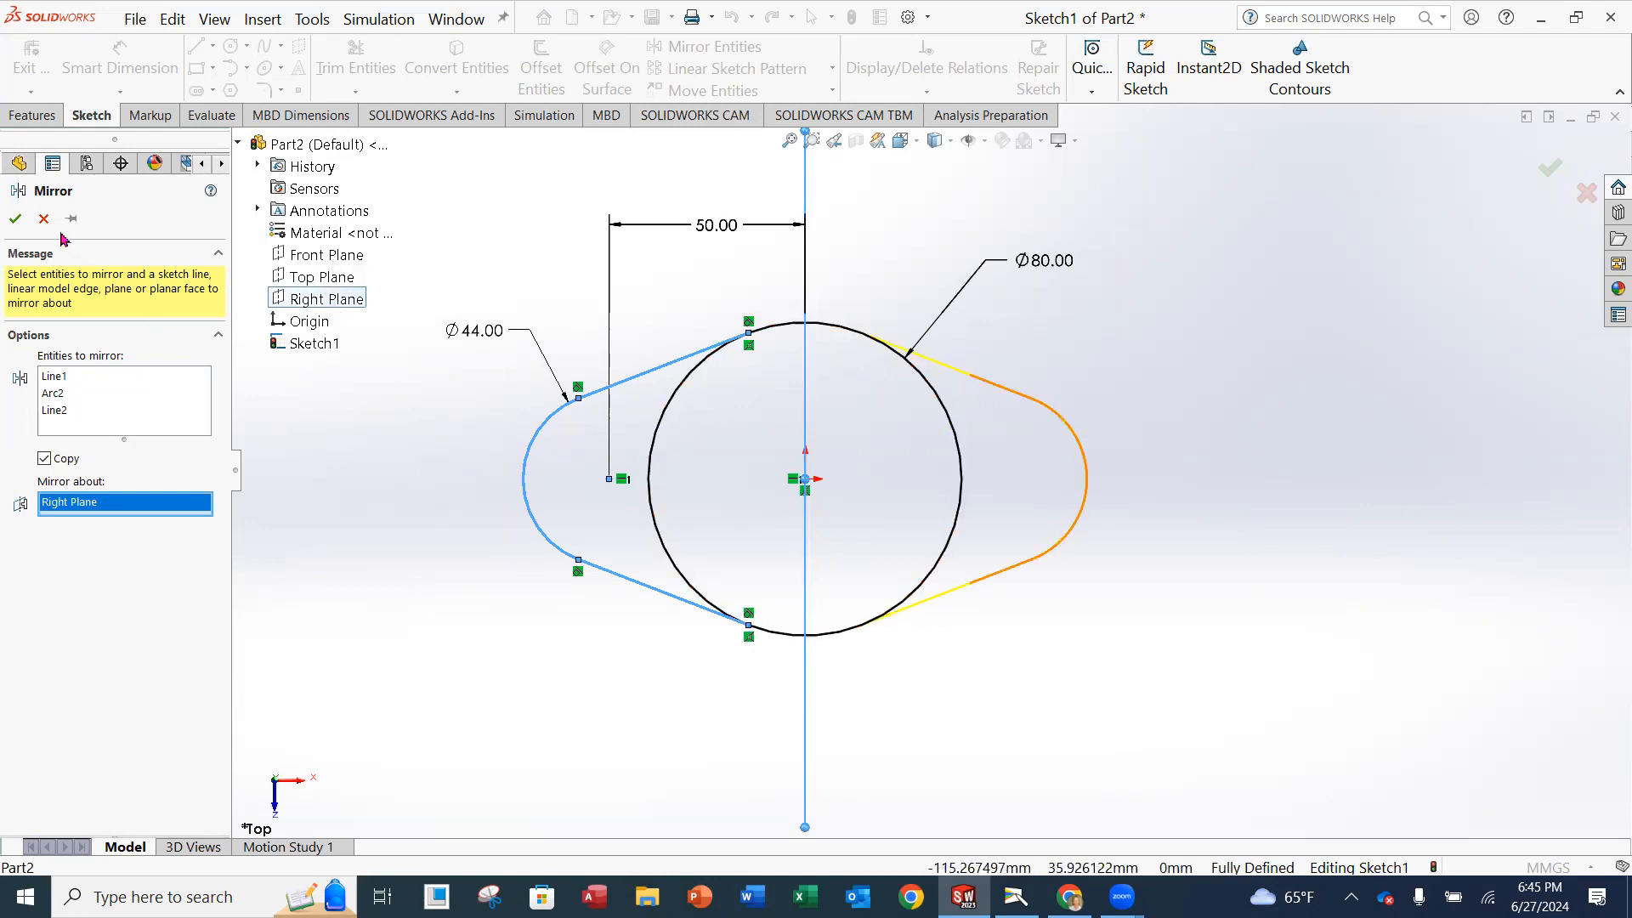
click(15, 220)
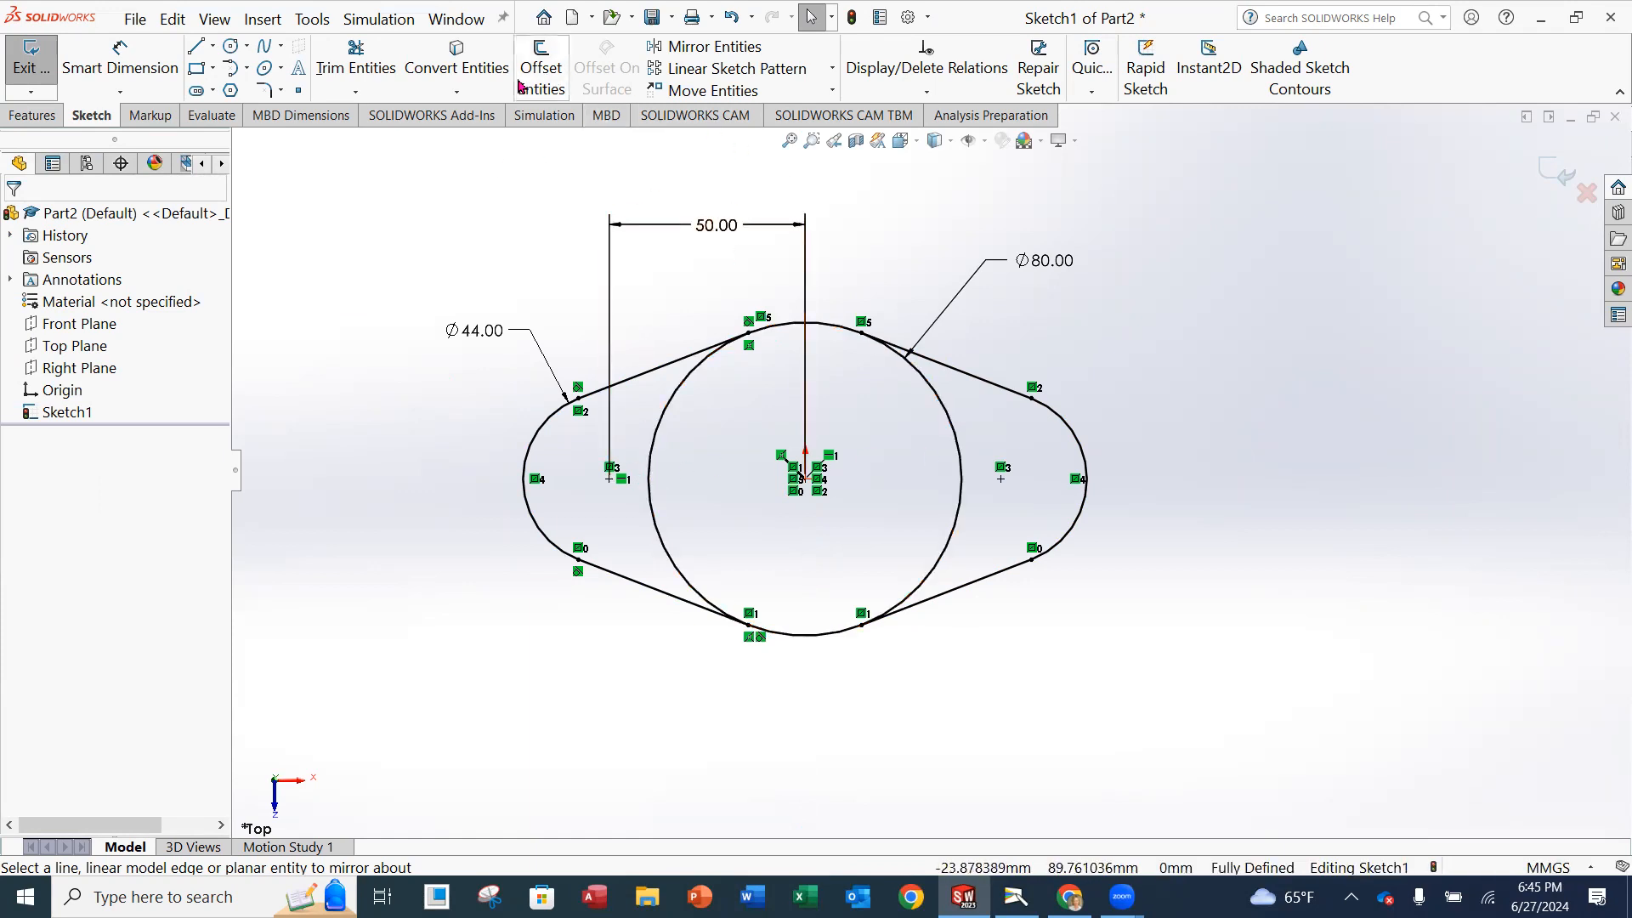
Power-trim the large circle's two side arcs inside the profile to leave one closed outer outline.
click(355, 64)
mouse_move(991, 423)
mouse_down()
mouse_move(703, 412)
mouse_move(648, 431)
mouse_up()
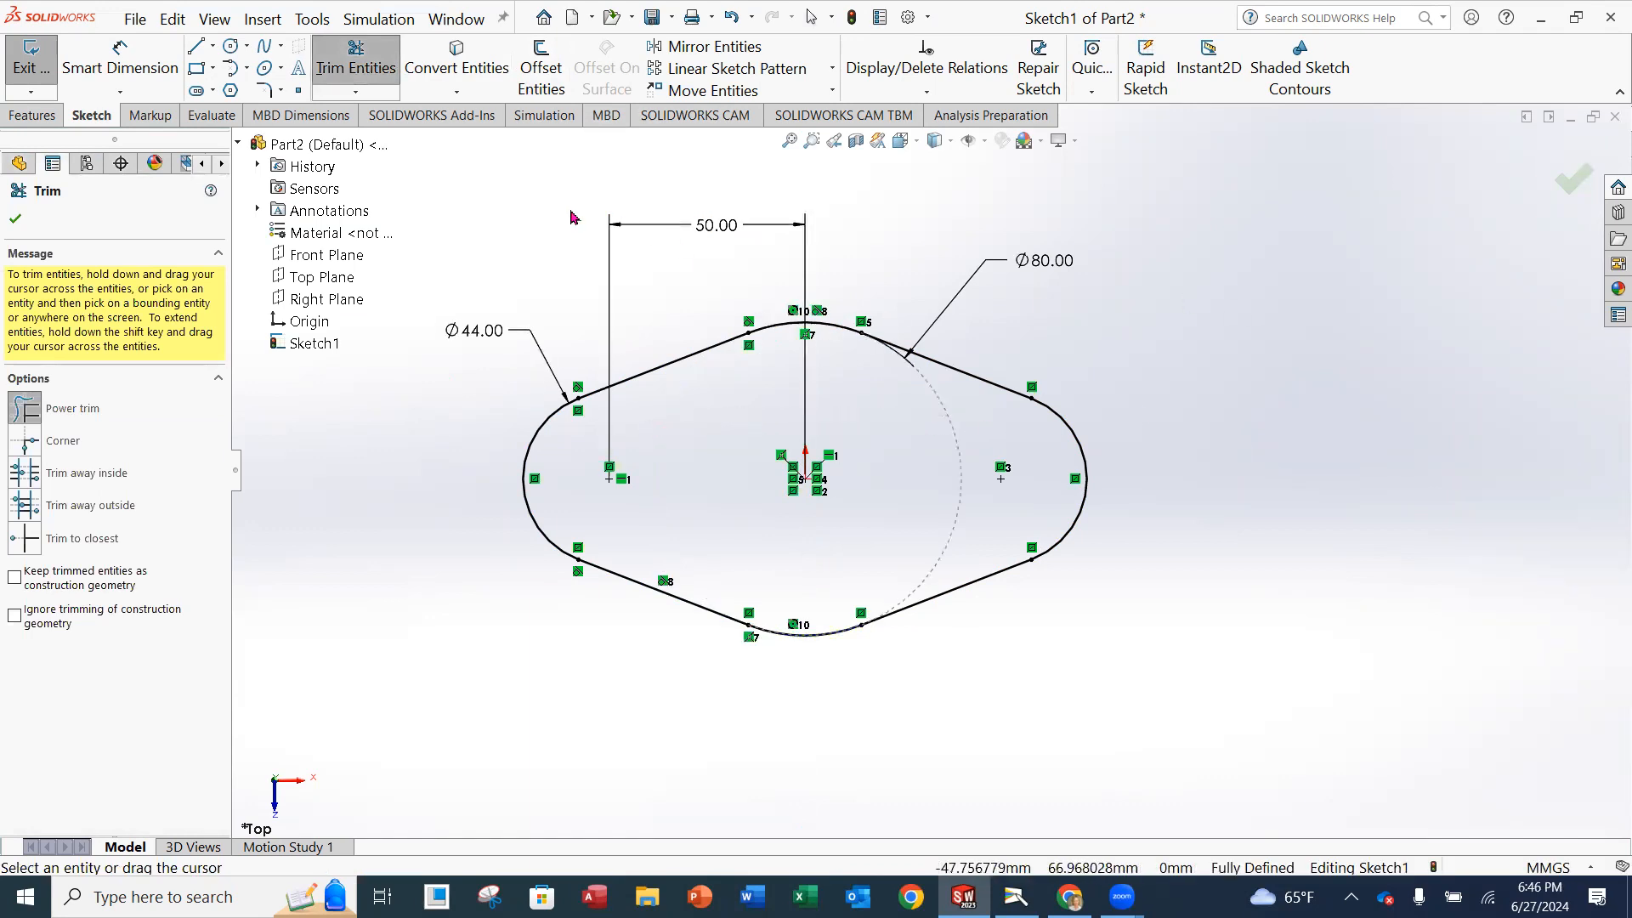
click(15, 221)
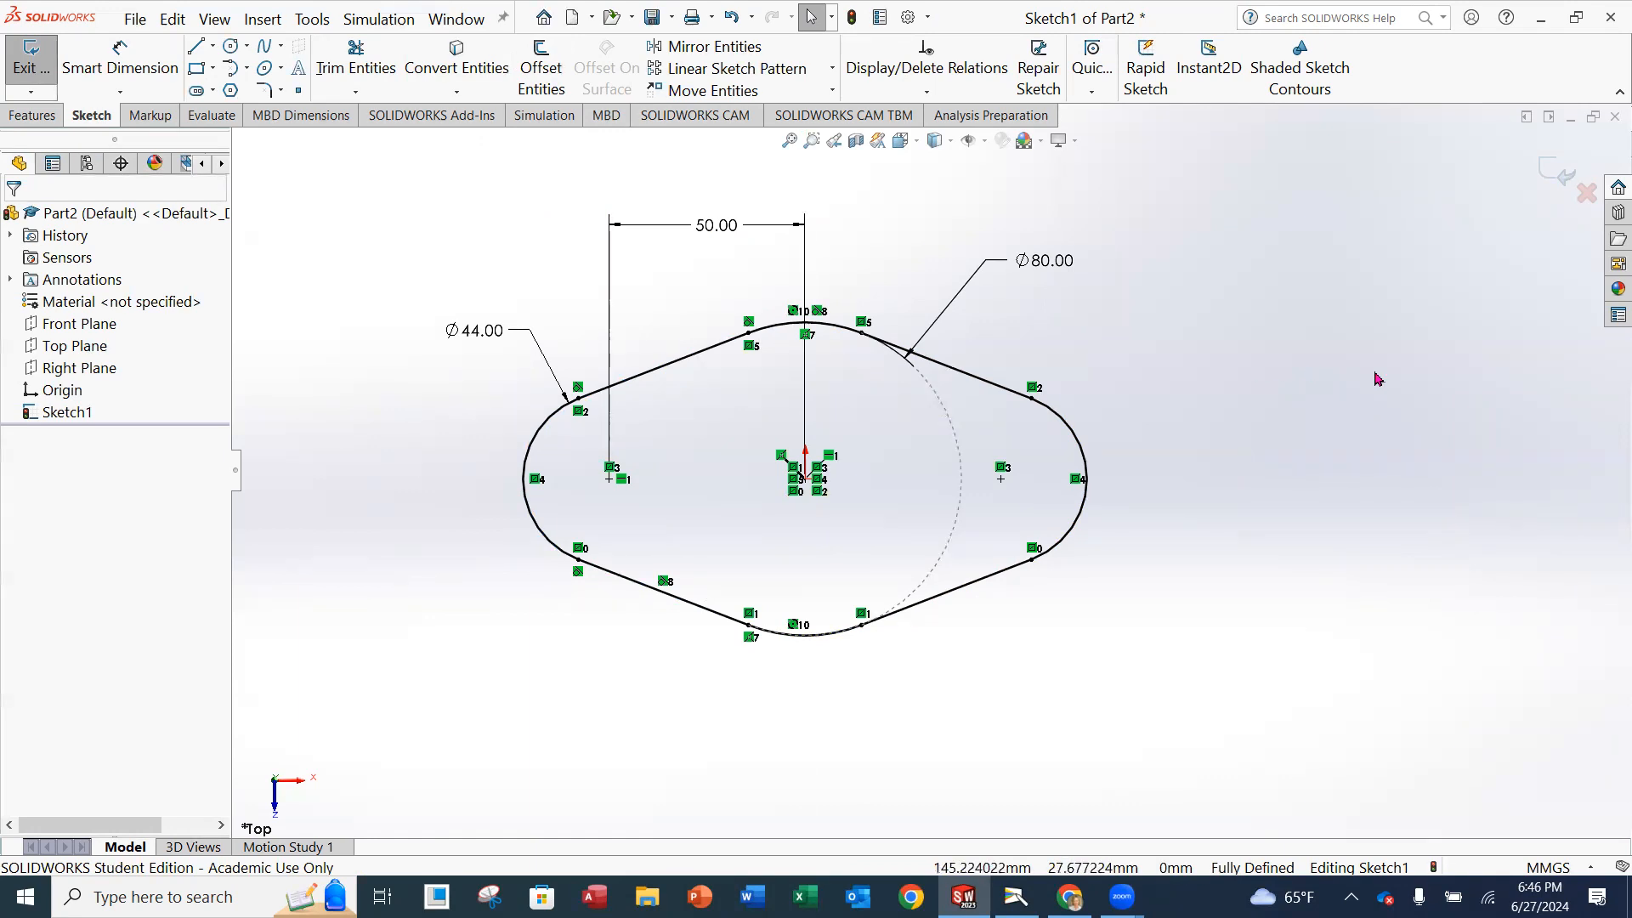
Finish the sketch and extrude the closed profile as a blind boss 18 mm deep.
click(28, 68)
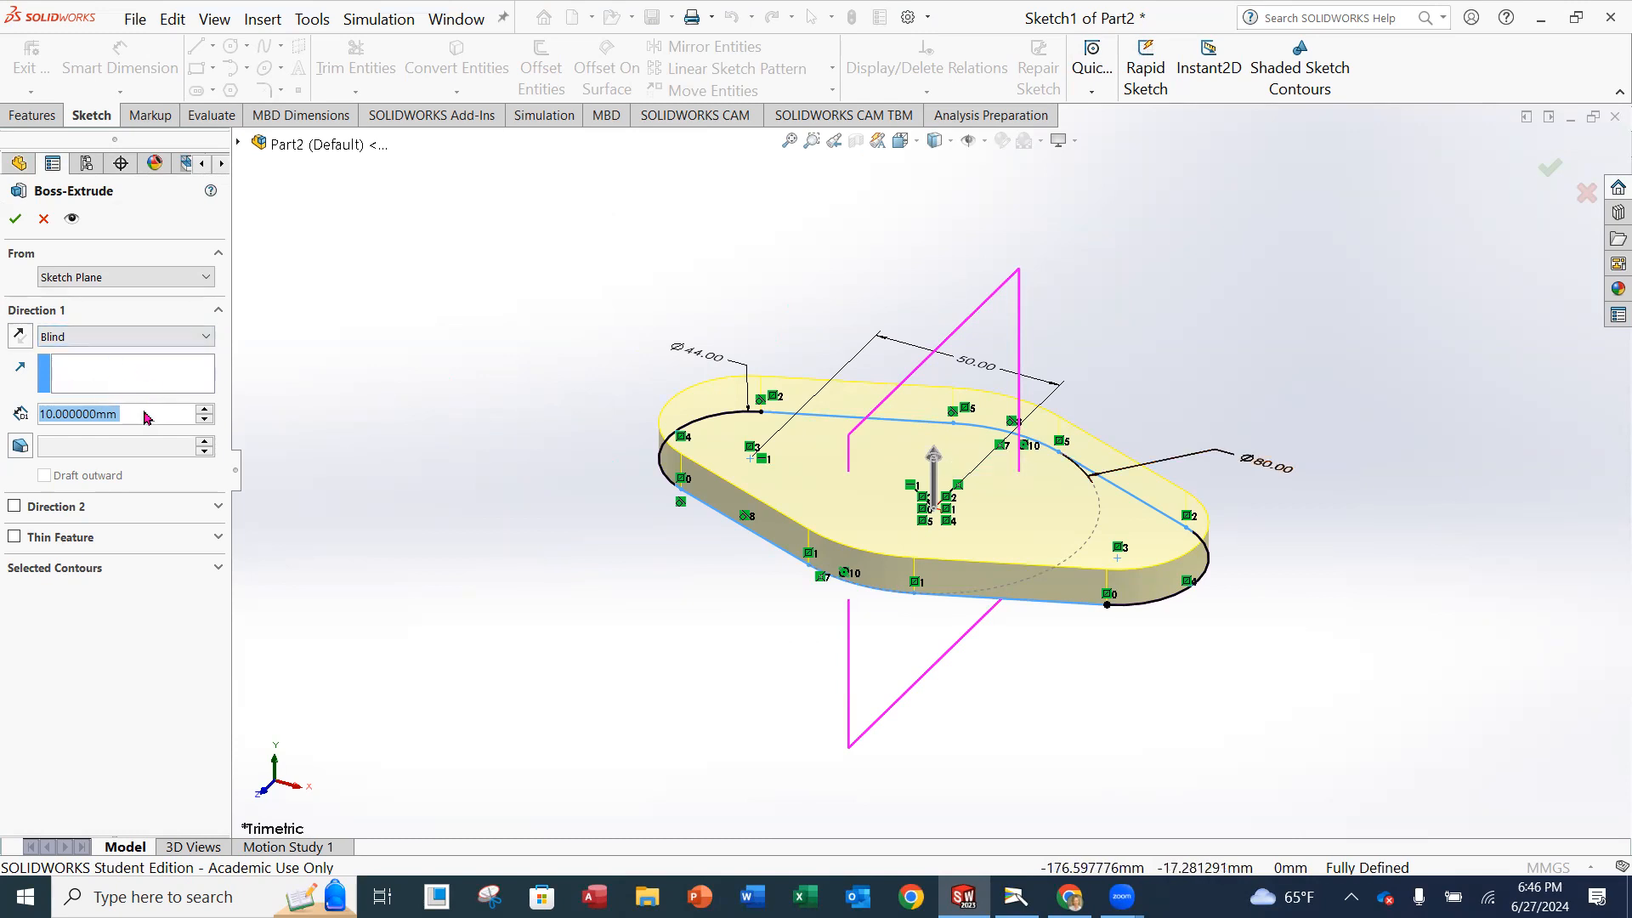
text(18)
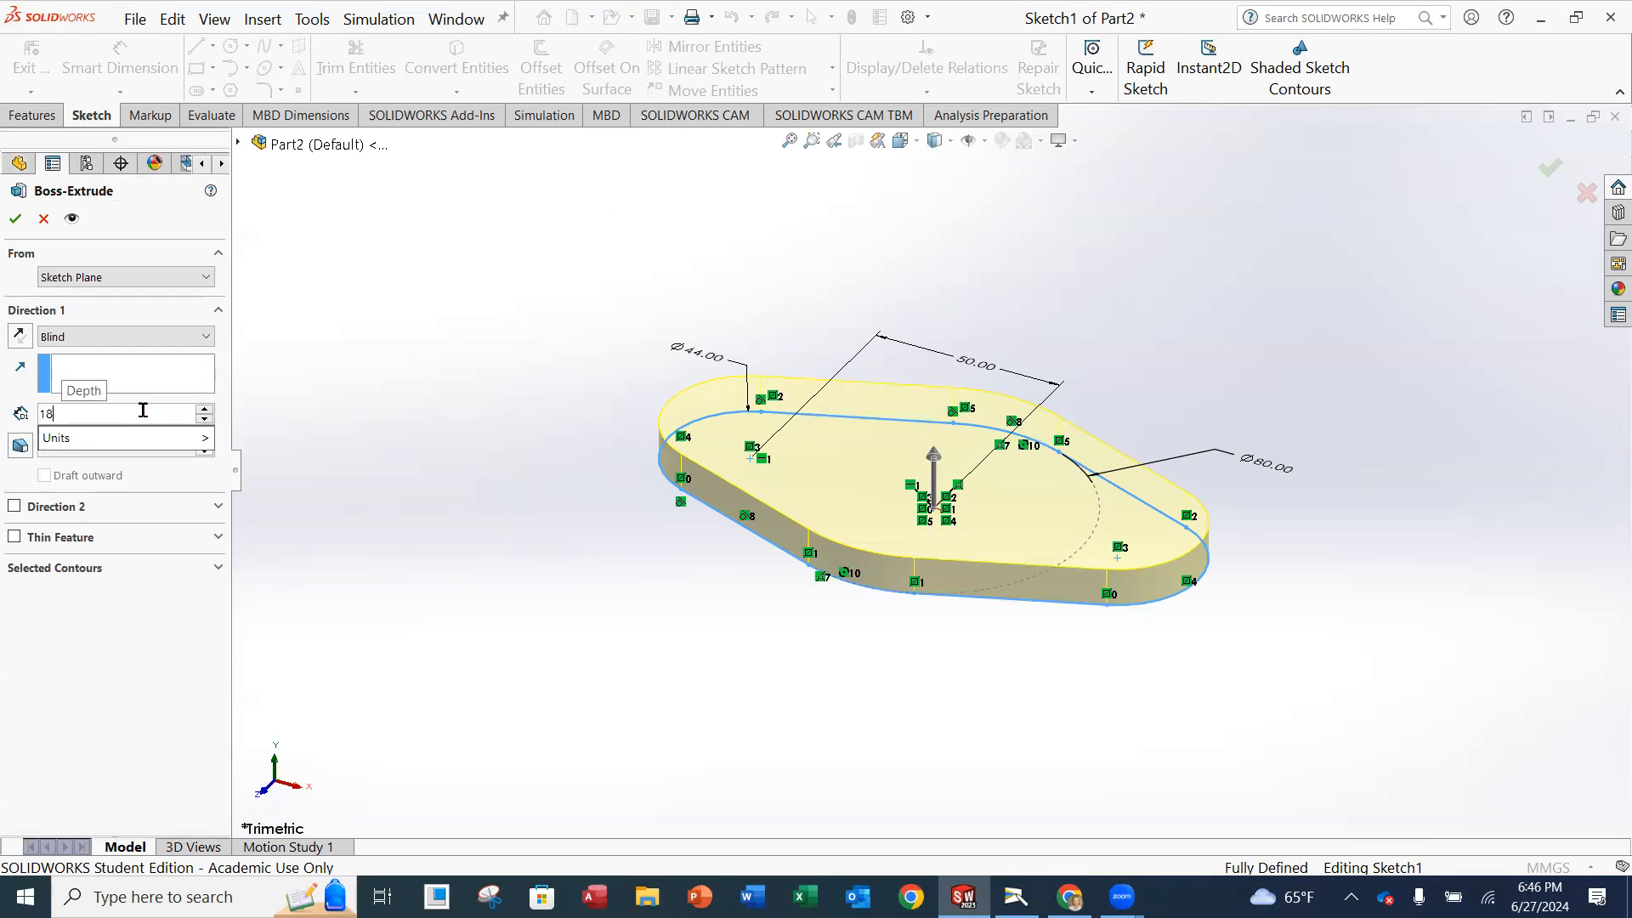
key(Return)
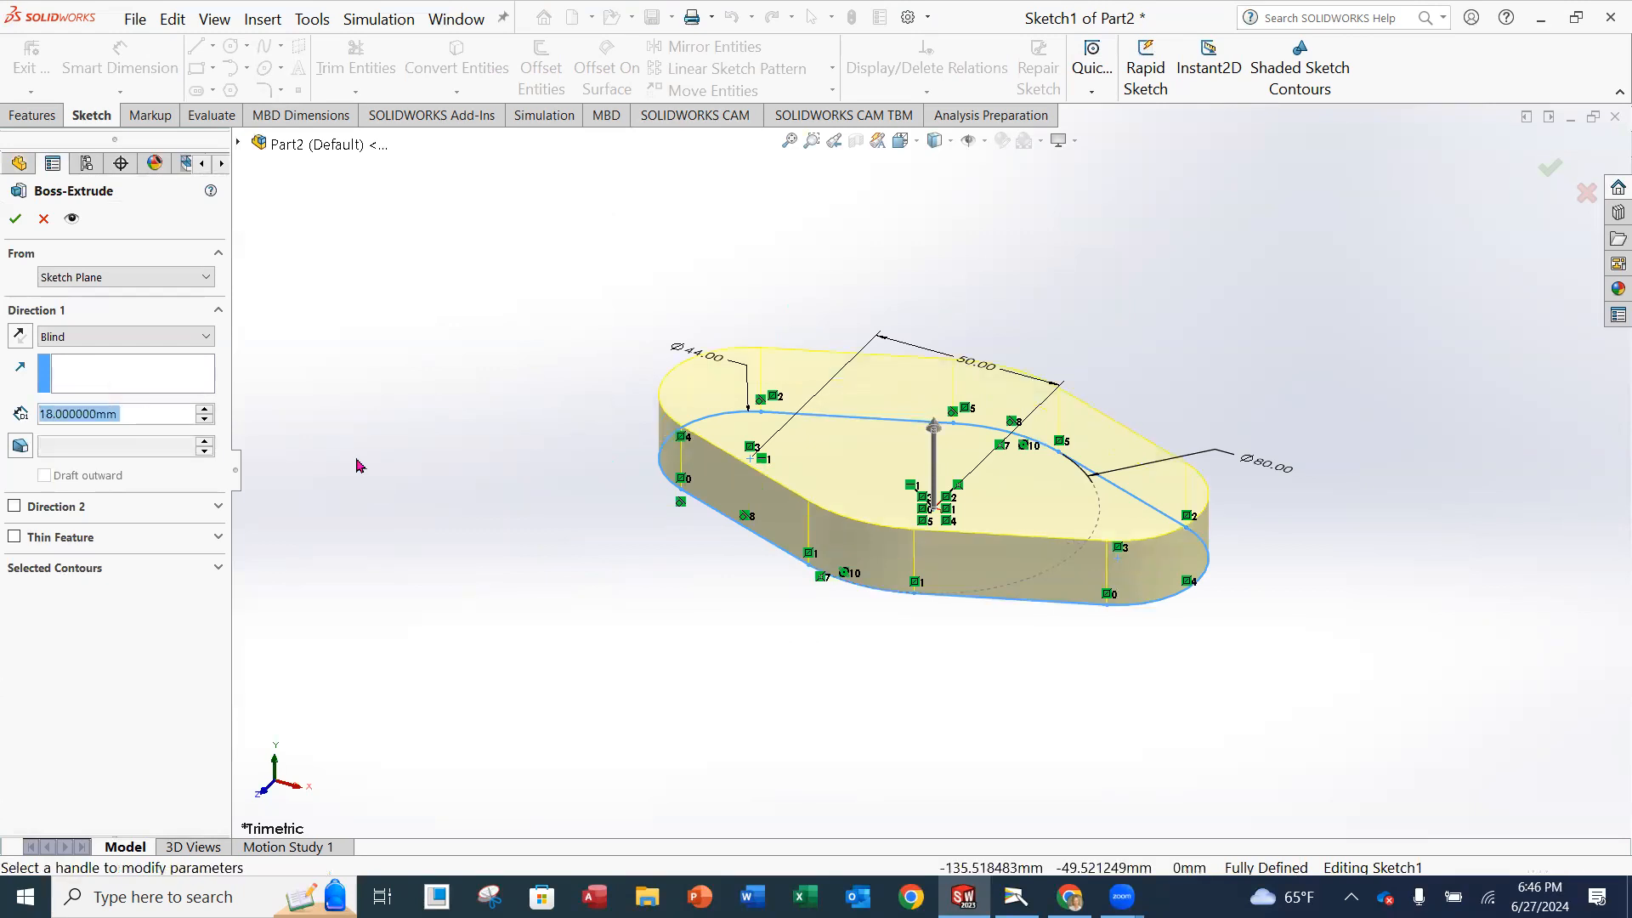
click(17, 220)
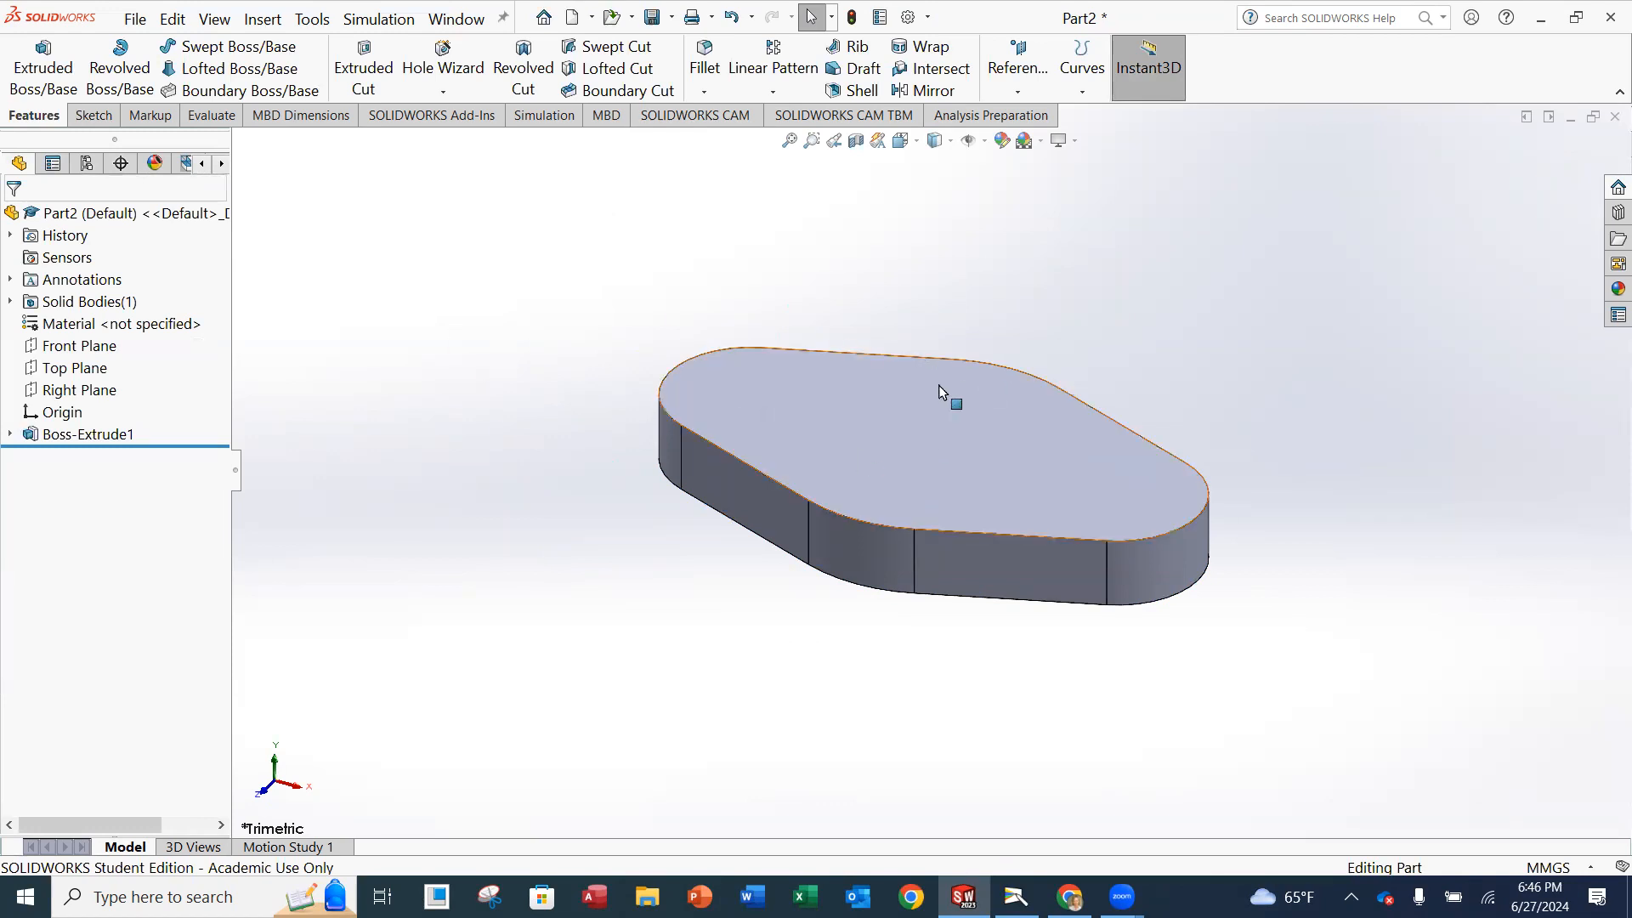
Rename the extruded boss feature to BASE and expand it in the feature tree to show its sketch.
click(107, 438)
right_click(107, 442)
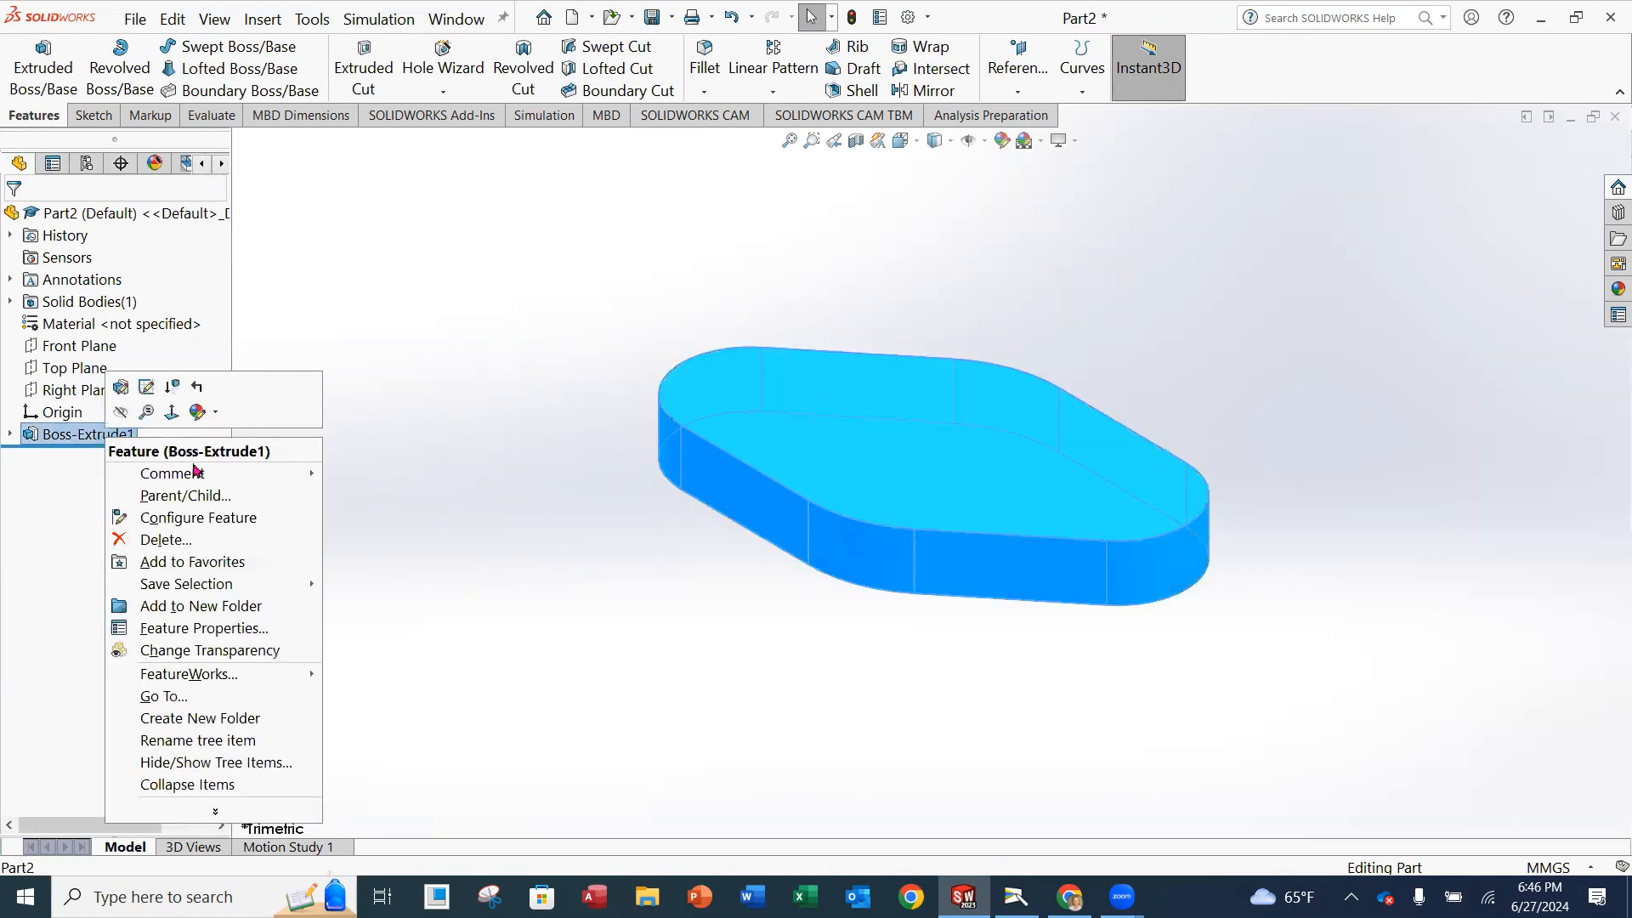
click(198, 745)
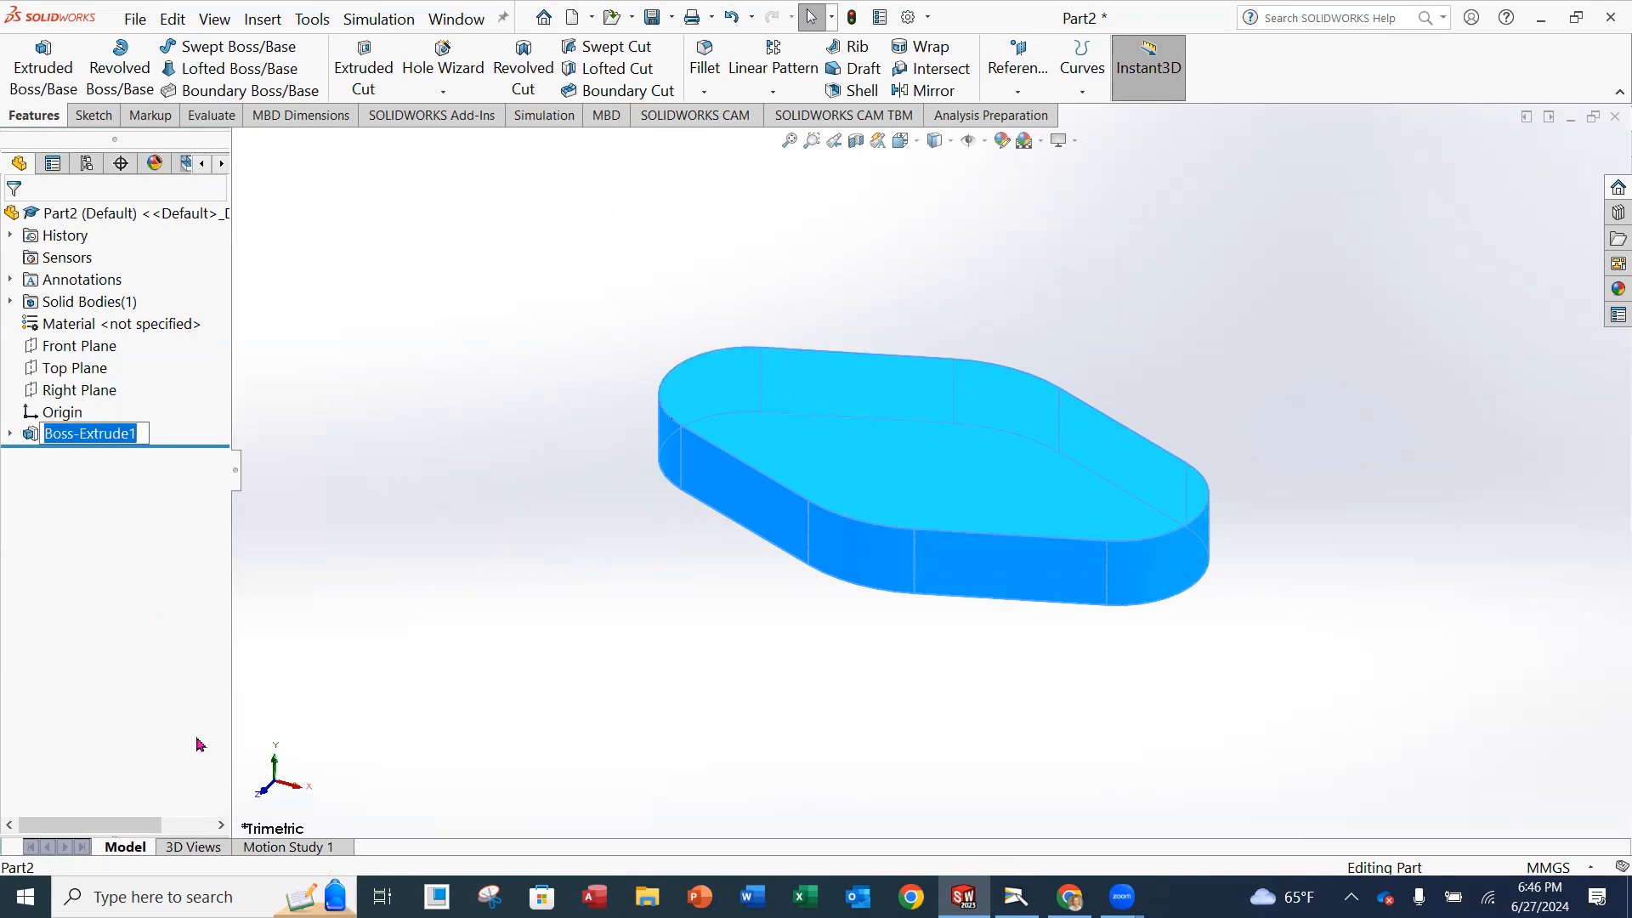
text(BAS)
key(BackSpace)
key(BackSpace)
key(BackSpace)
text(BASE)
key(Return)
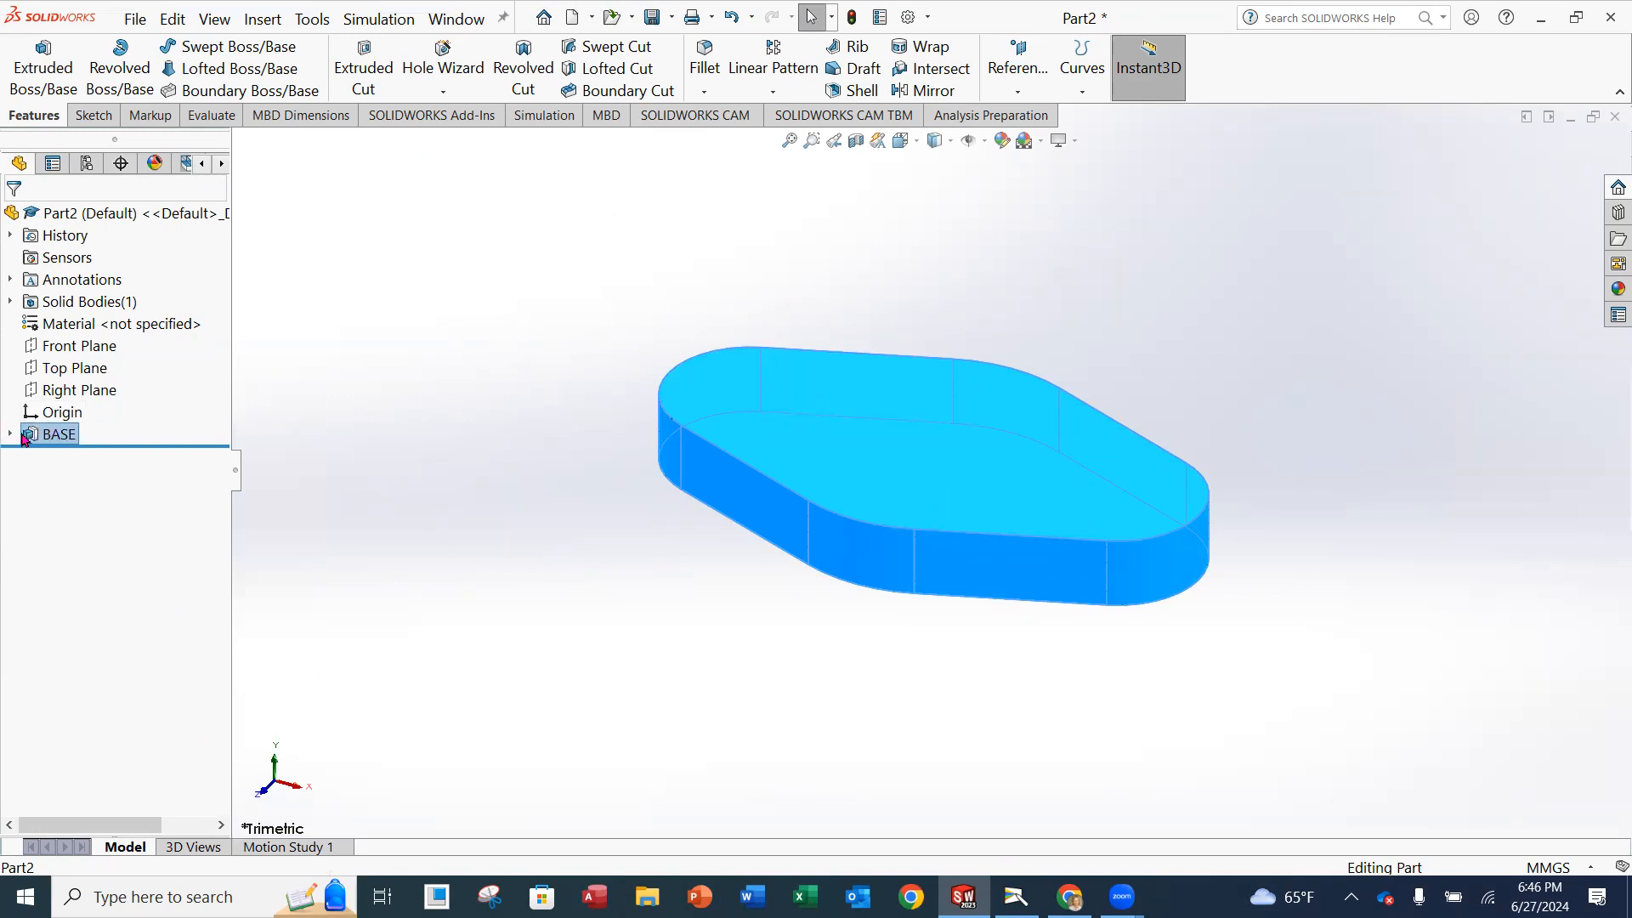
click(10, 434)
click(360, 385)
middle_drag(1255, 317, 1250, 388)
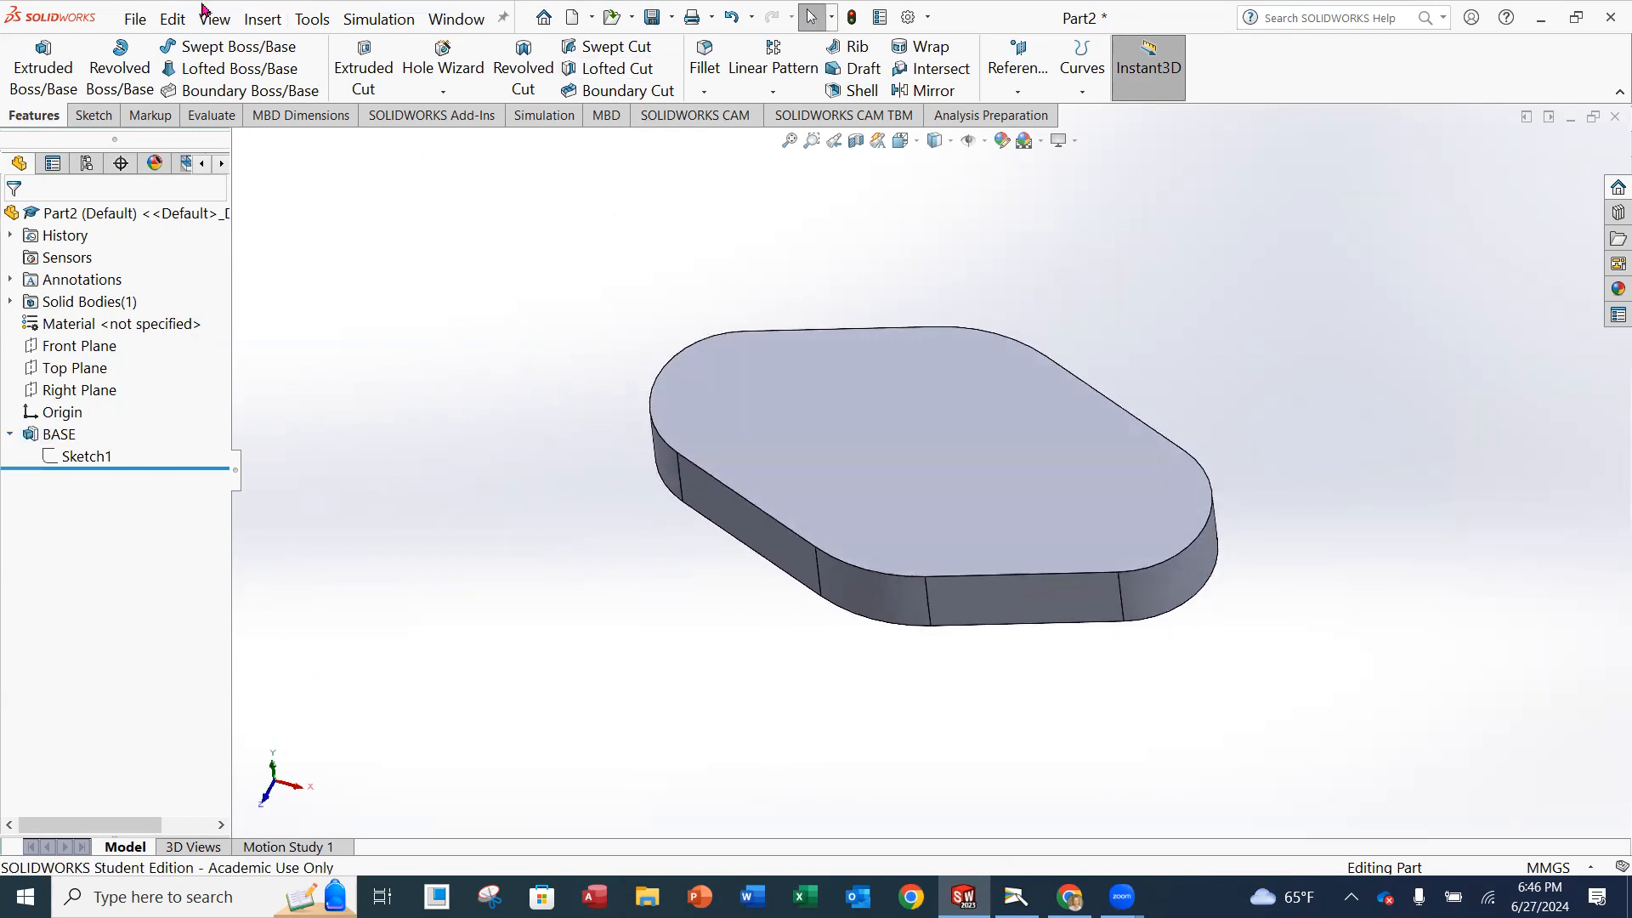
Save the part as SHAFTSUPPORT in the Module3 folder.
click(136, 19)
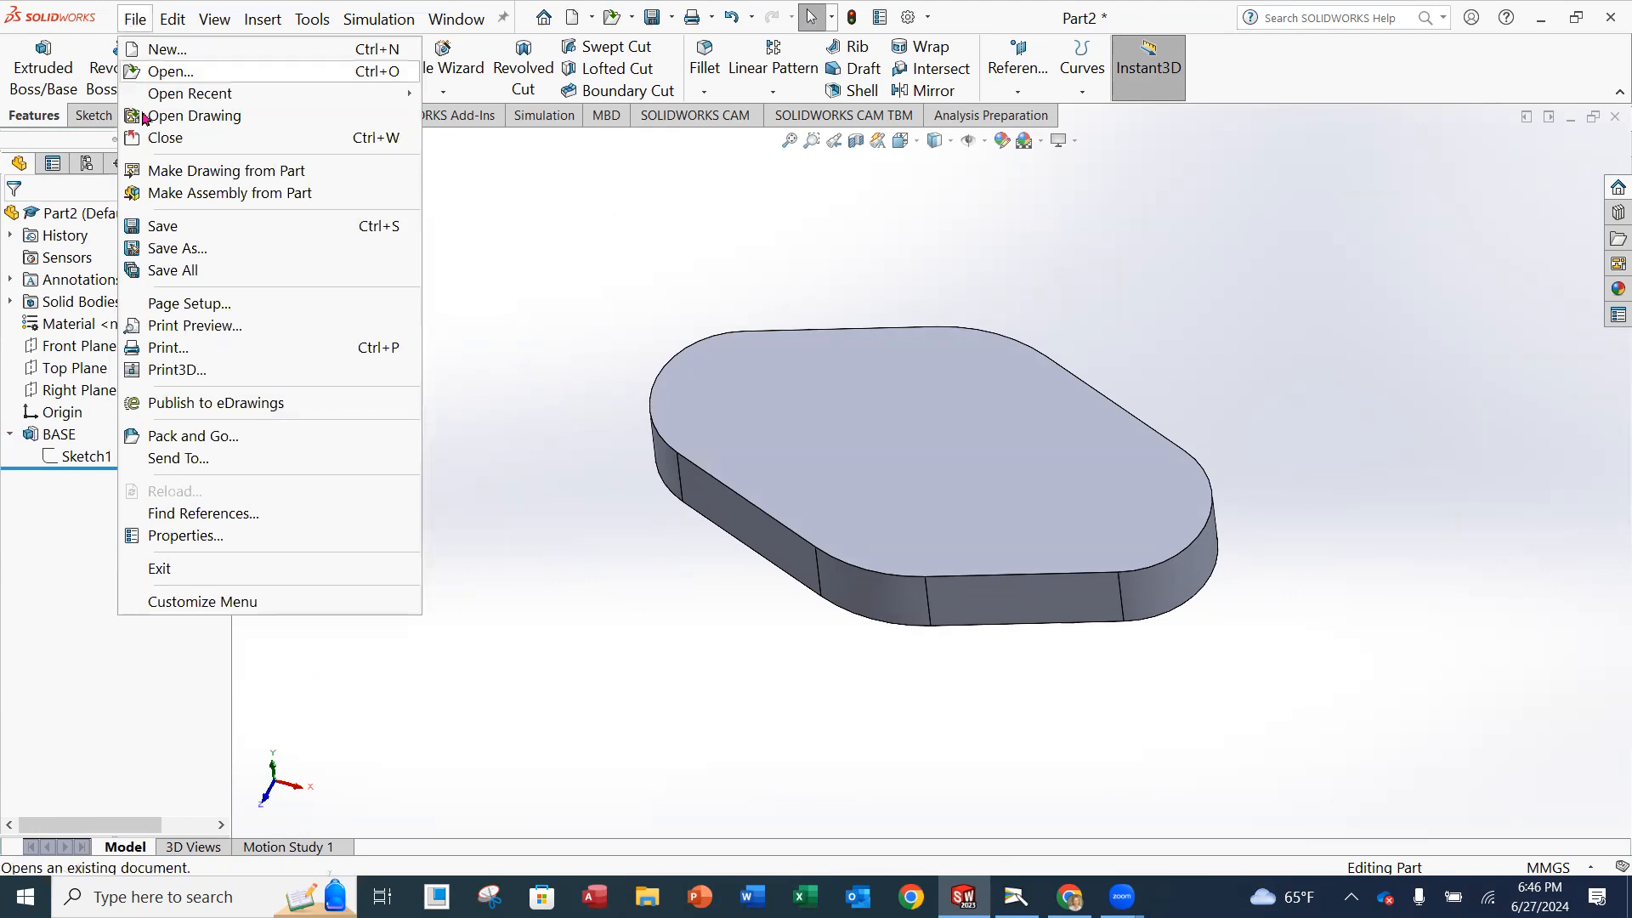
click(177, 248)
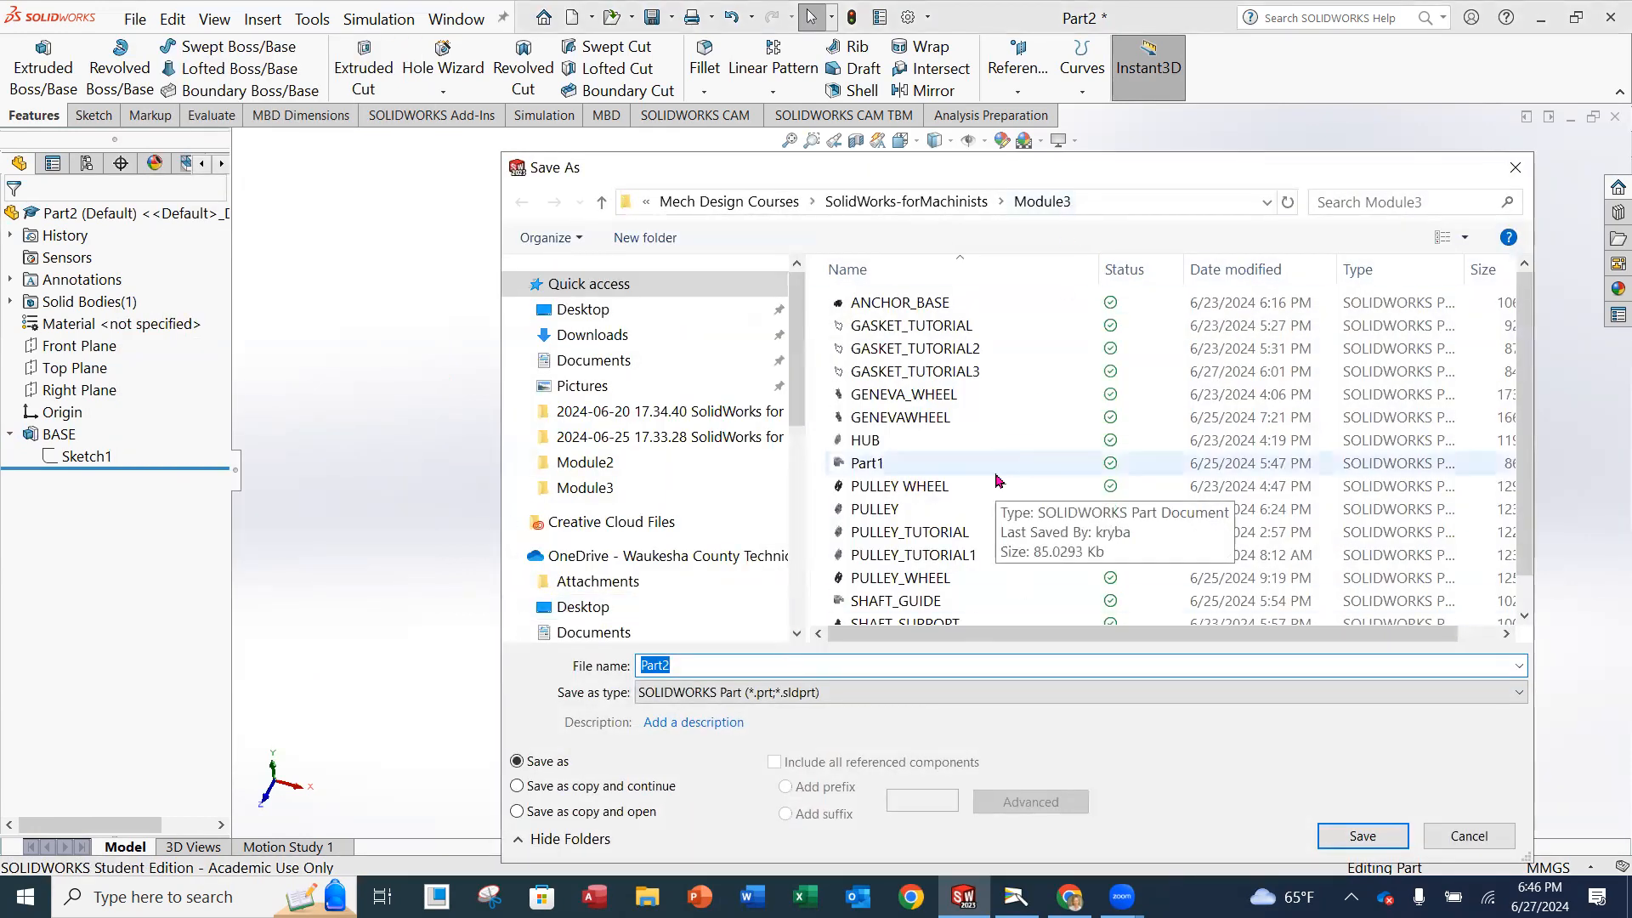
text(SHA)
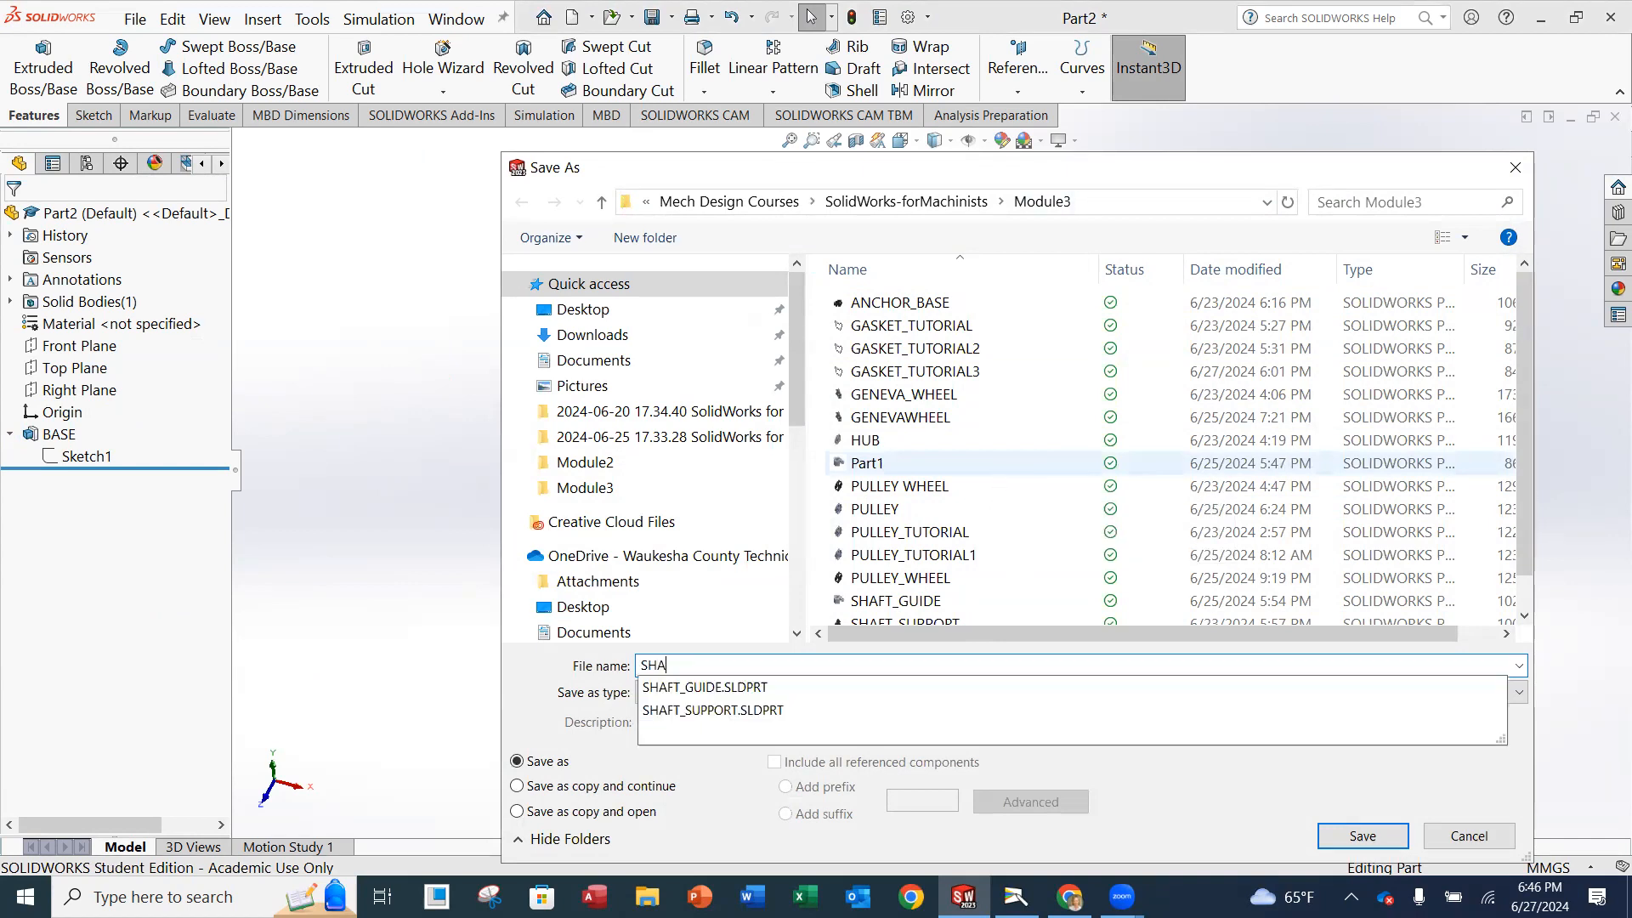
text(FTS)
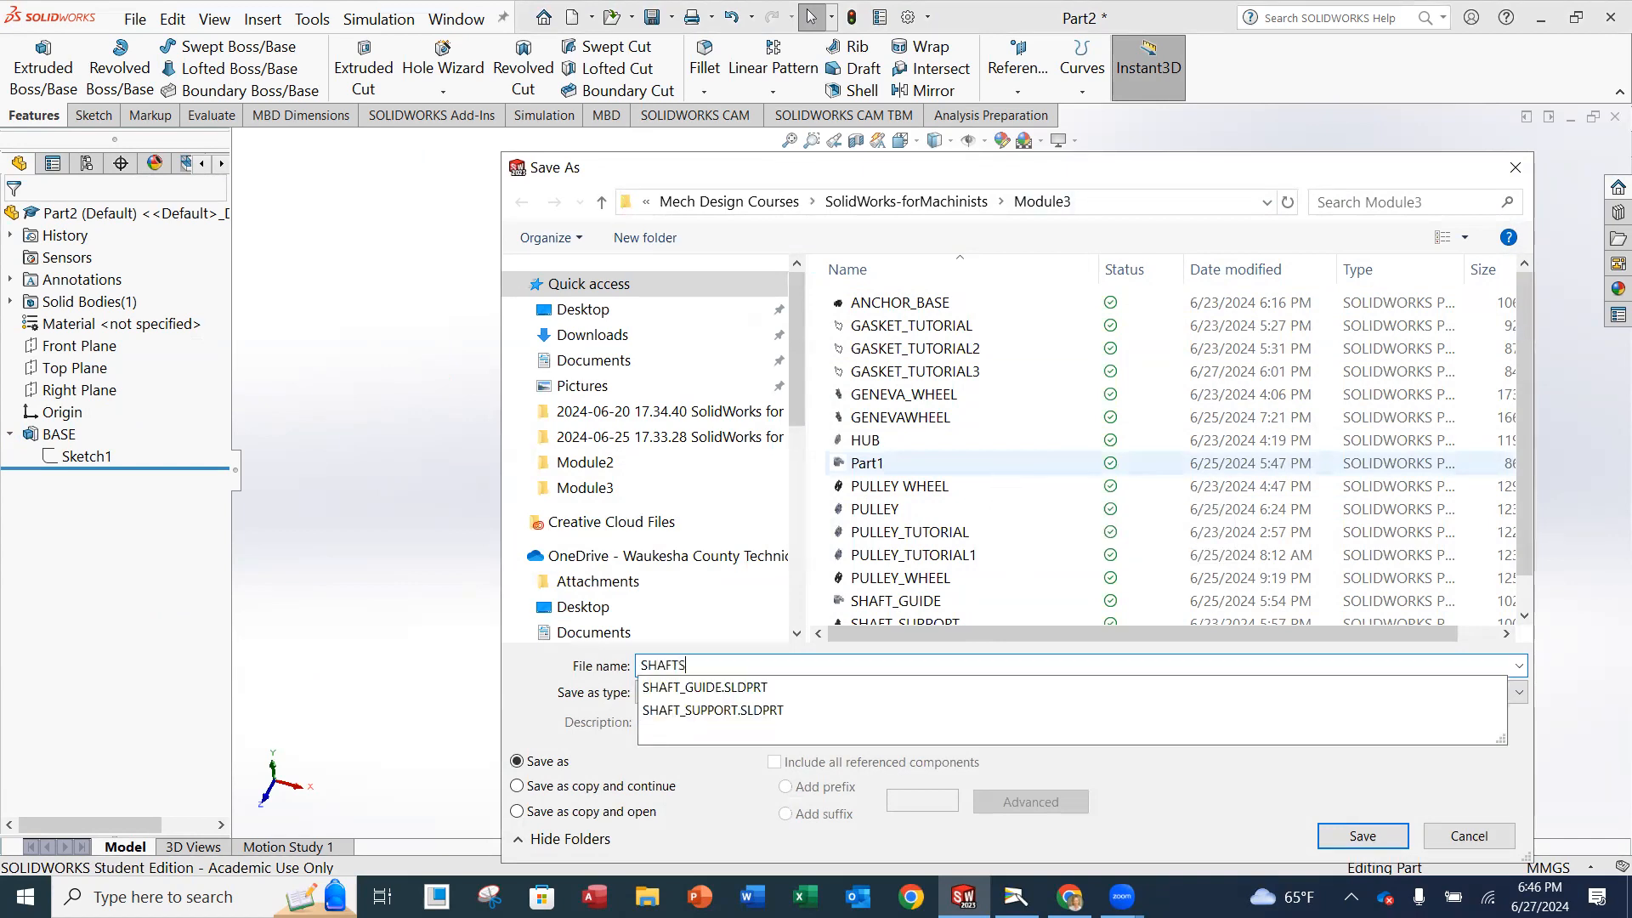
text(UPPORT)
key(Return)
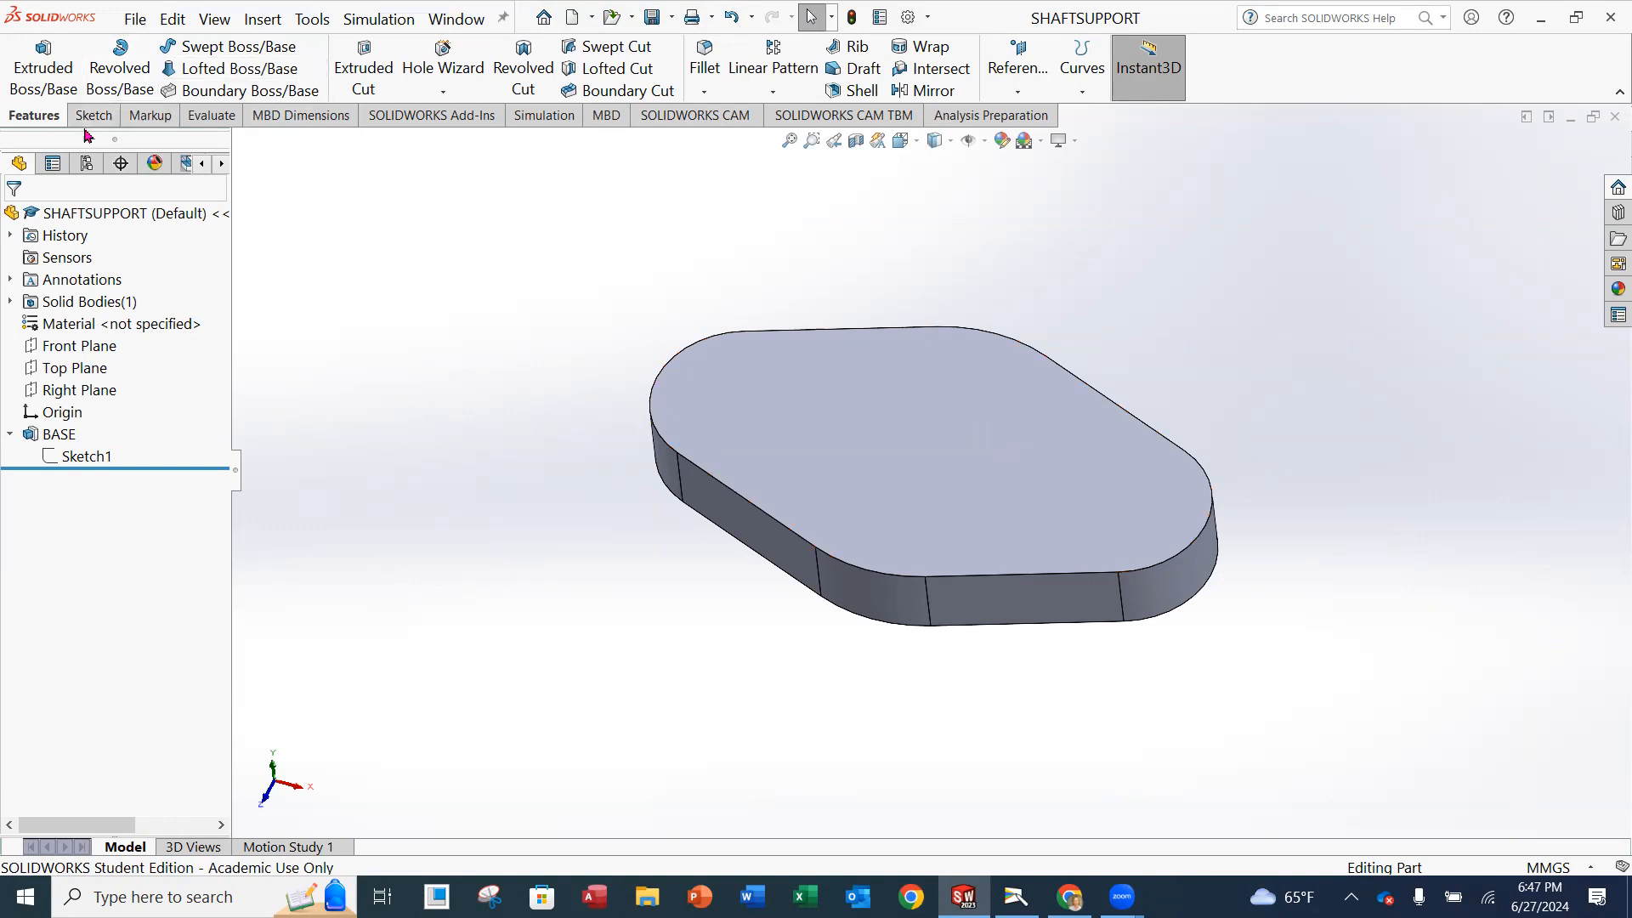
Start an extruded cut on the base's top face and sketch a circle about 19 mm in diameter, concentric with one rounded end.
click(346, 79)
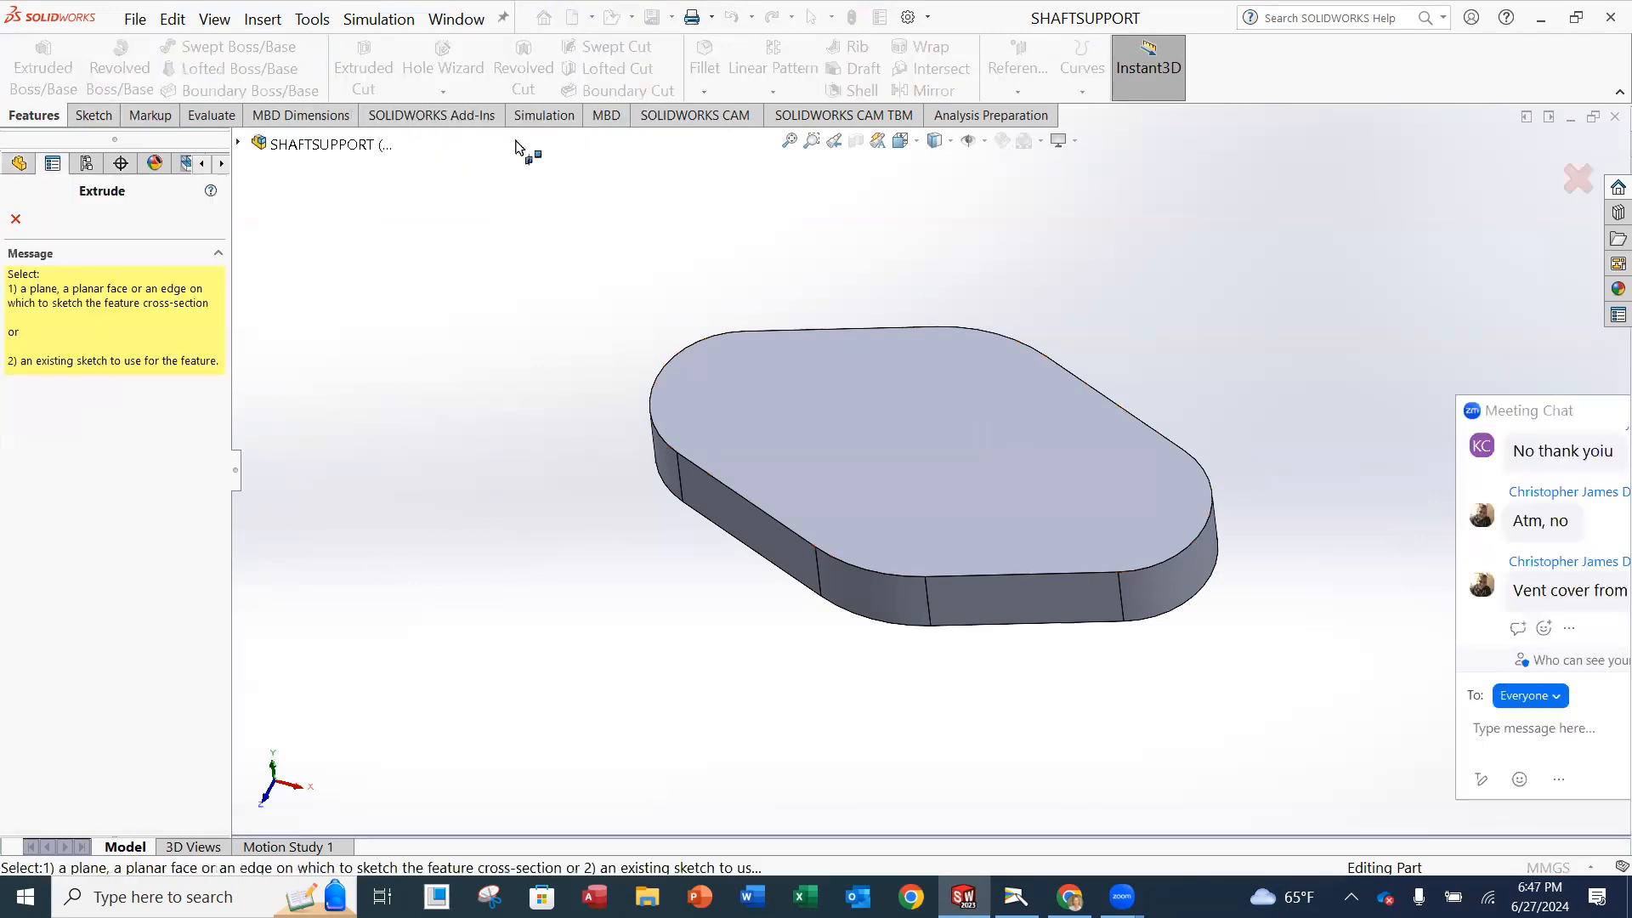
click(742, 381)
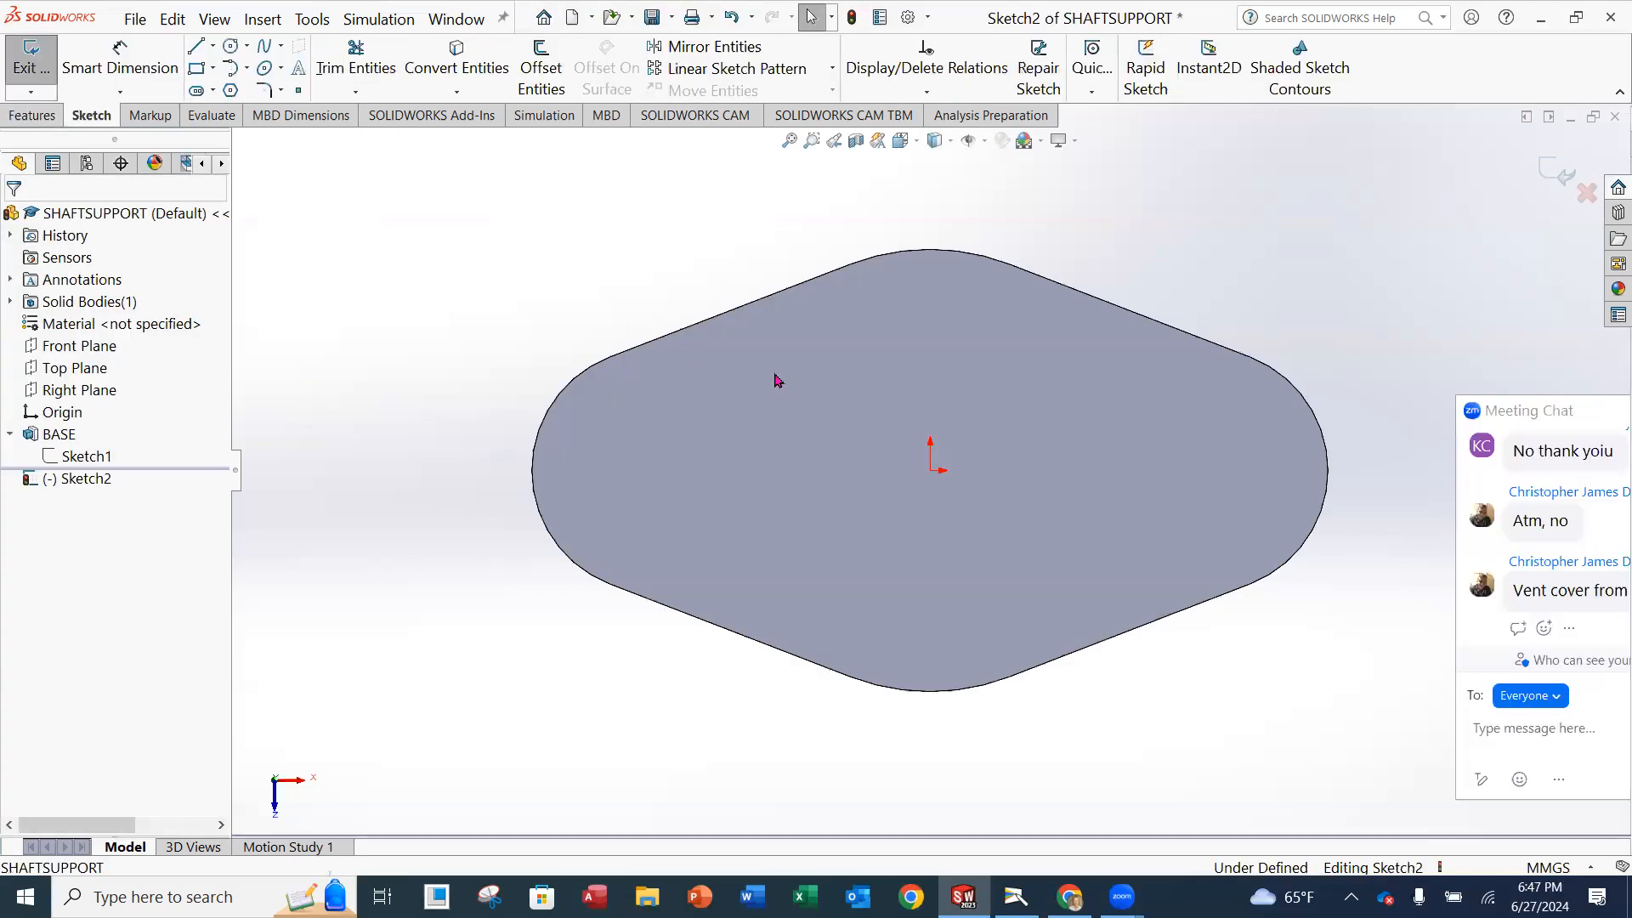
click(230, 48)
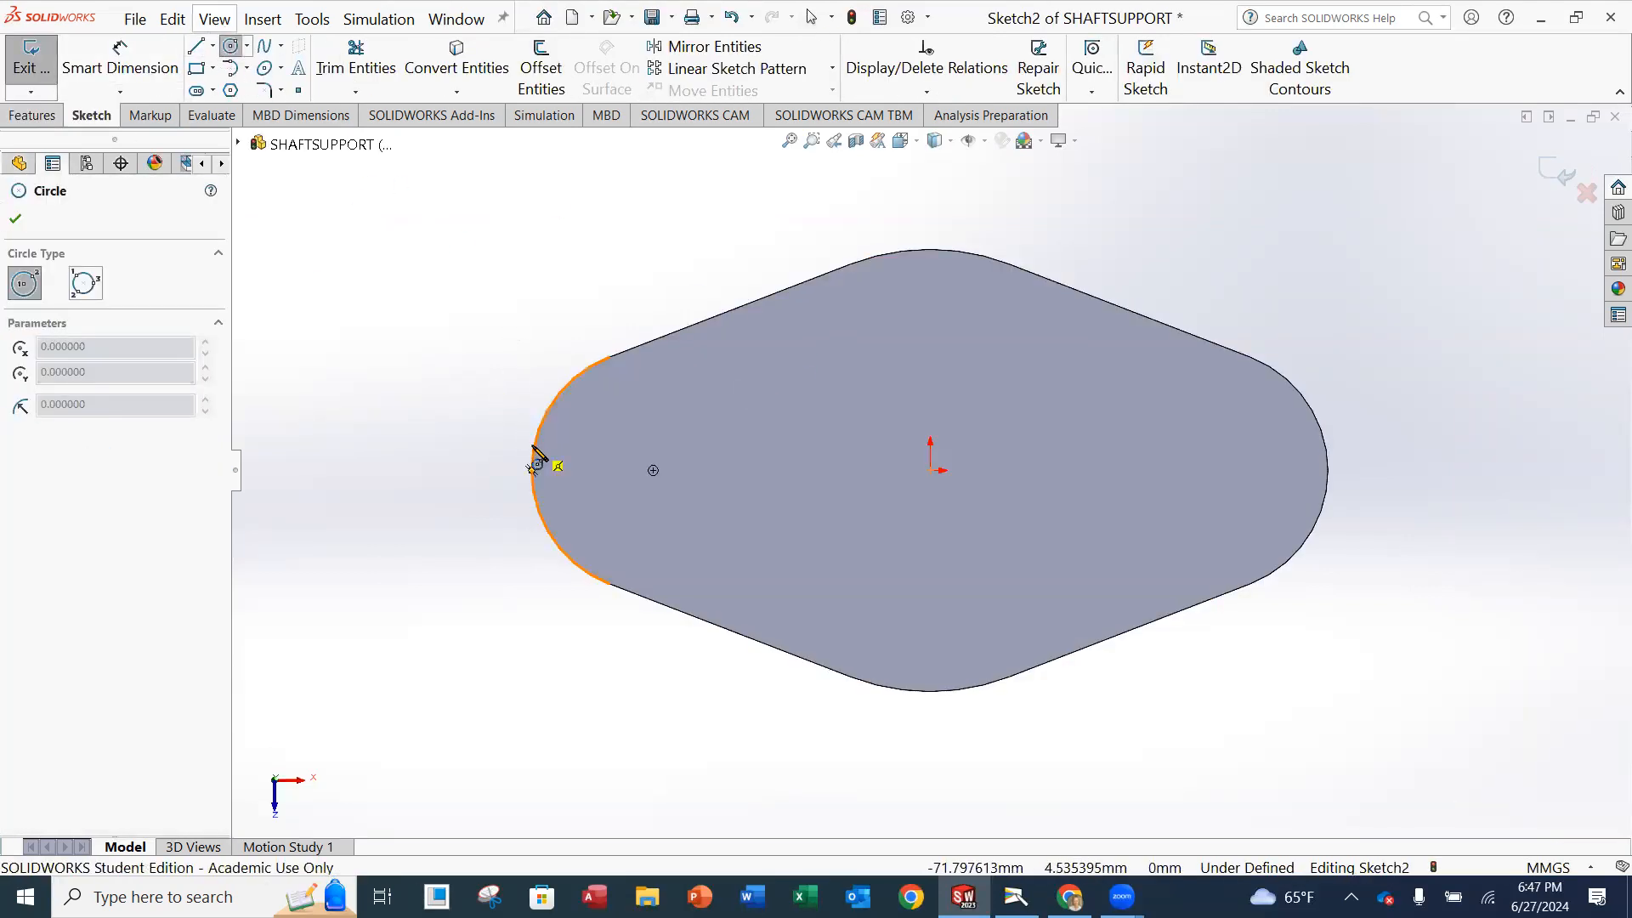
click(653, 470)
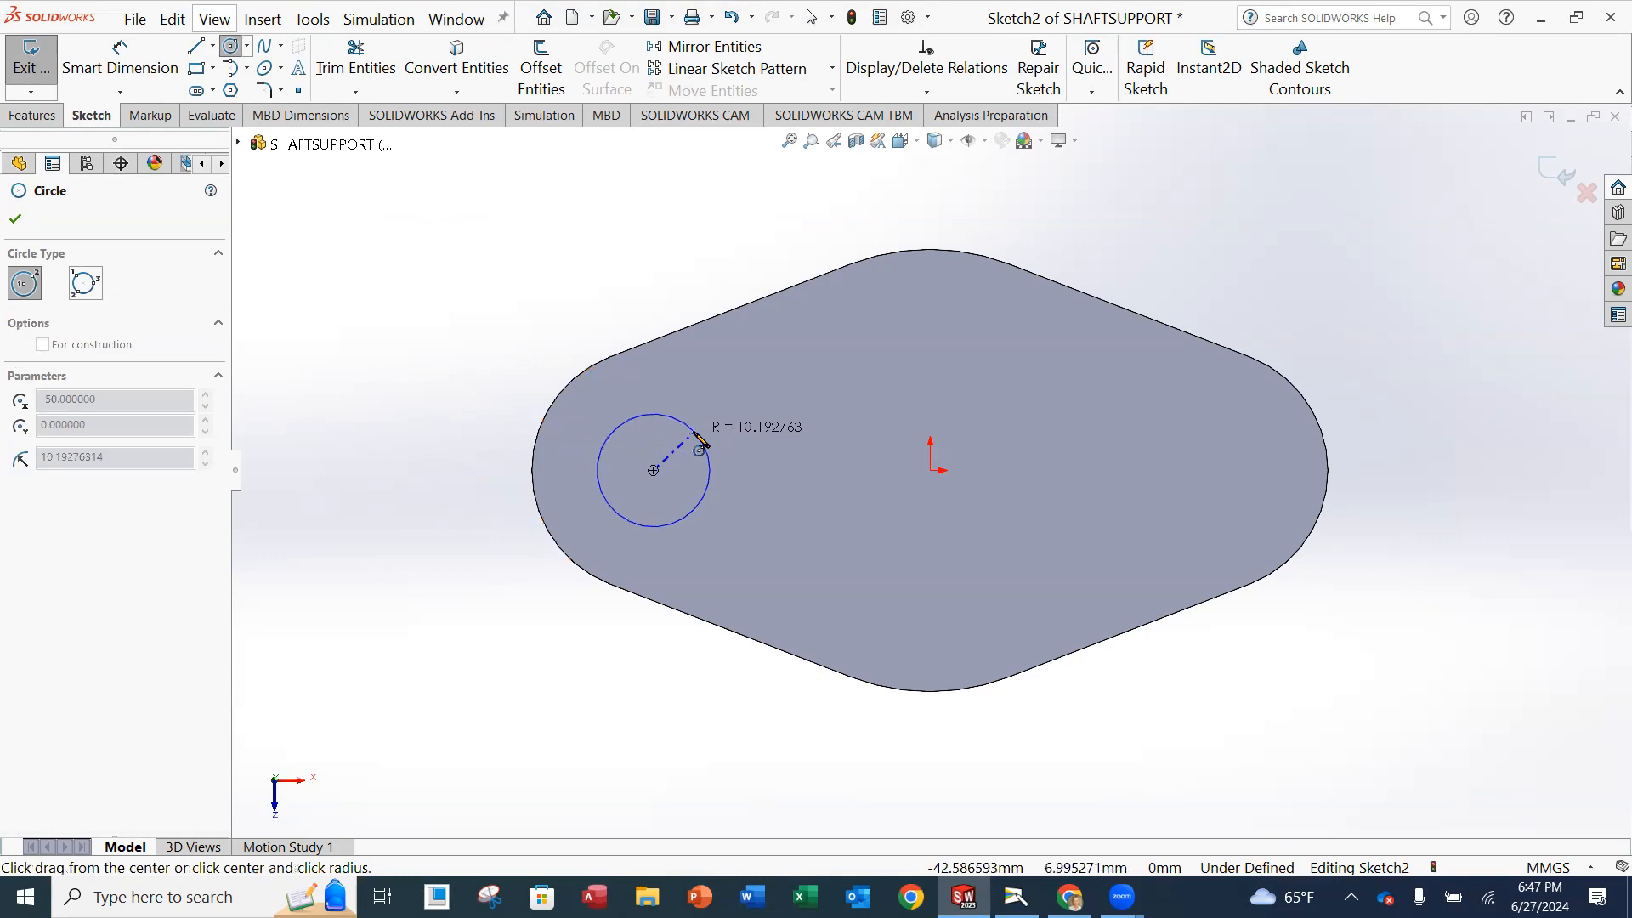
click(704, 459)
click(19, 221)
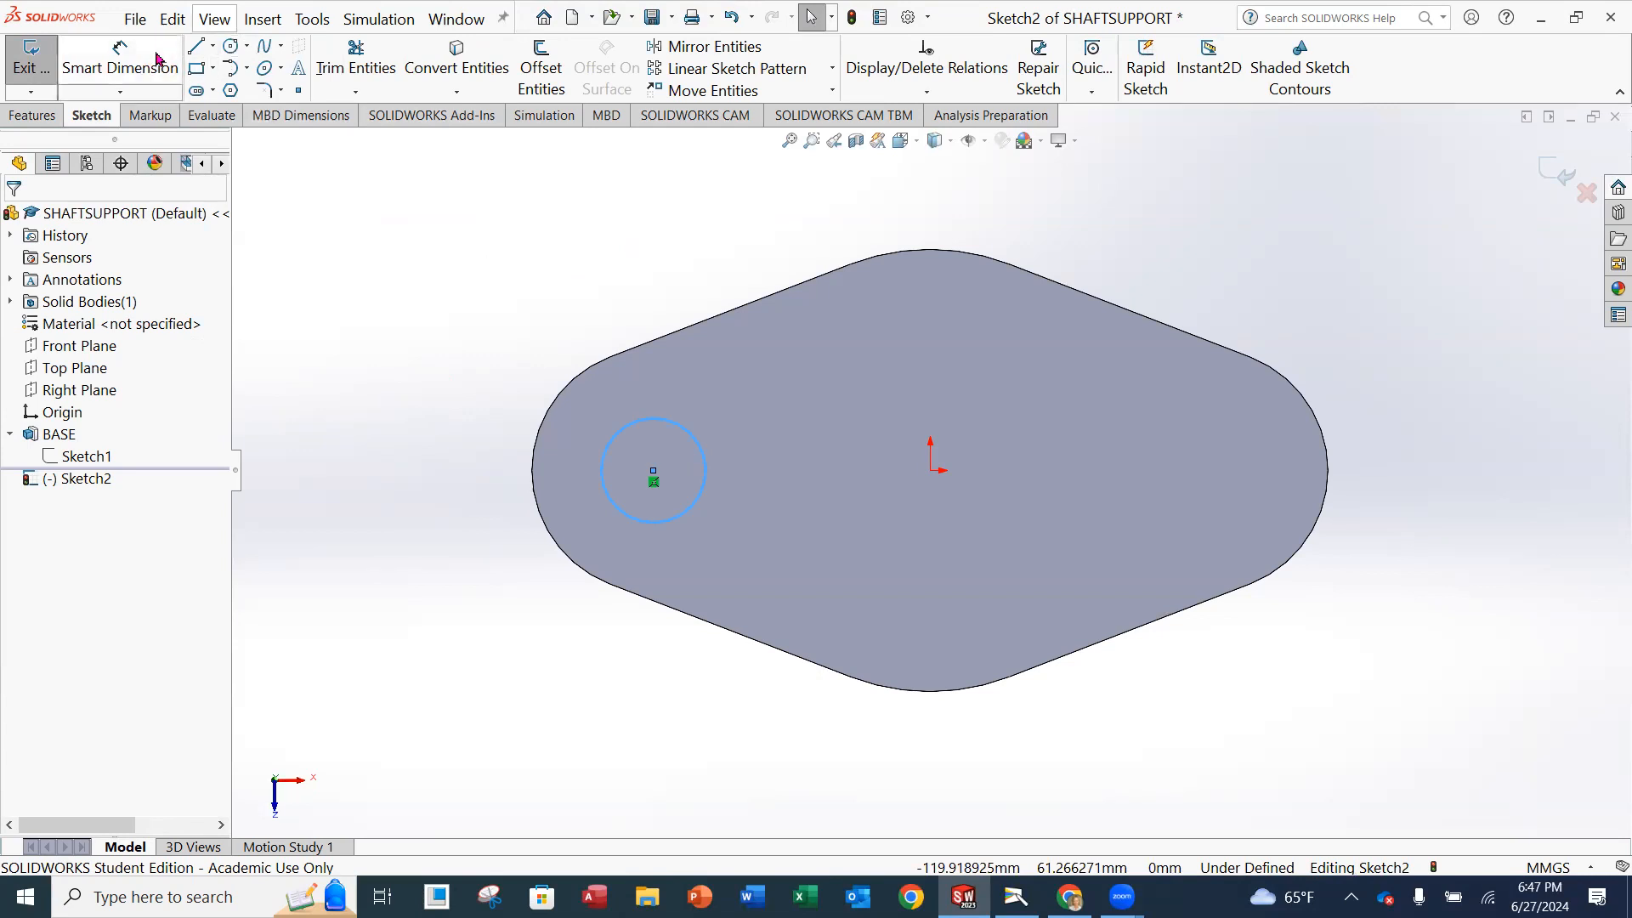
Dimension the hole circle's diameter and set it to 15 mm.
click(134, 68)
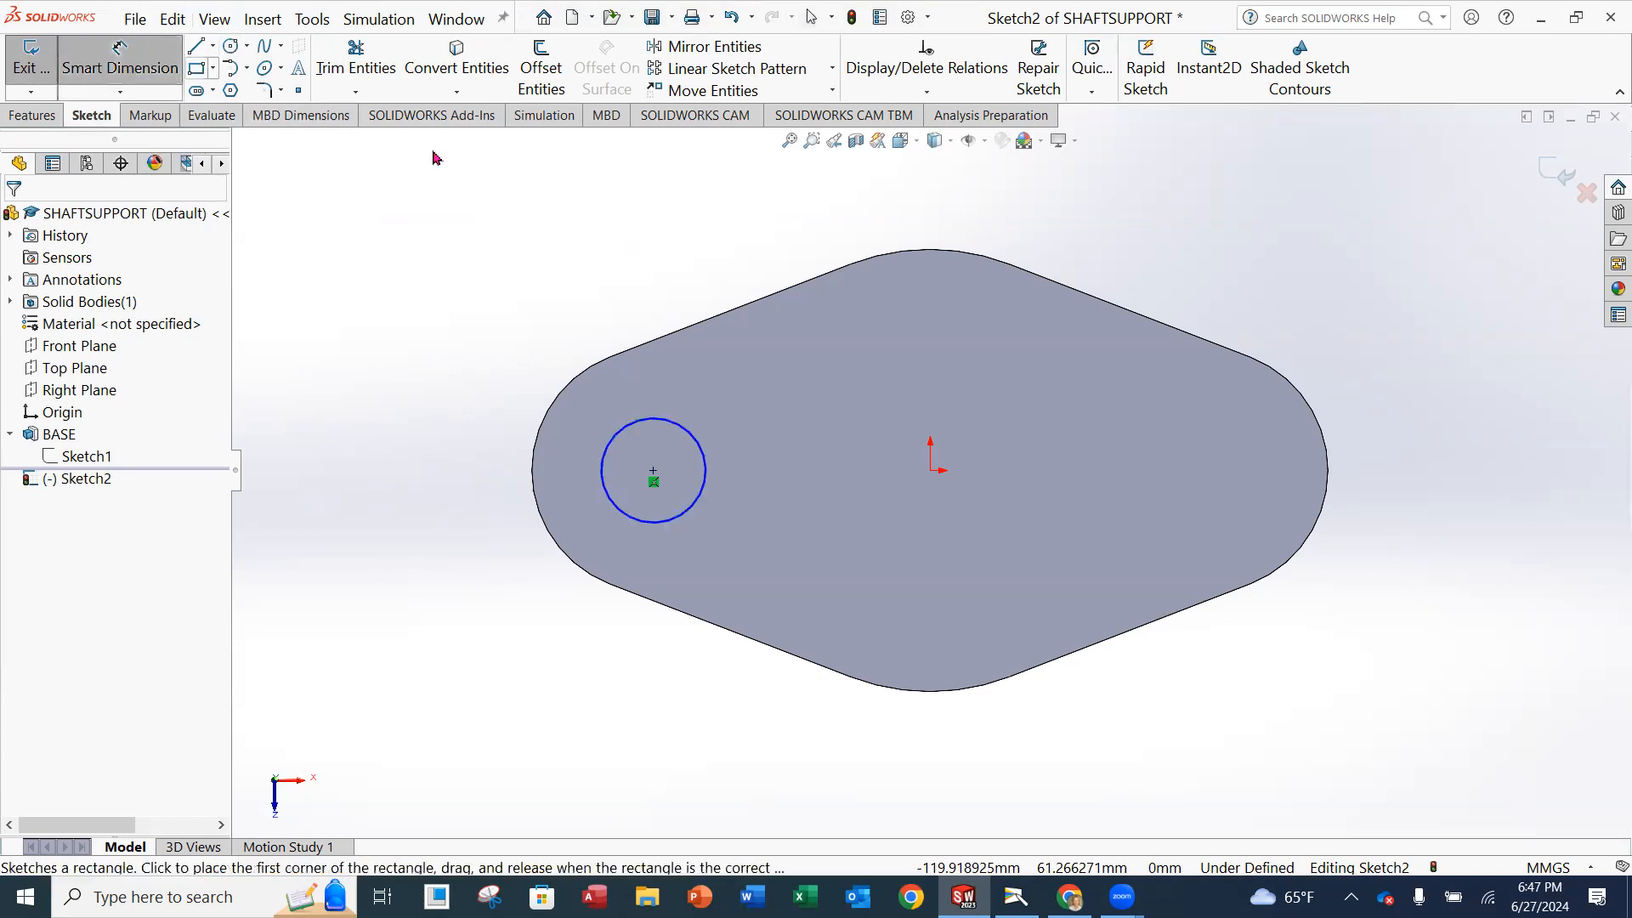
click(635, 423)
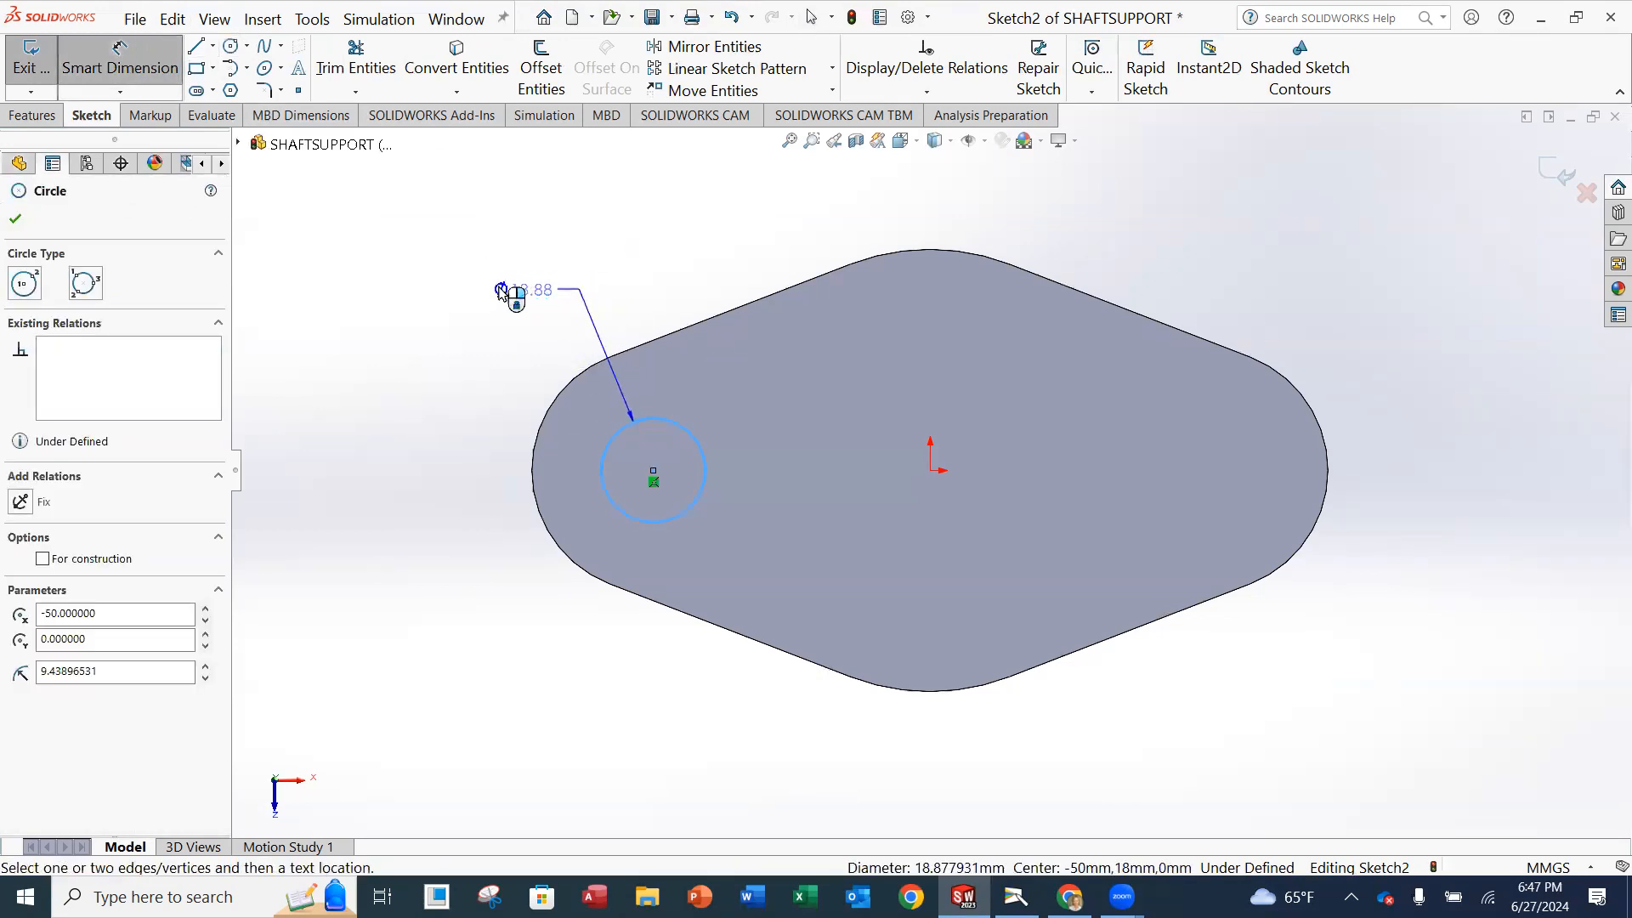
click(471, 311)
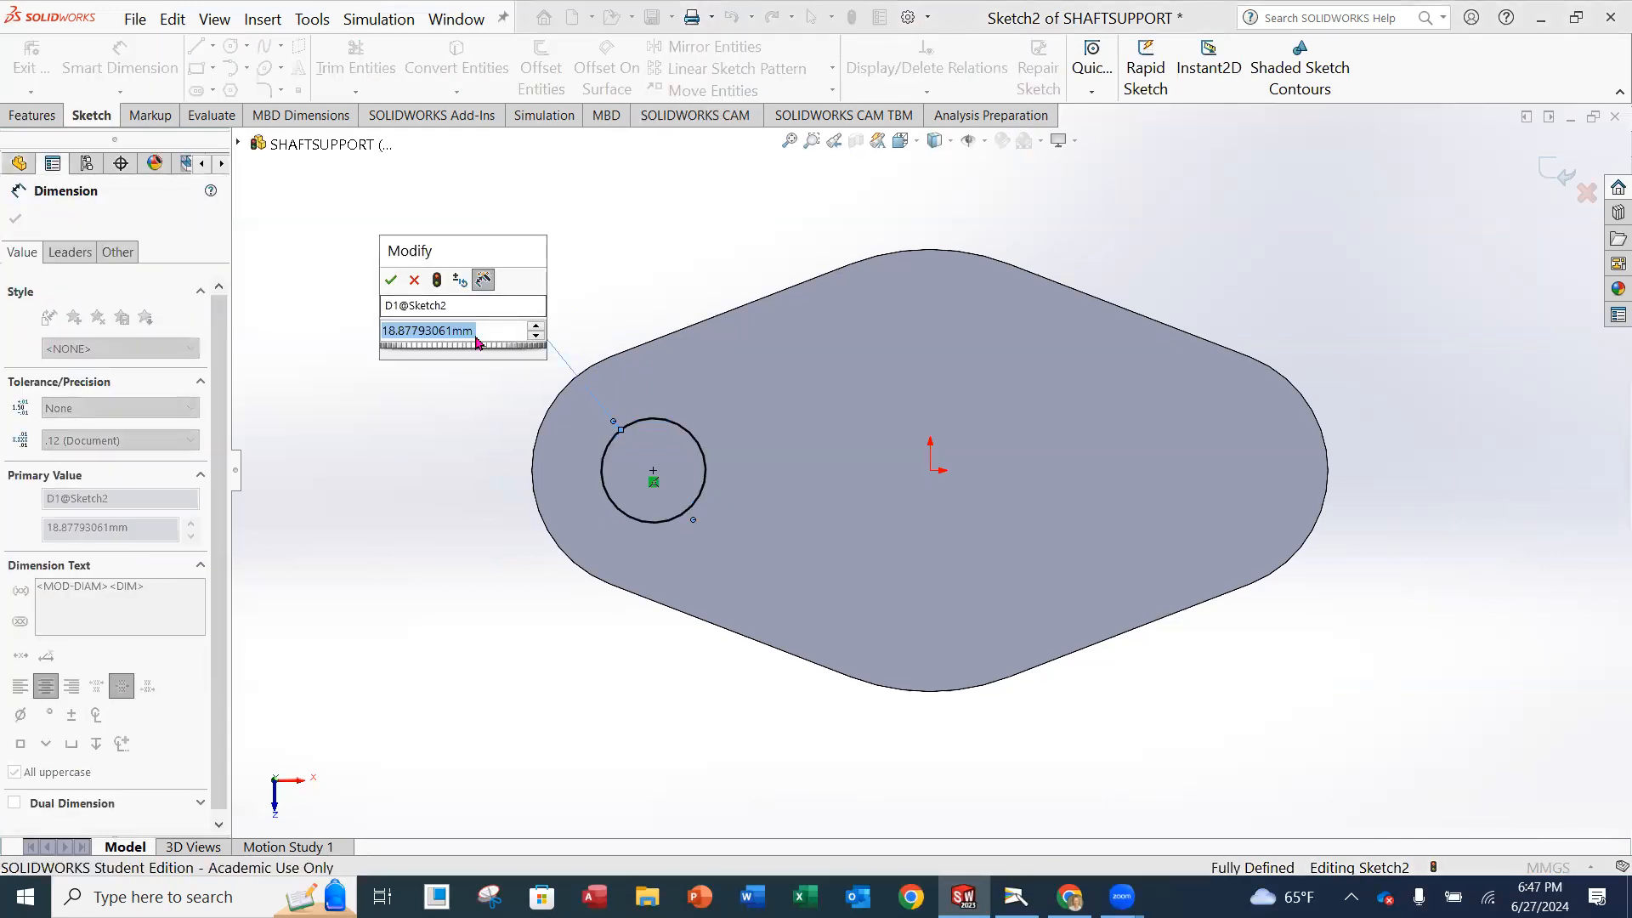
text(15)
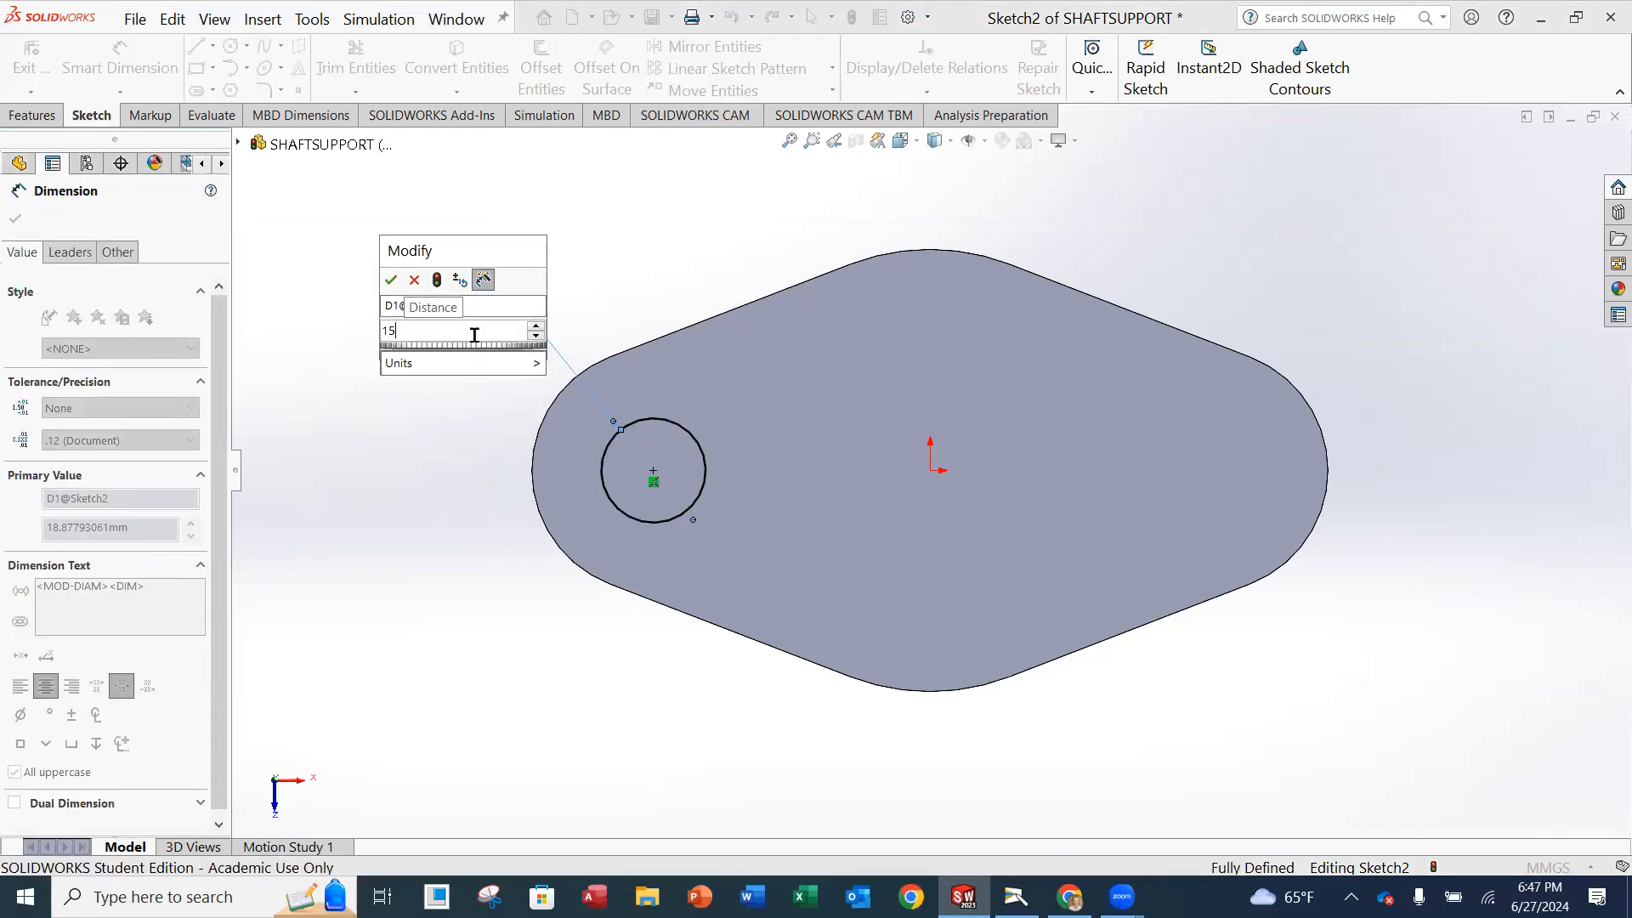
key(Return)
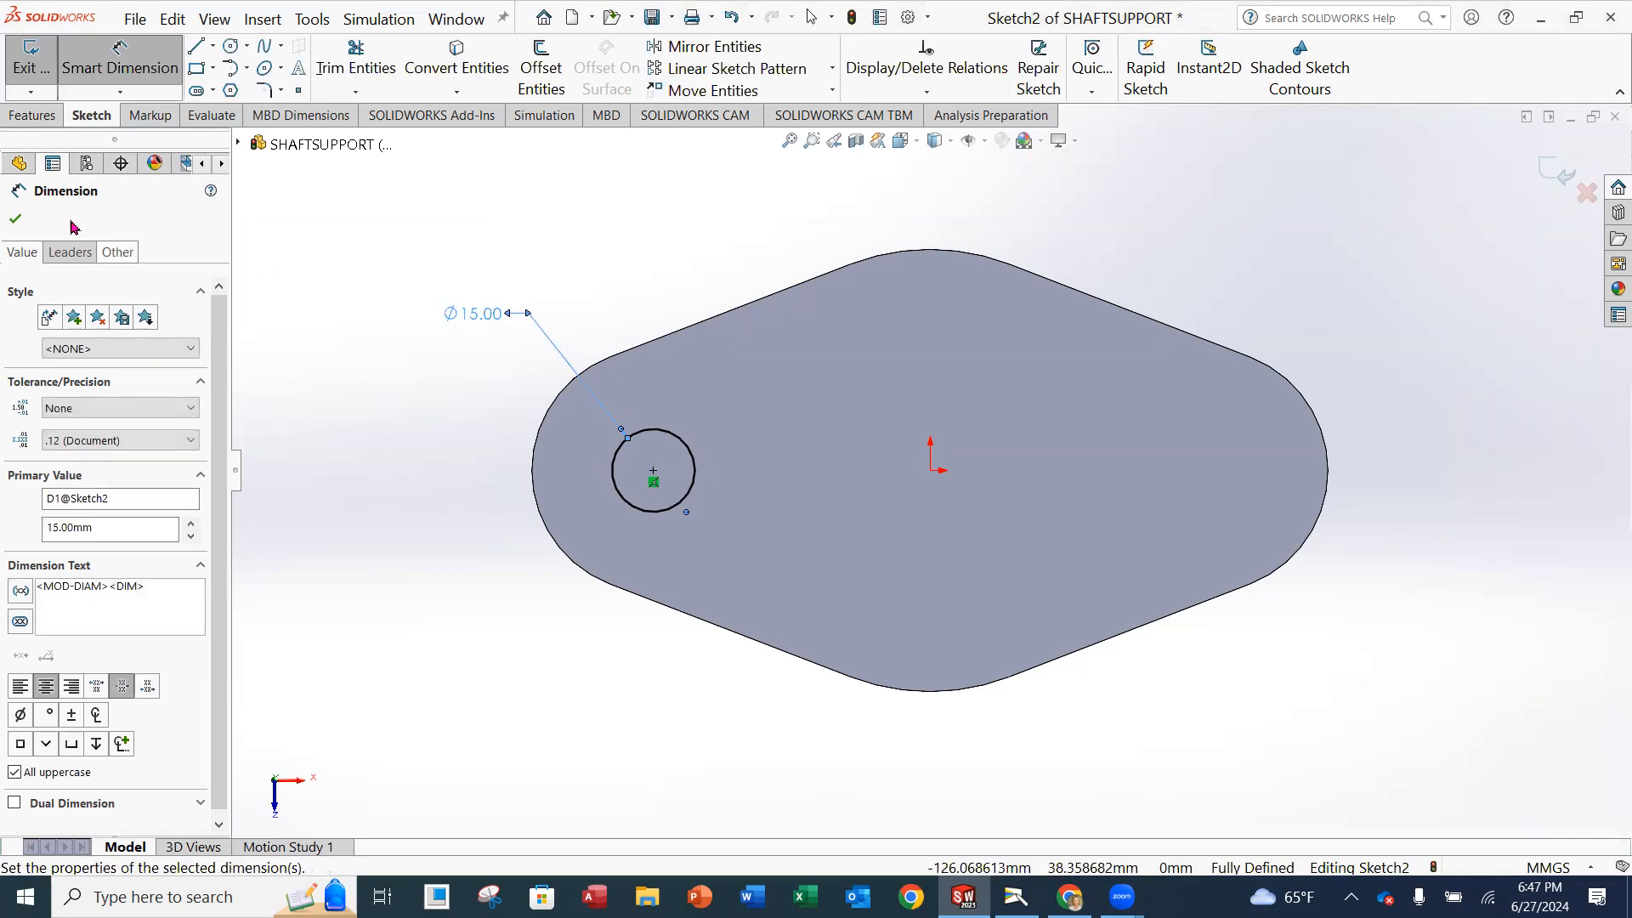
key(Escape)
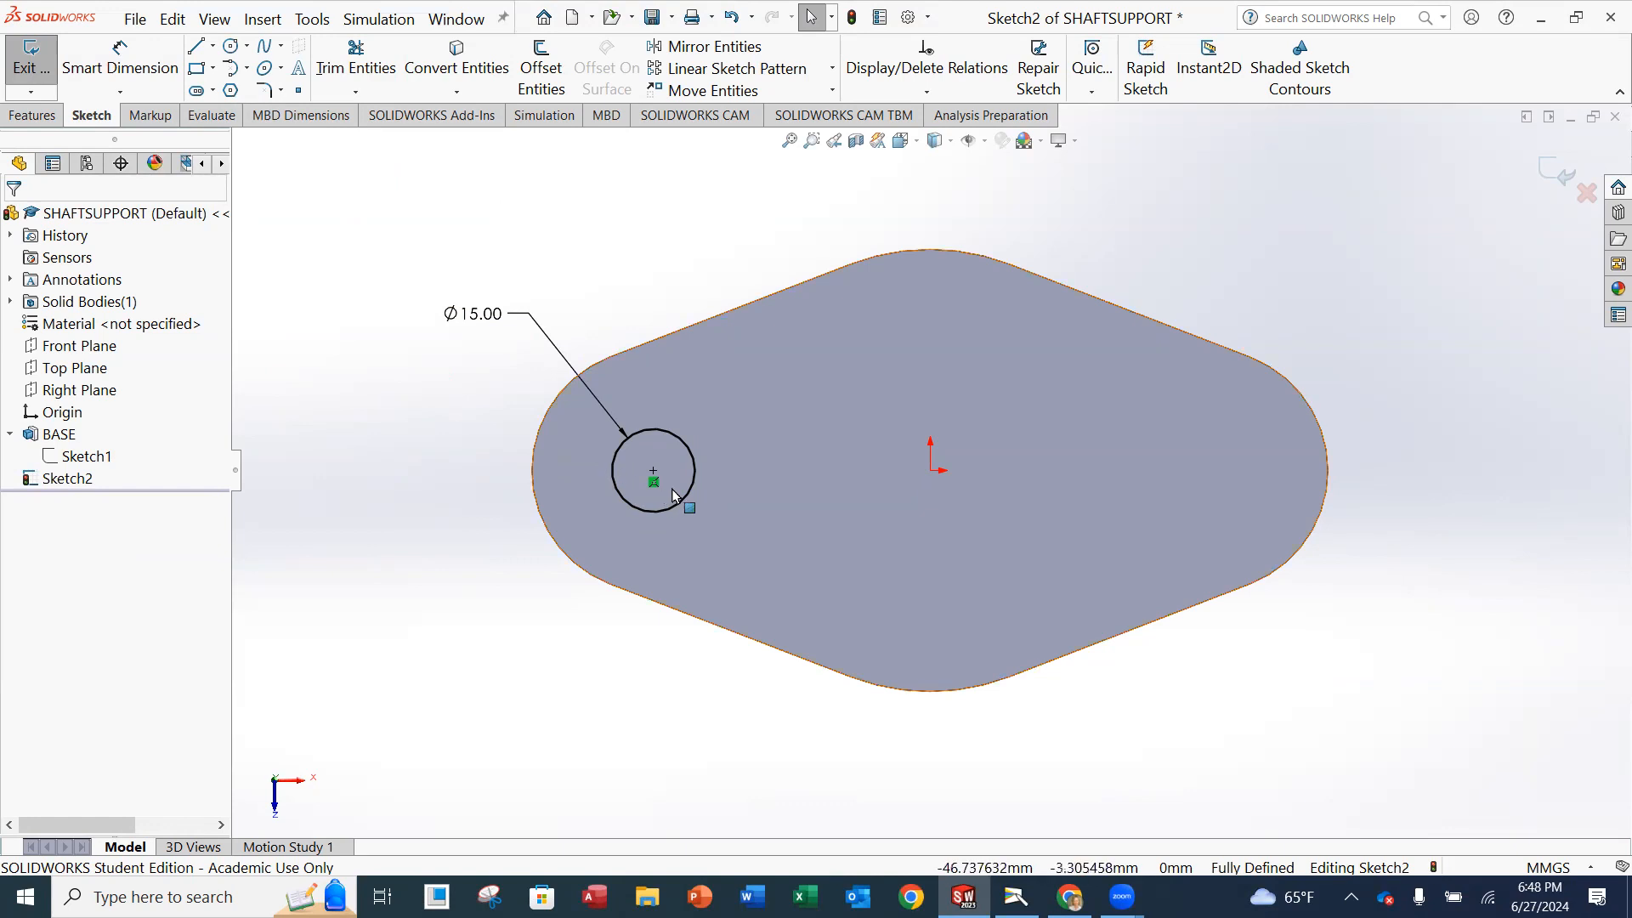
Finish the circle sketch and cut it through the base with the Through All end condition.
click(28, 68)
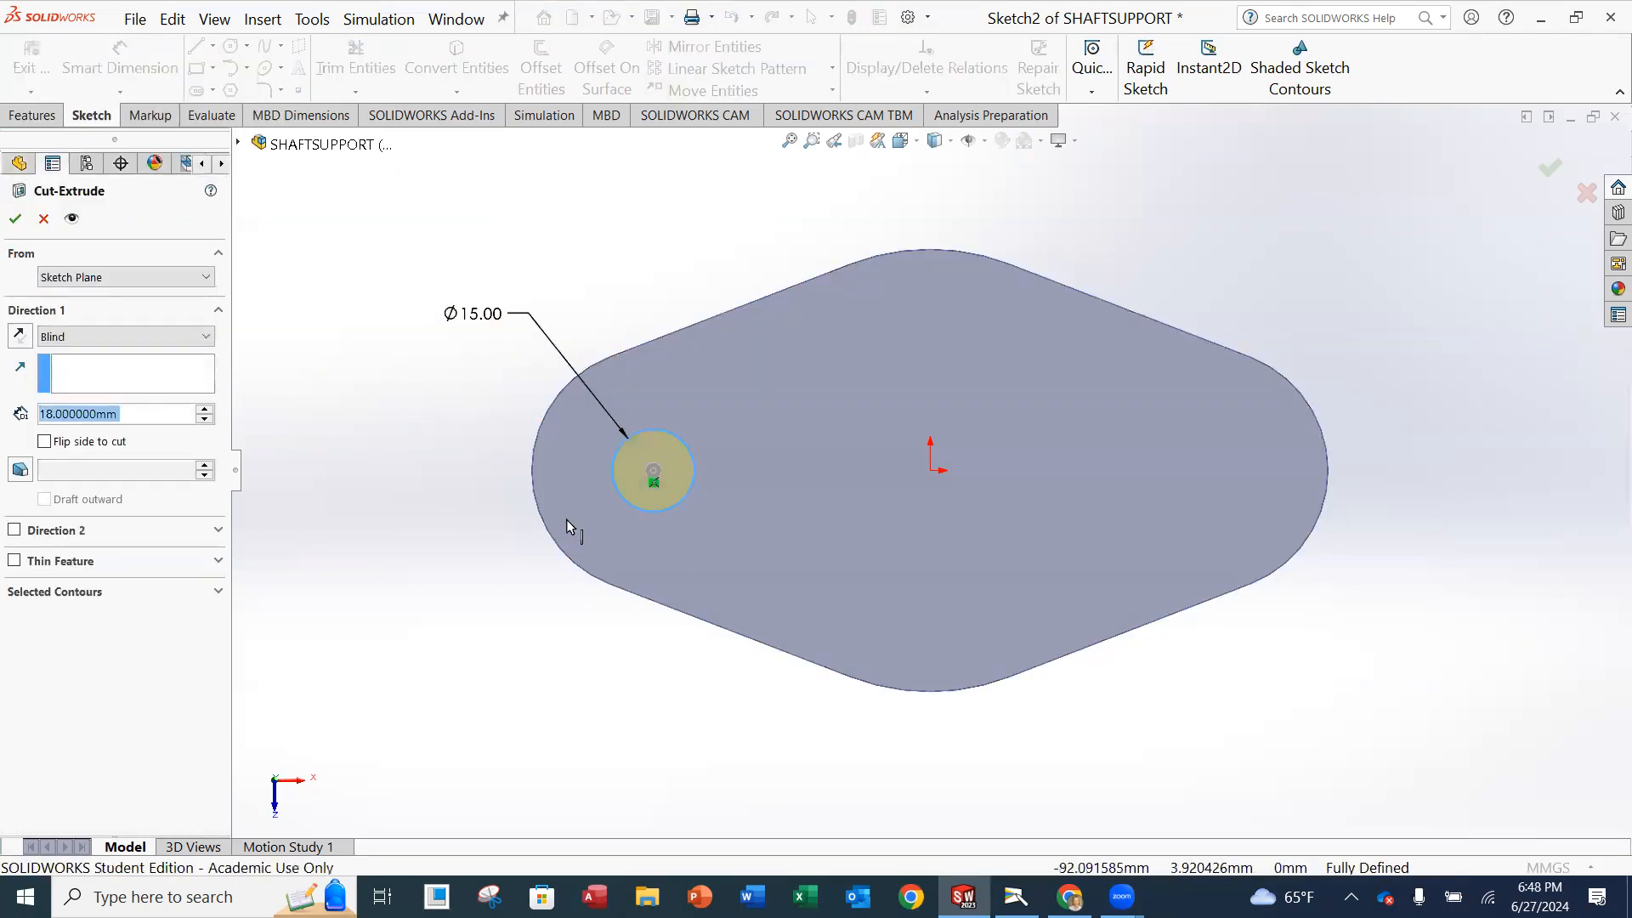
middle_drag(618, 491, 630, 266)
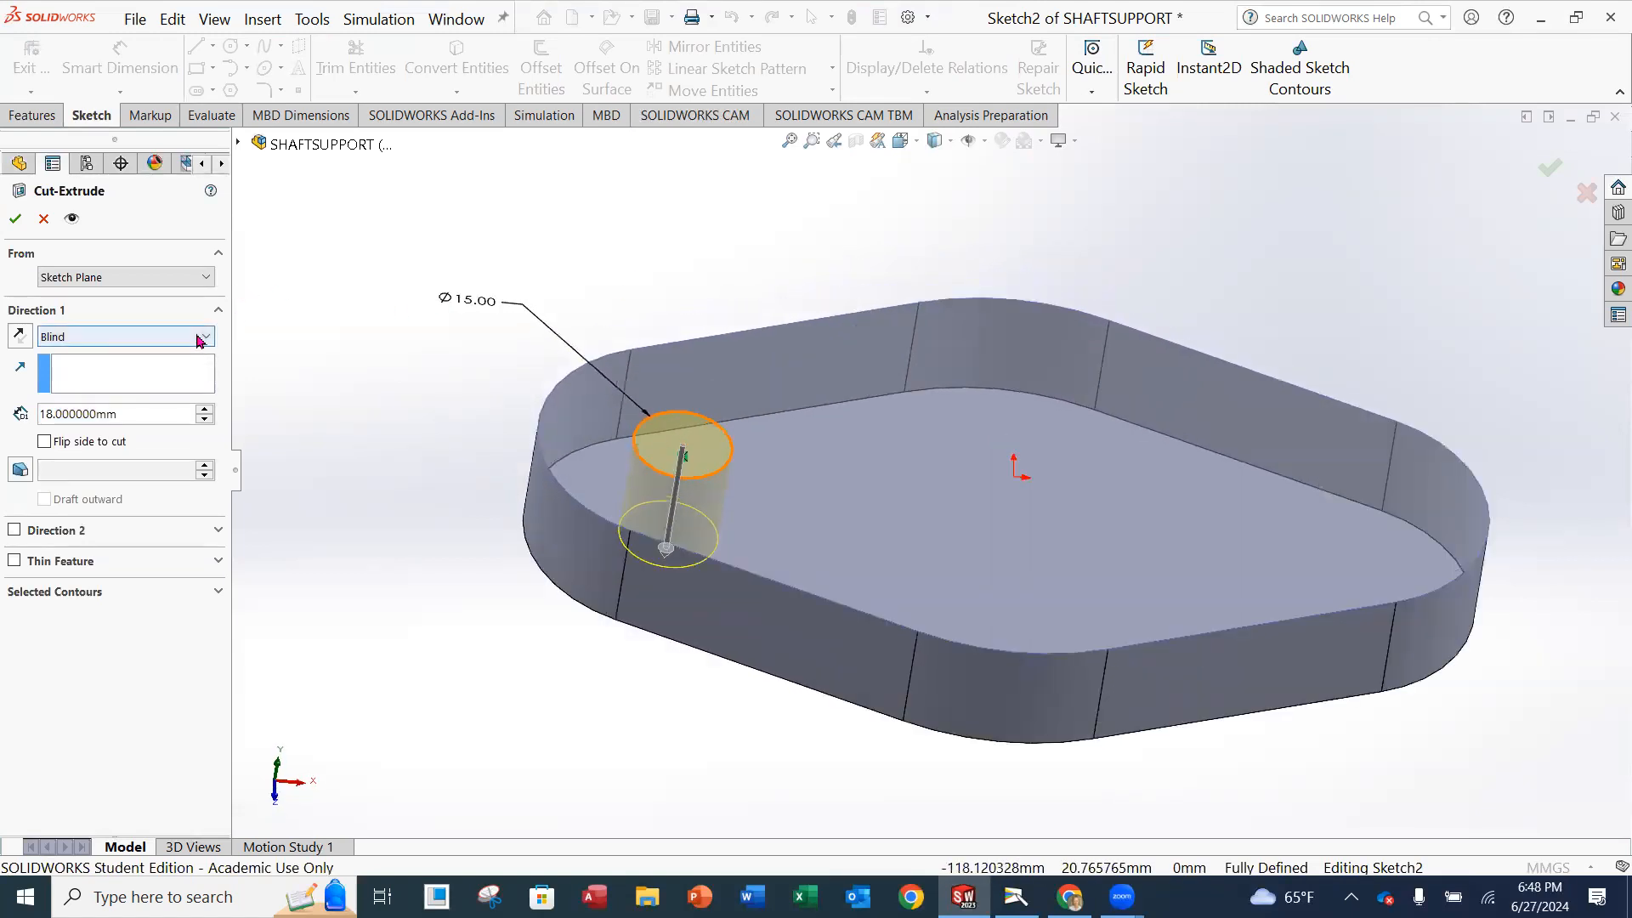
click(197, 339)
click(161, 377)
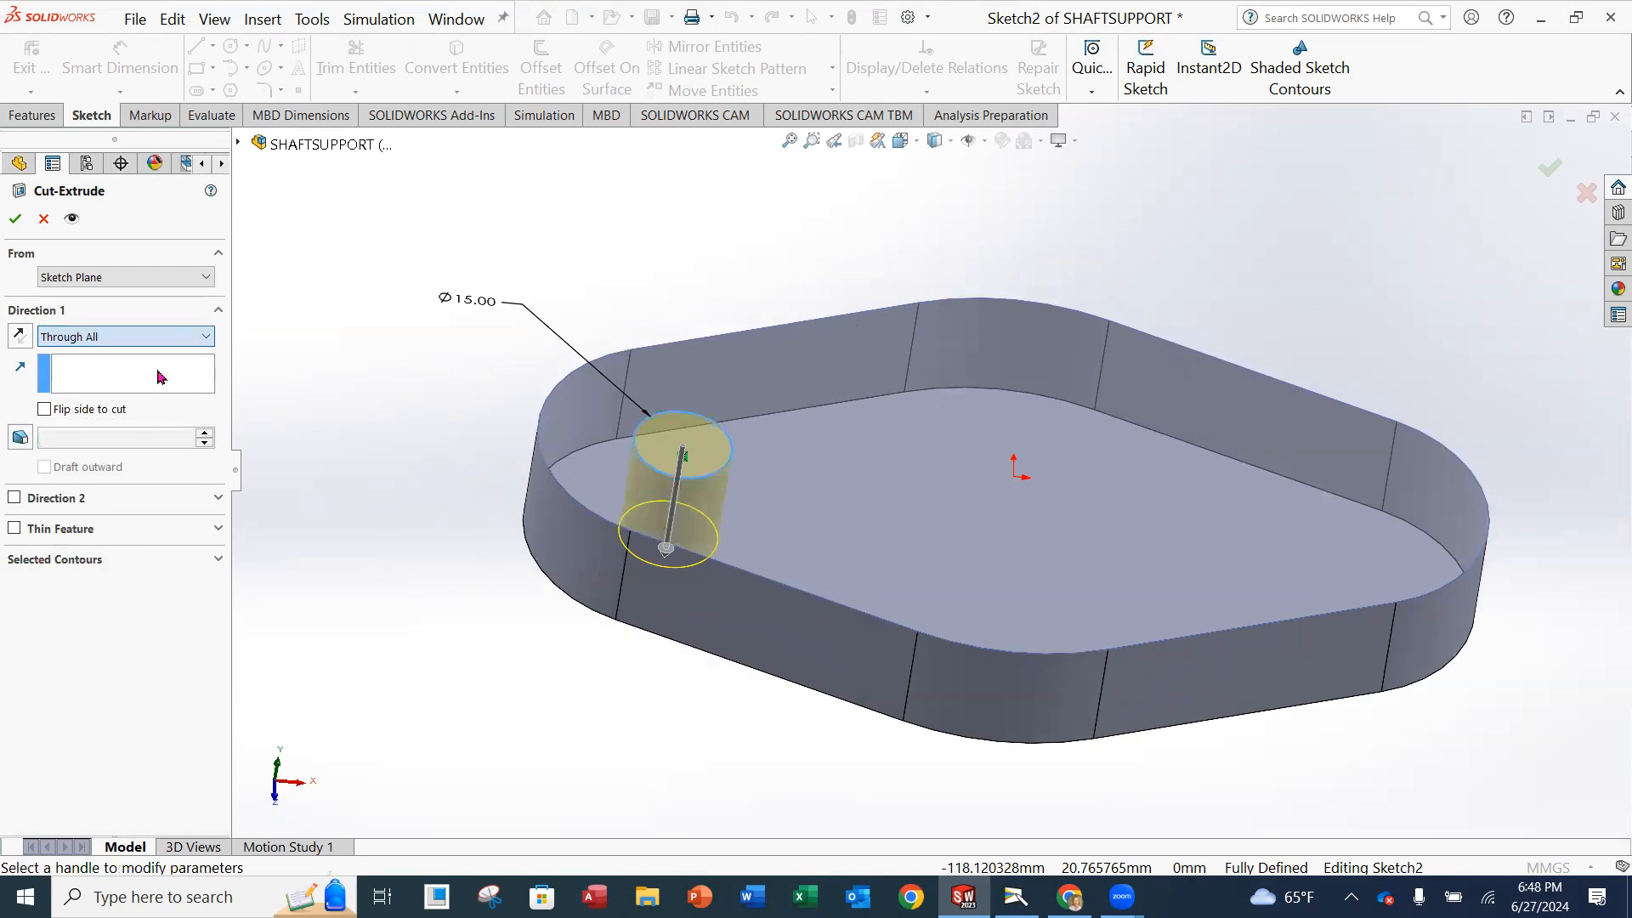
click(15, 219)
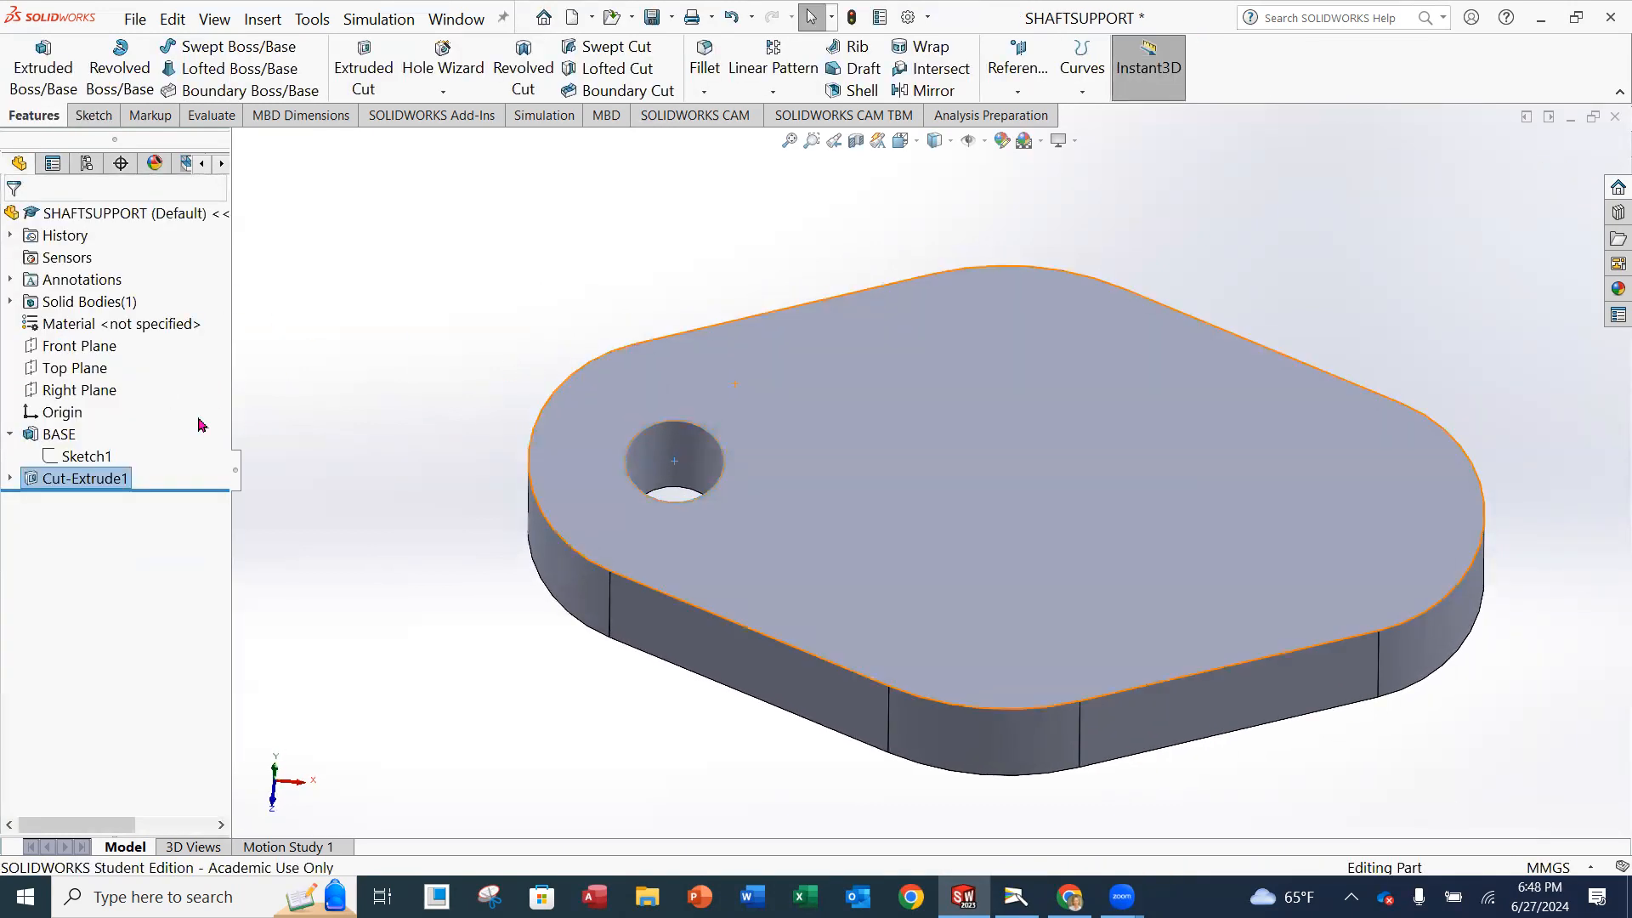
Rename the new cut feature in the feature tree to 15mm DIA HOLE.
right_click(79, 478)
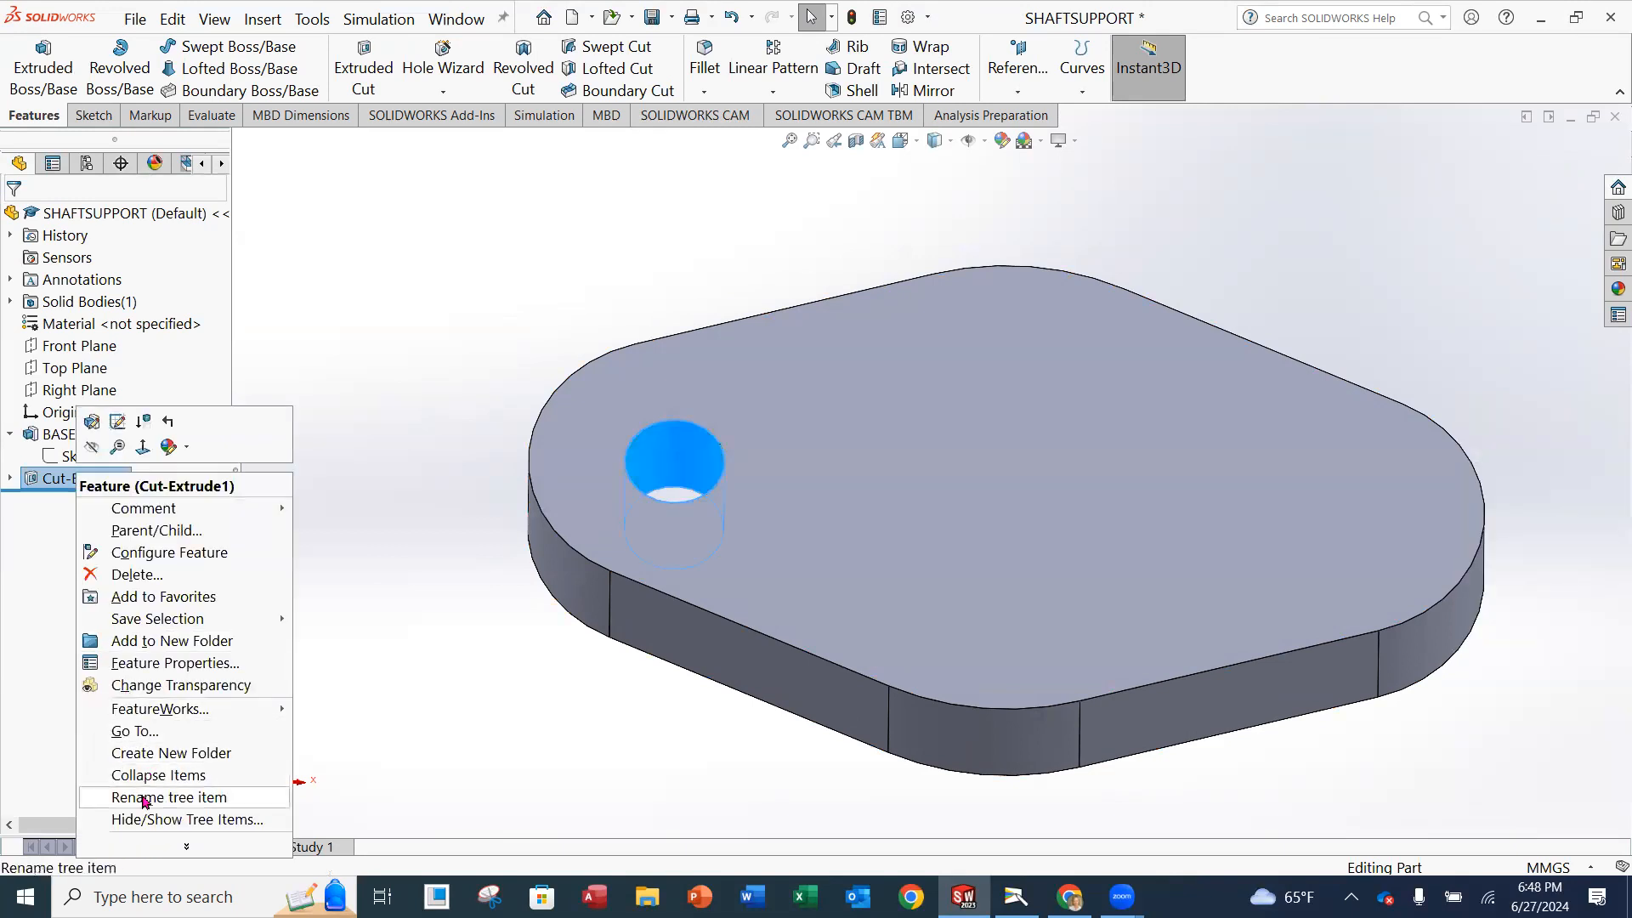
key(Return)
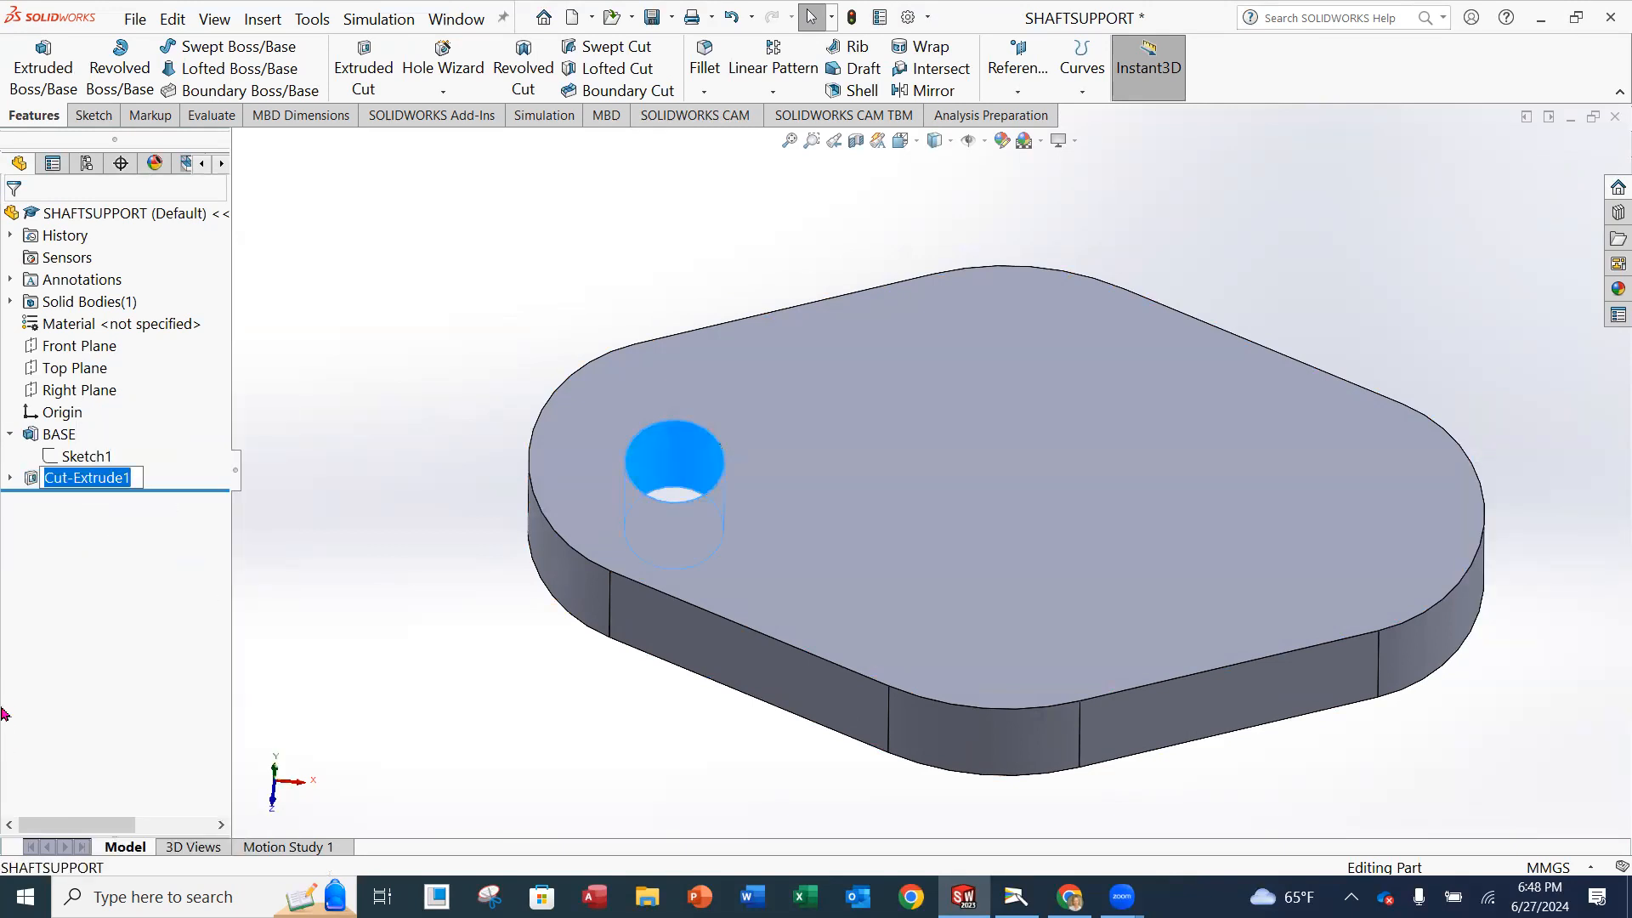
text(15)
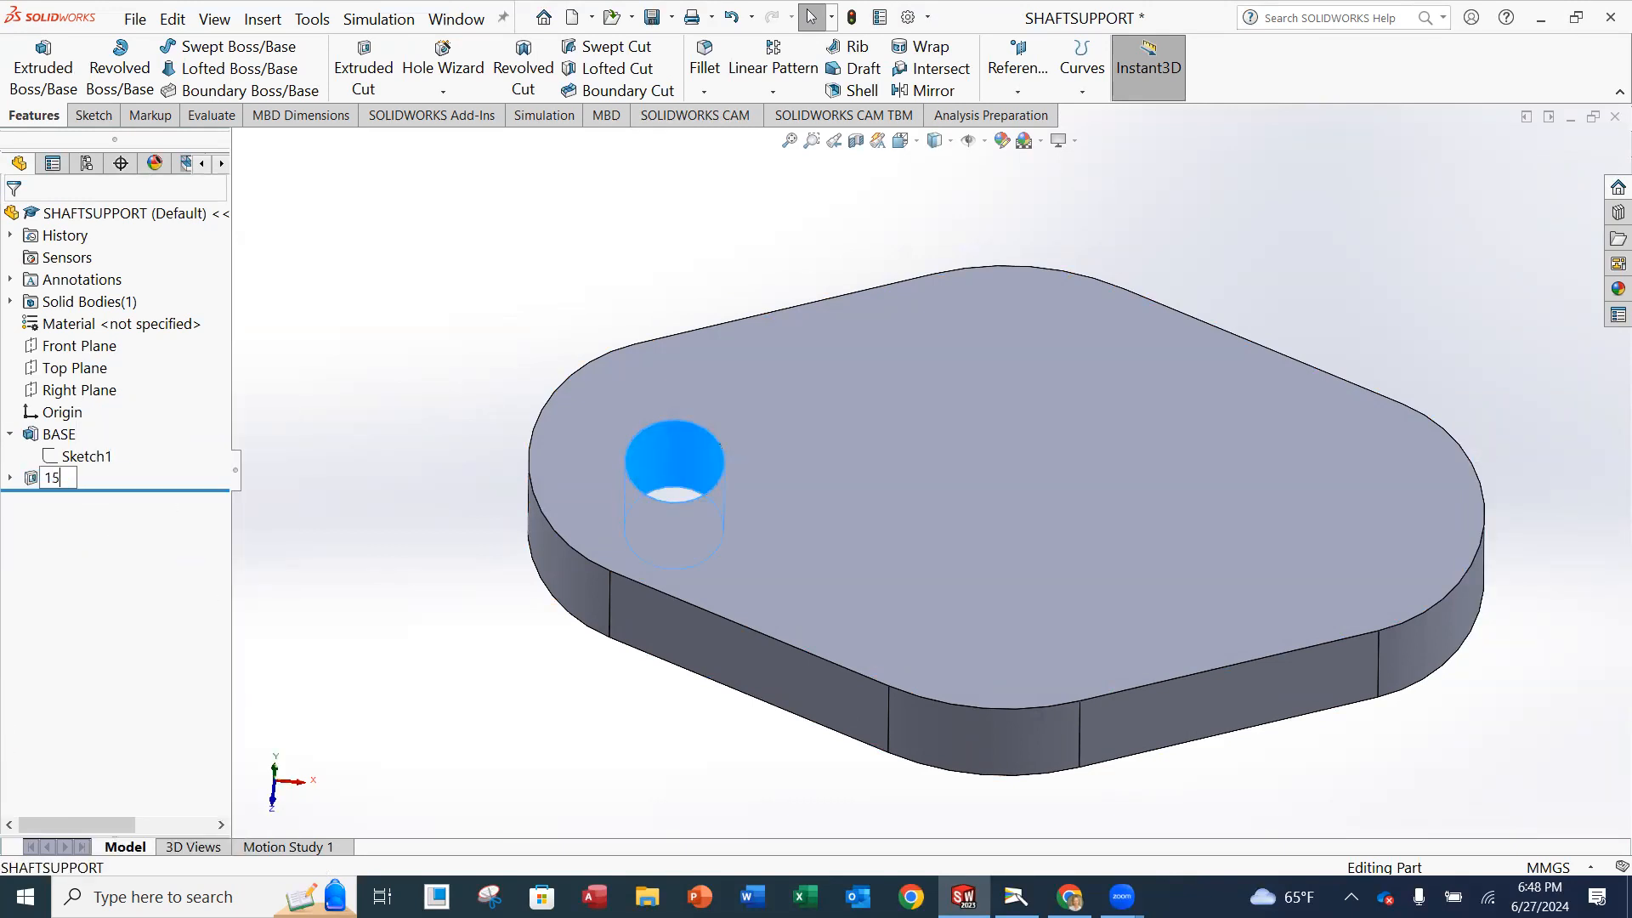
text(mm DIA HOLE)
key(Return)
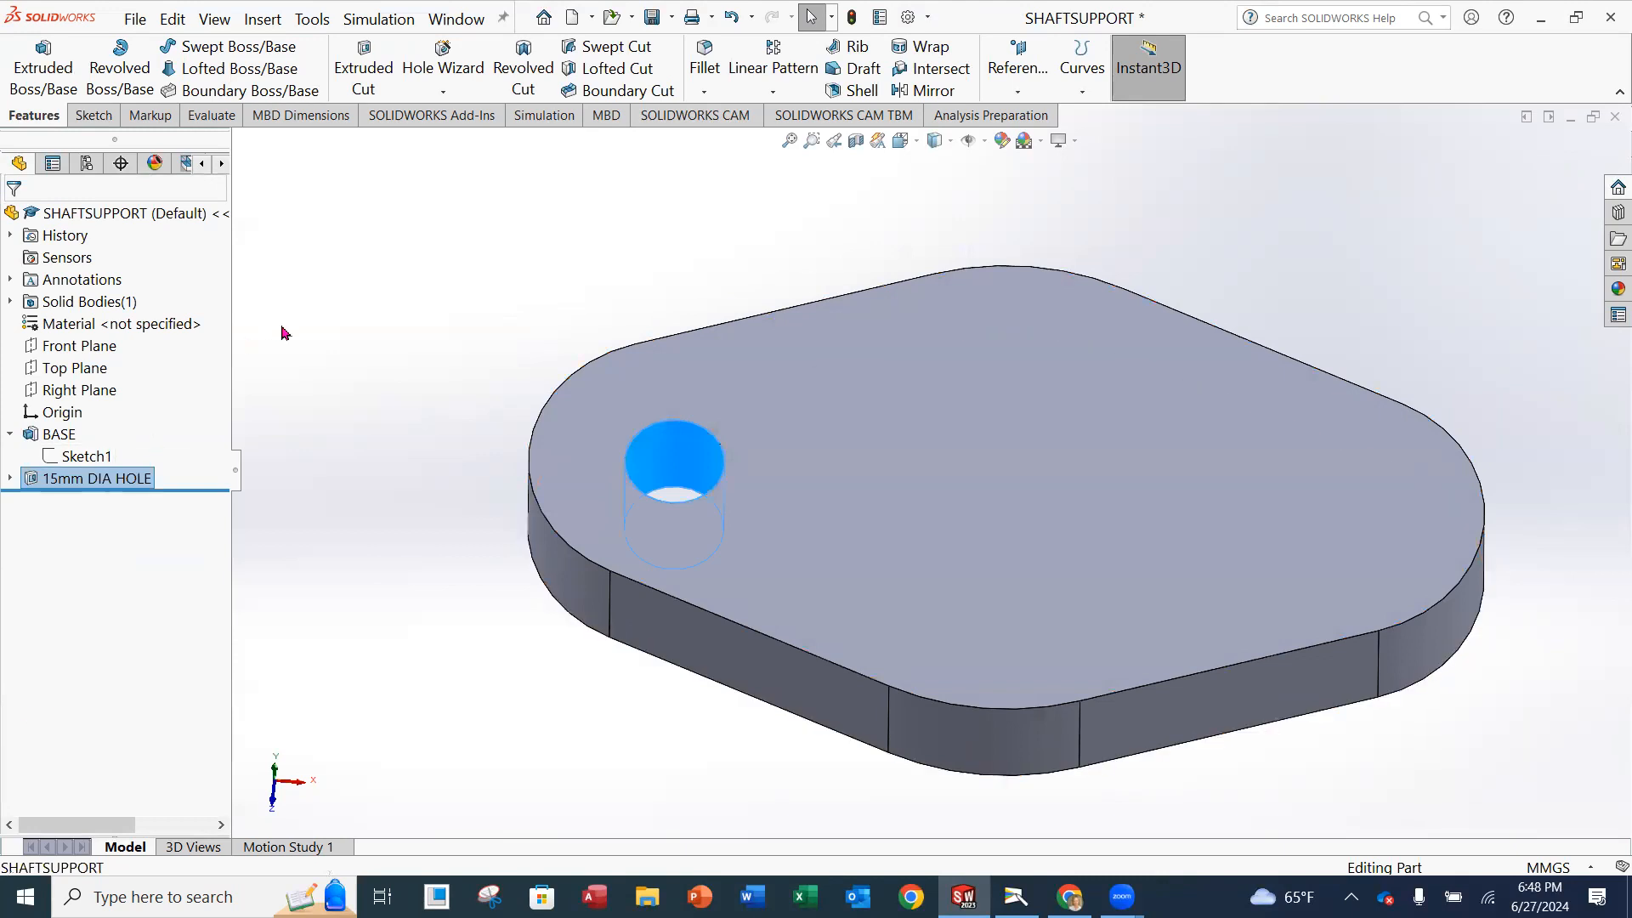
click(283, 329)
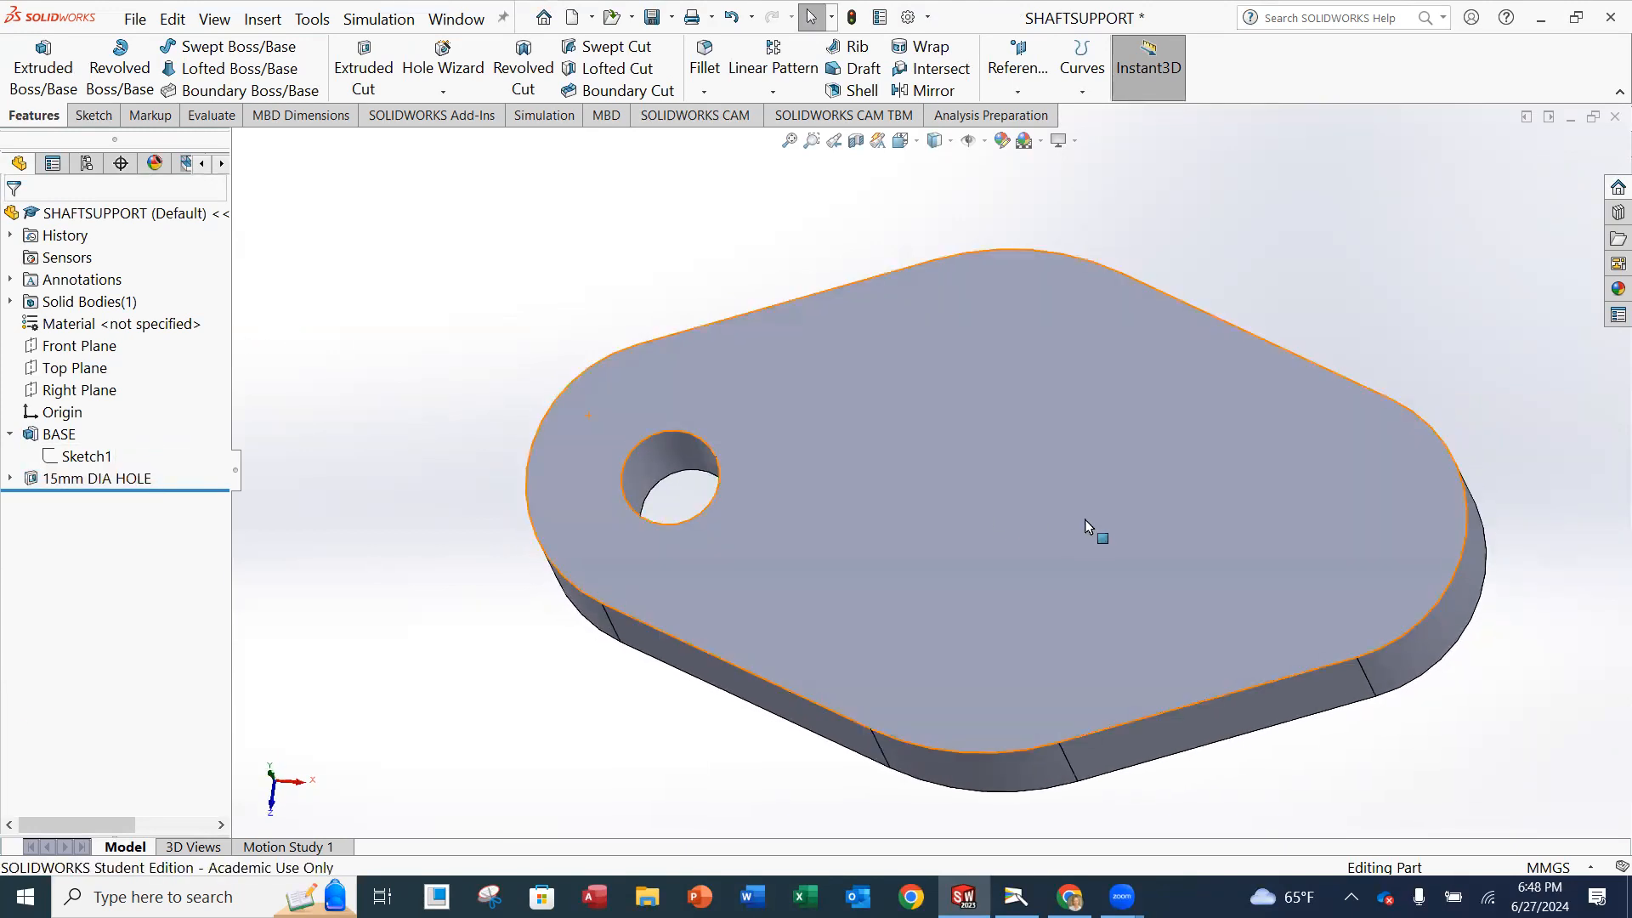
Mirror the 15mm DIA HOLE feature about the Right Plane and save the part.
middle_drag(1085, 518, 1352, 433)
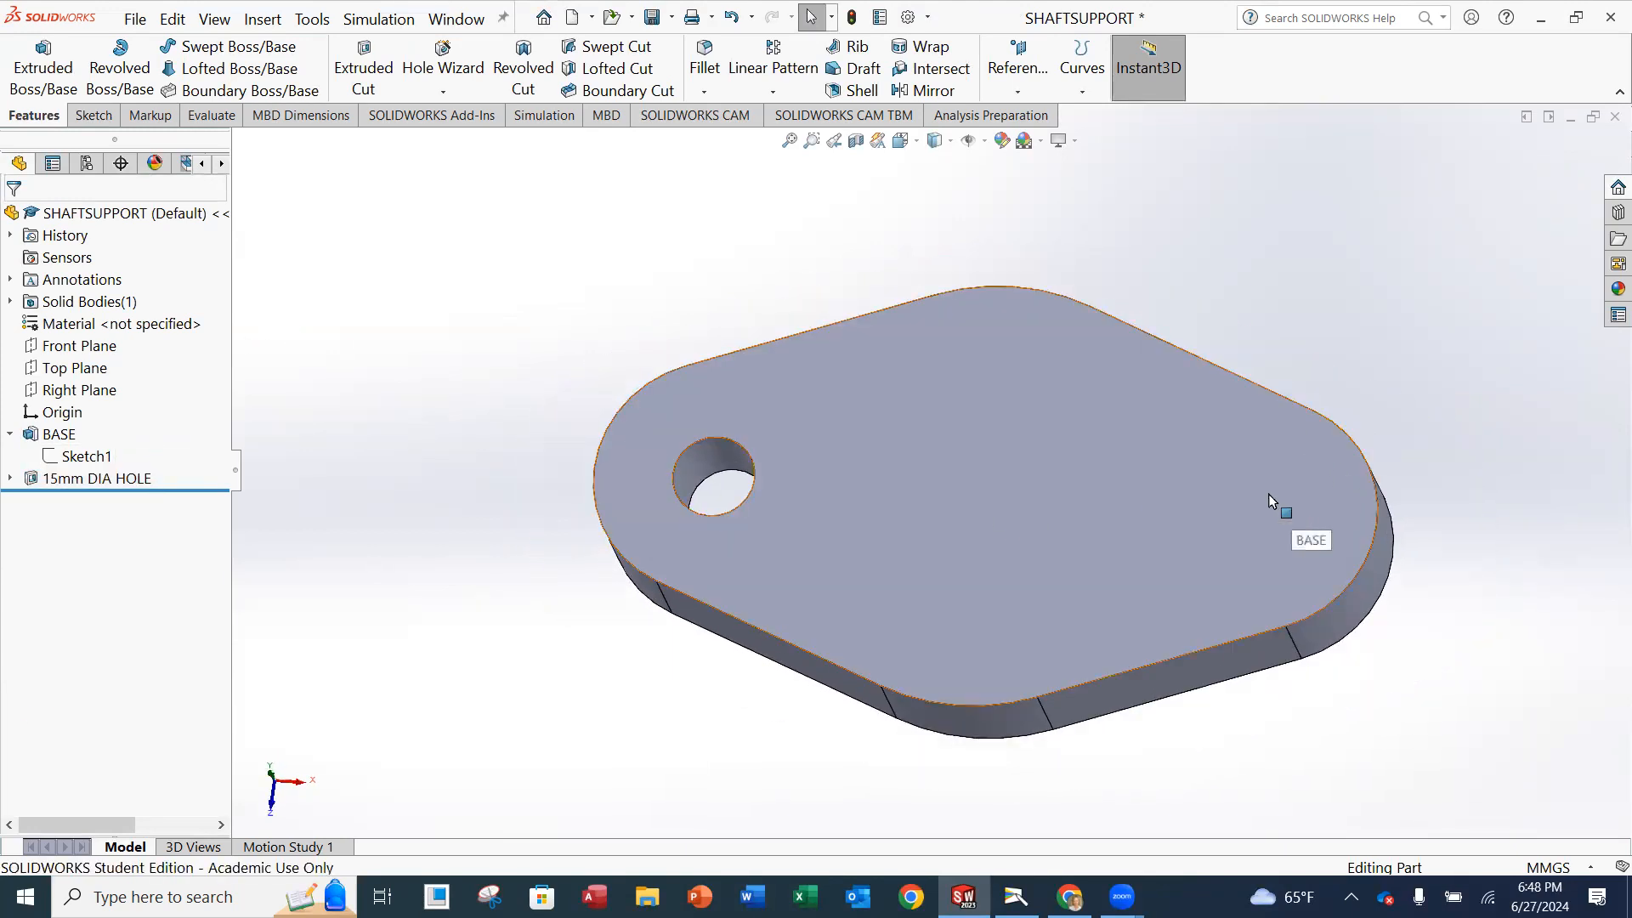
click(83, 478)
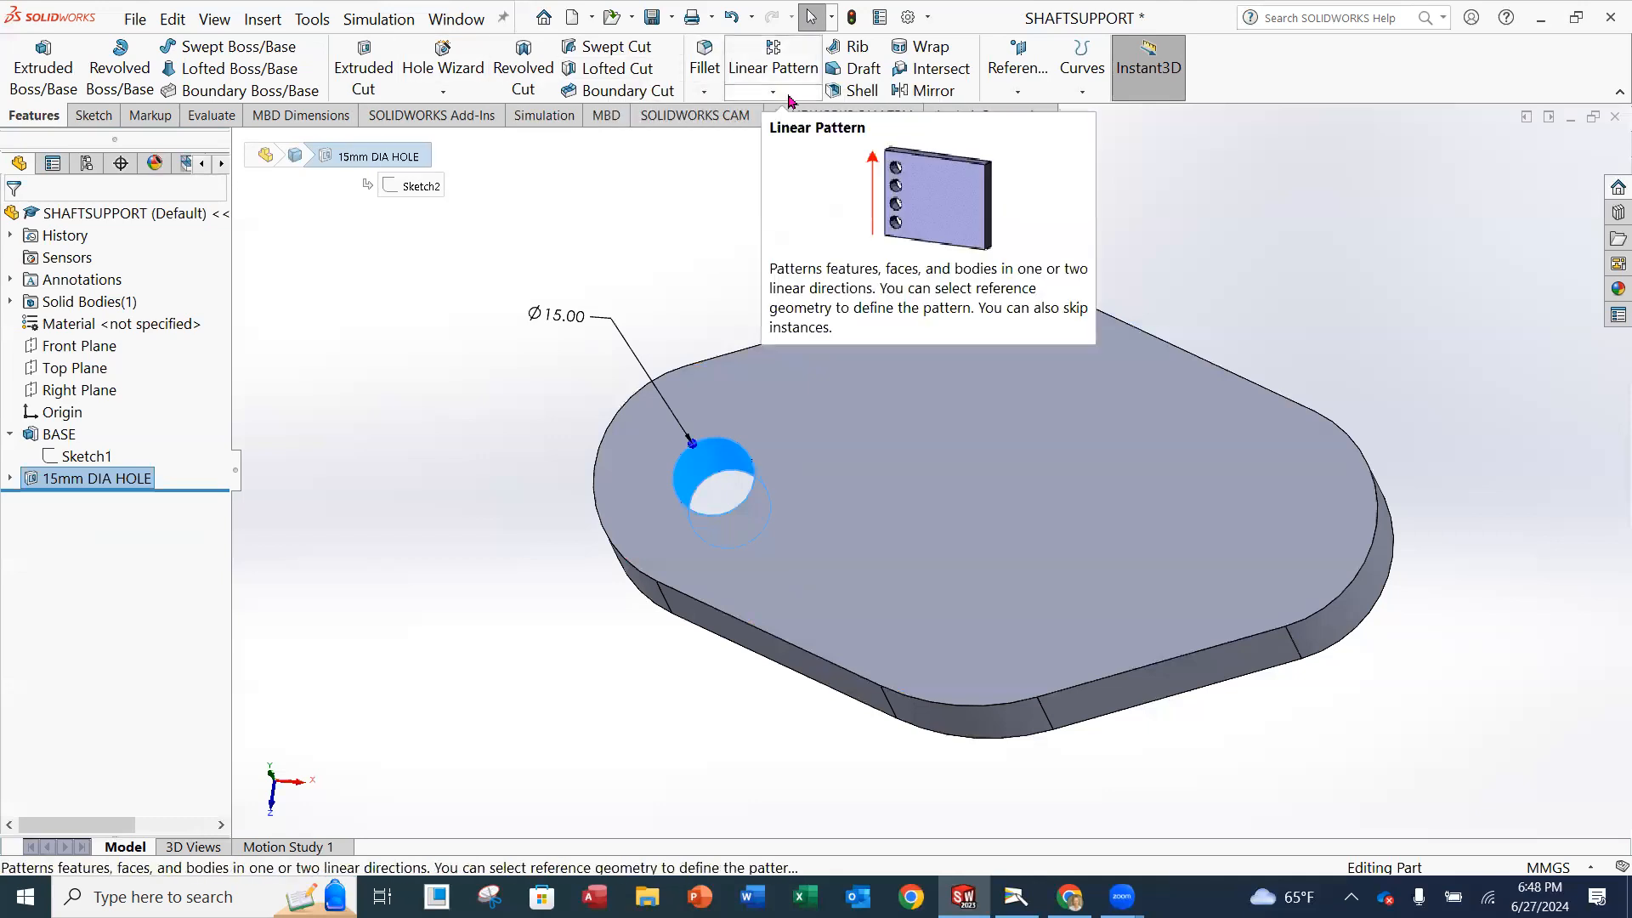
click(929, 93)
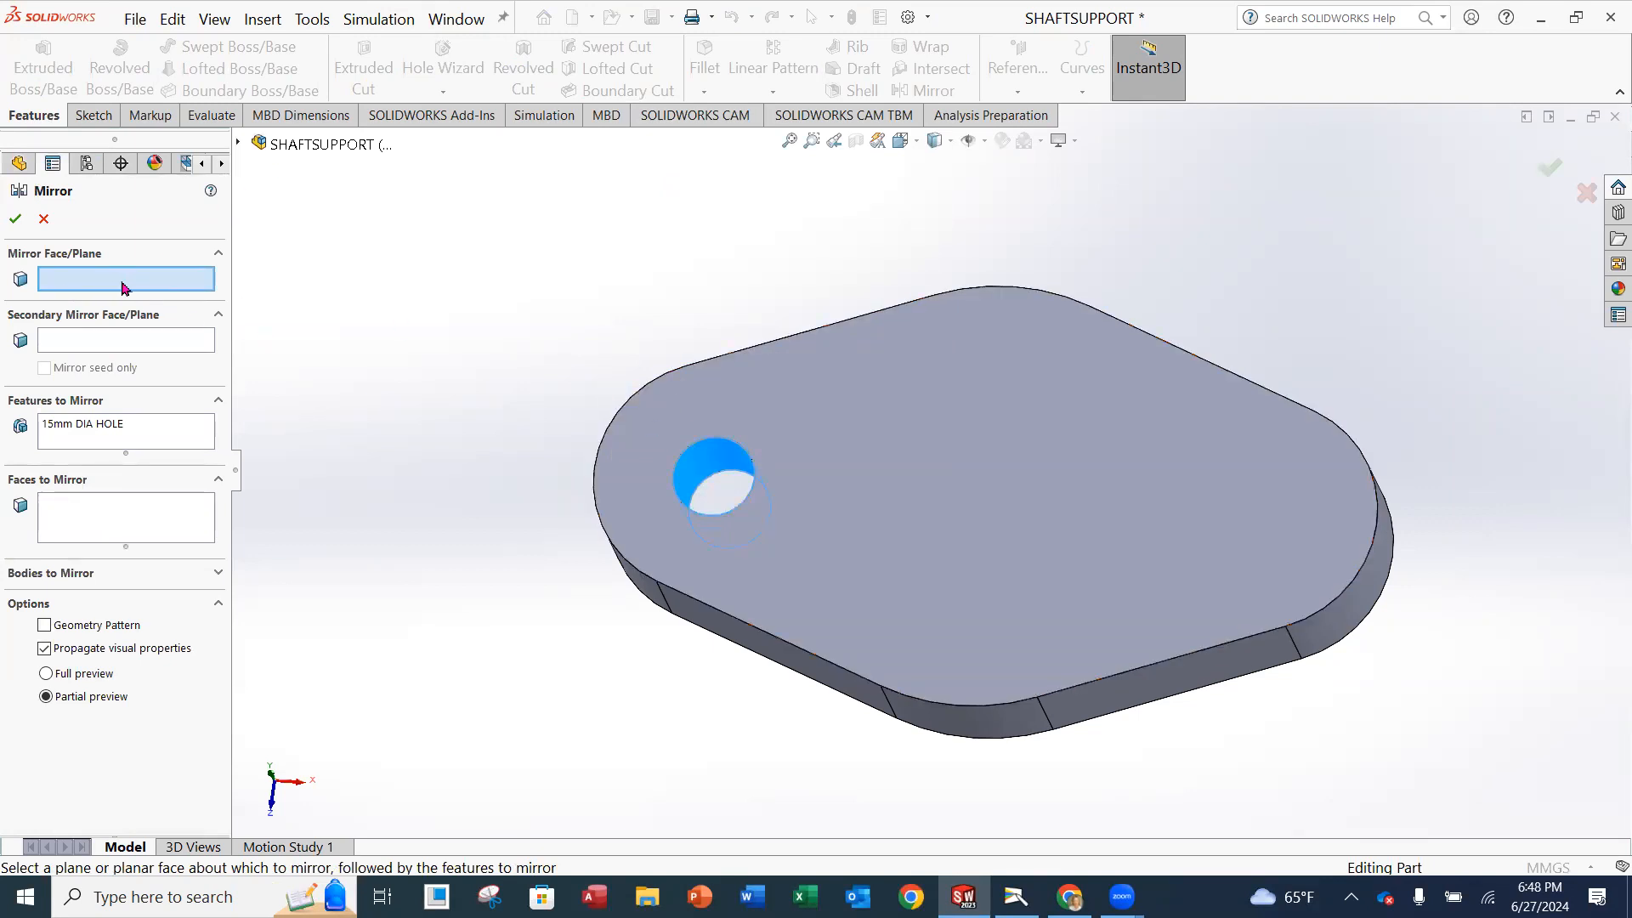
click(288, 145)
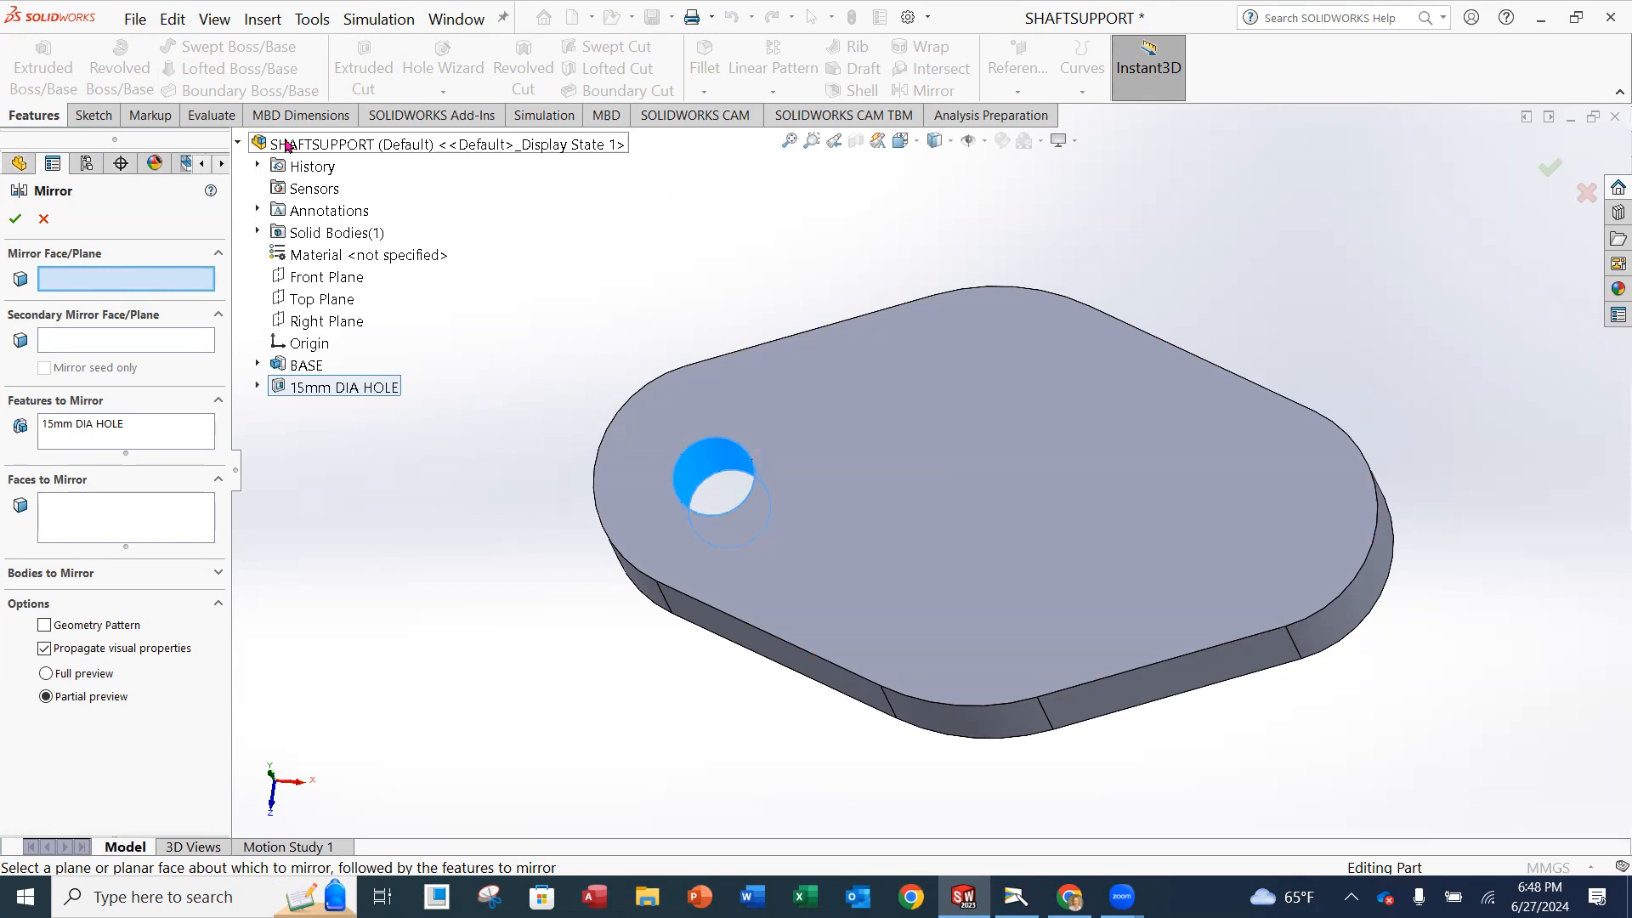
click(321, 324)
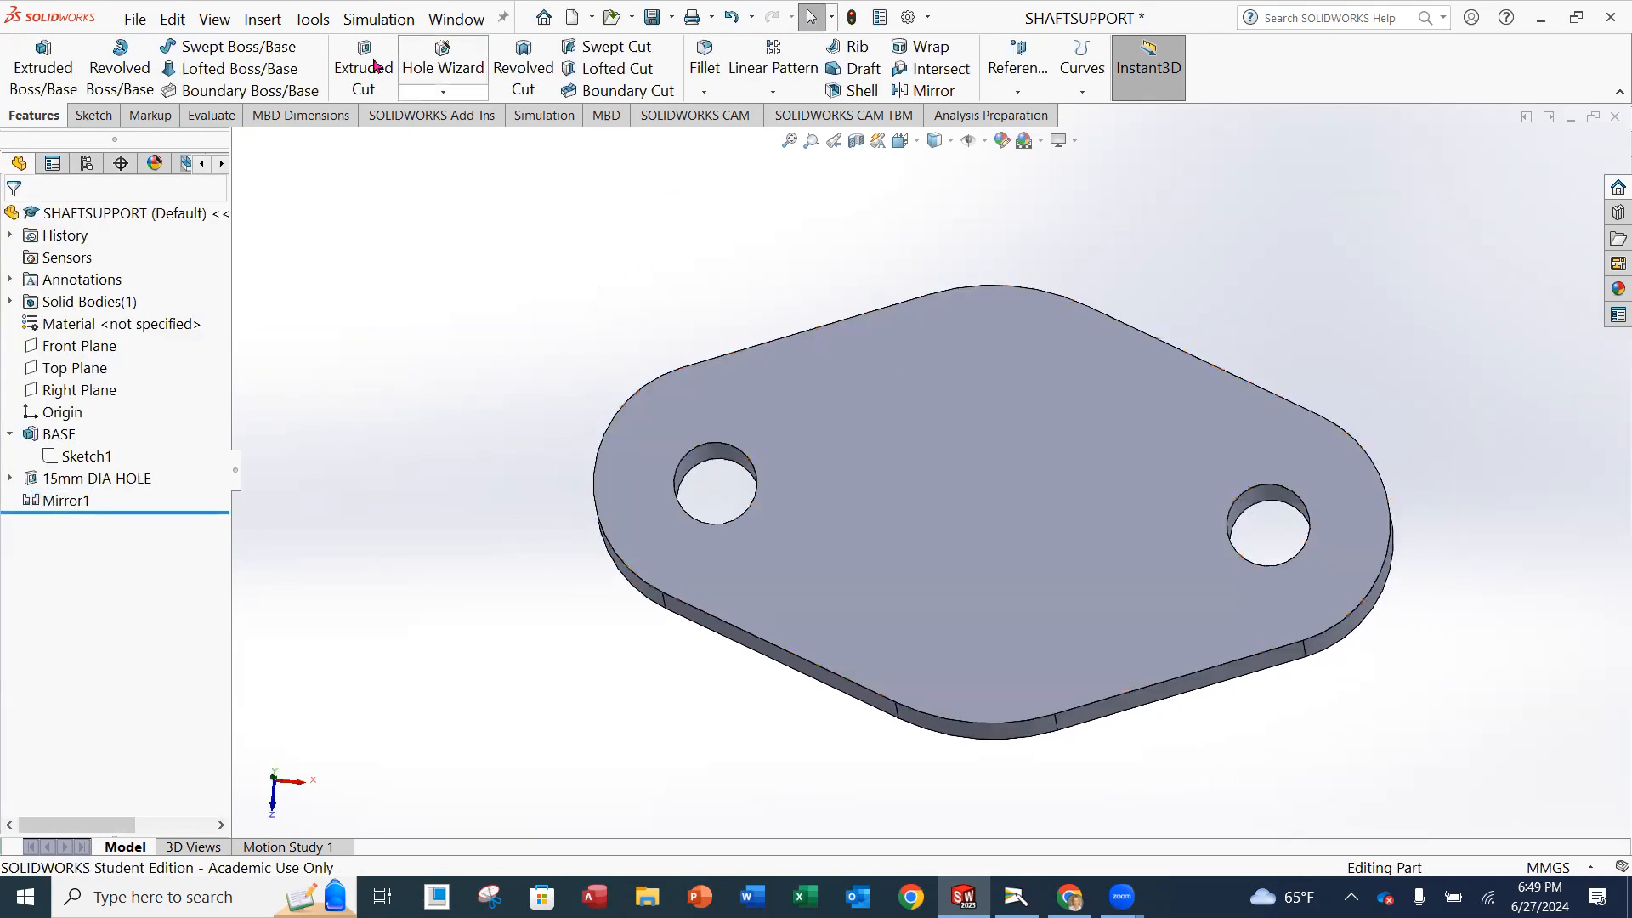
click(124, 21)
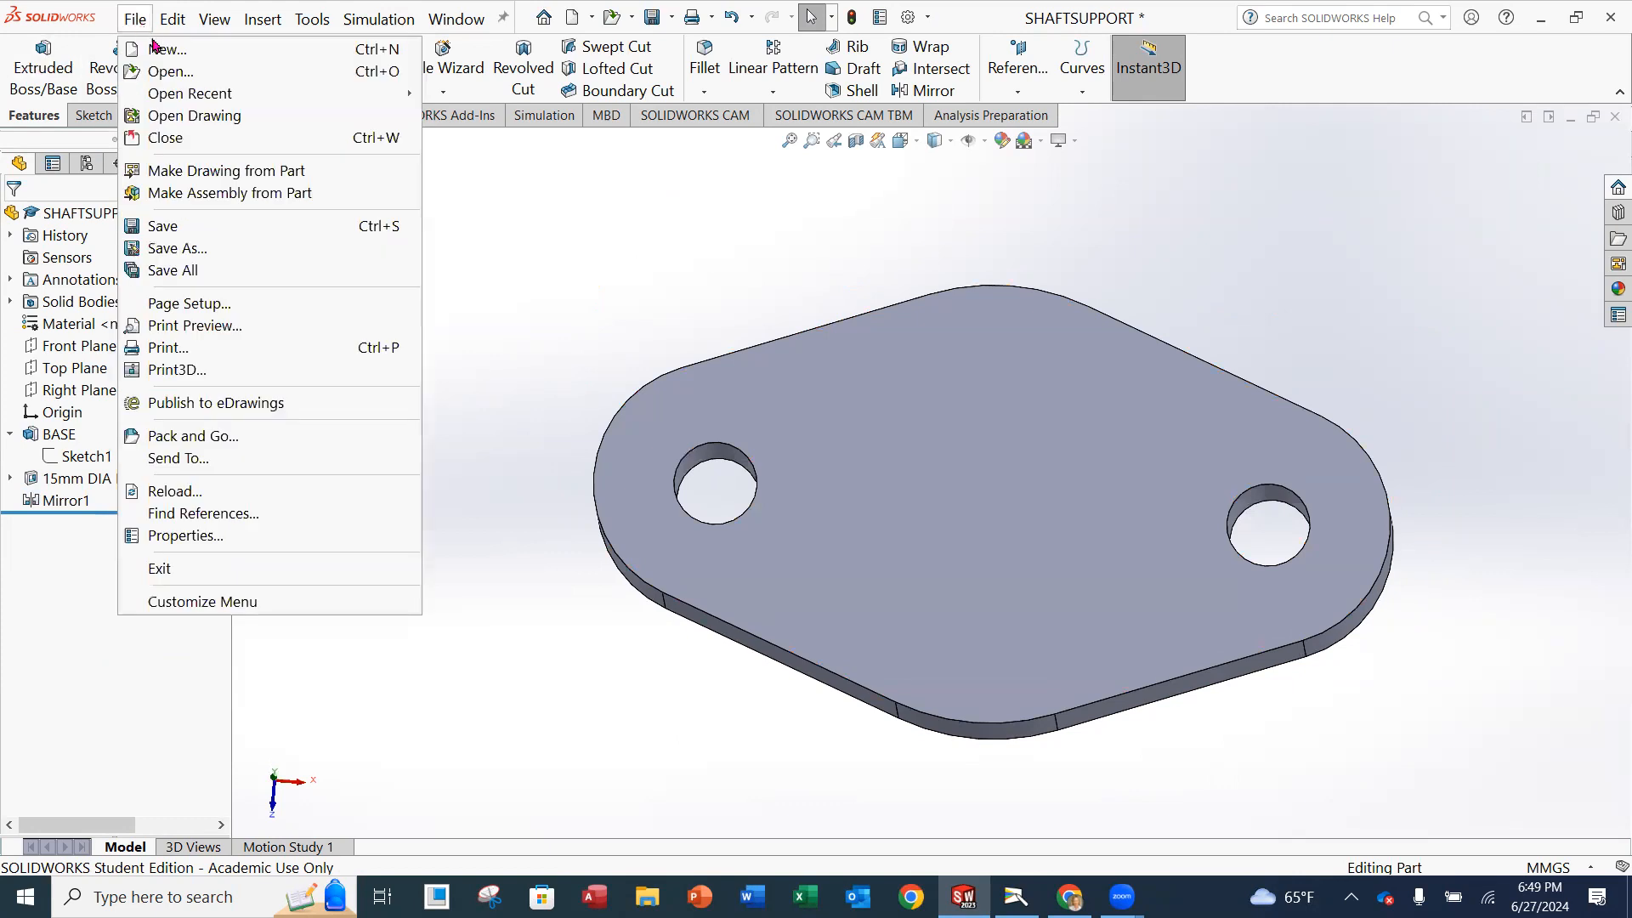
click(170, 225)
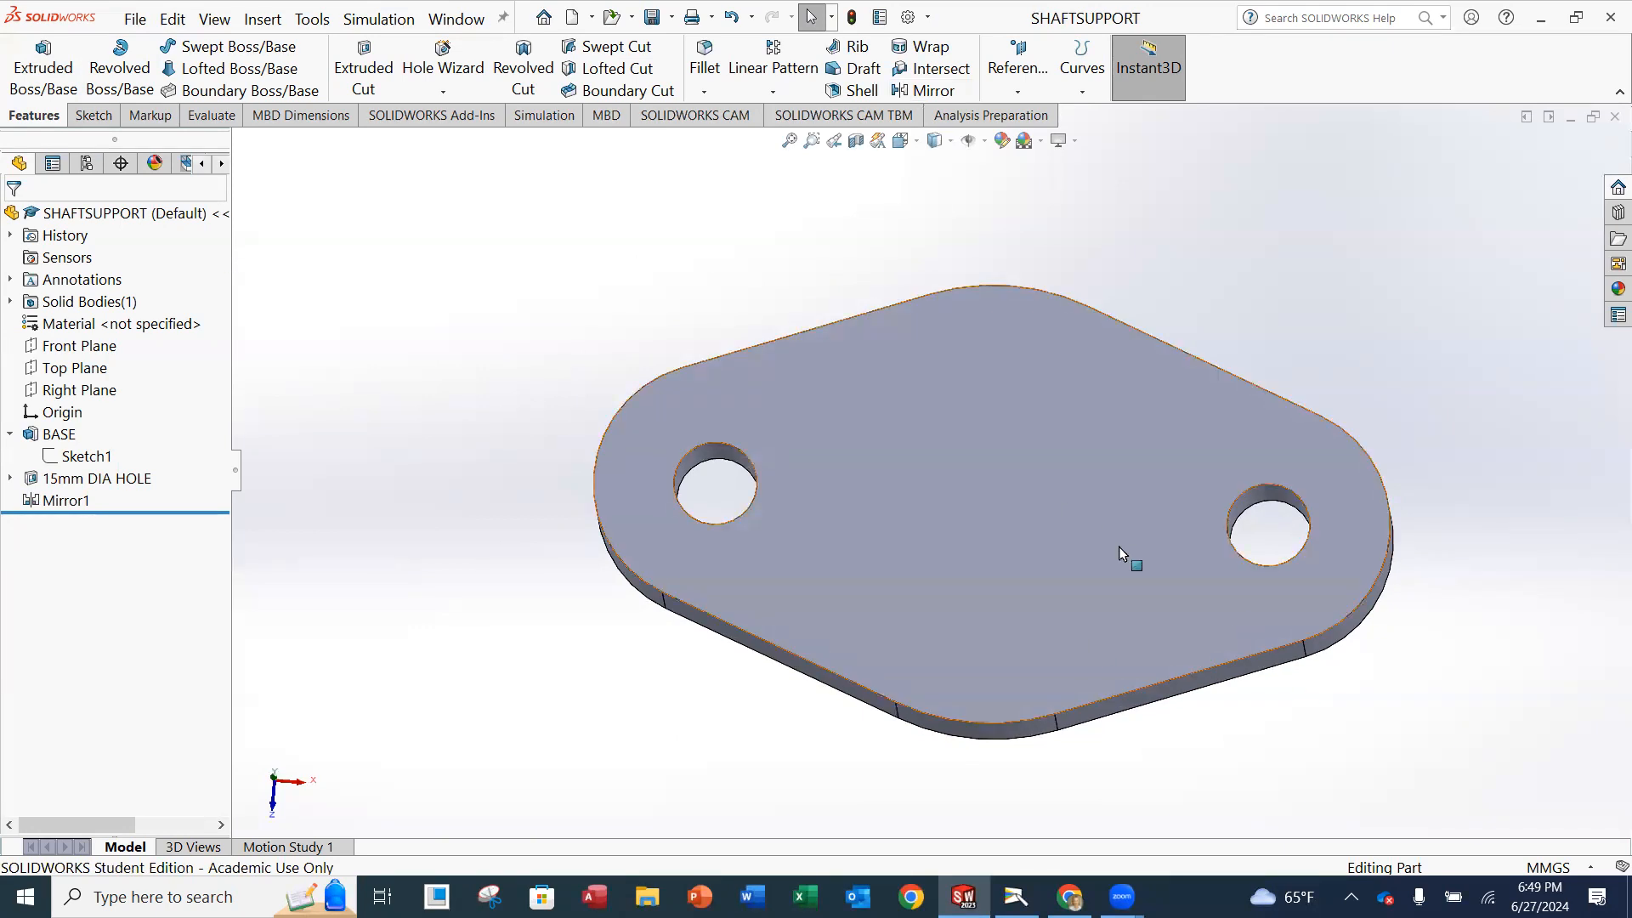
Consult the Shaft Support drawing in the camera window and start an Extruded Boss/Base sketch on the Right Plane in SOLIDWORKS.
scroll(1193, 646, up, 2)
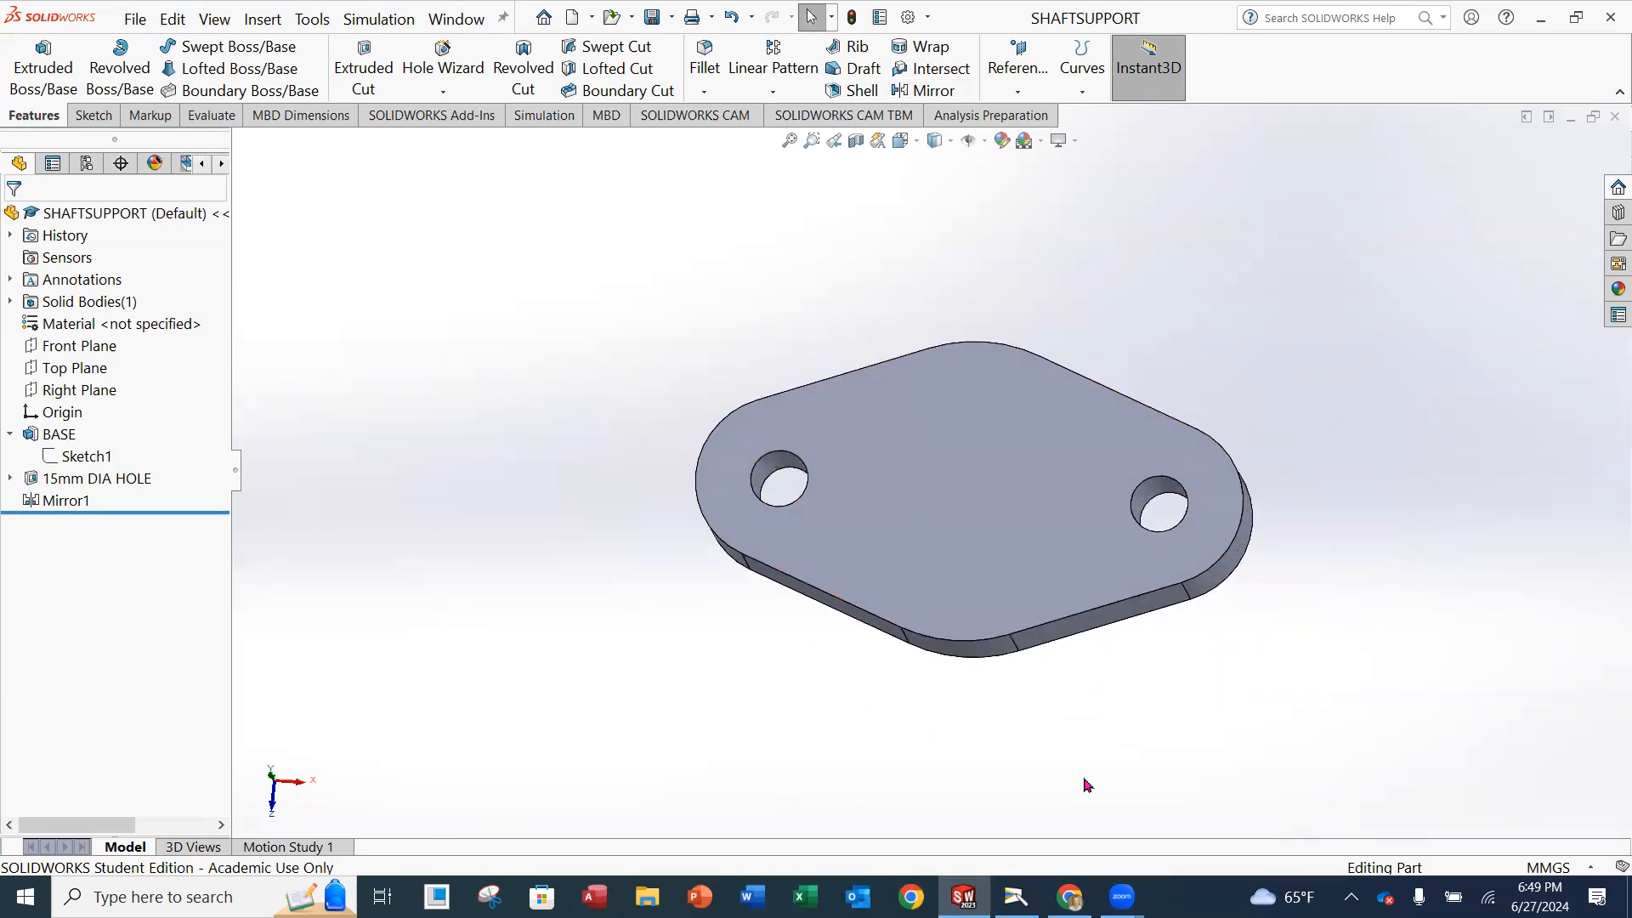
click(1016, 897)
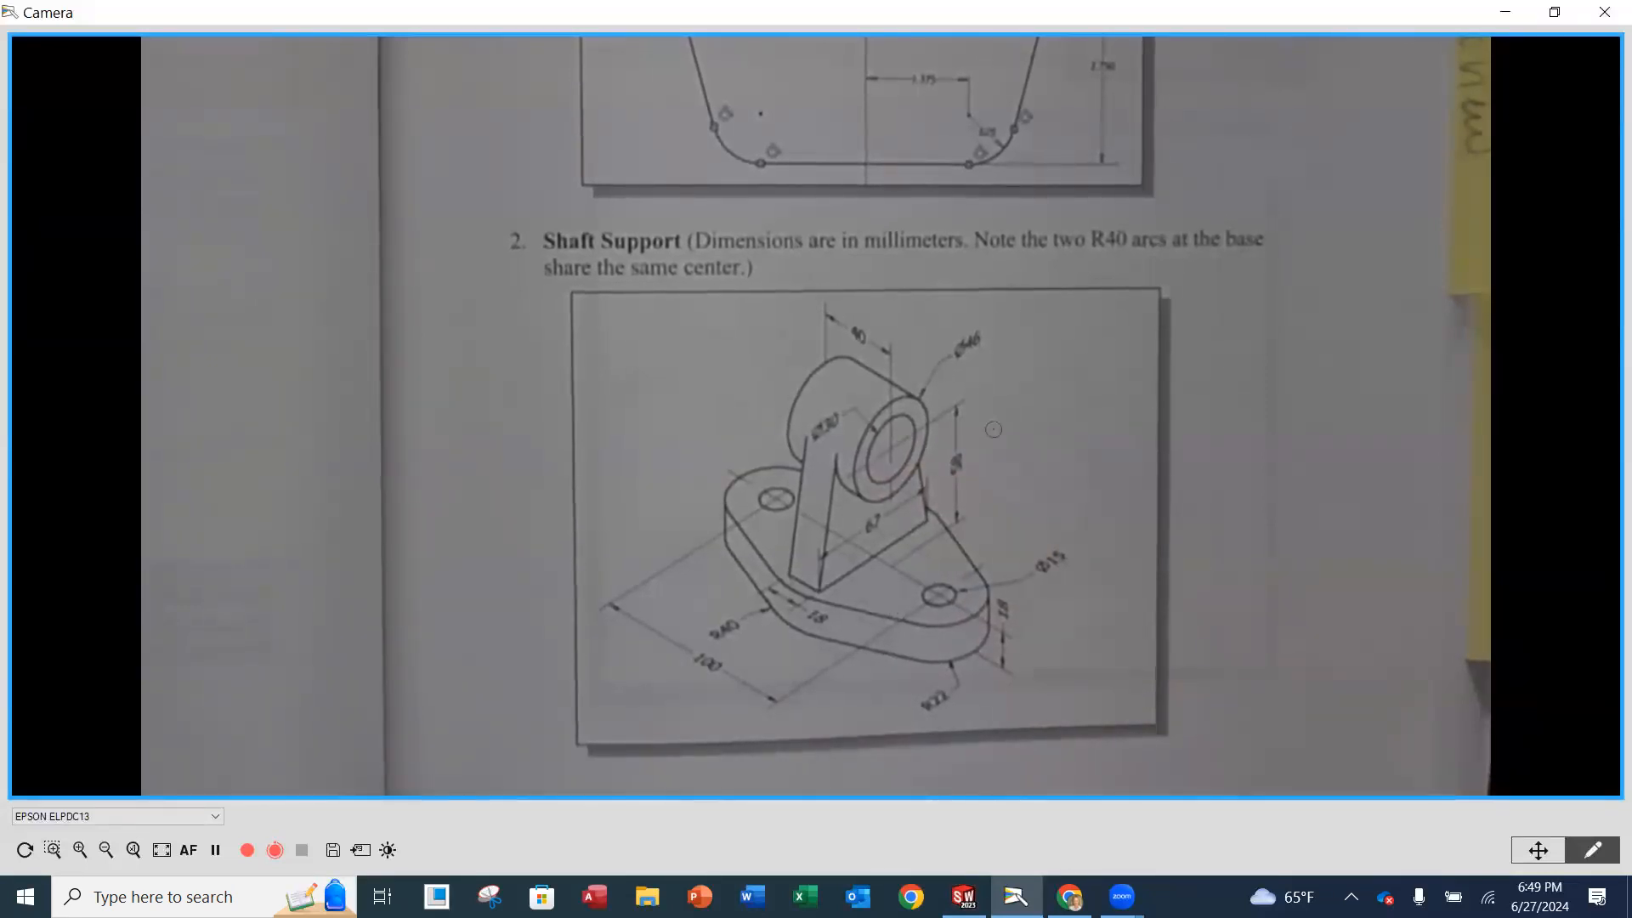
click(963, 896)
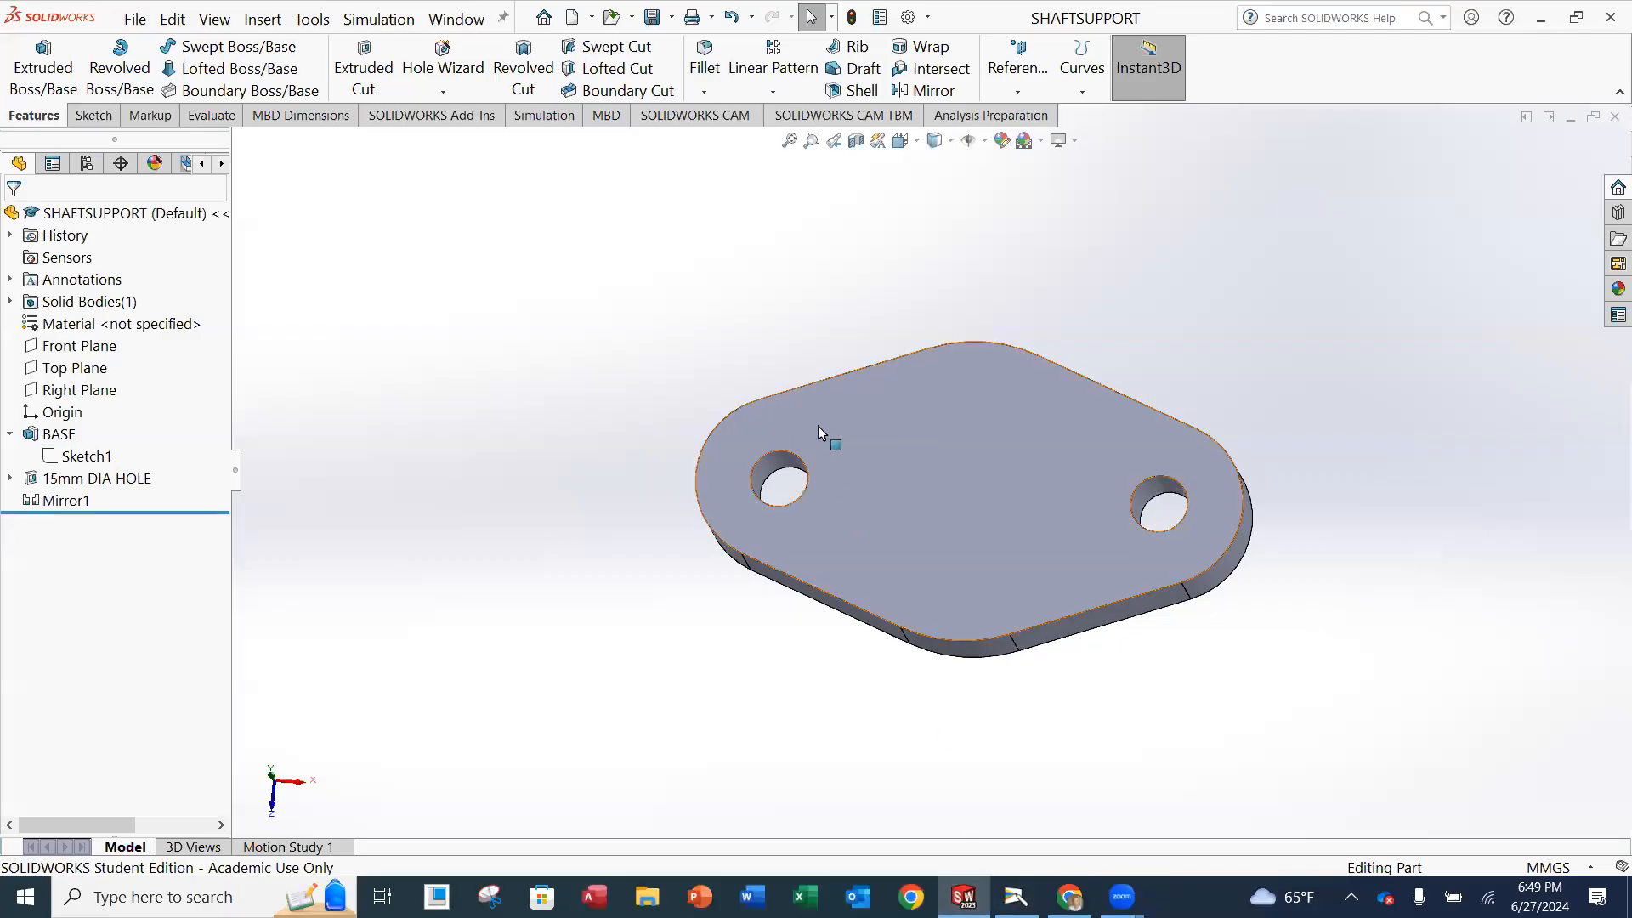
click(59, 82)
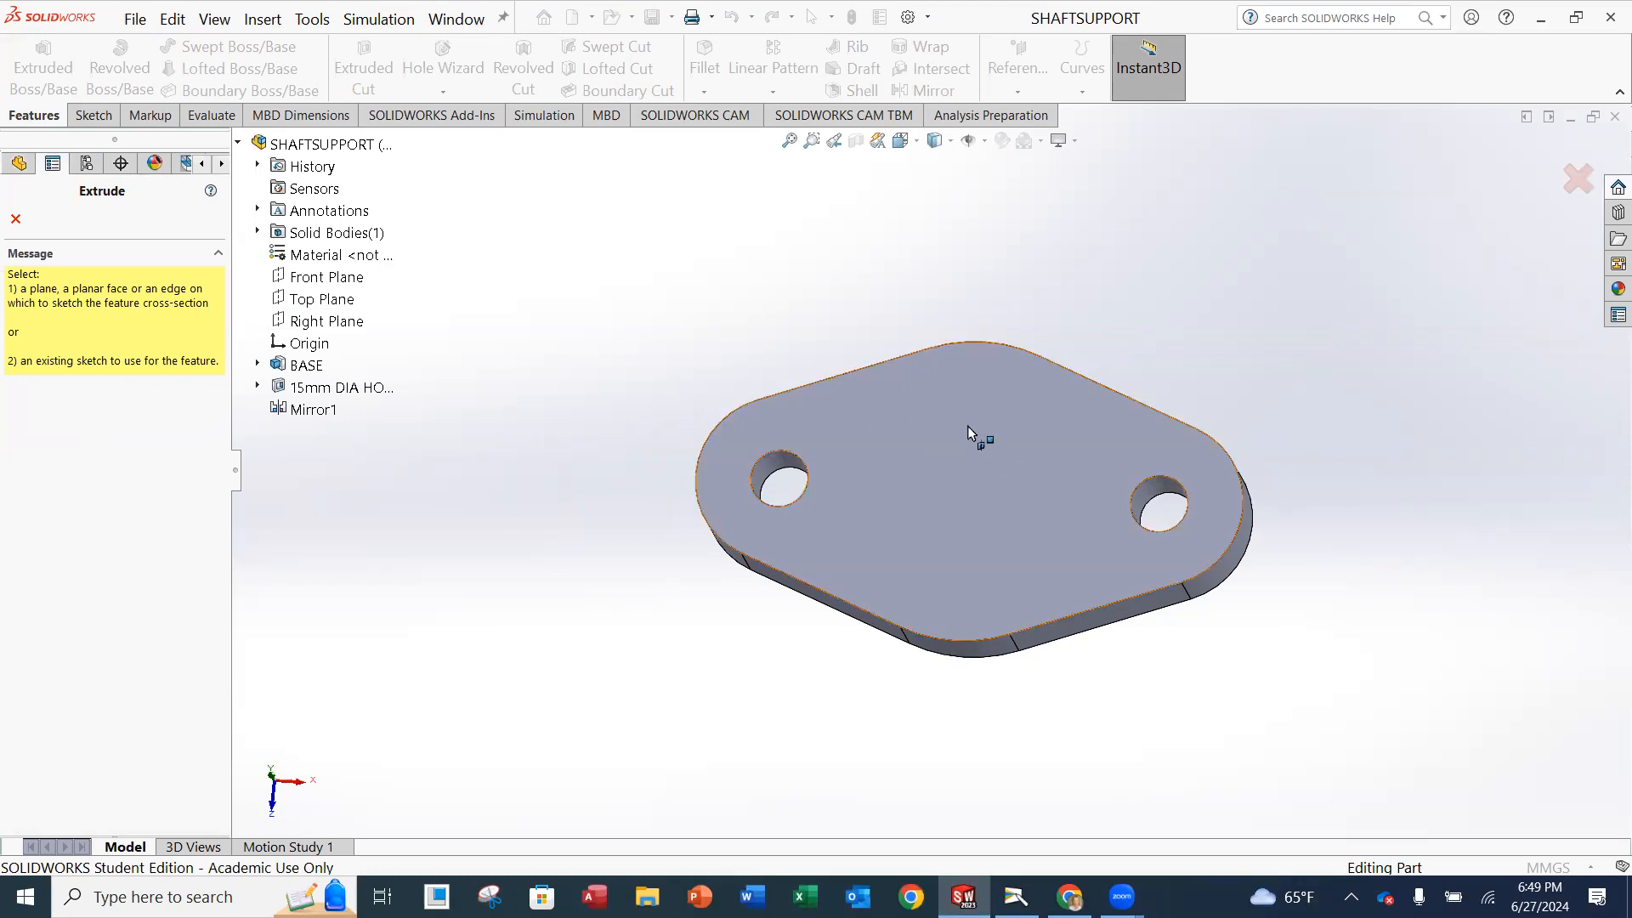
click(345, 322)
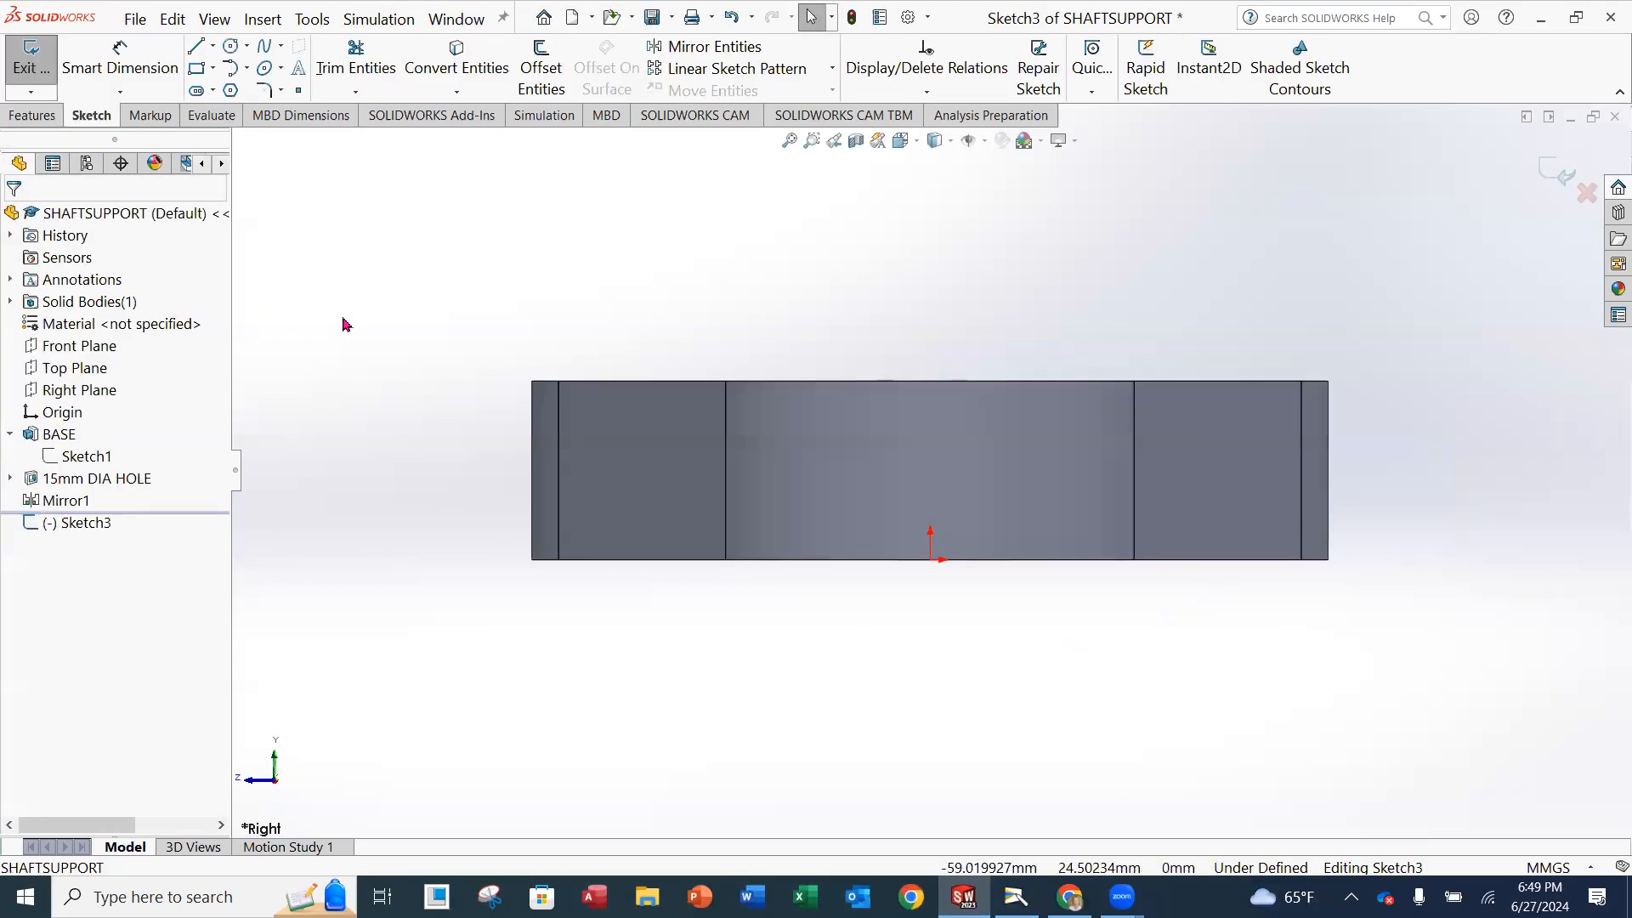
Sketch a circle about 24 mm in diameter above the base, centred about 58.5 mm directly over the origin.
scroll(996, 365, up, 3)
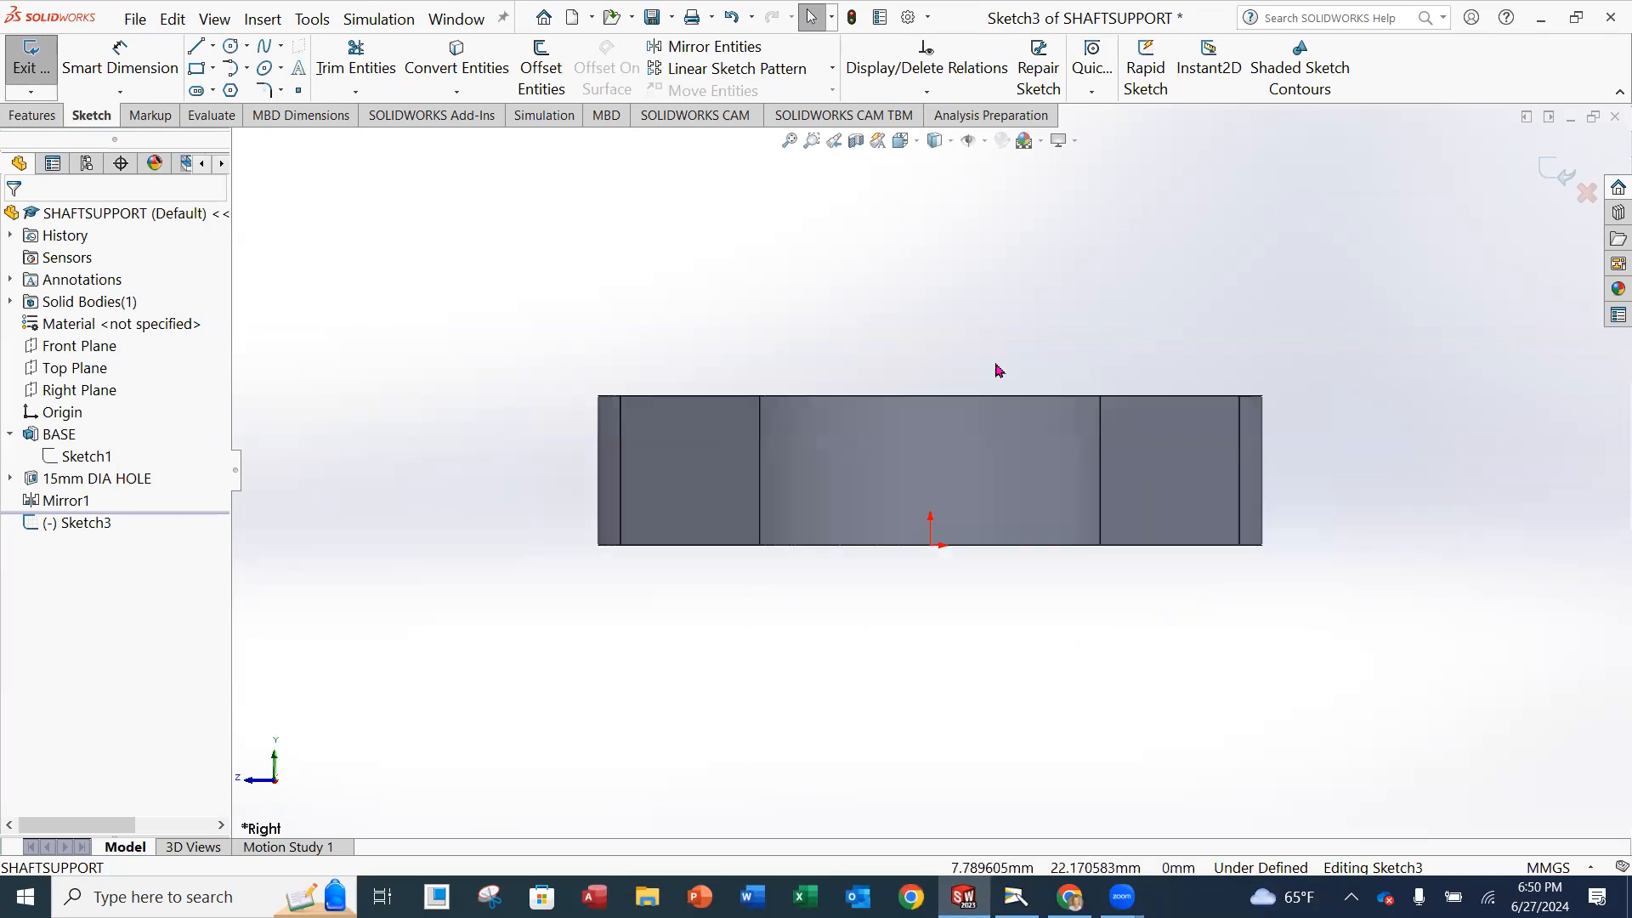
scroll(969, 391, up, 1)
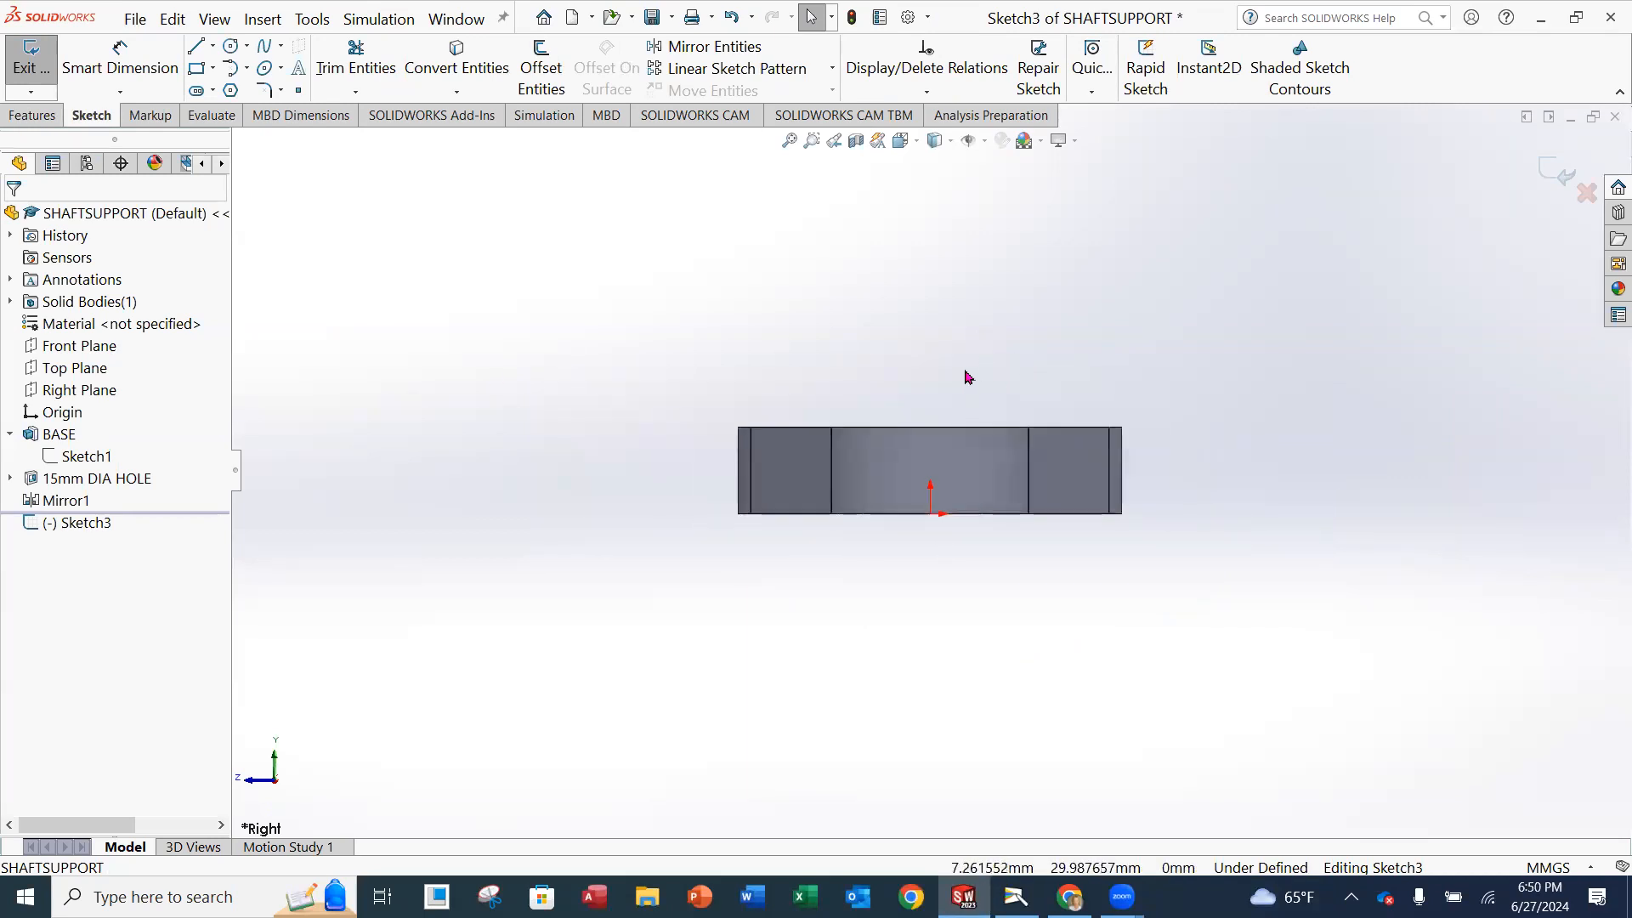
ctrl+middle_drag(967, 377, 904, 548)
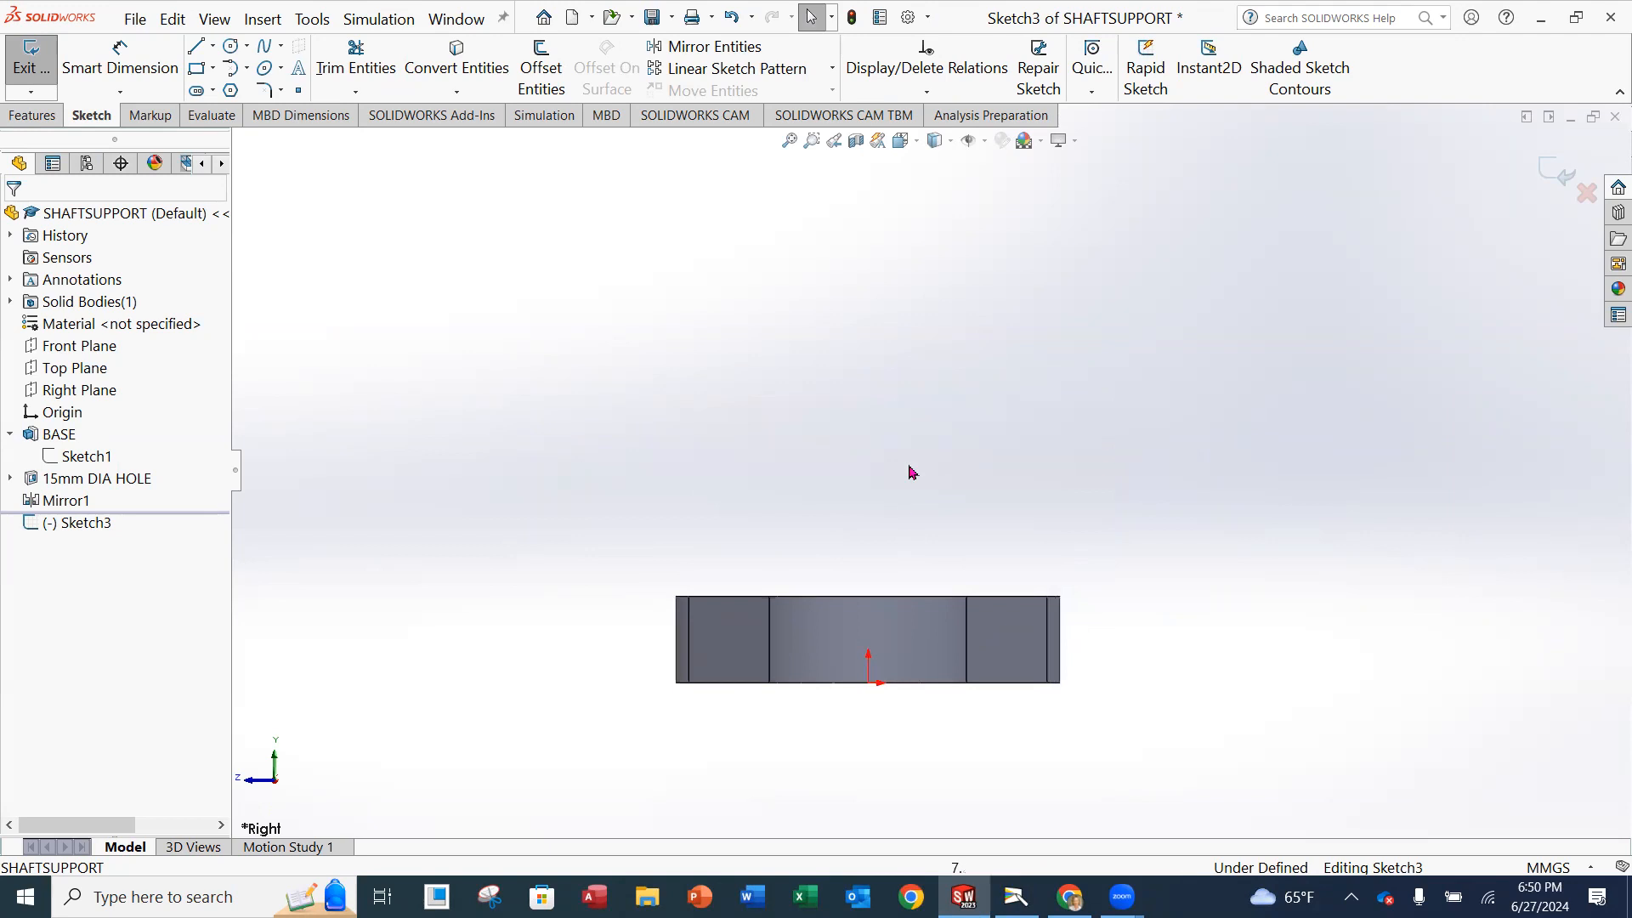
click(230, 49)
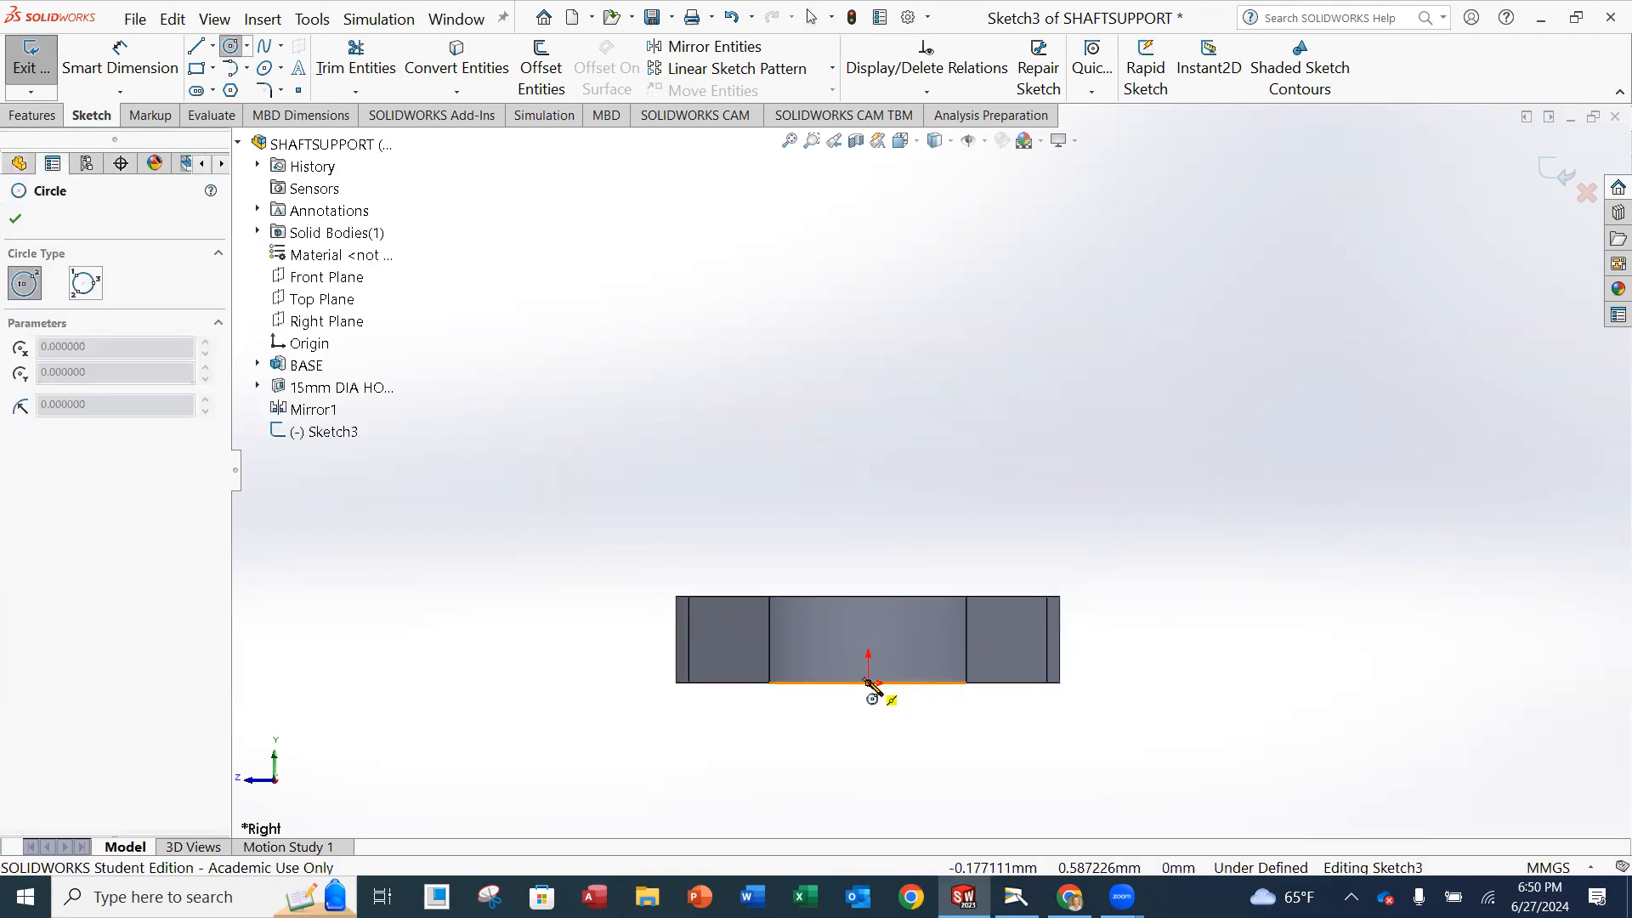
click(868, 401)
click(929, 400)
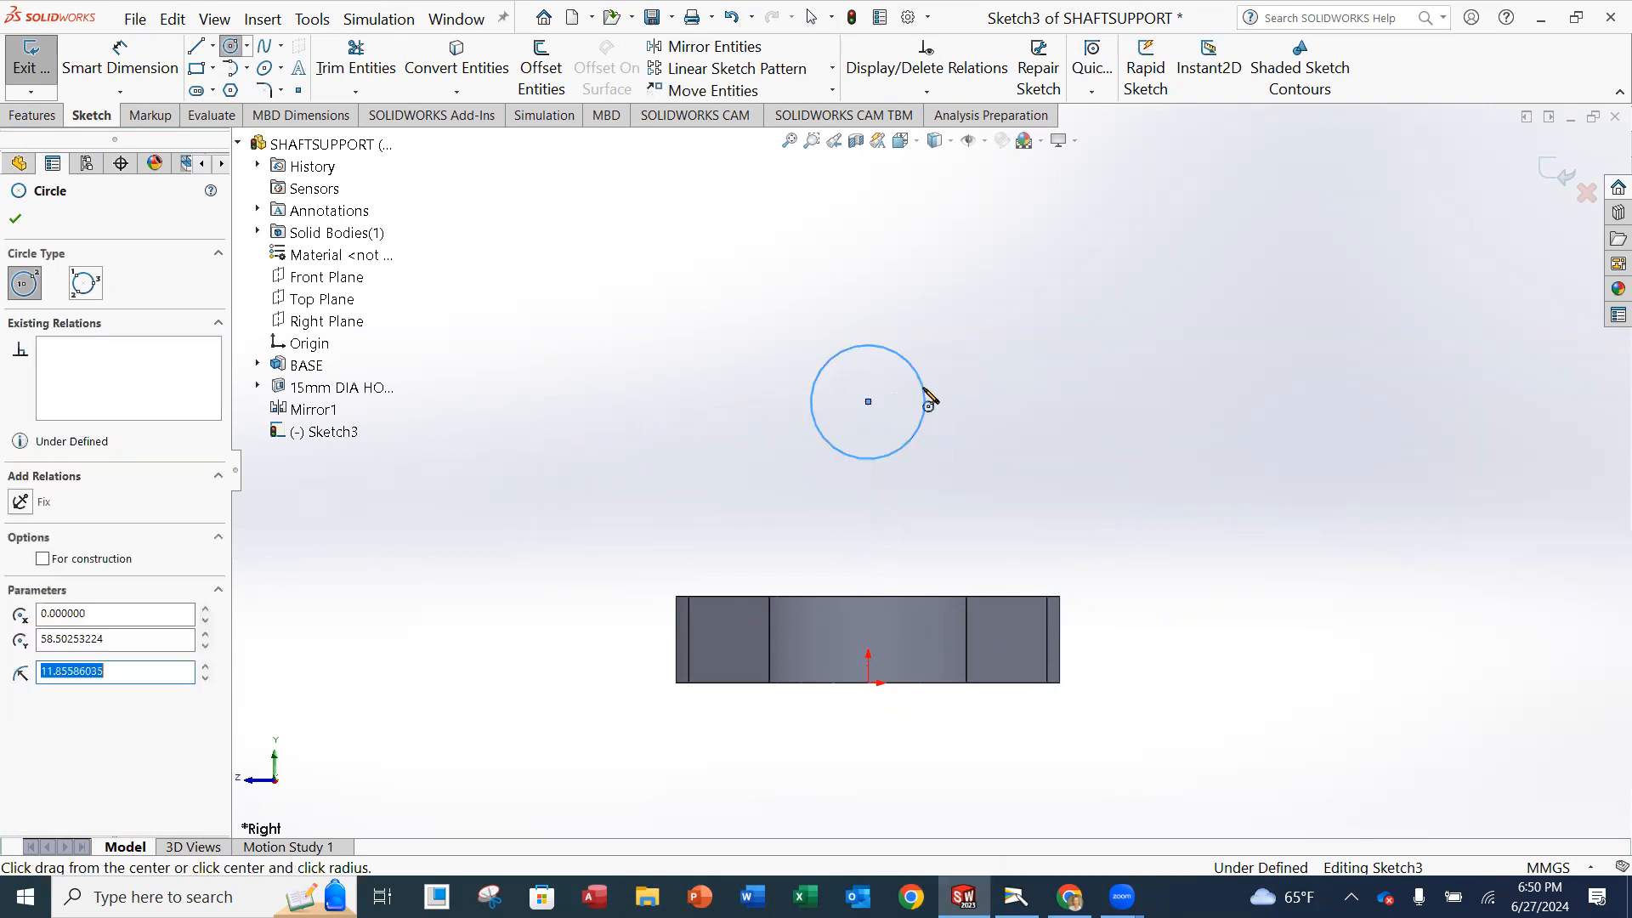
click(17, 220)
click(927, 91)
click(914, 135)
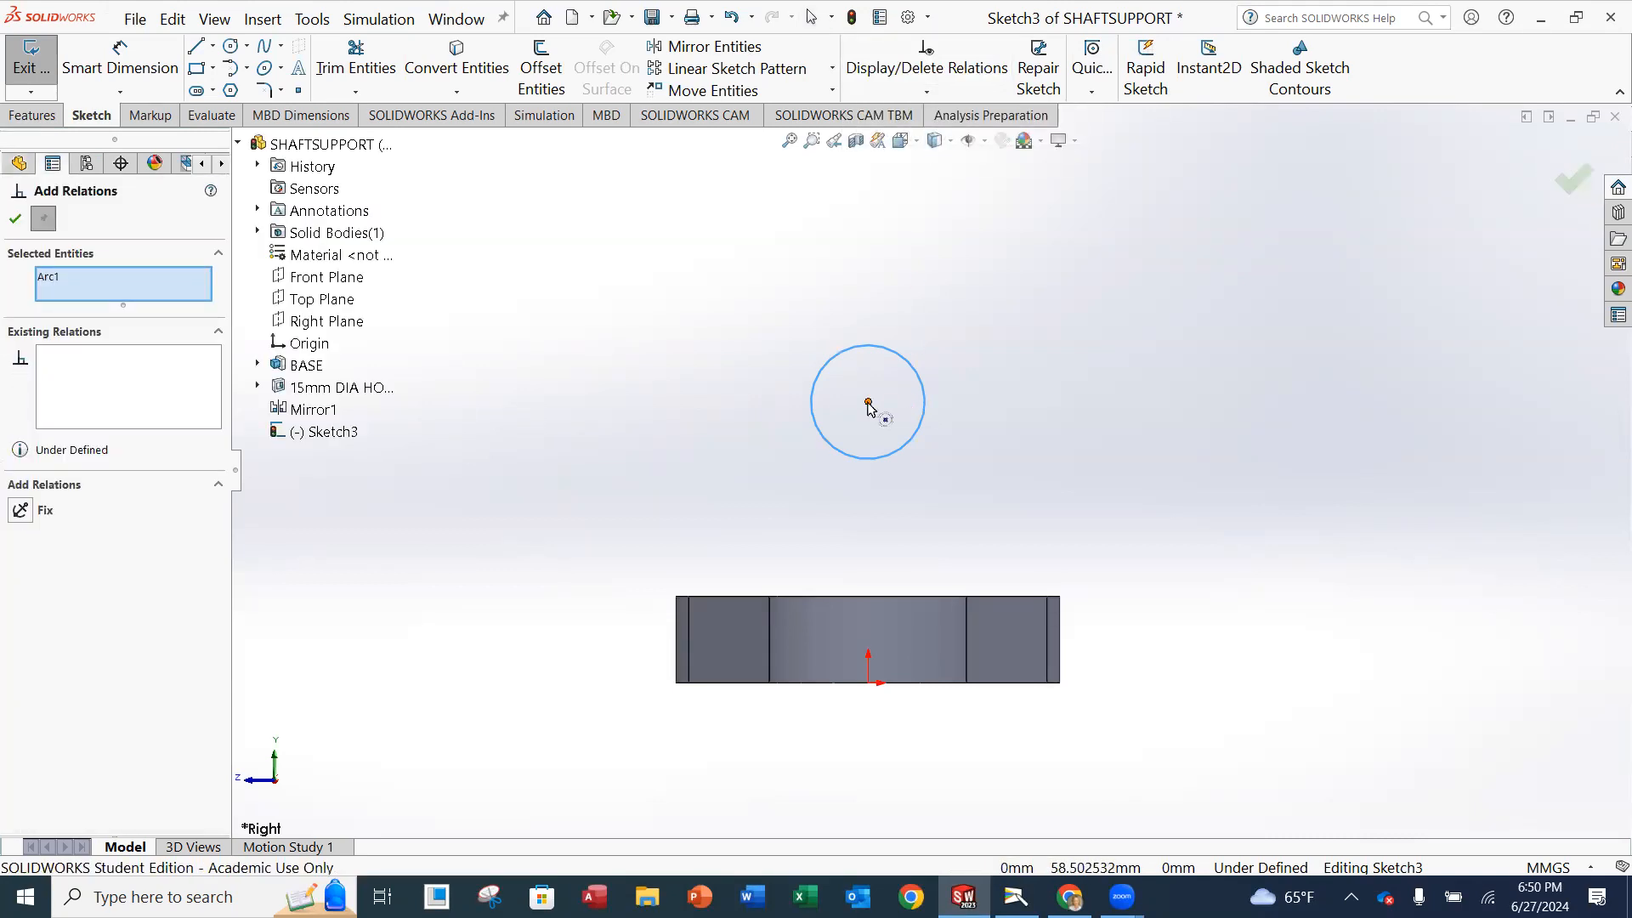
key(Escape)
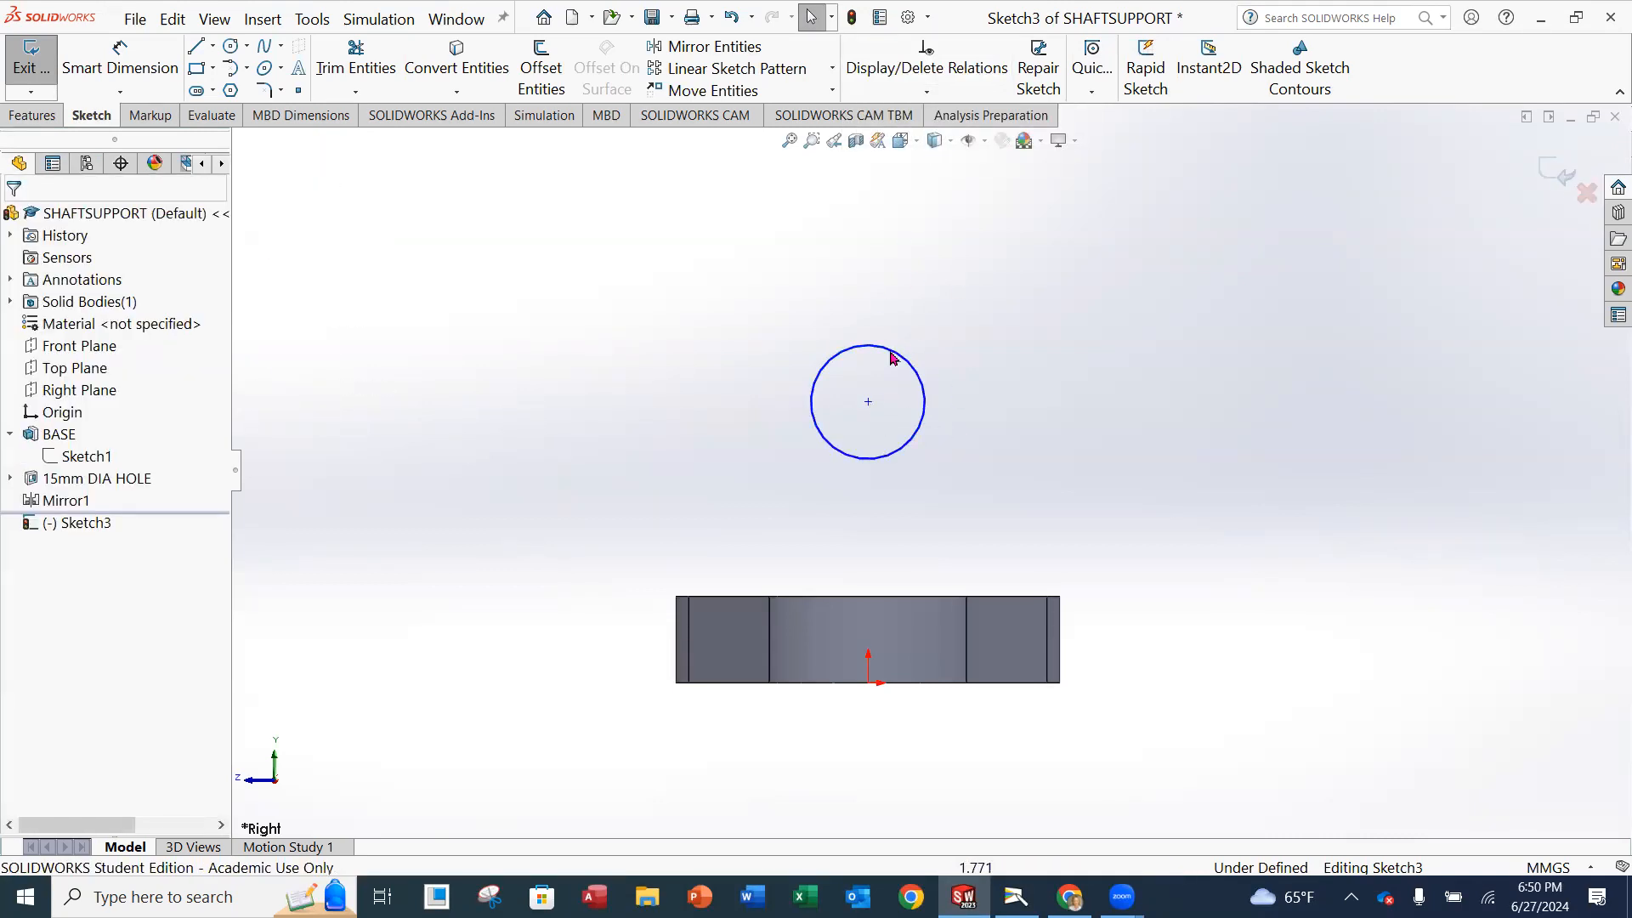
Add a Vertical relation between the circle's centre point and the origin.
click(927, 91)
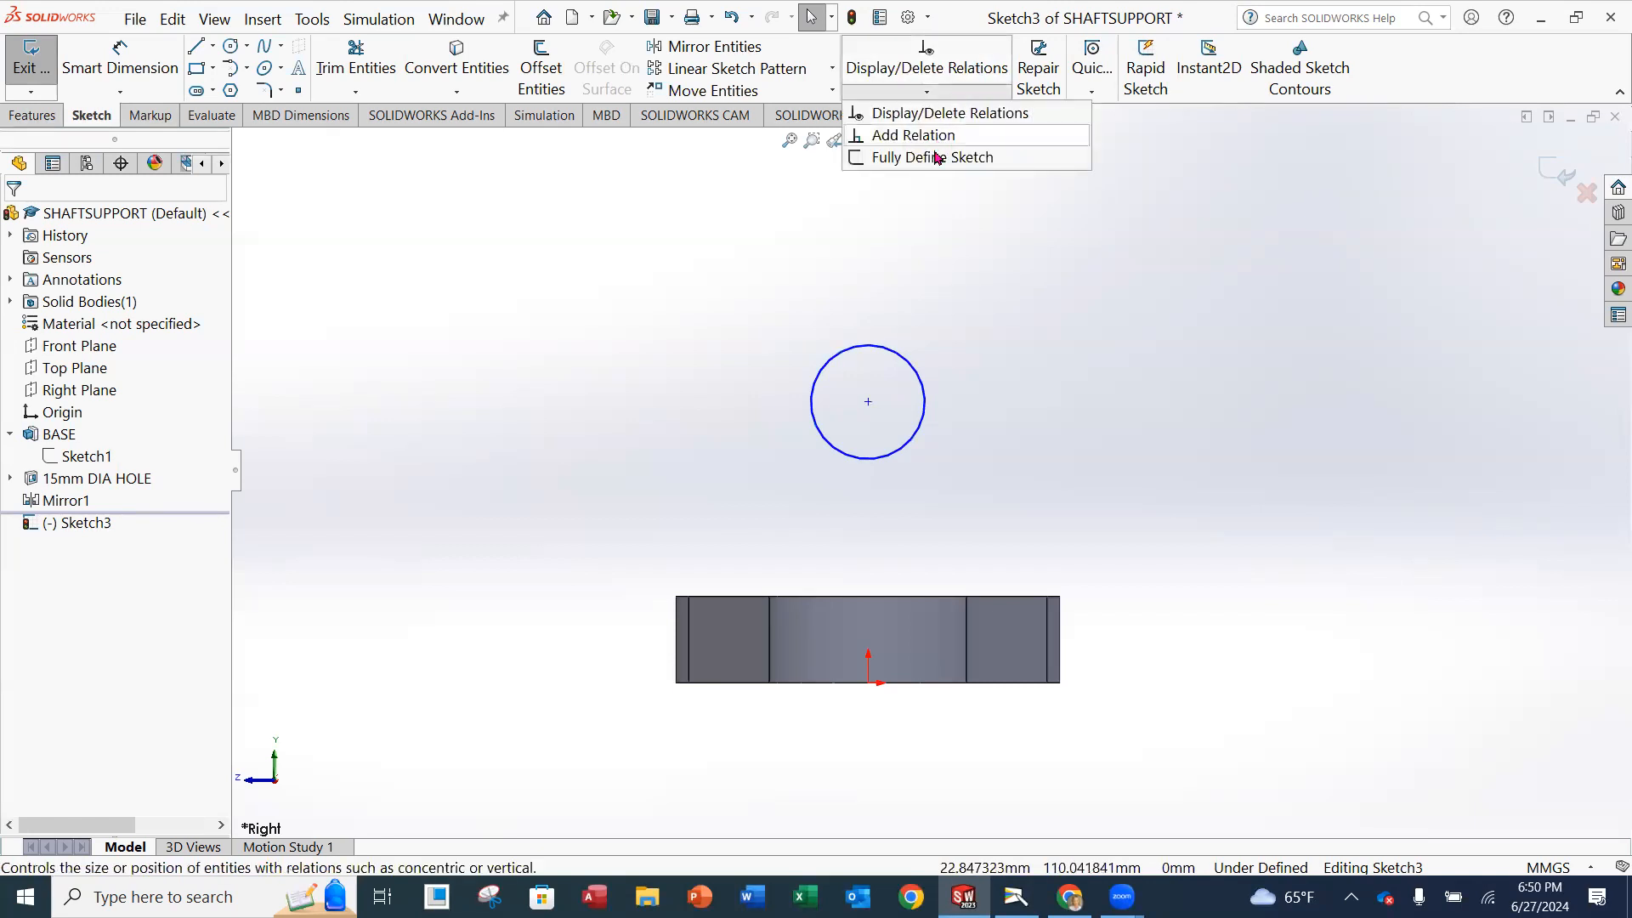
click(933, 143)
click(868, 403)
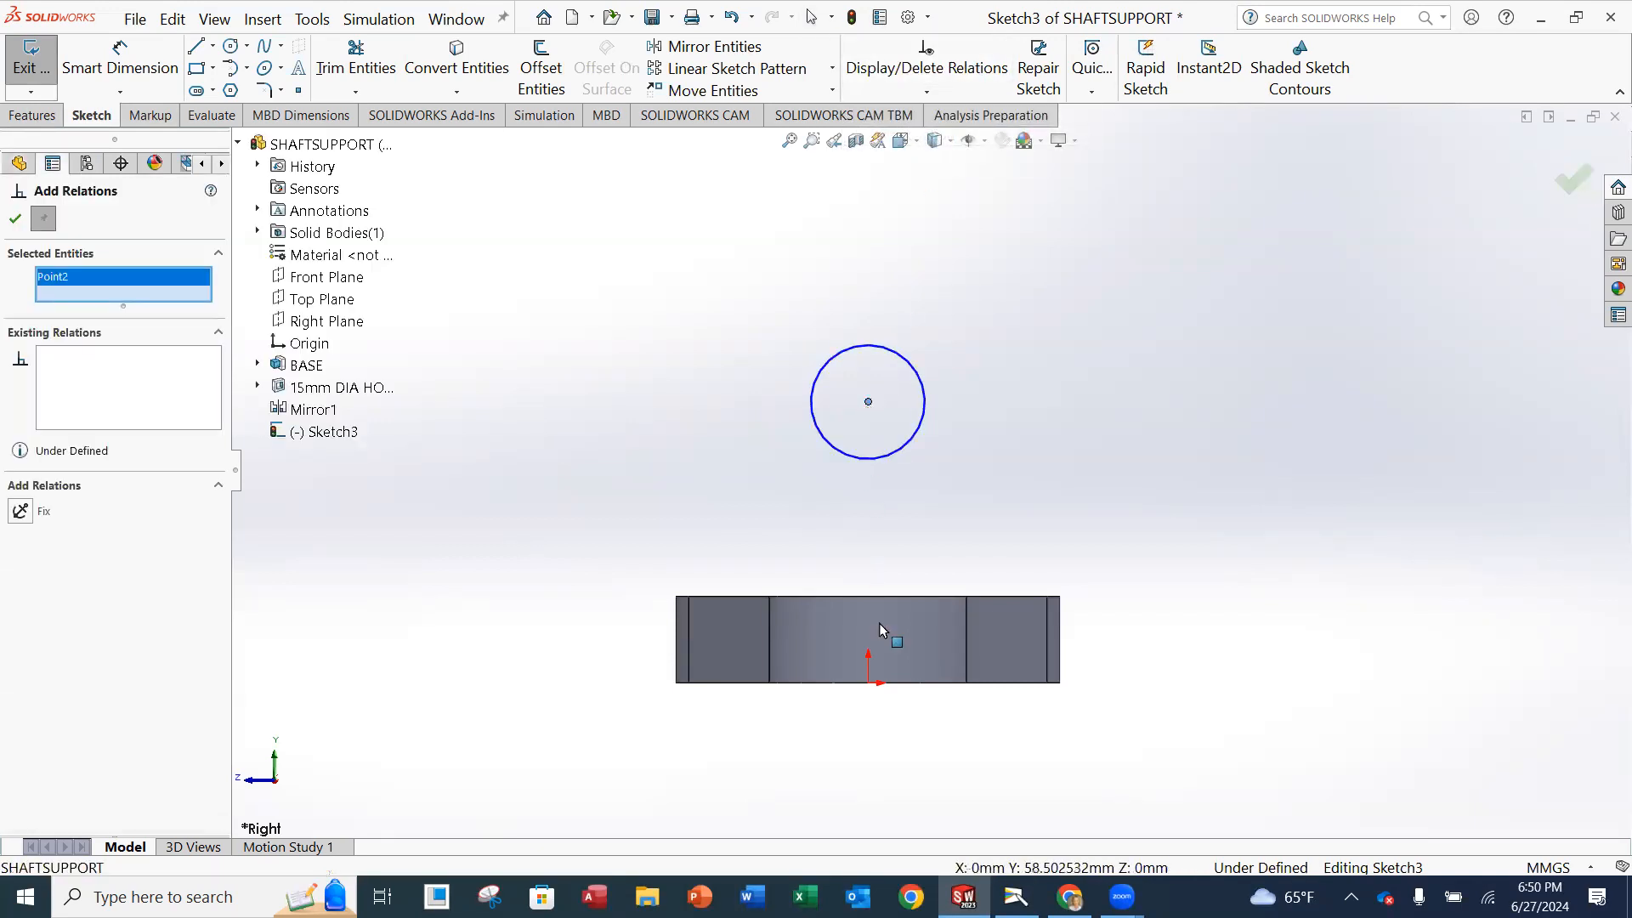
click(868, 682)
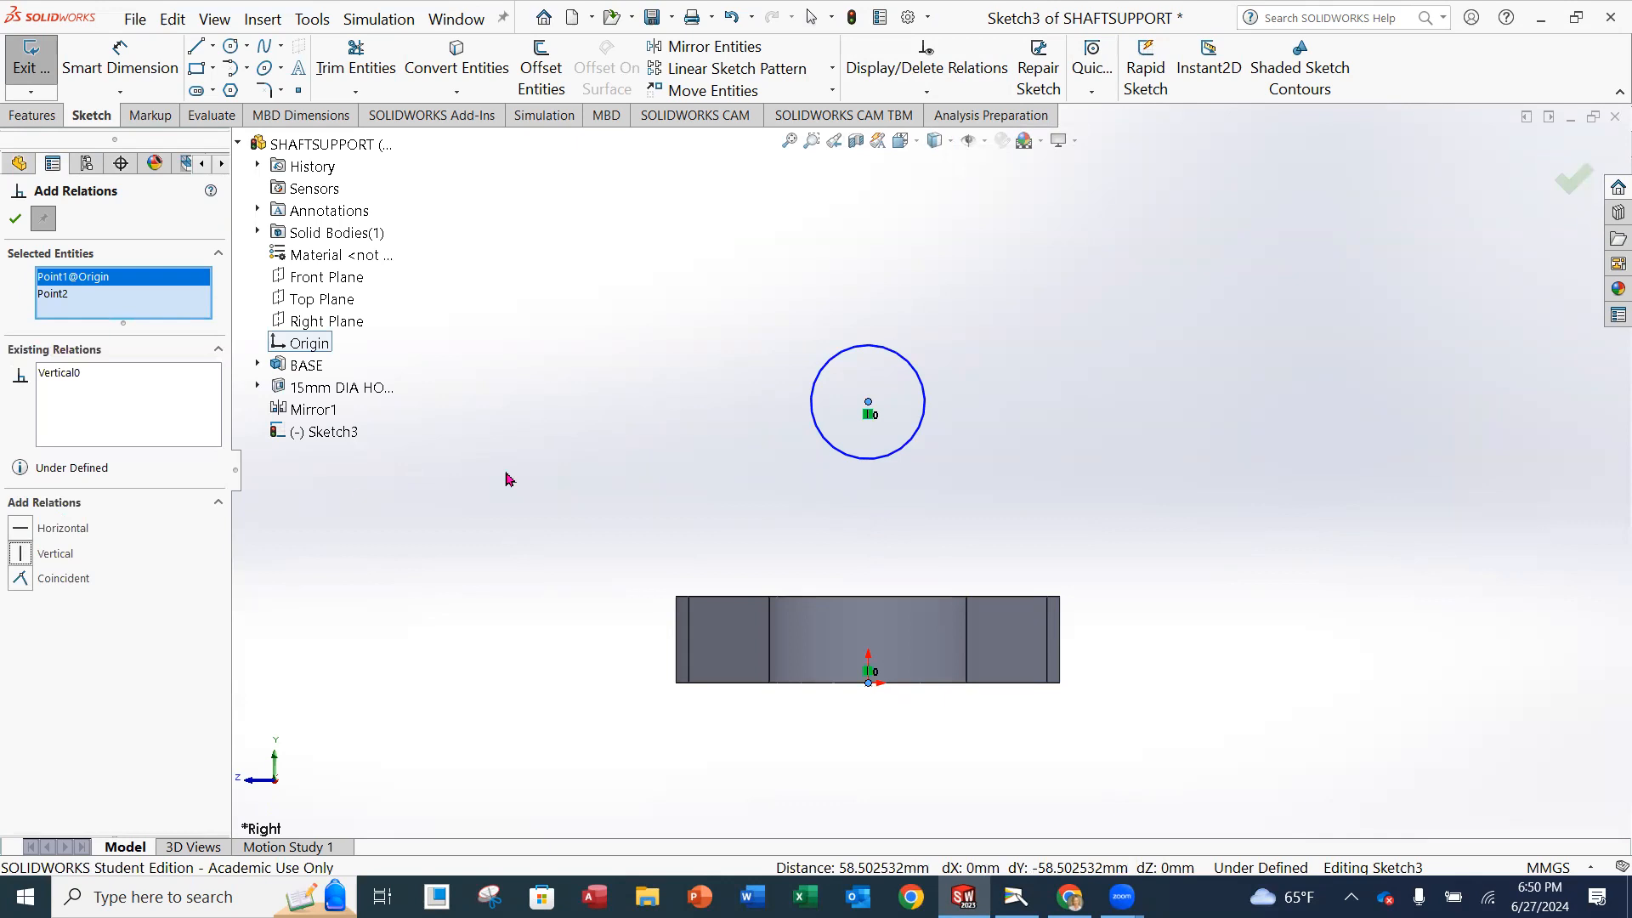
click(14, 220)
Dimension the circle's diameter and set it to 46 mm.
click(120, 64)
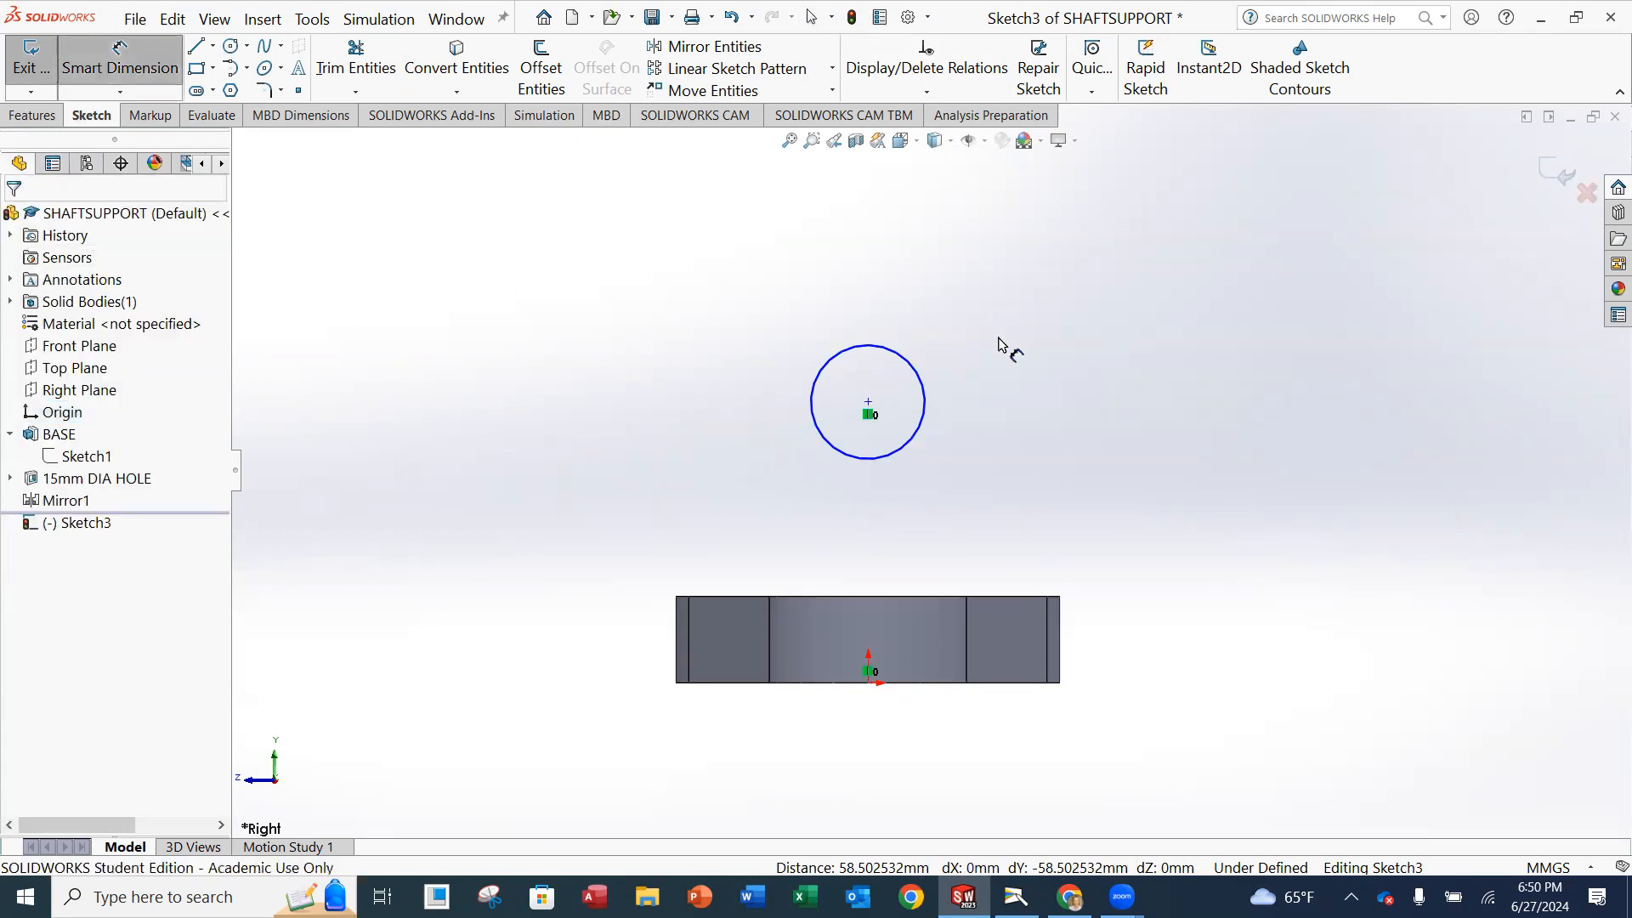
click(924, 389)
click(1096, 276)
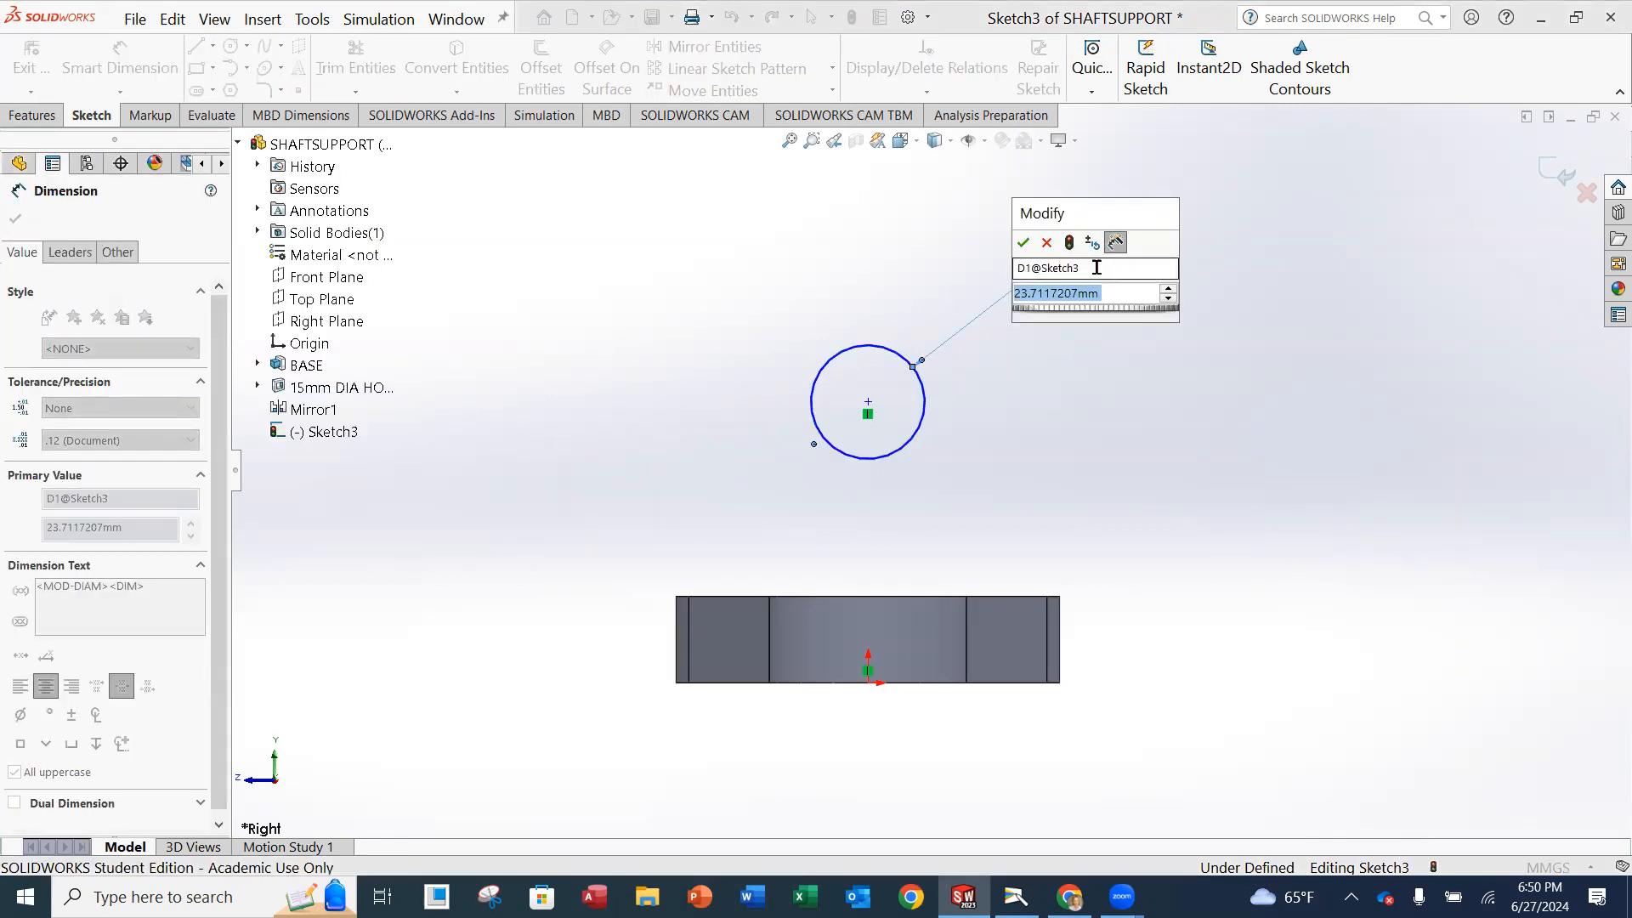
text(46)
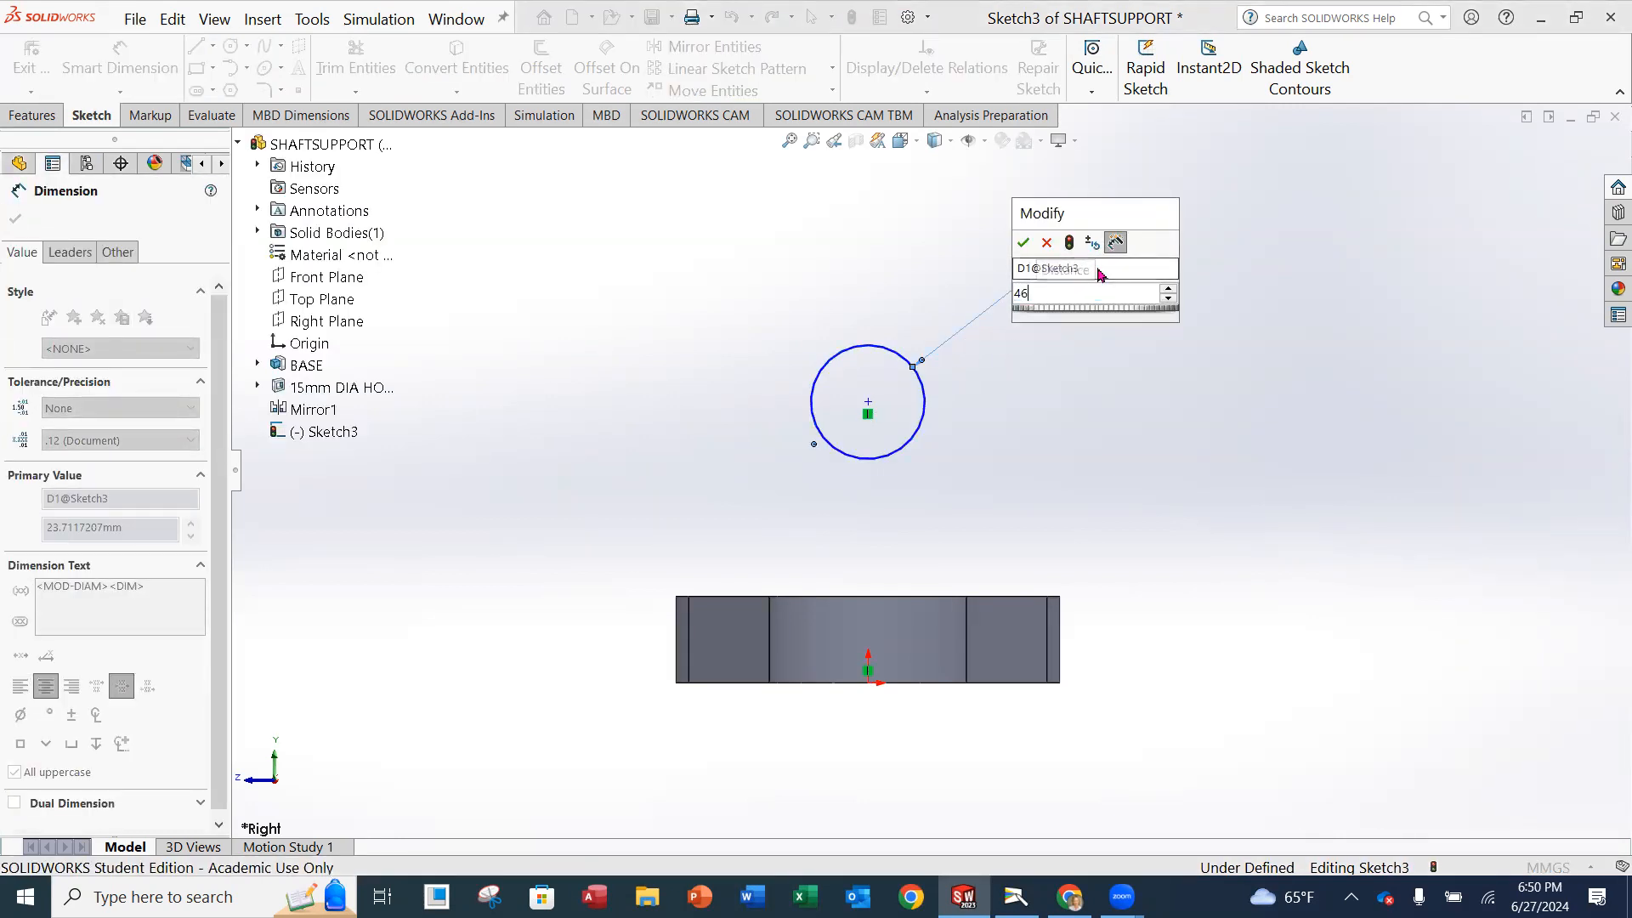
key(Return)
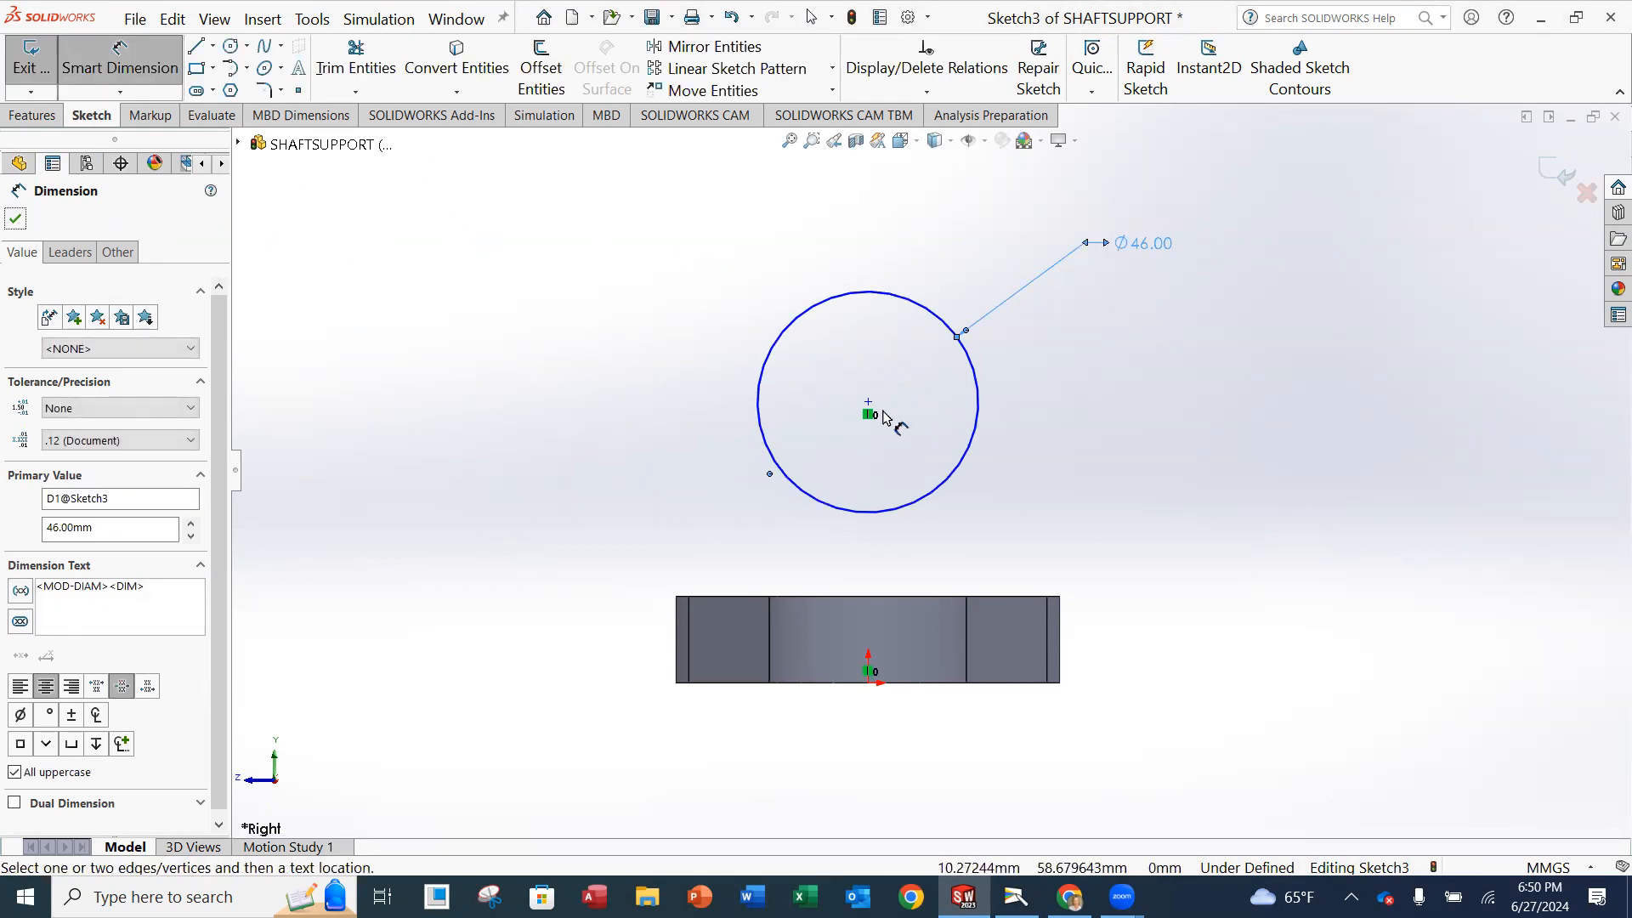
key(Escape)
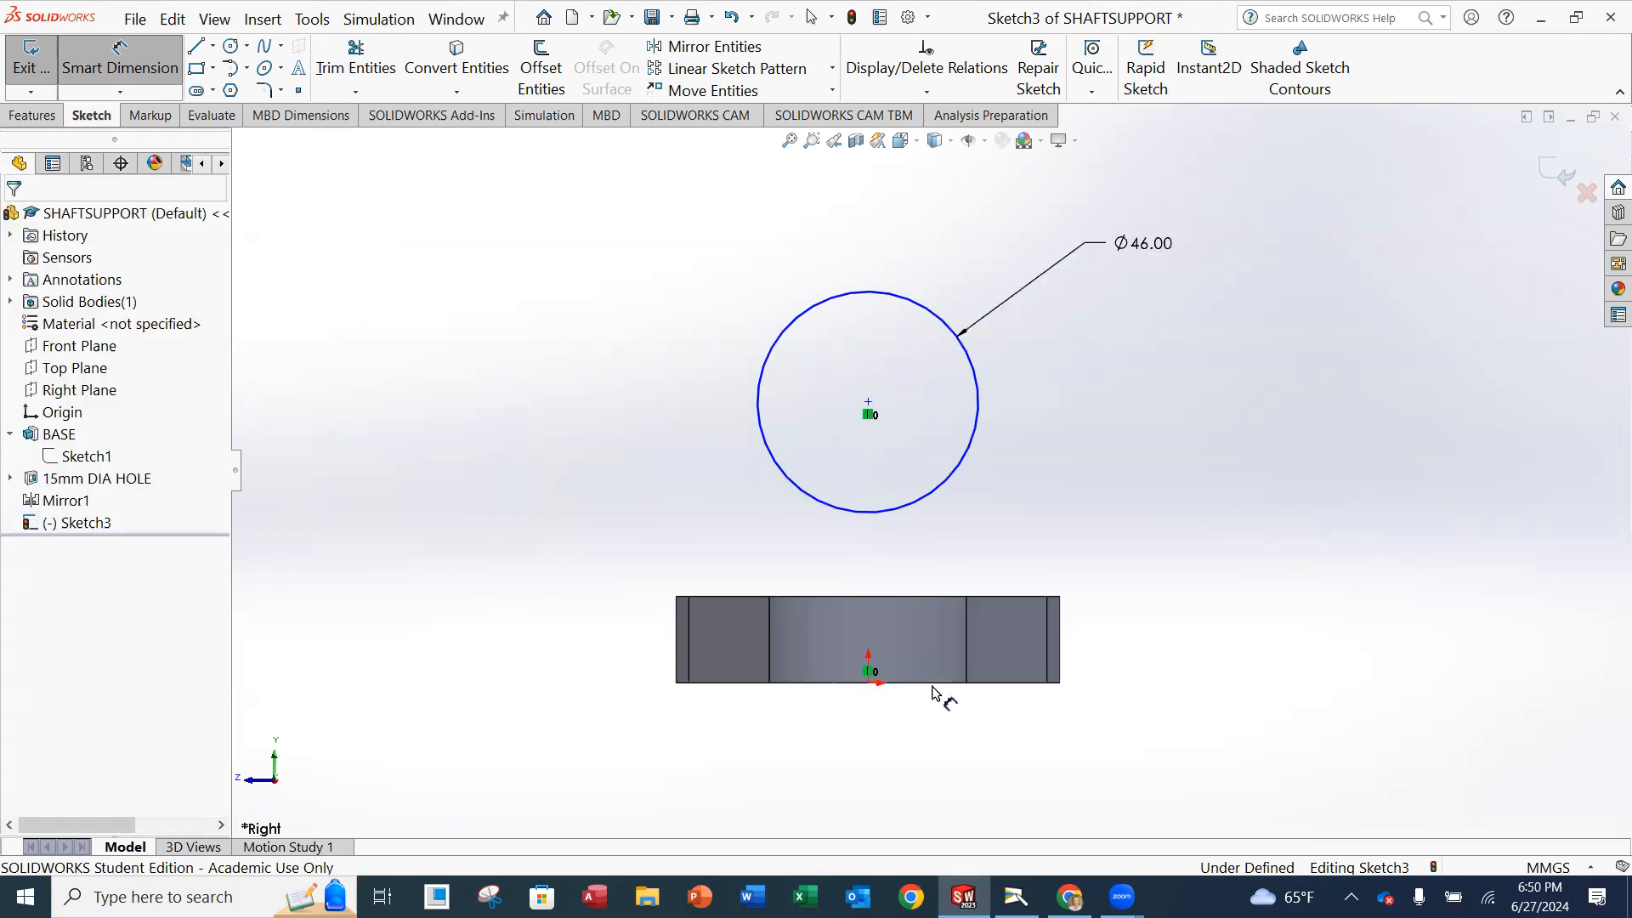
key(Escape)
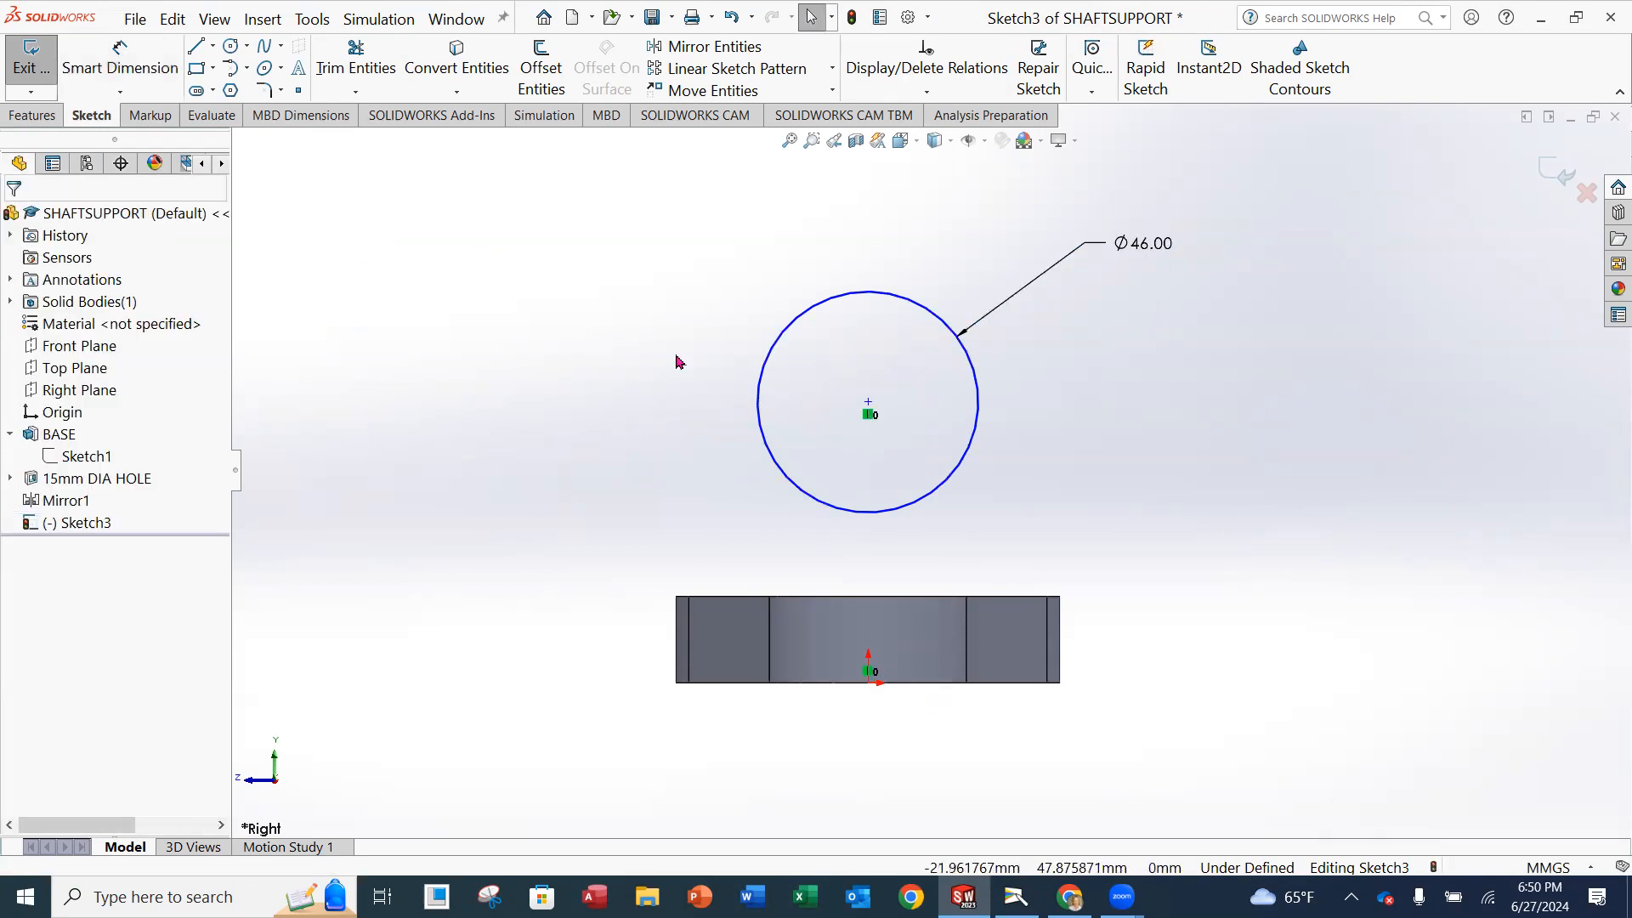
Dimension the vertical distance from the origin to the circle's centre and set it to 58 mm.
click(119, 62)
click(872, 688)
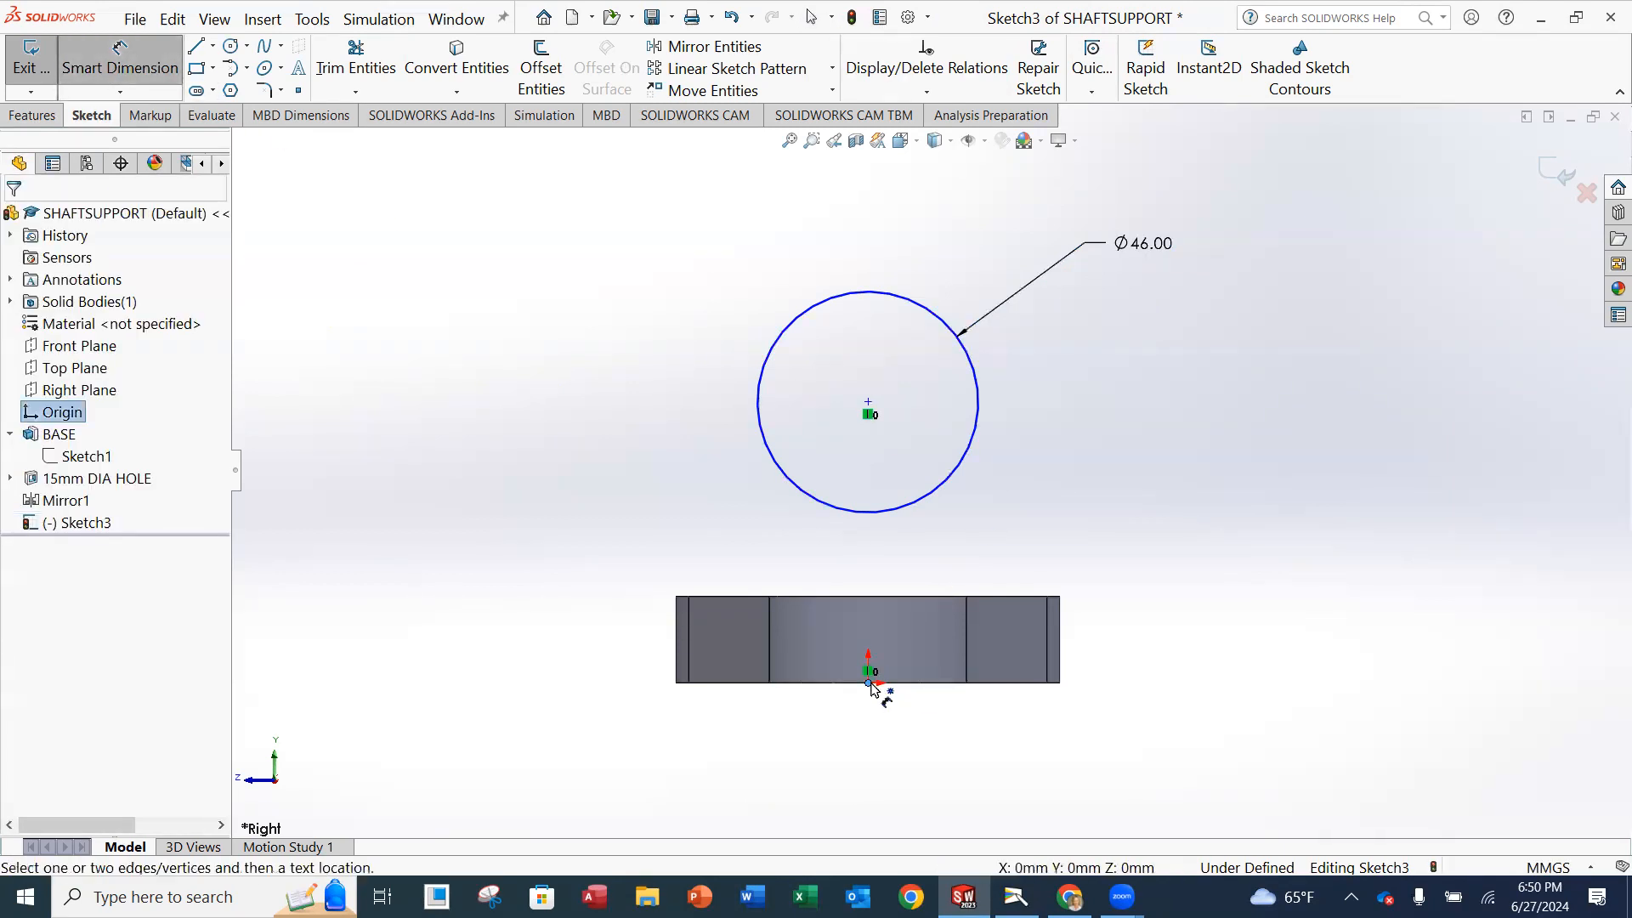
click(873, 403)
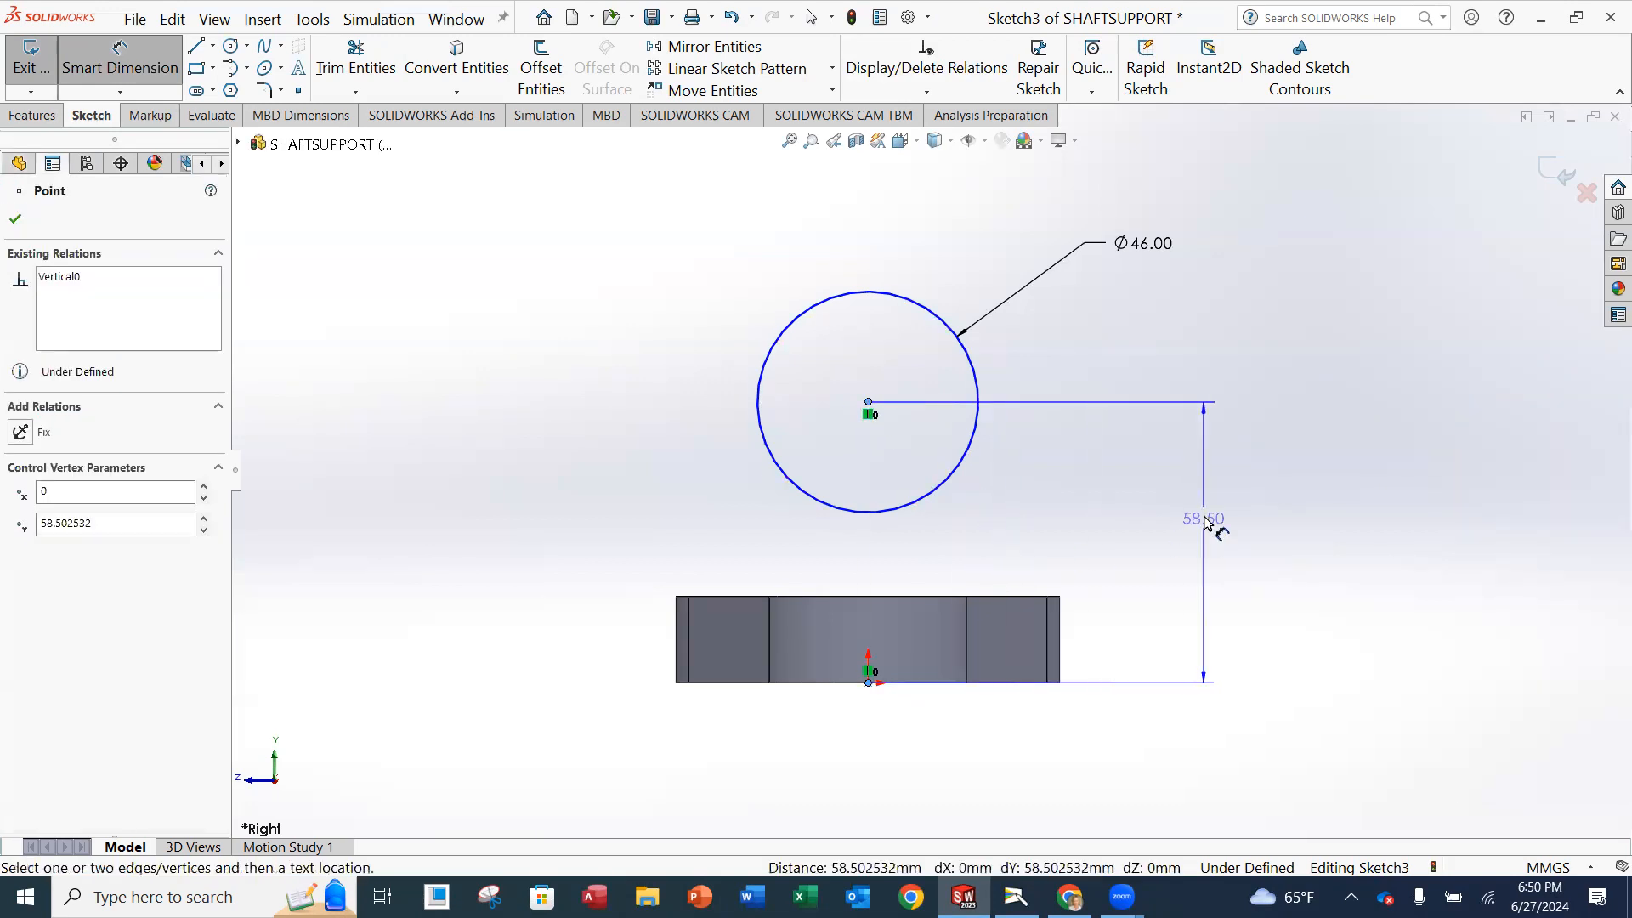
click(1202, 510)
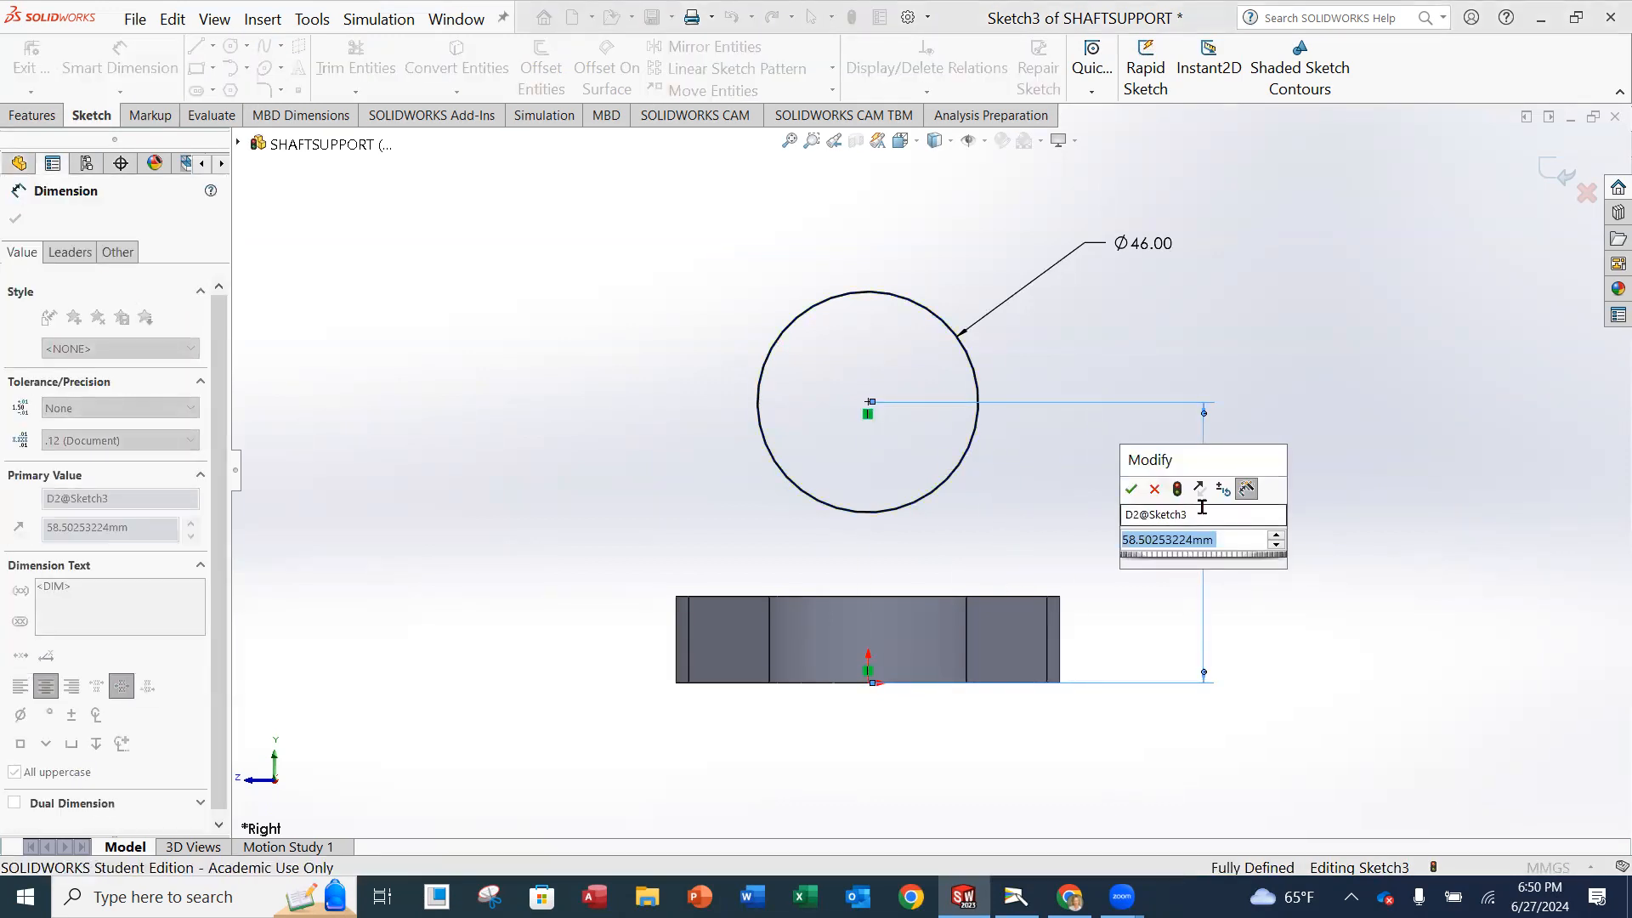
text(58)
key(Return)
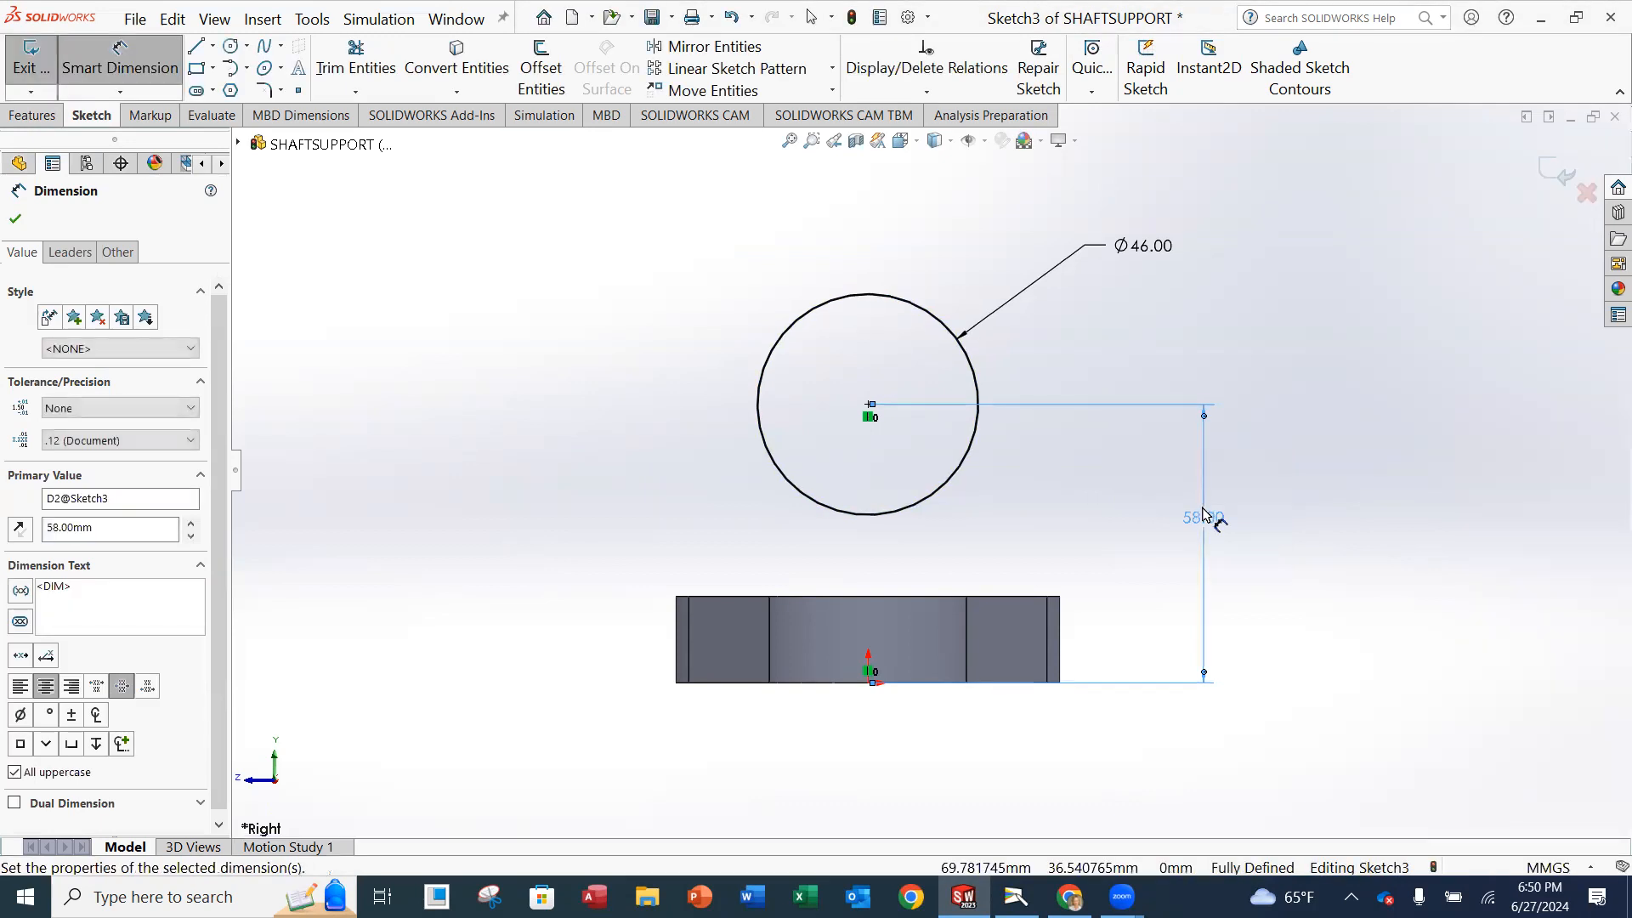
click(15, 221)
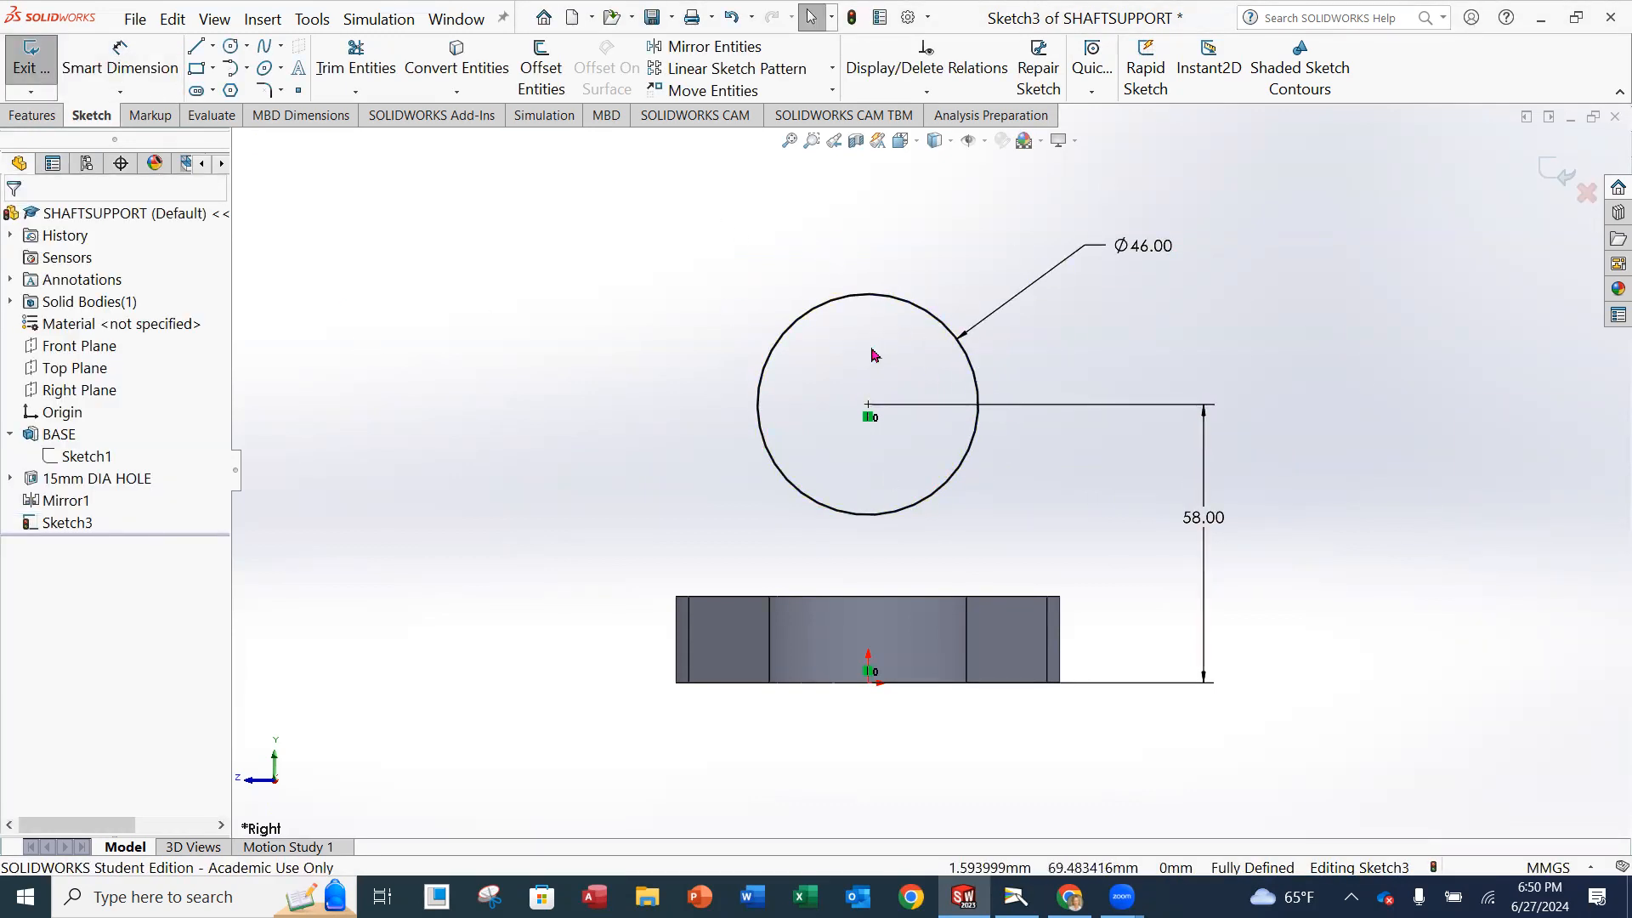
Sketch a concentric inner circle about 27 mm in diameter inside the 46 mm circle.
click(231, 47)
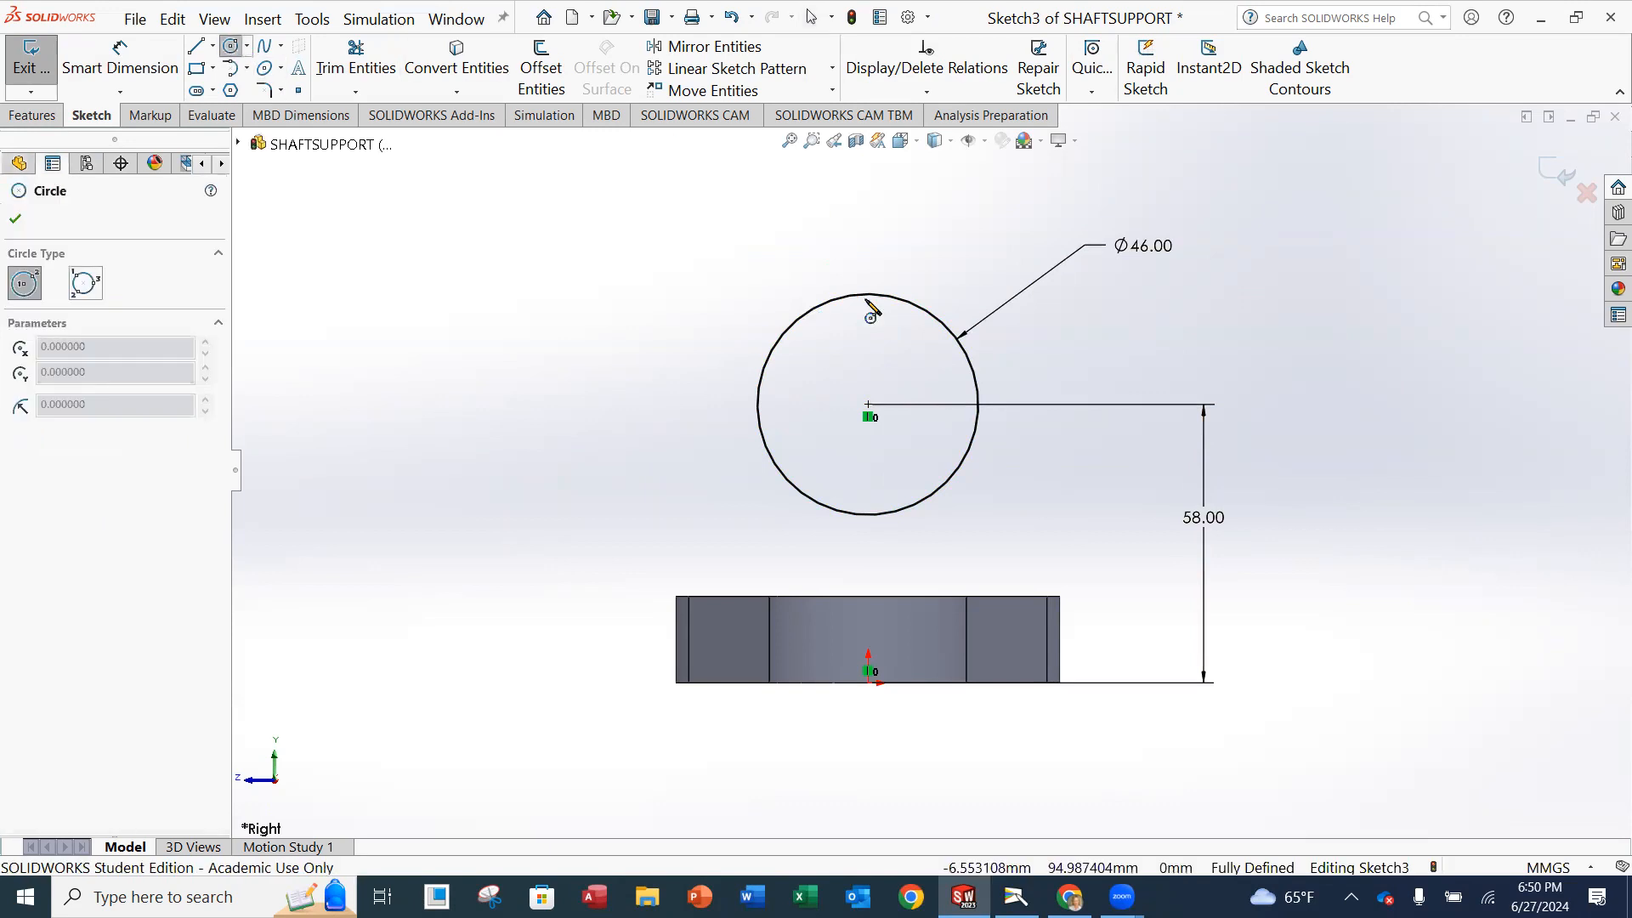
click(868, 405)
click(926, 381)
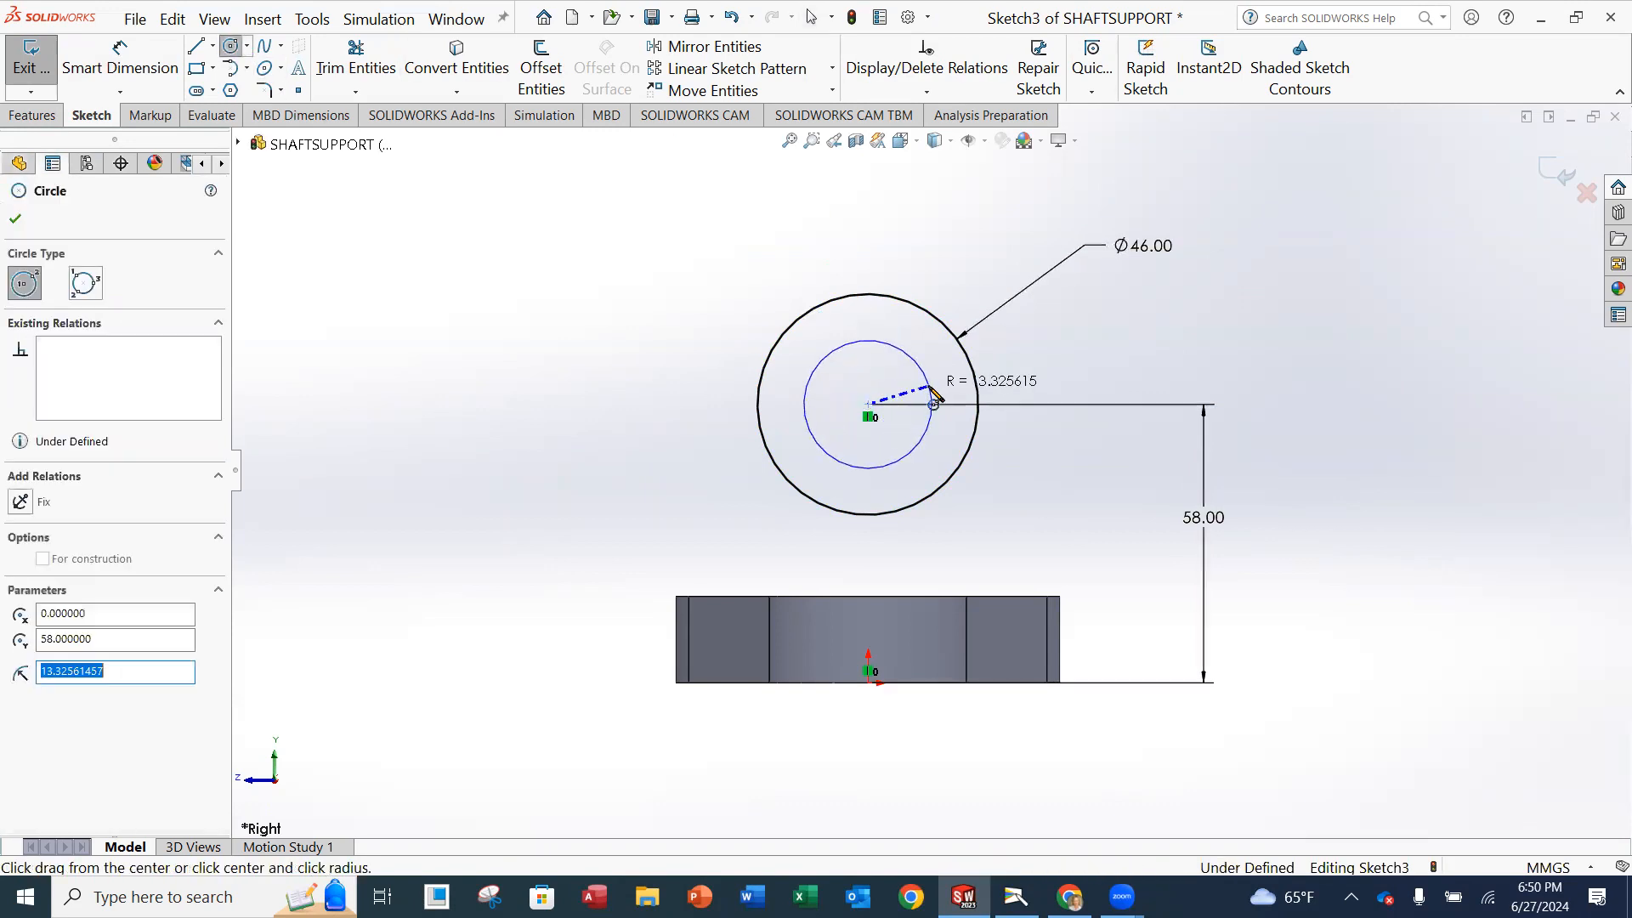
Dimension the inner circle's diameter and set it to 30 mm.
click(120, 59)
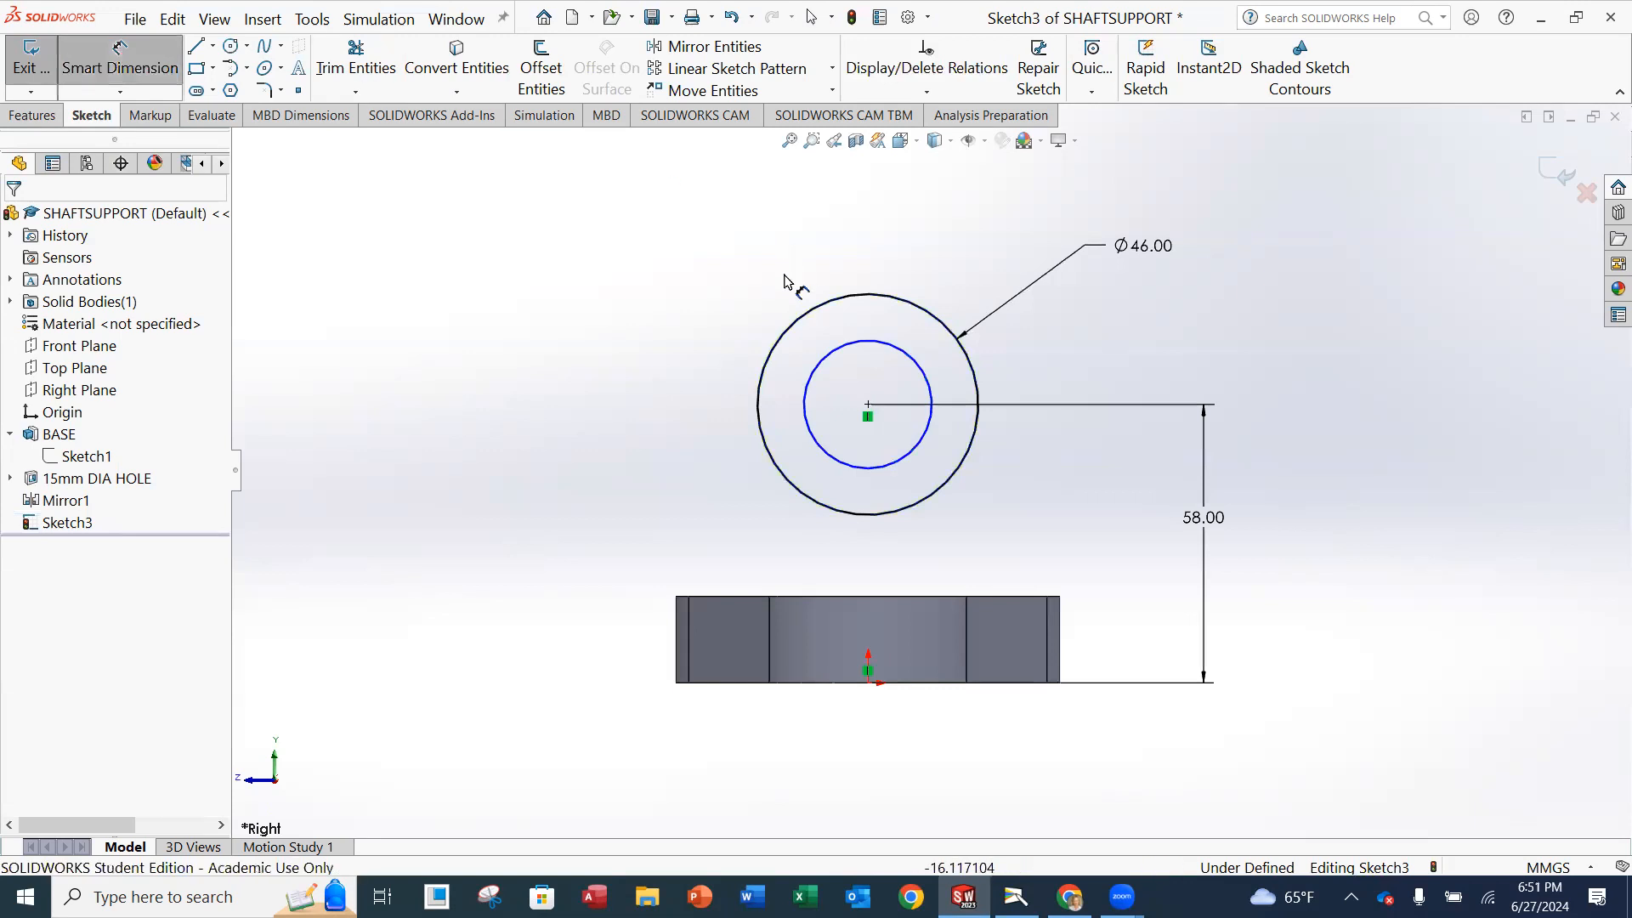
click(838, 359)
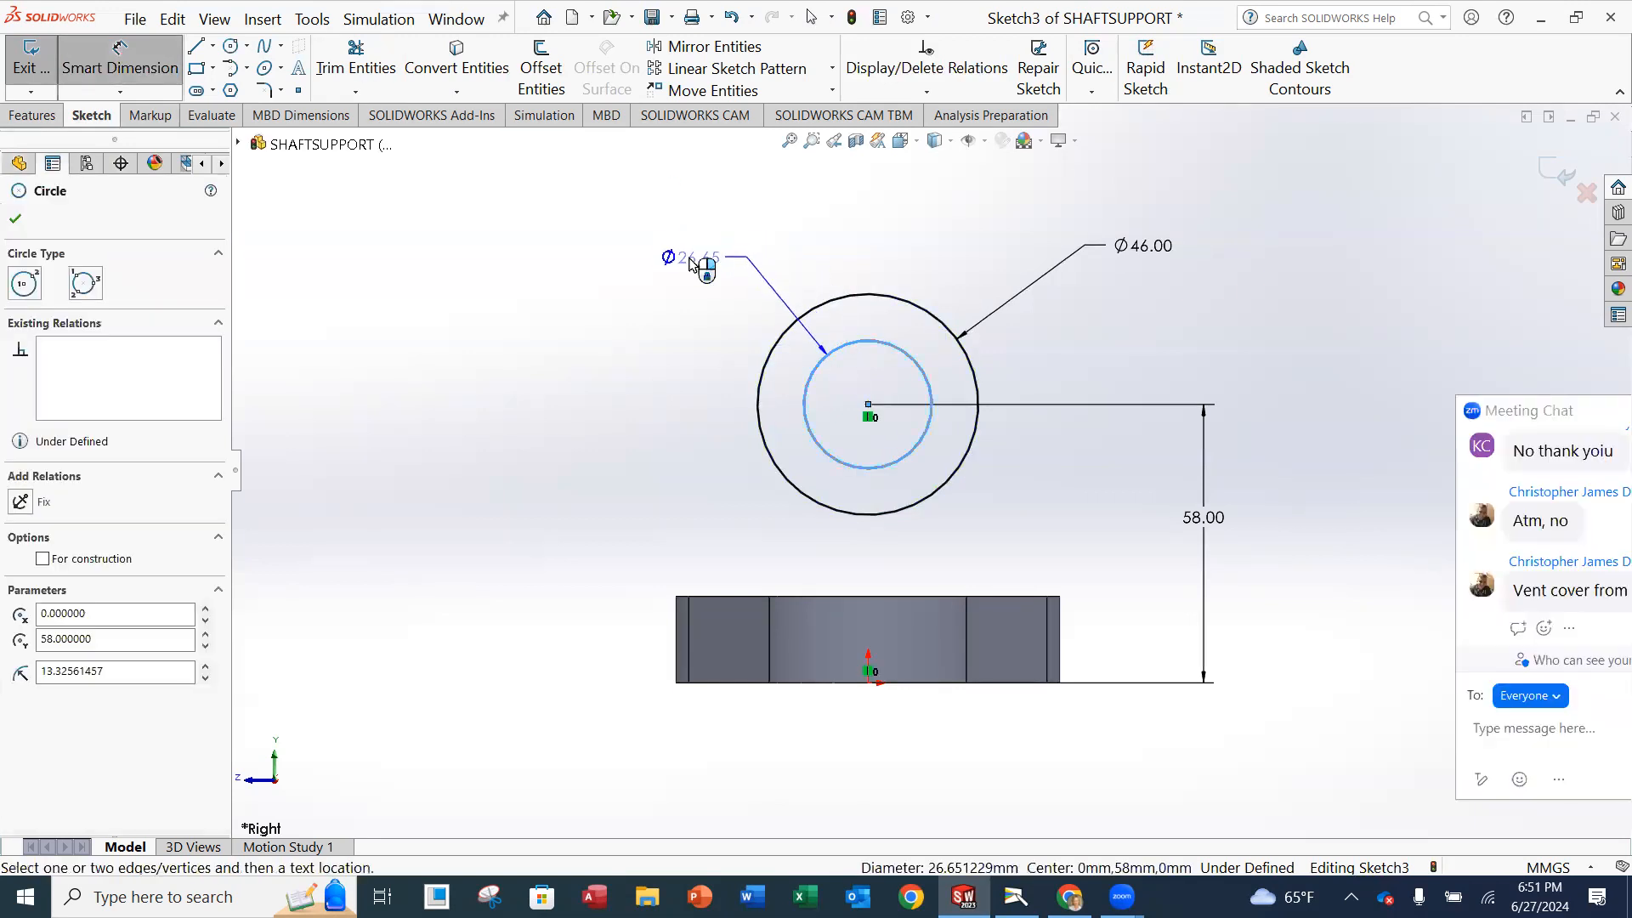
click(676, 255)
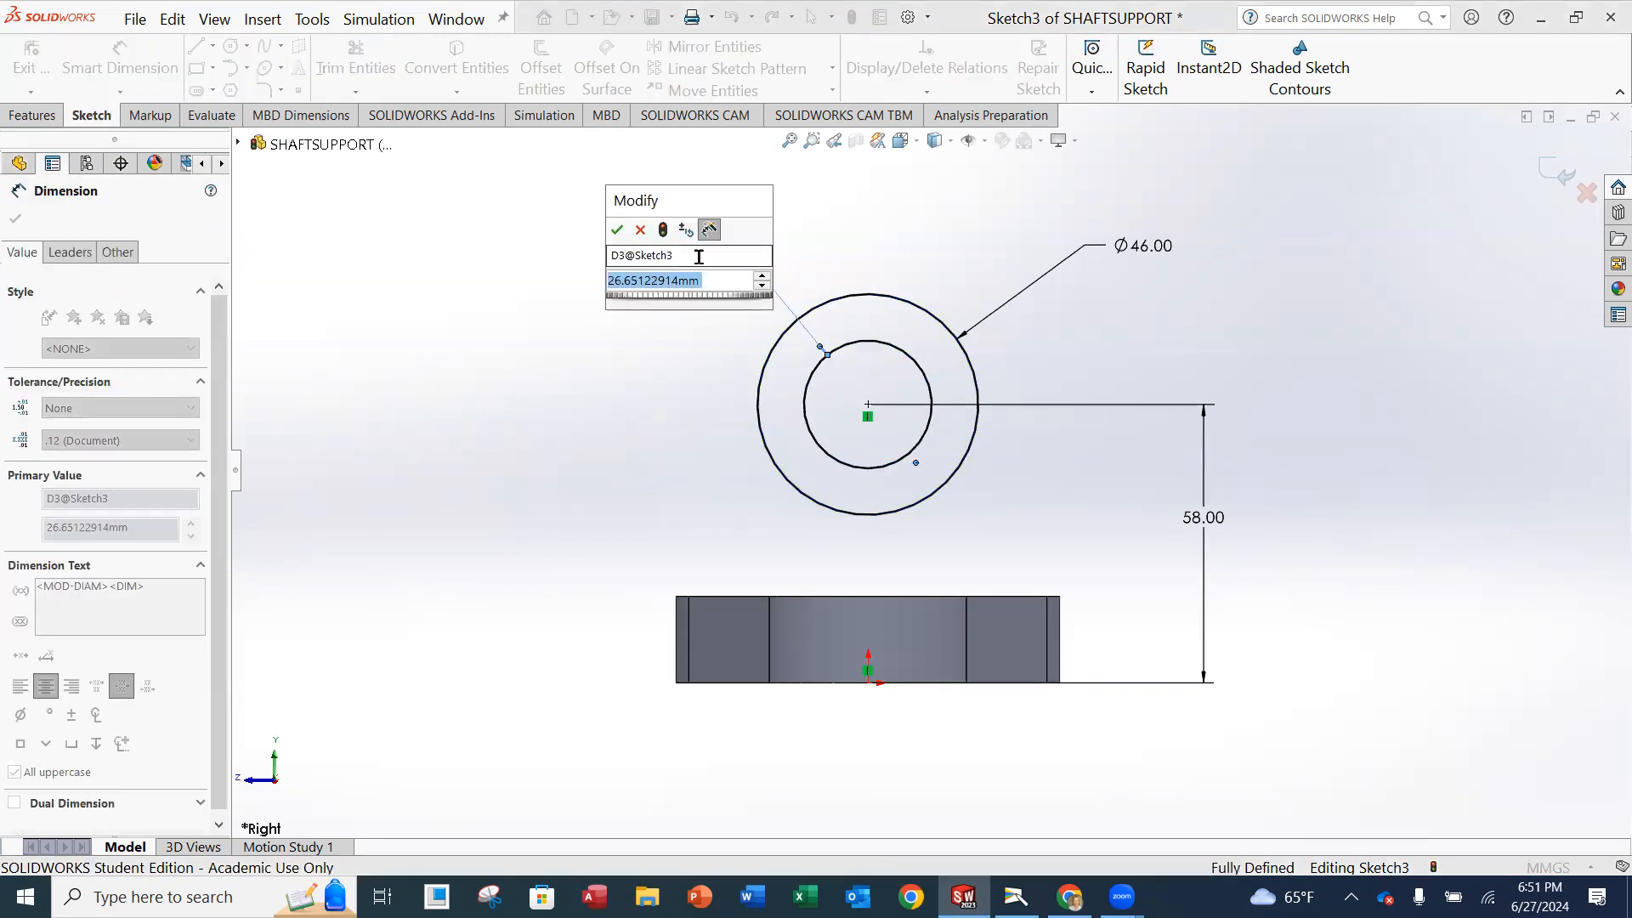
text(30)
key(Return)
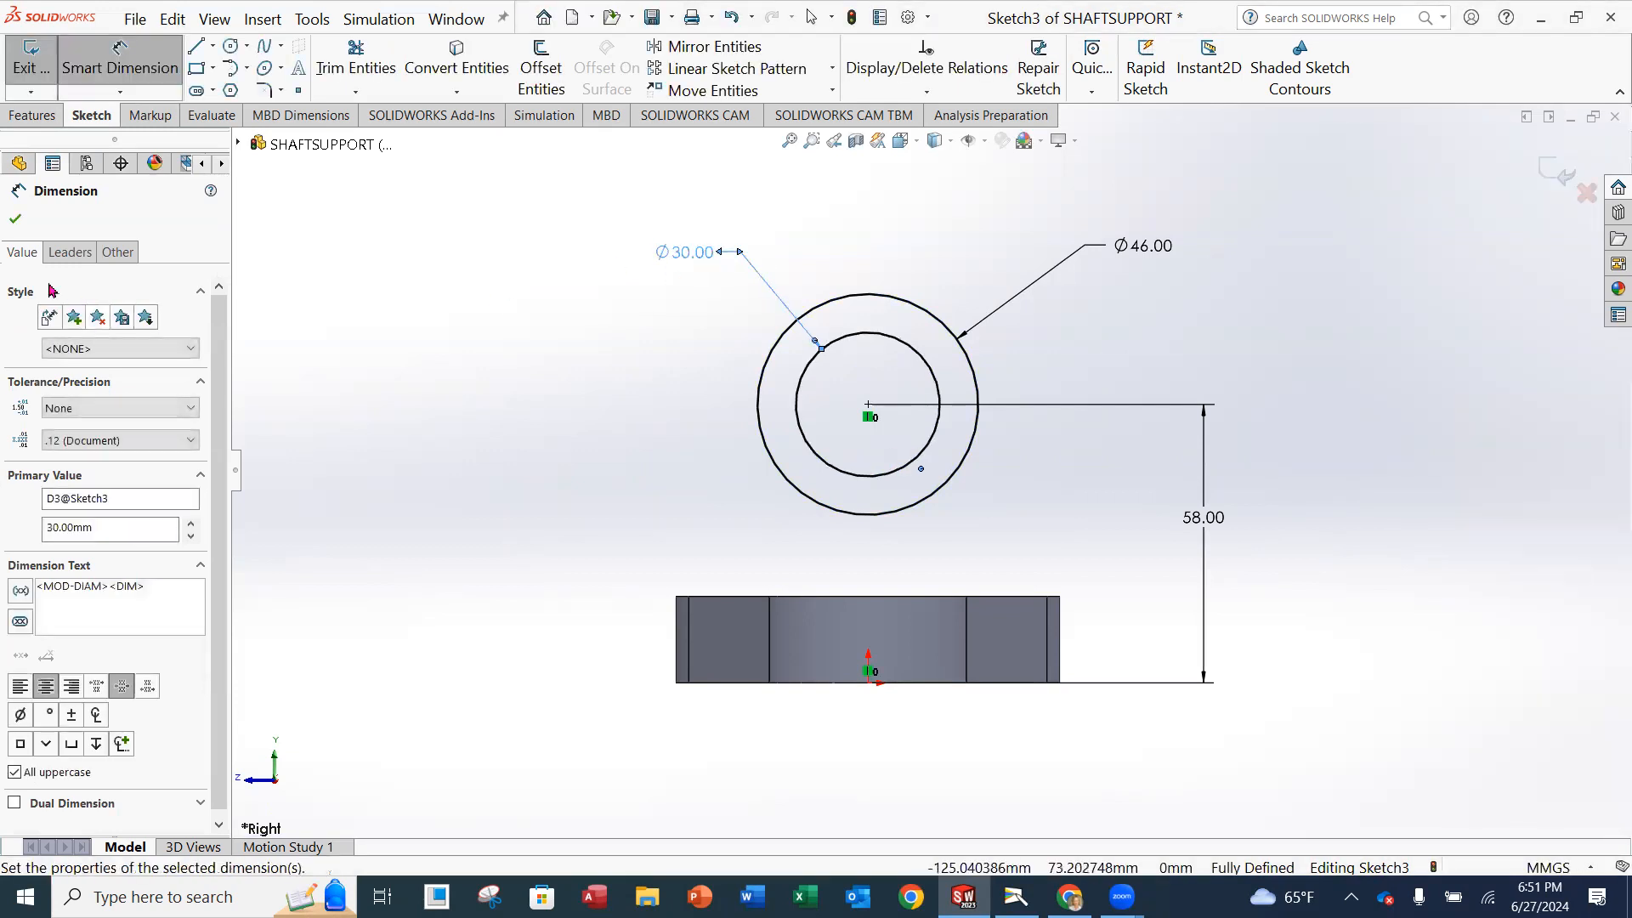
click(16, 219)
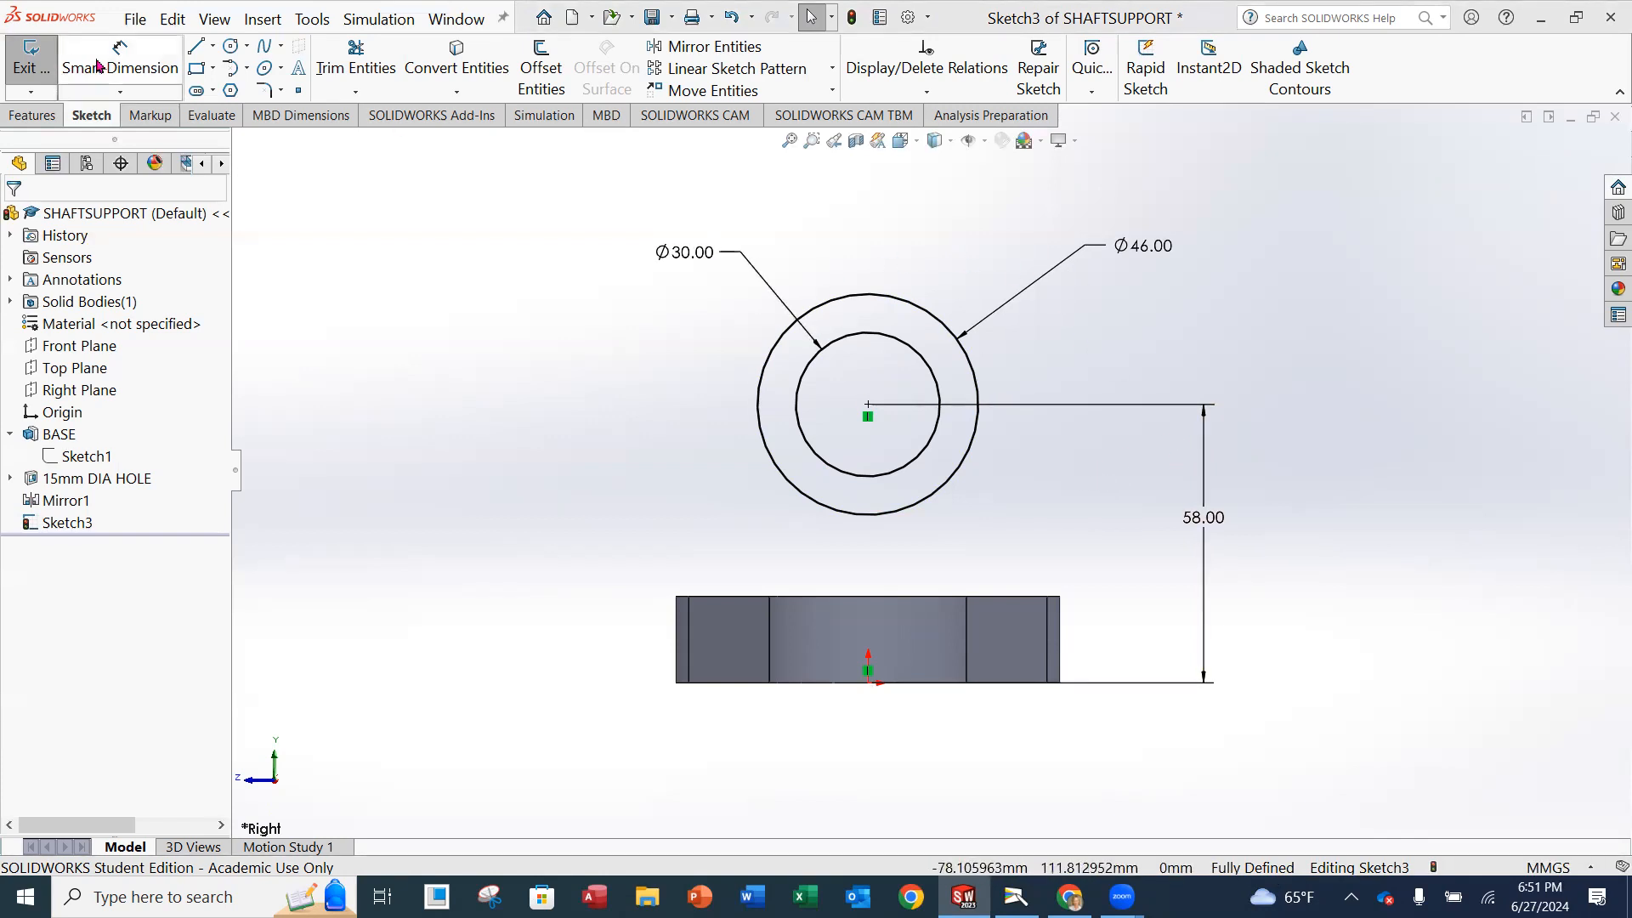
Extrude the 46/30 mm ring profile symmetrically about its sketch plane using Mid Plane with a depth of 40 mm.
click(28, 61)
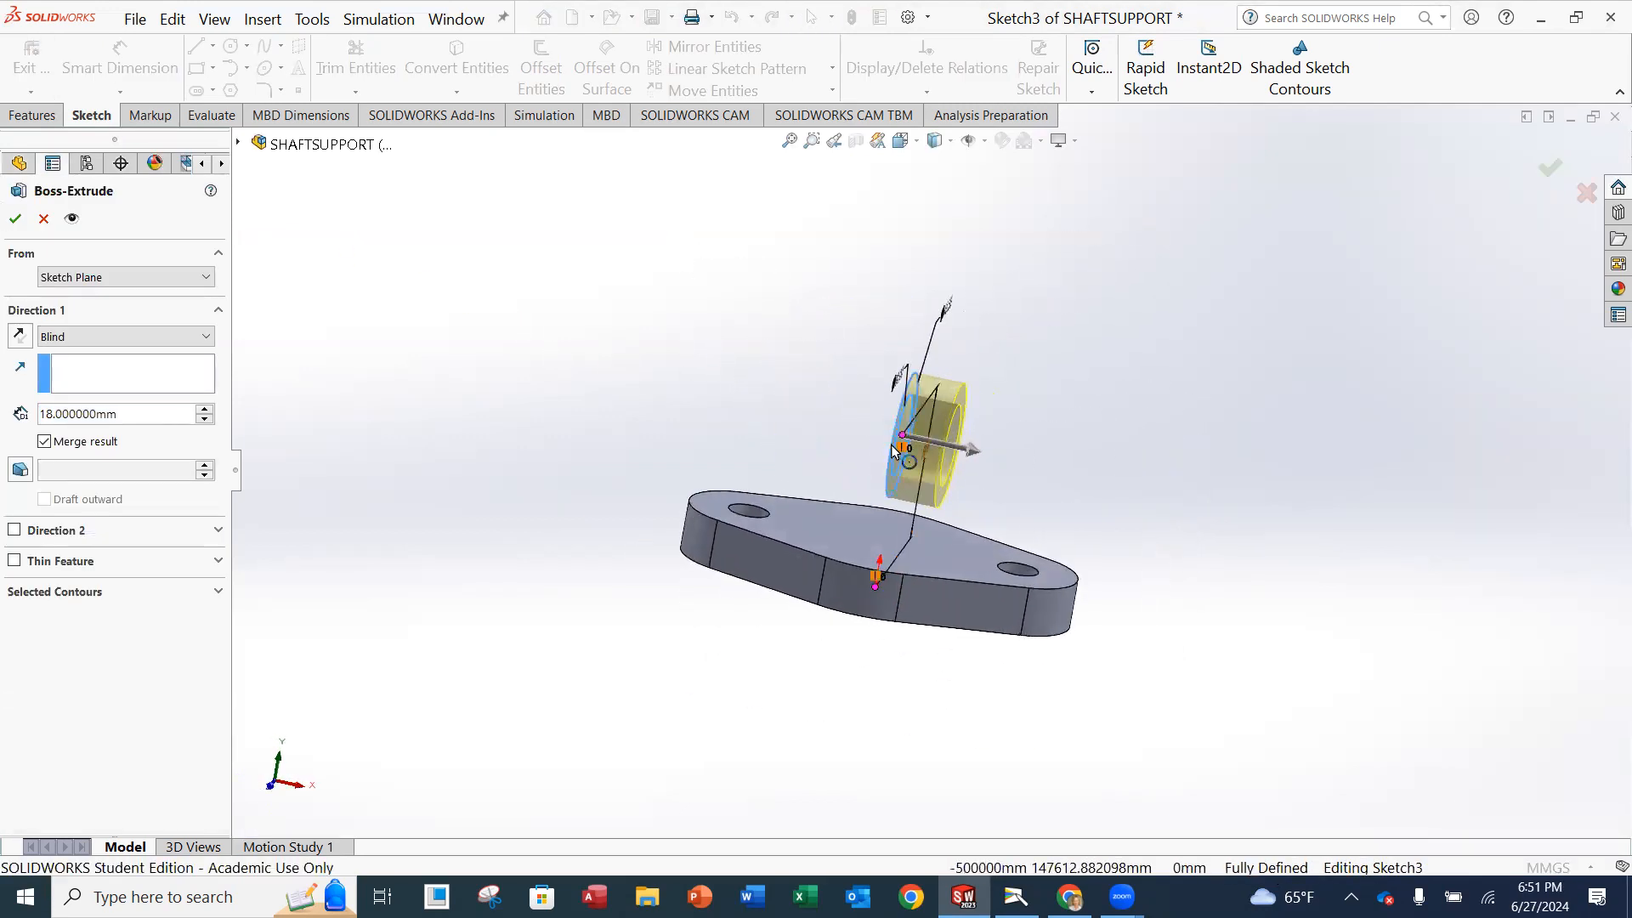
click(132, 334)
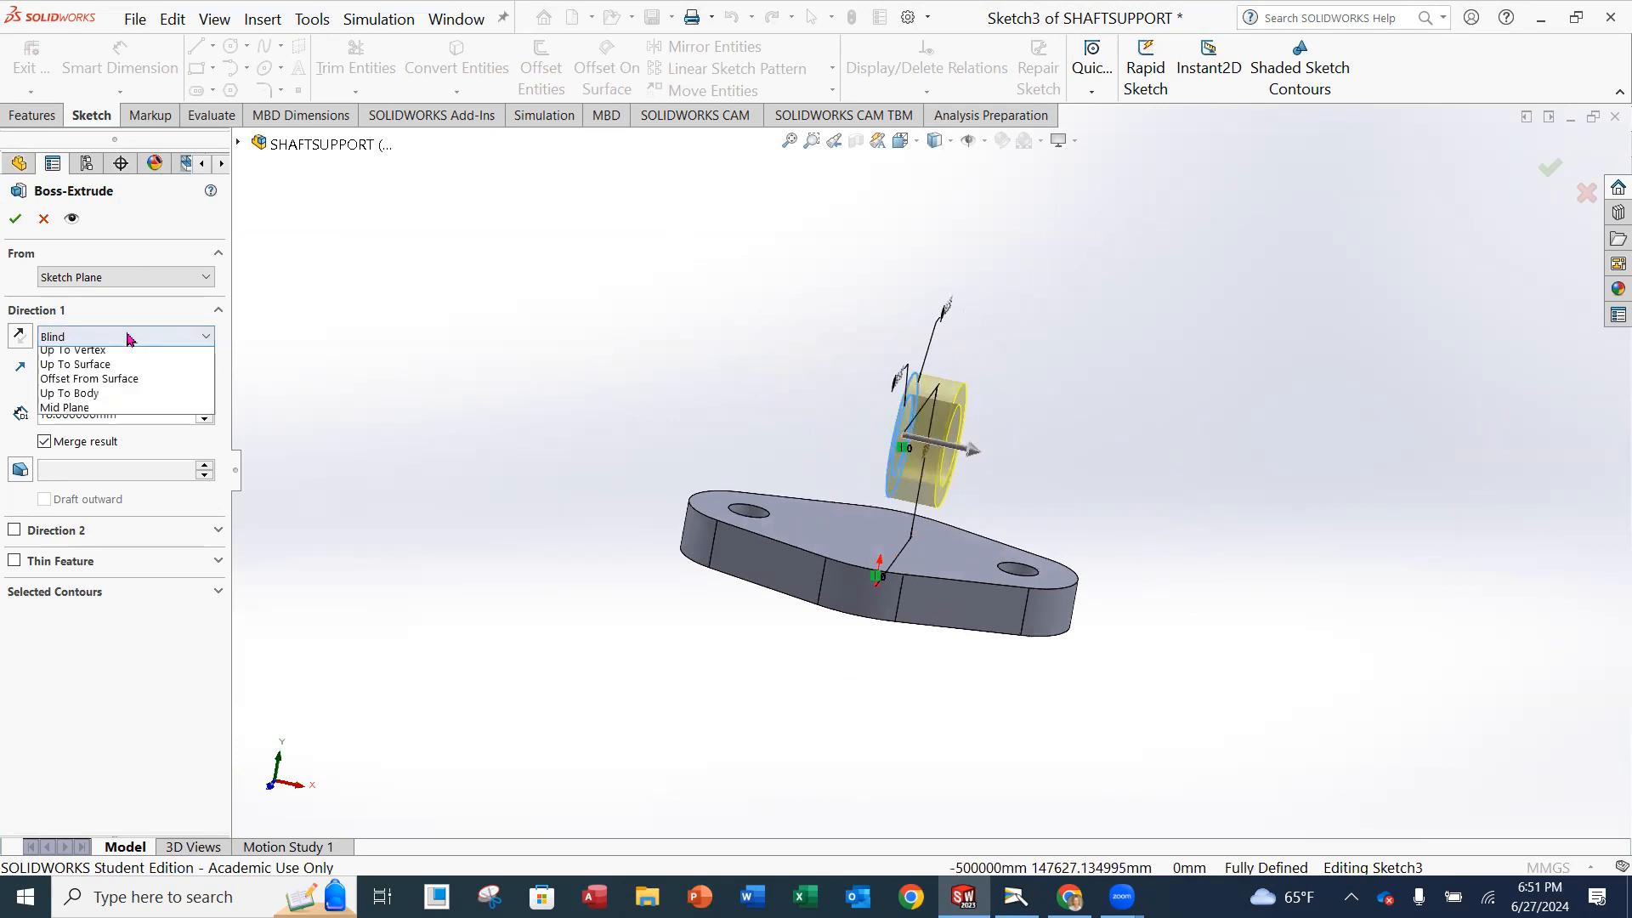
click(116, 442)
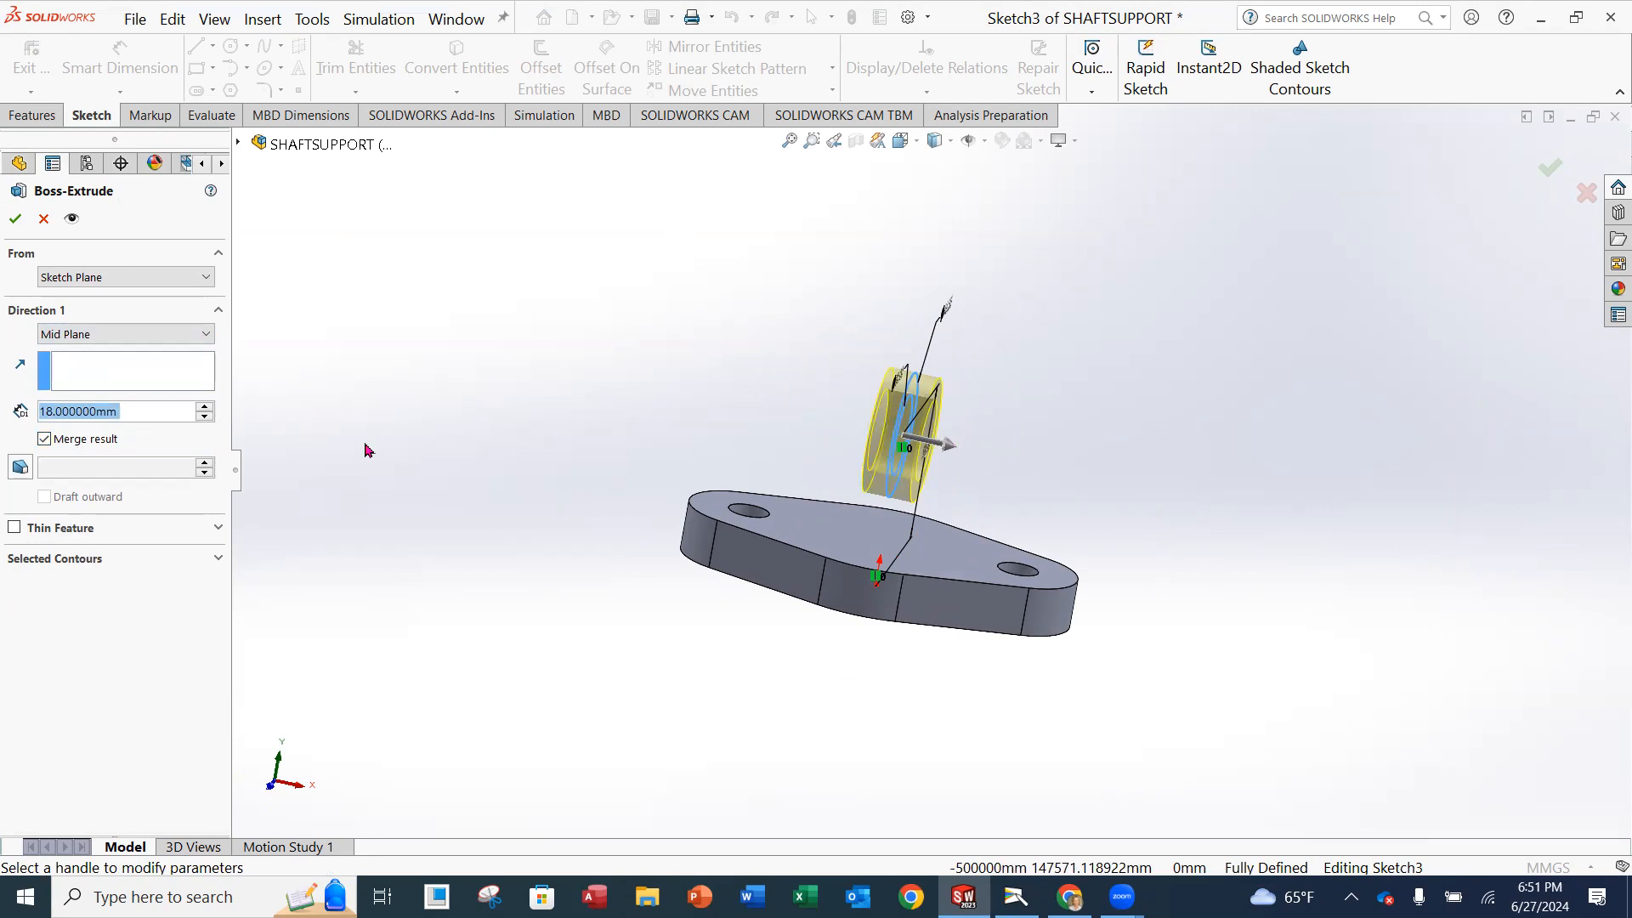
text(40)
key(Return)
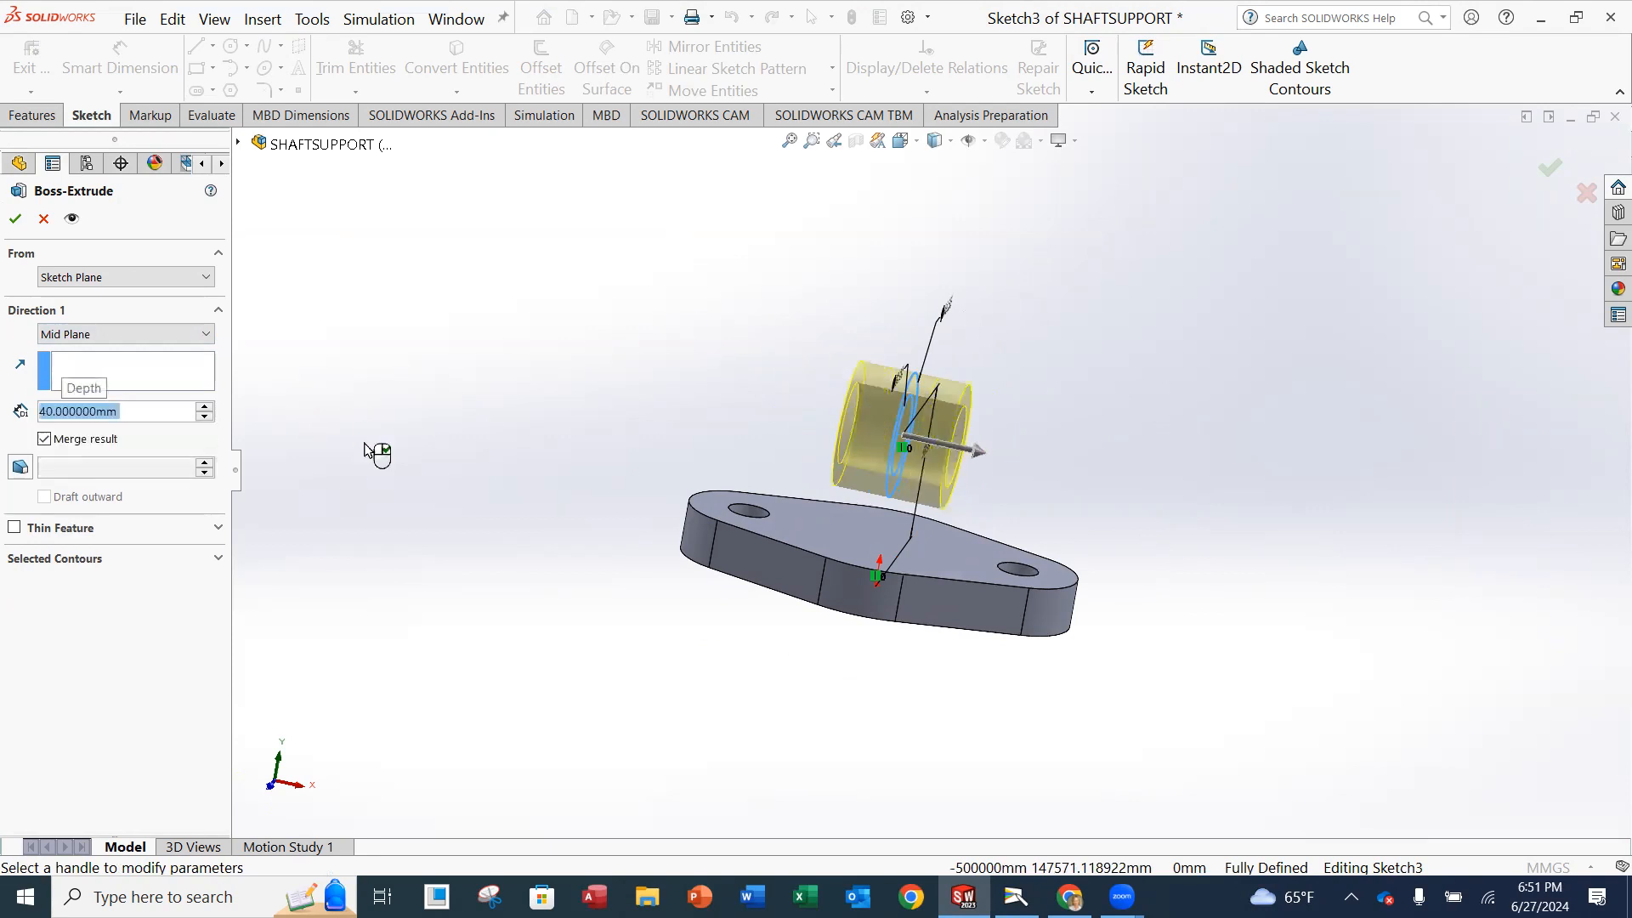
middle_drag(1045, 323, 1031, 394)
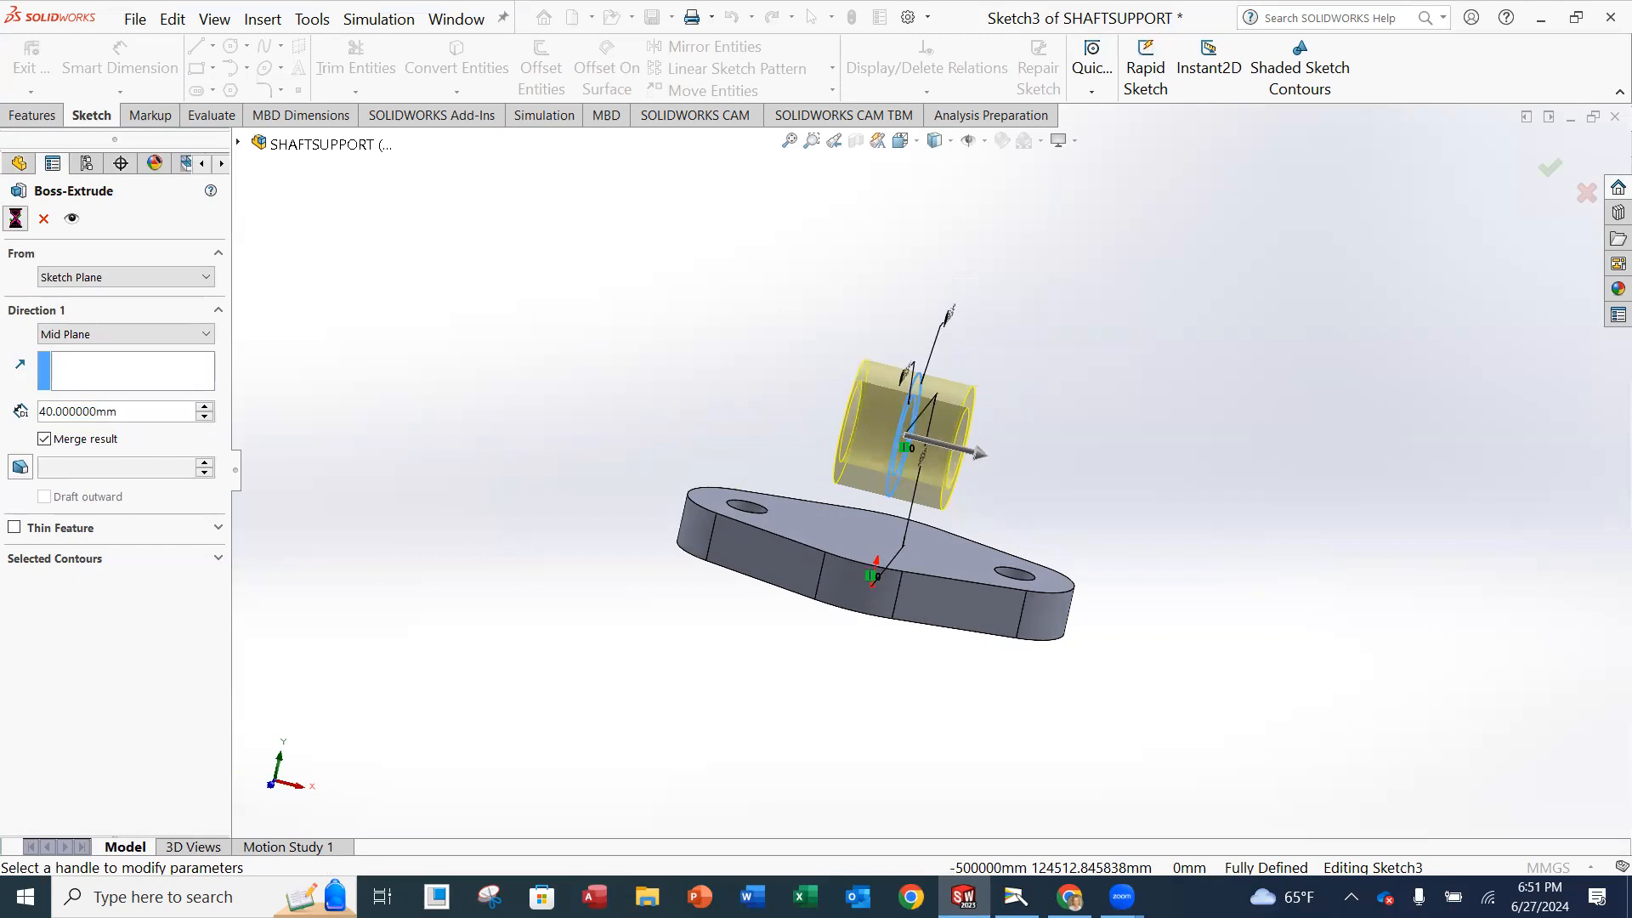
middle_drag(1241, 478, 1120, 427)
Rename the newly extruded ring feature as TUBE and save the part.
click(81, 521)
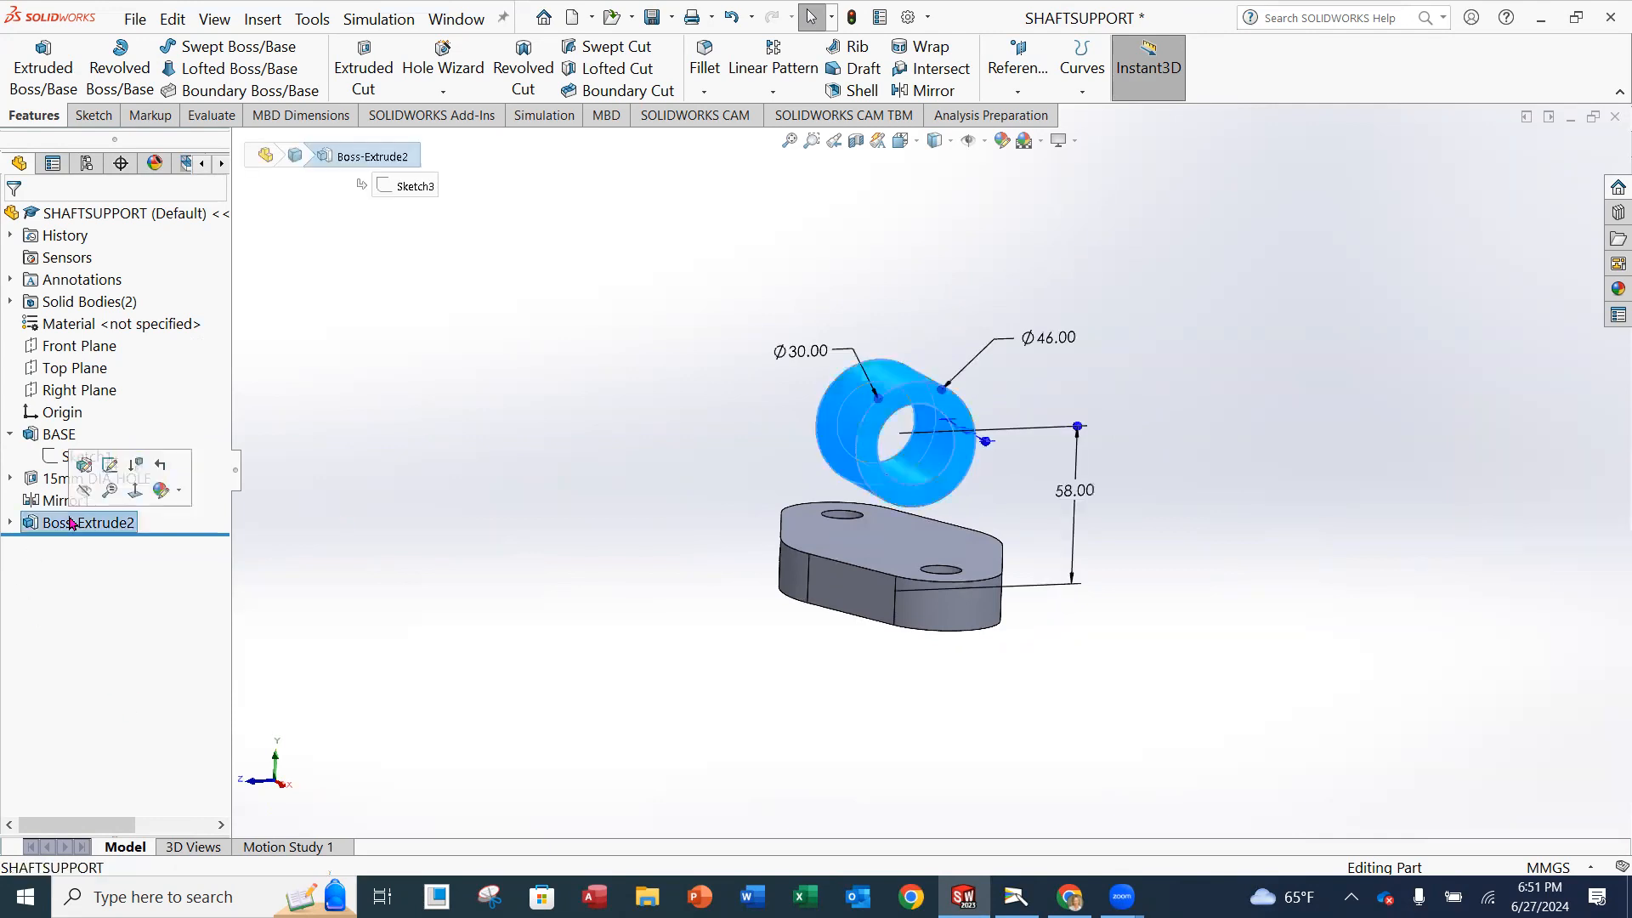
right_click(70, 520)
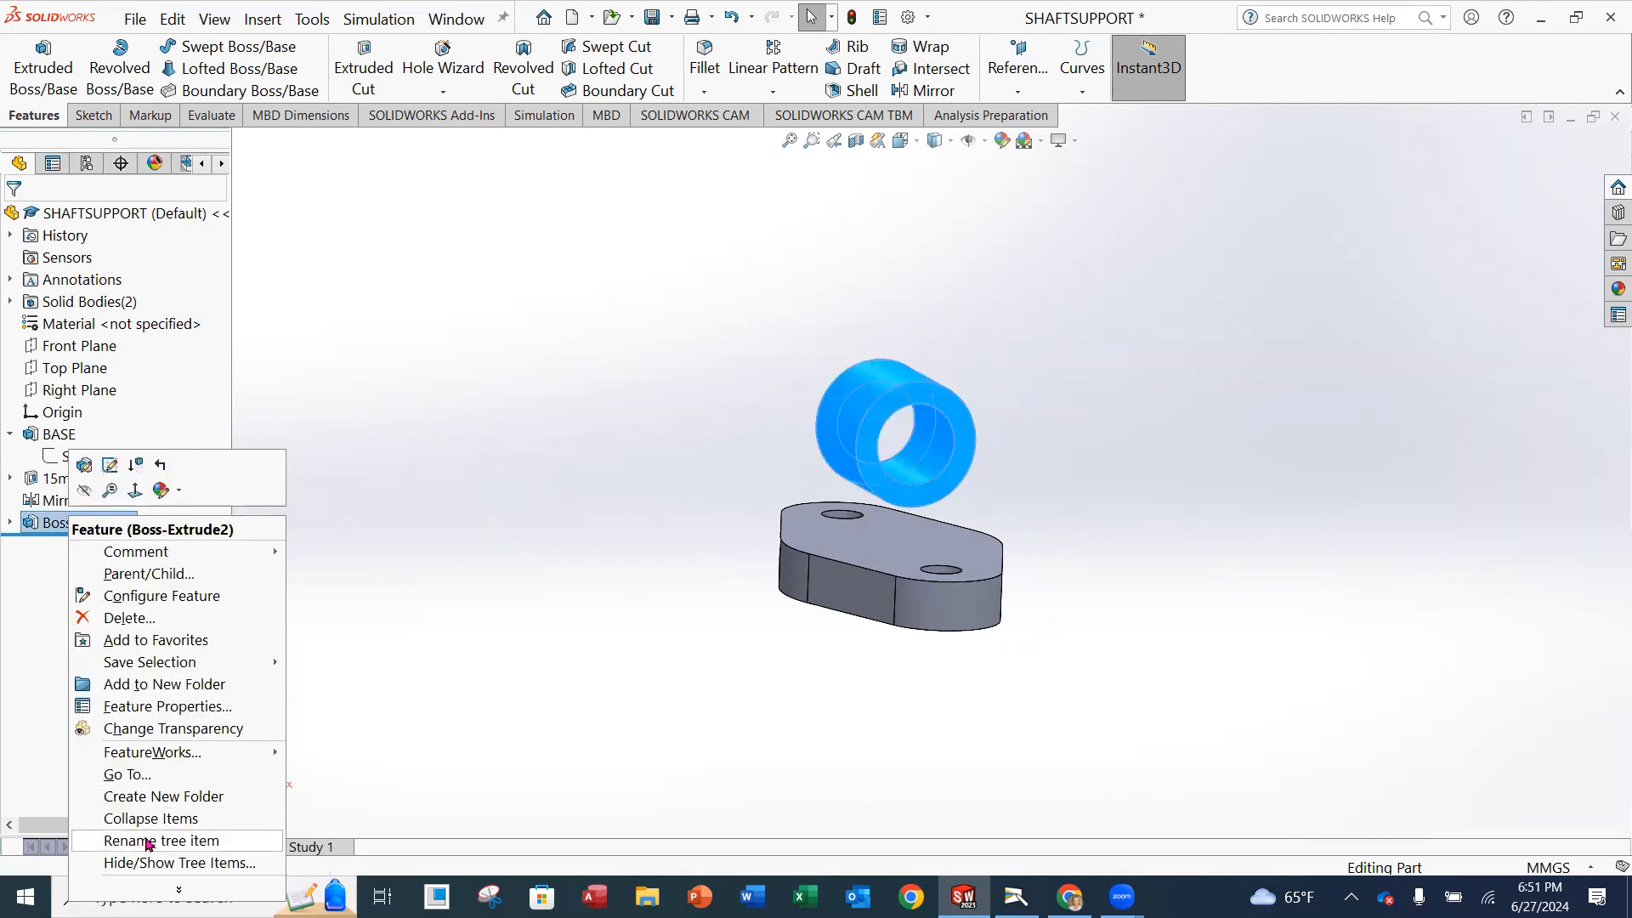
click(149, 840)
text(TUBW)
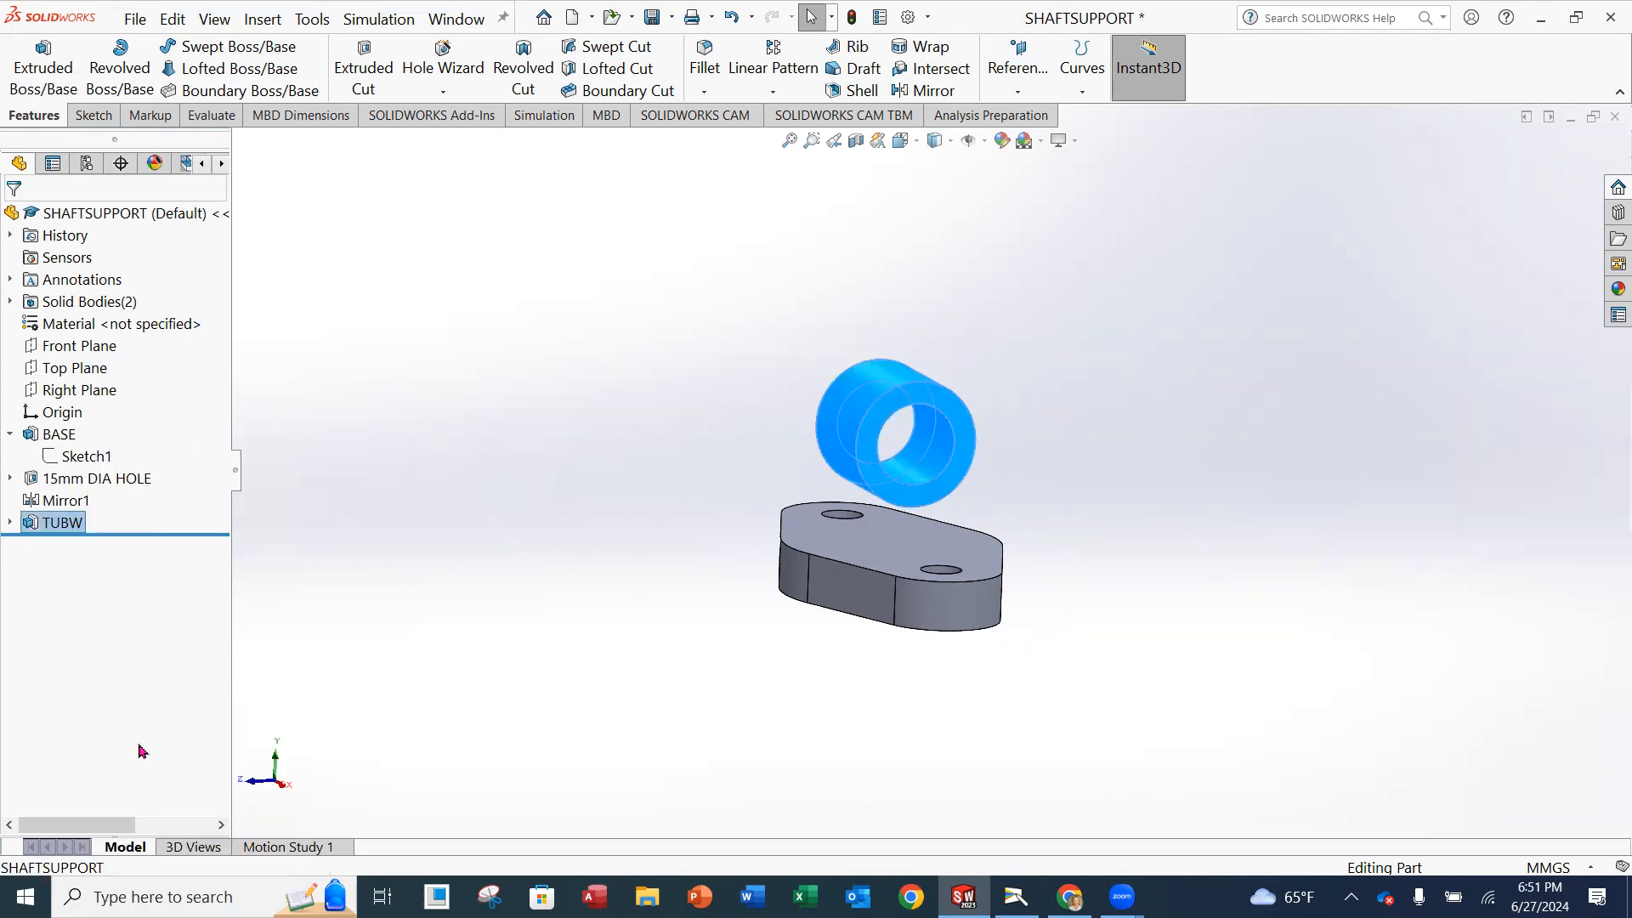
click(62, 523)
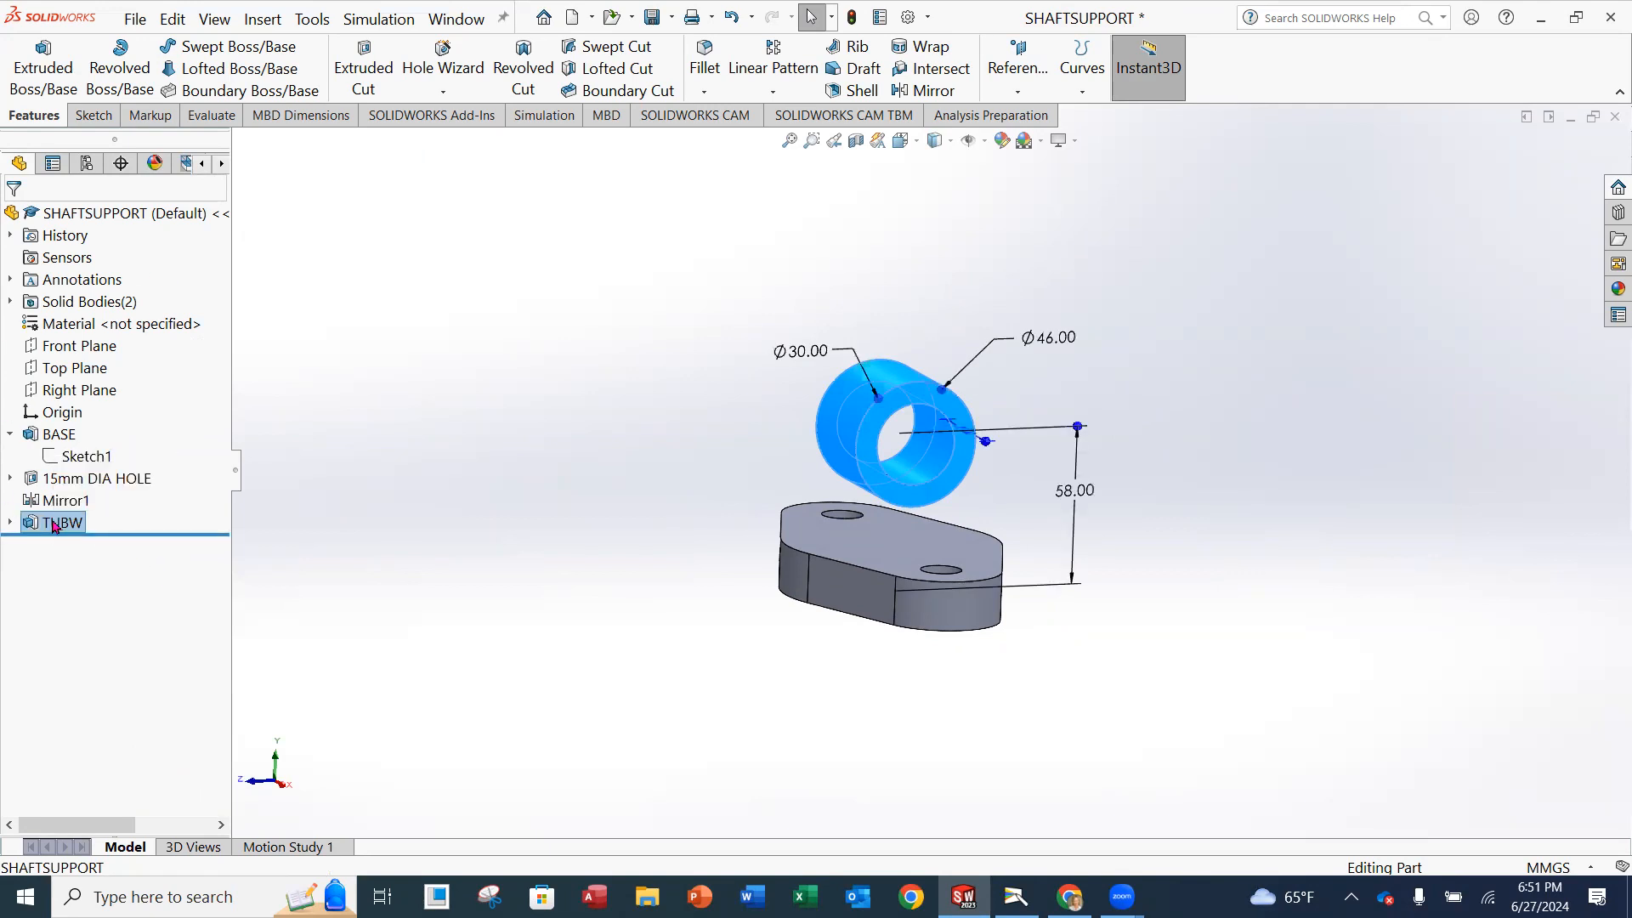
right_click(61, 523)
click(119, 845)
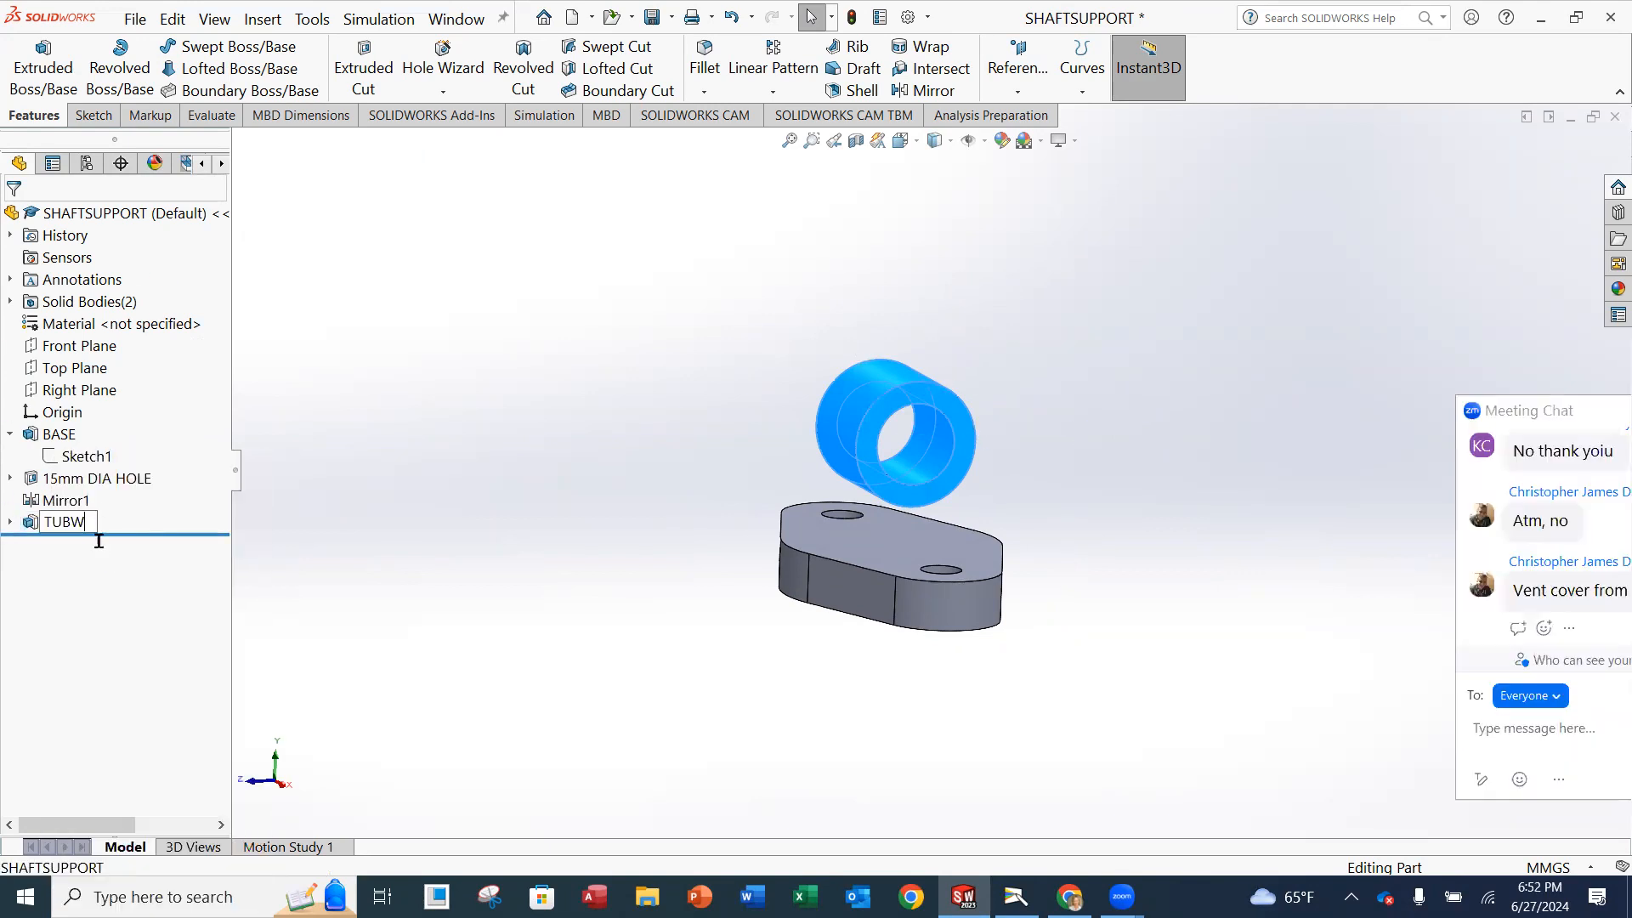
key(BackSpace)
text(E)
click(347, 242)
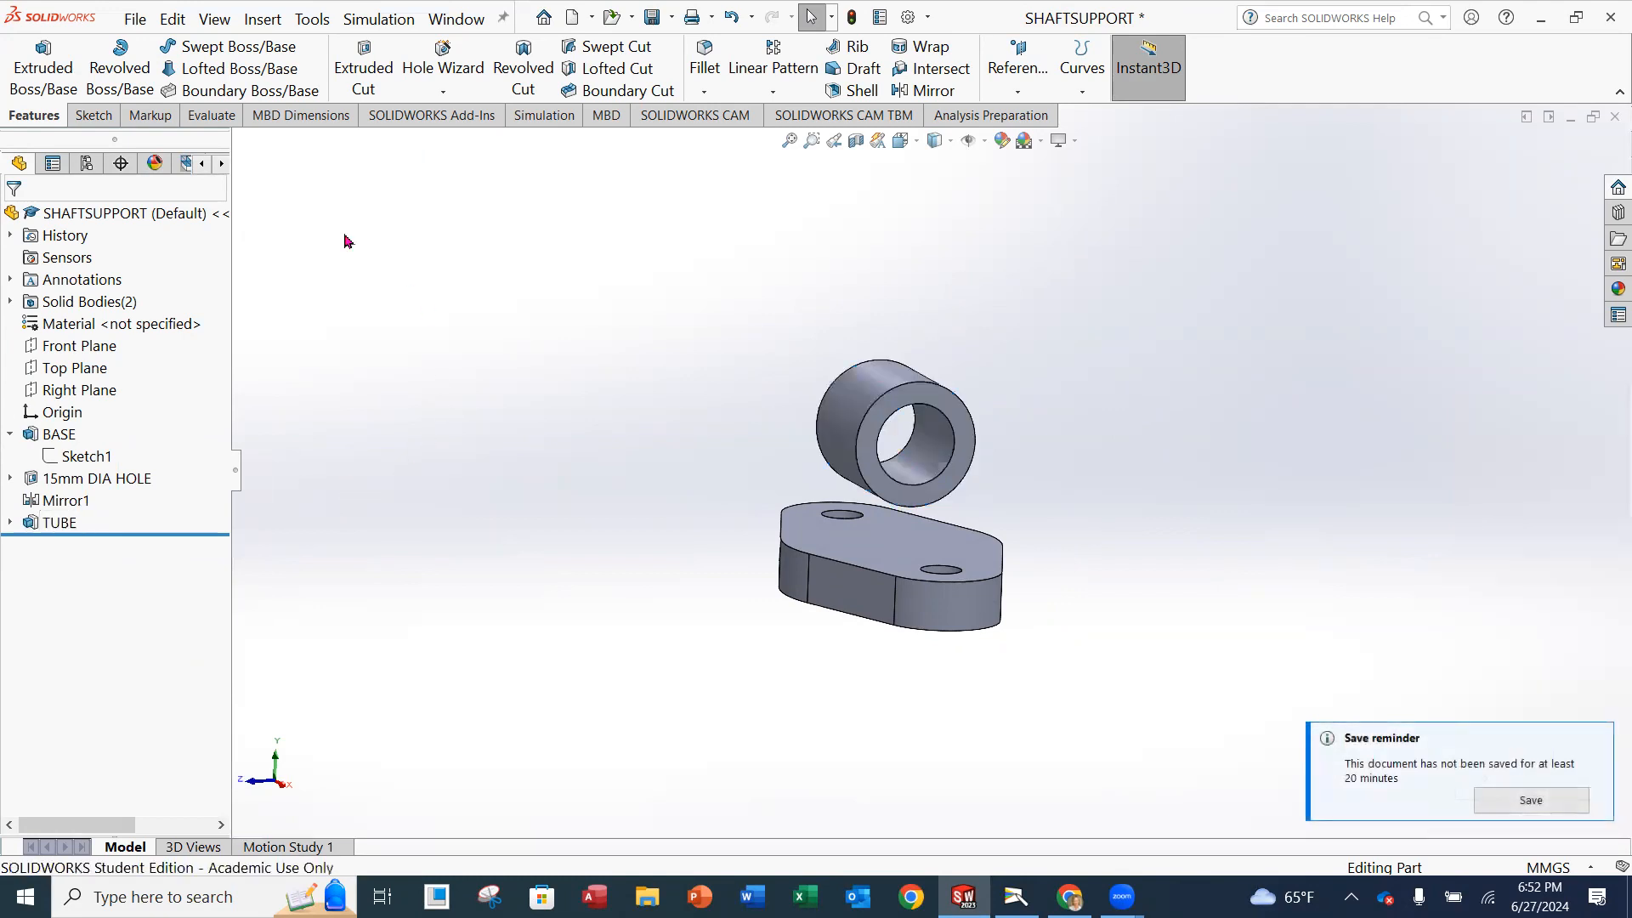
click(135, 19)
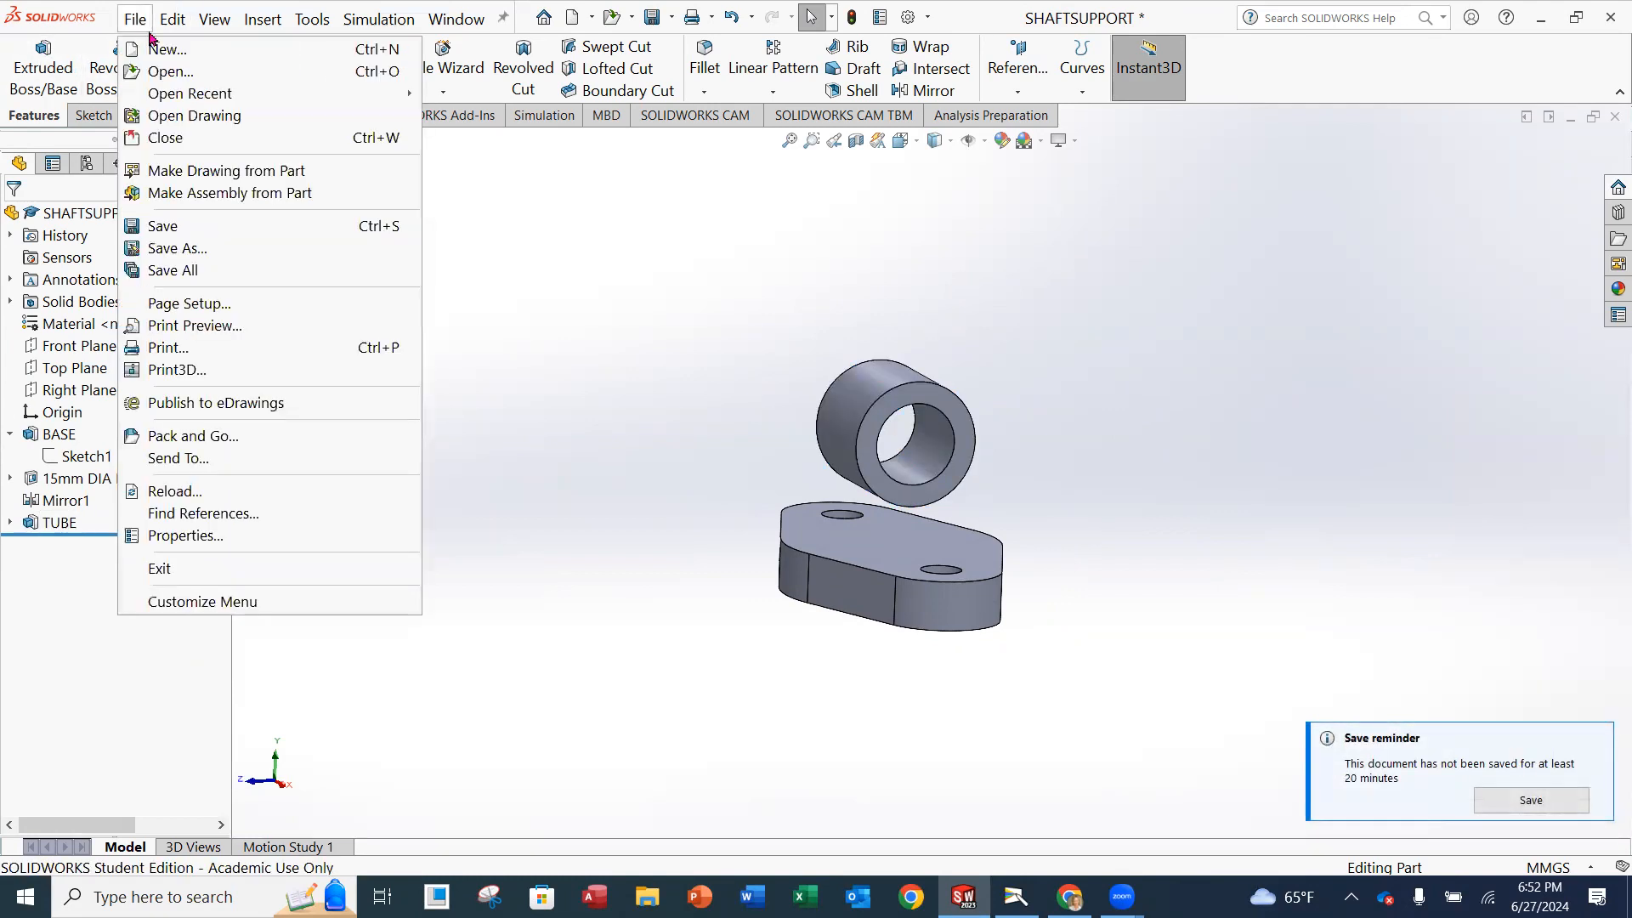
click(162, 225)
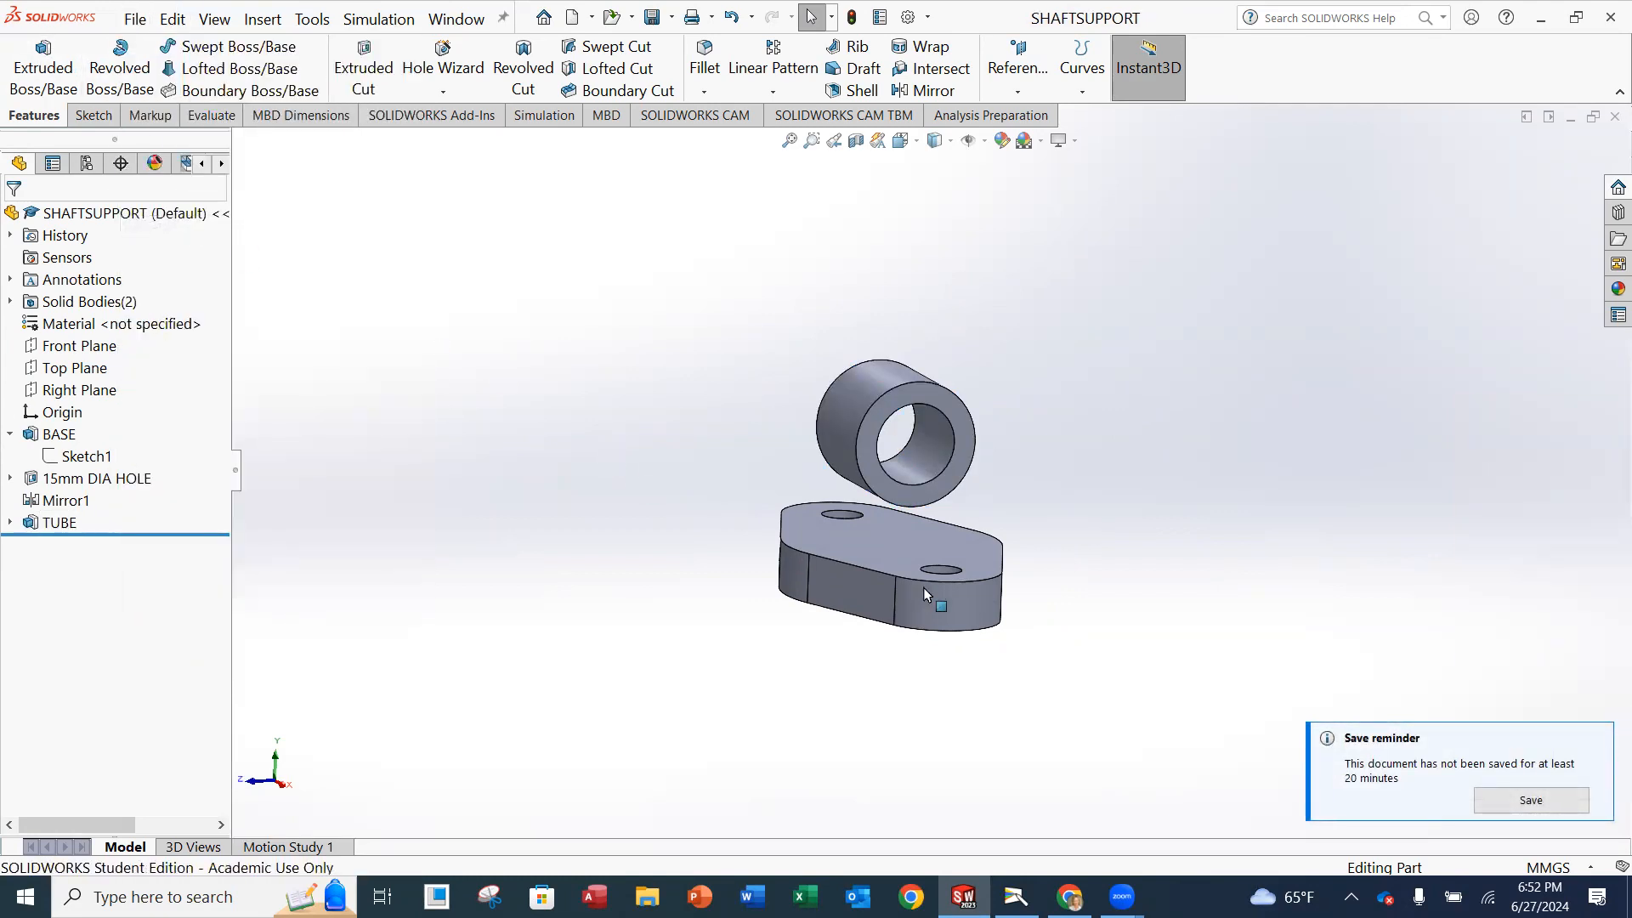
Reopen the TUBE feature's sketch for editing and delete the vertical dimension between the origin and the circles' centre.
middle_drag(955, 536, 990, 557)
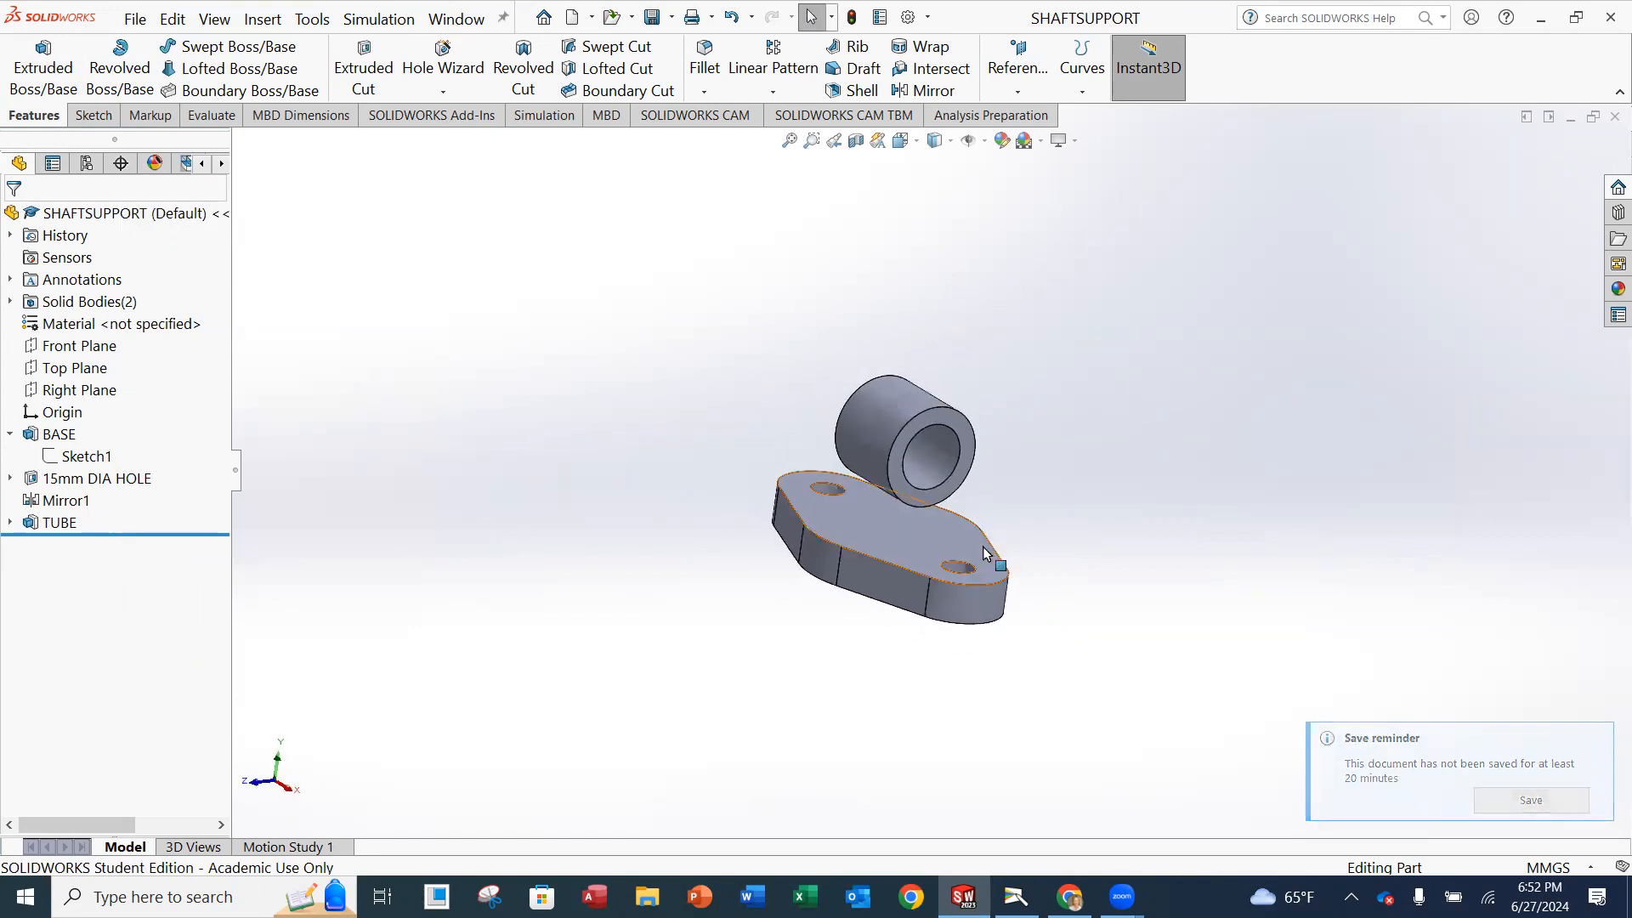
scroll(958, 487, up, 1)
scroll(938, 518, down, 3)
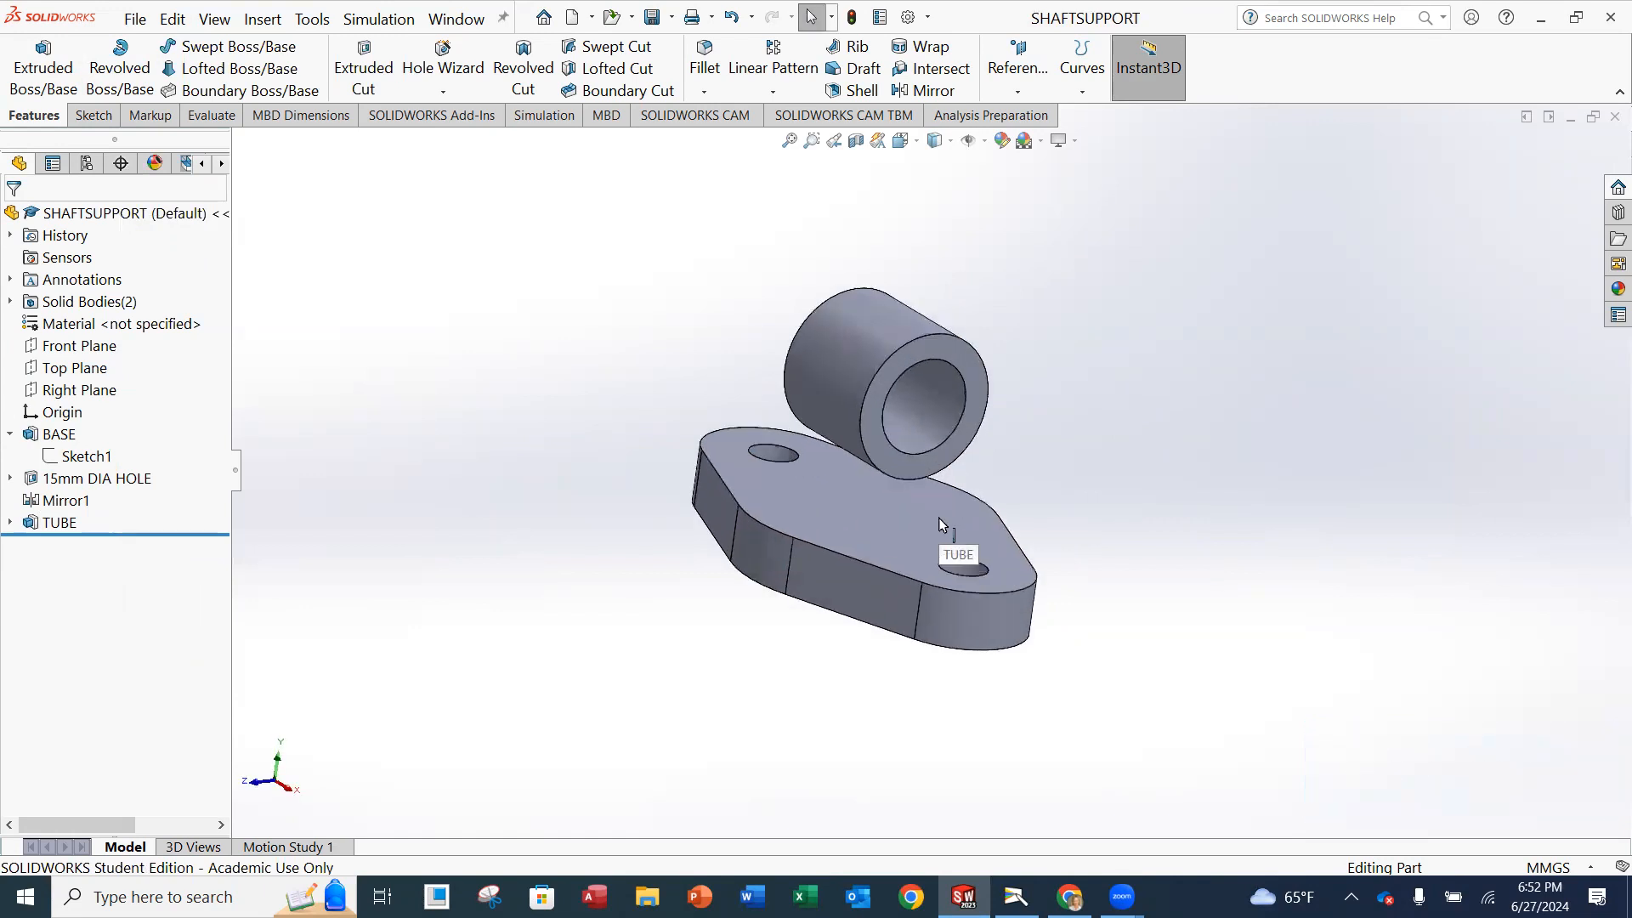
middle_drag(957, 478, 983, 385)
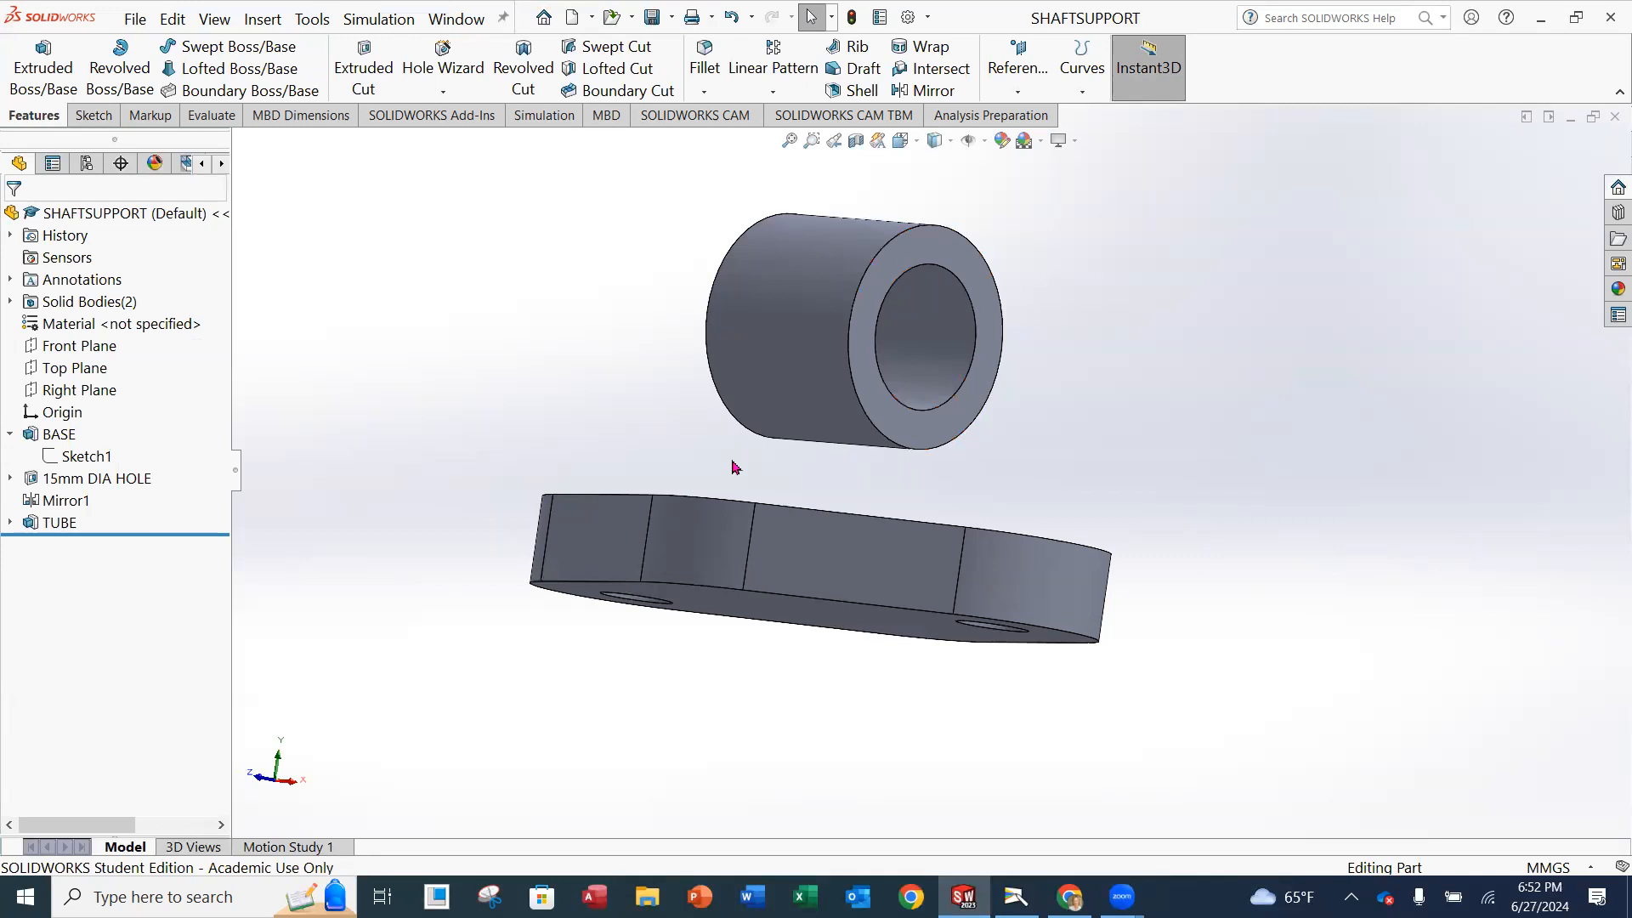
middle_drag(906, 508, 840, 648)
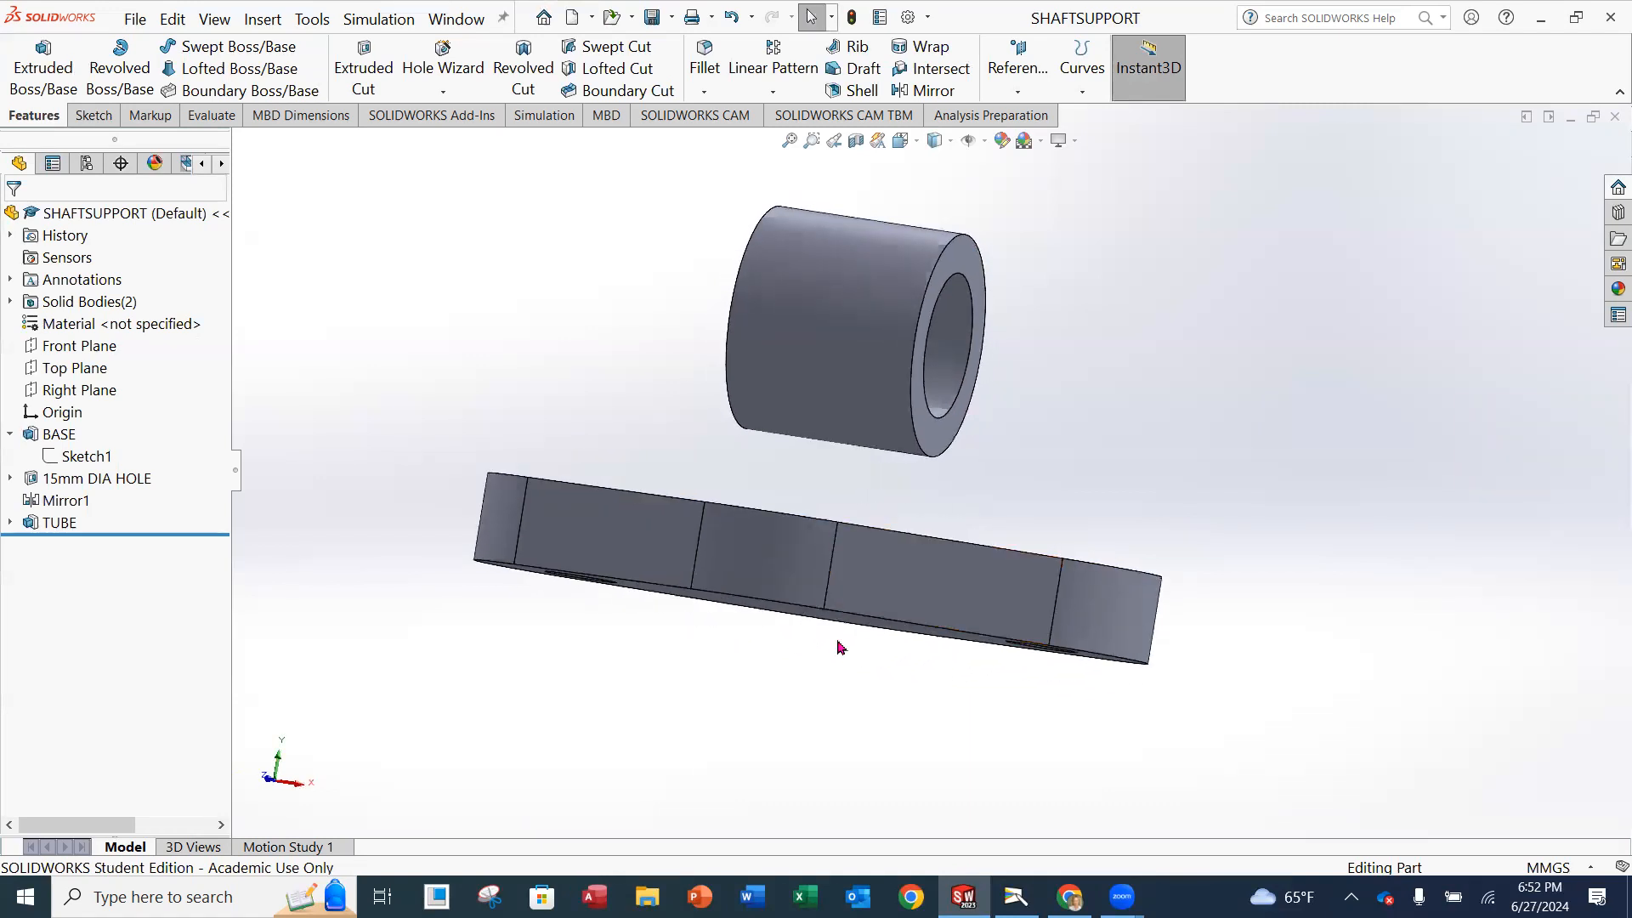
click(11, 522)
click(85, 545)
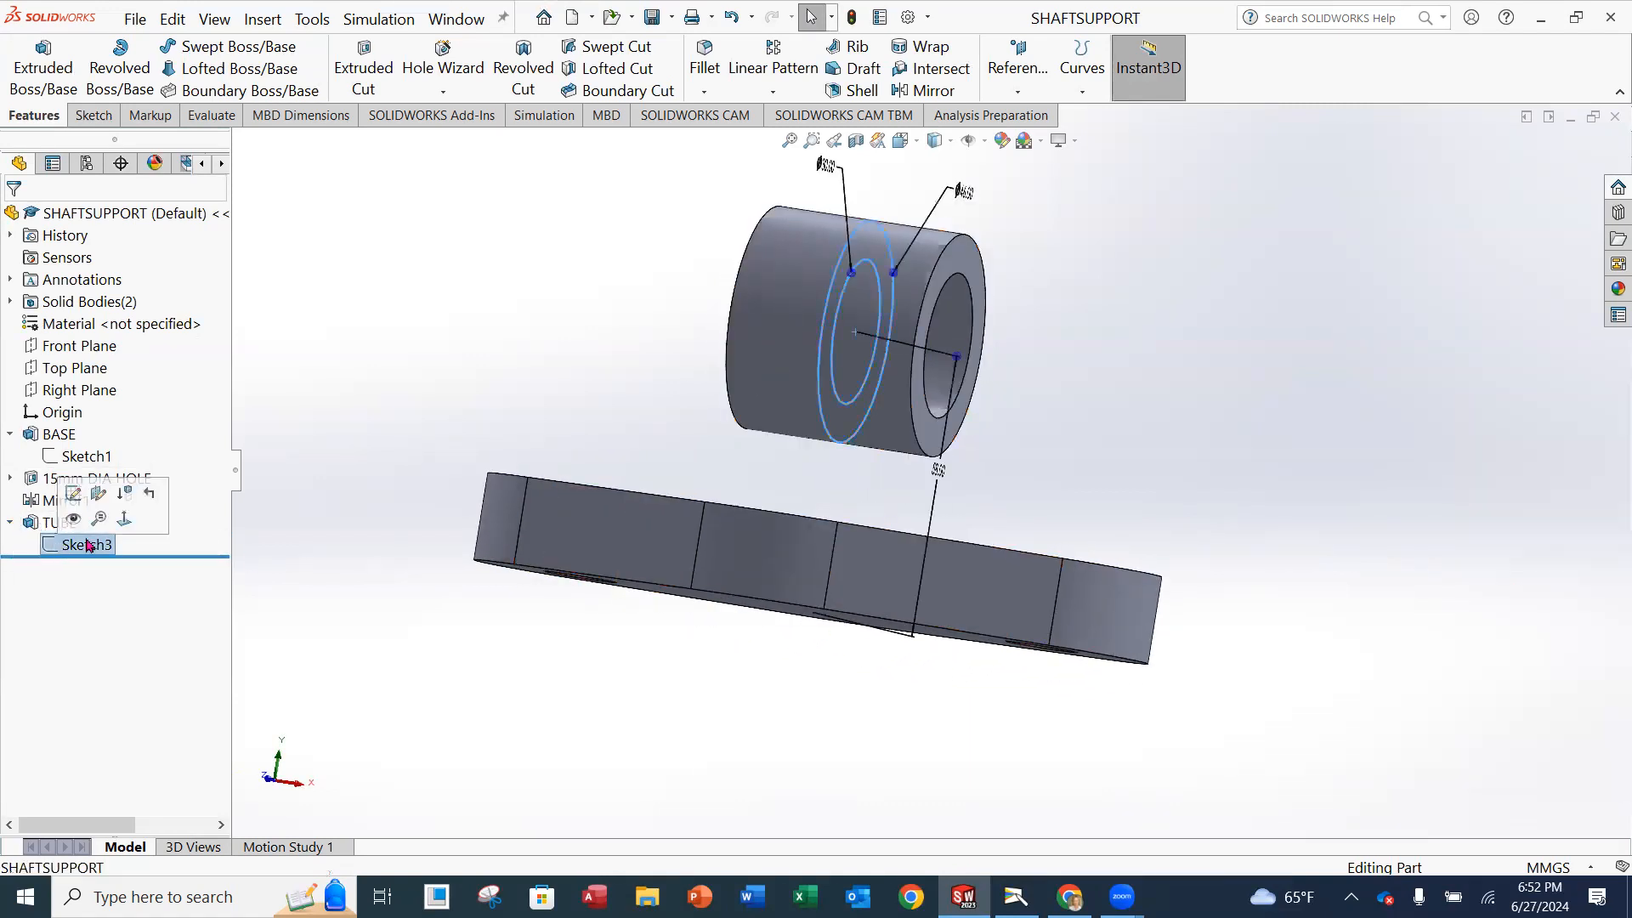
click(89, 491)
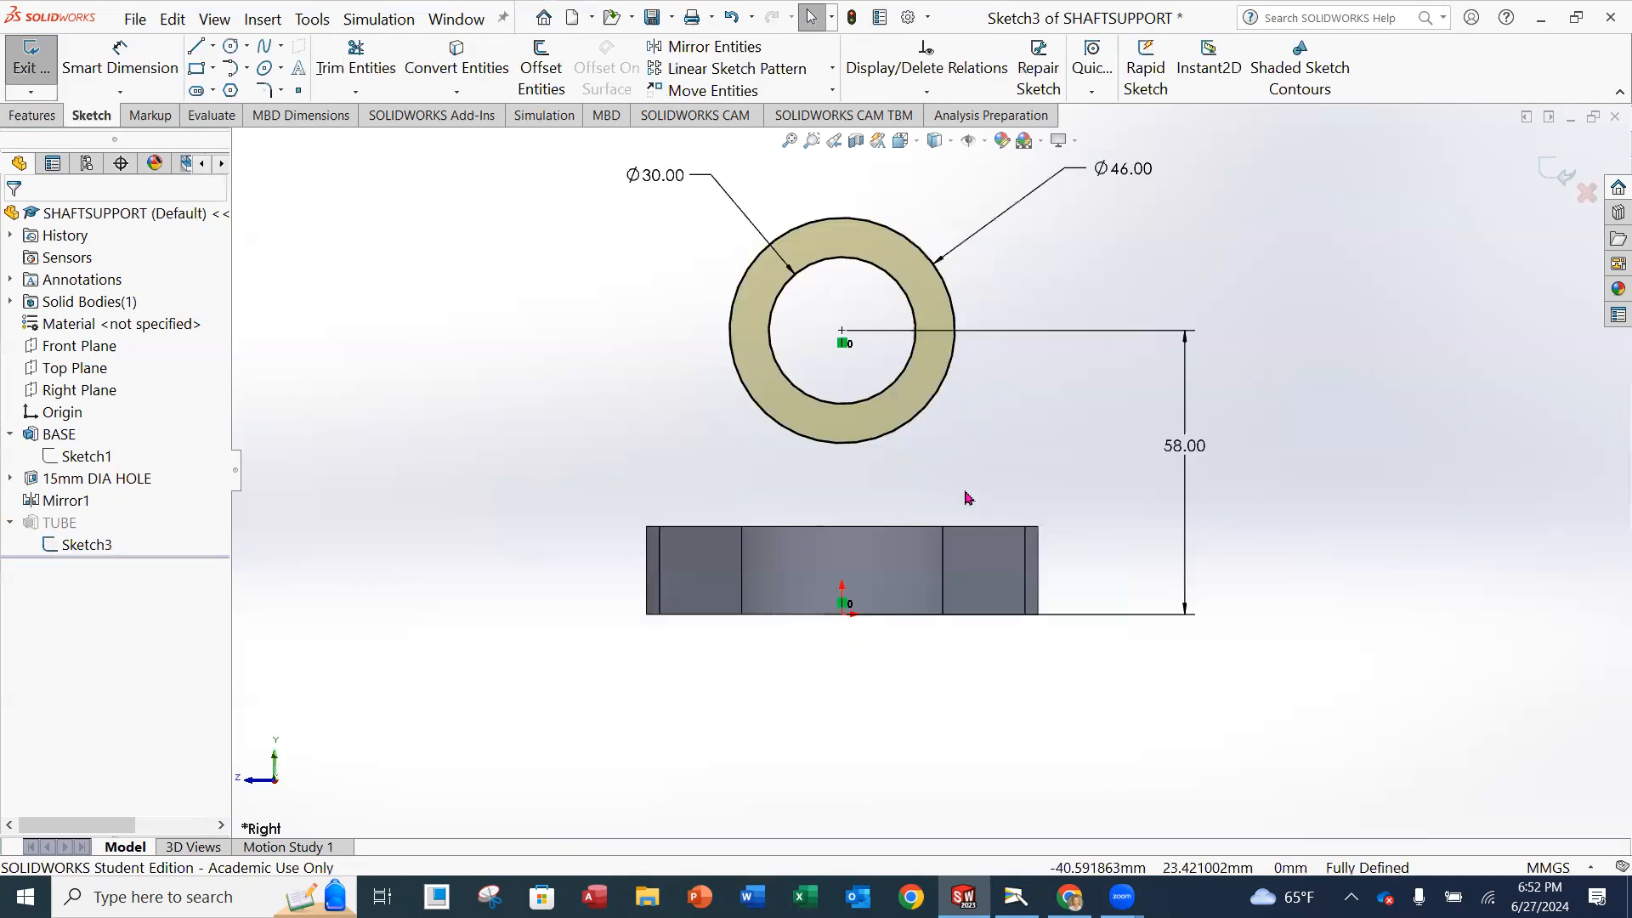
click(1207, 454)
drag(1207, 449, 1213, 452)
key(Delete)
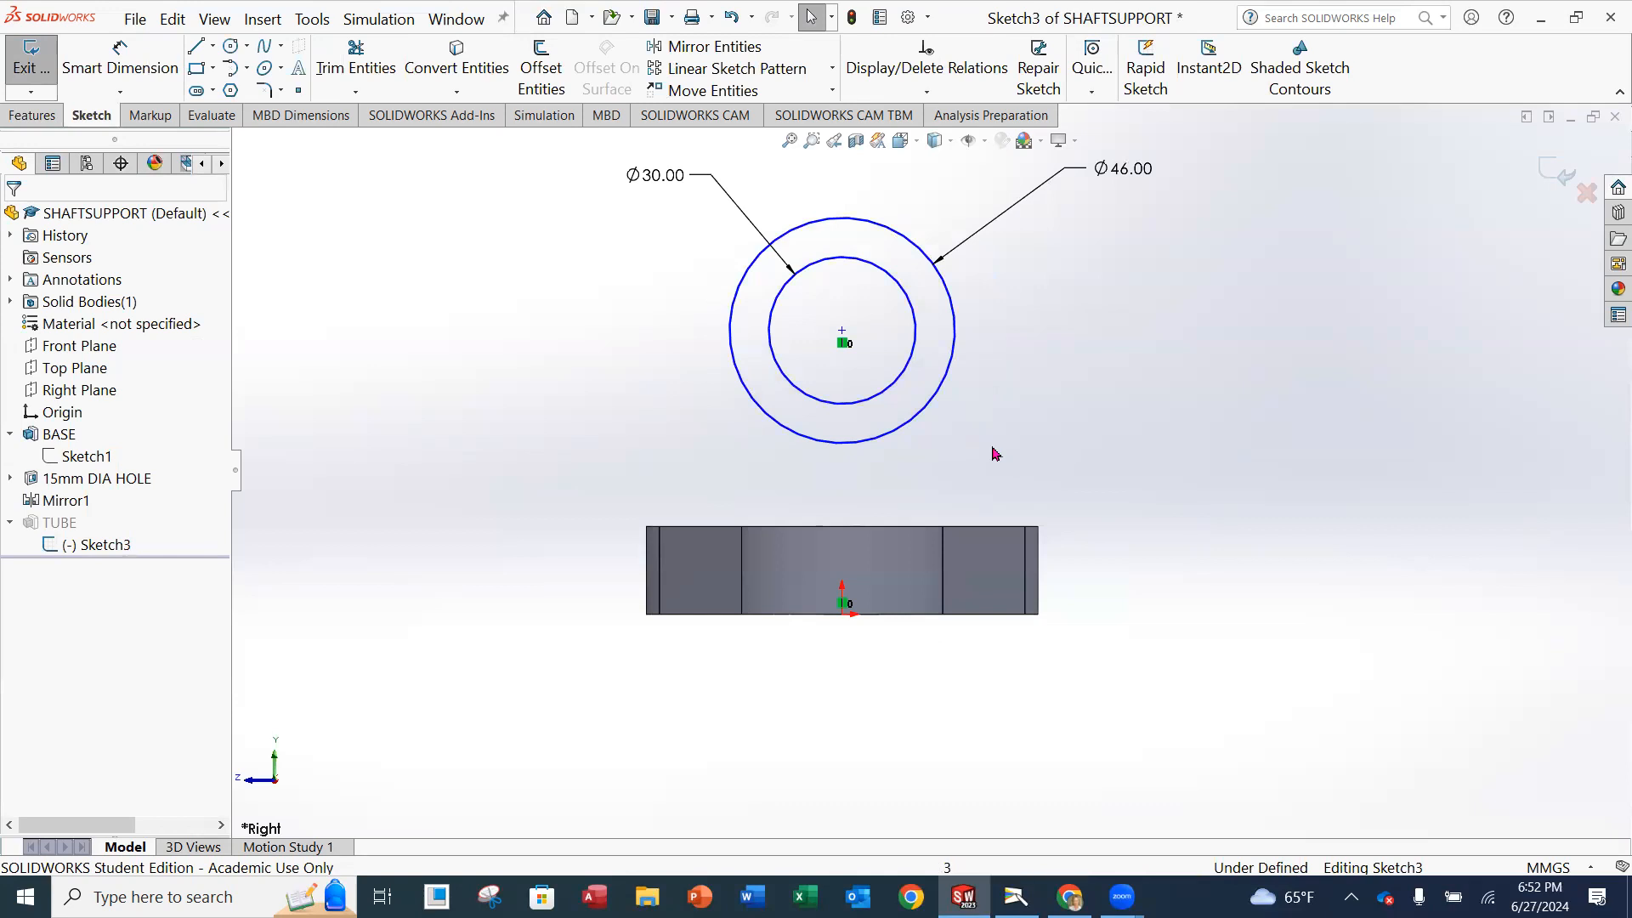
Dimension the vertical distance from the base's top edge to the circles' centre as 58 mm and exit the sketch.
click(136, 72)
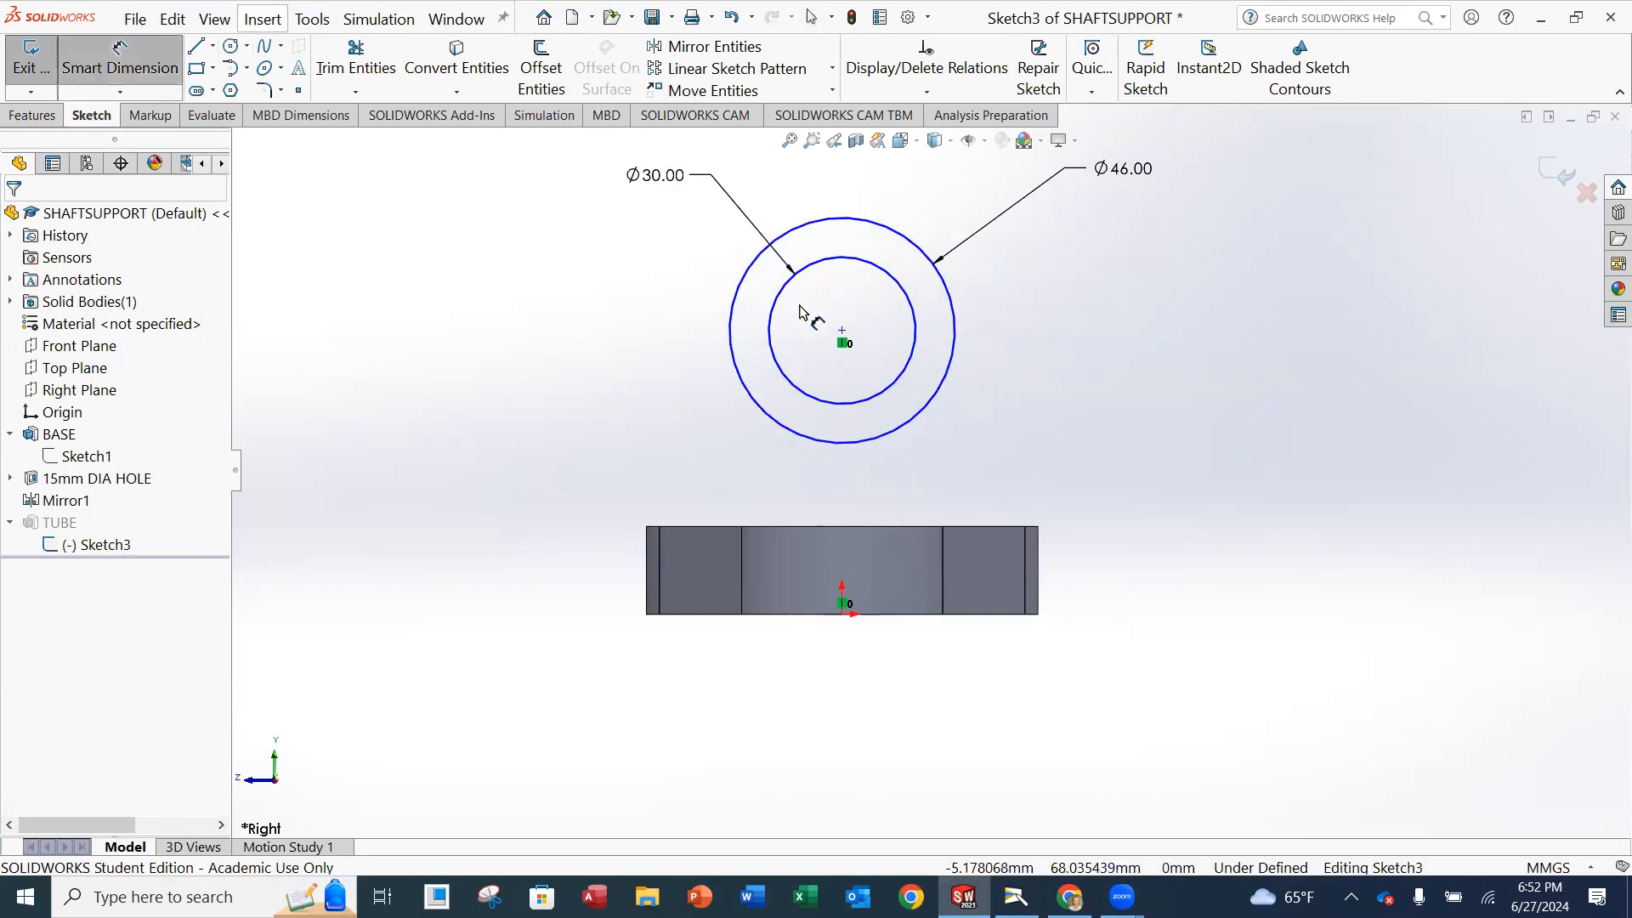
click(842, 331)
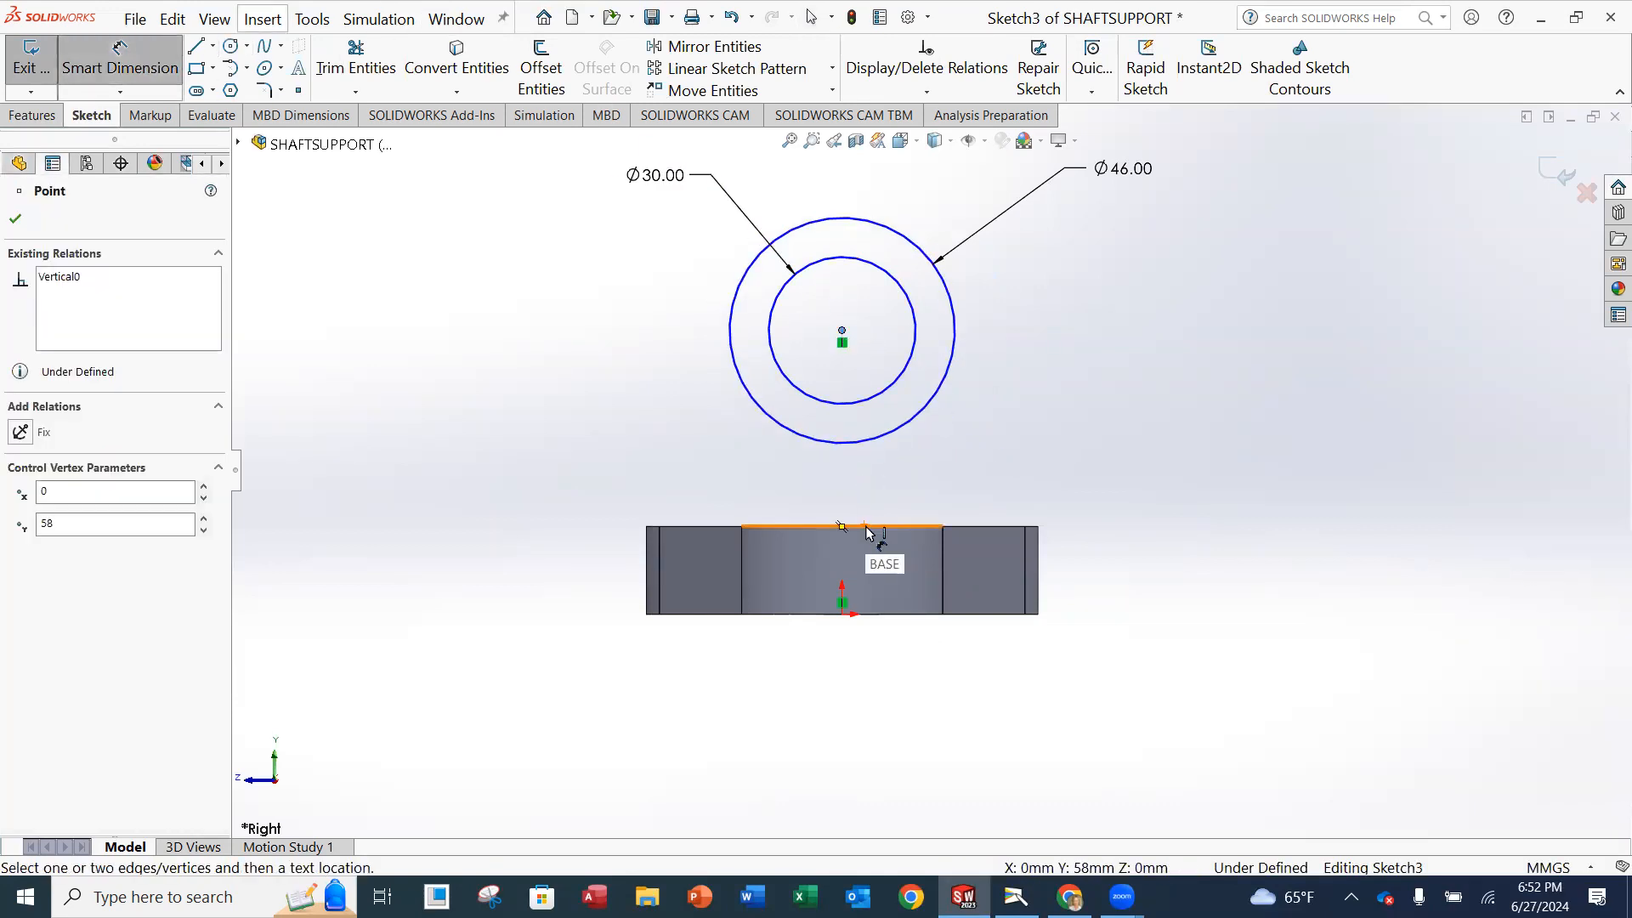
click(898, 530)
click(1152, 420)
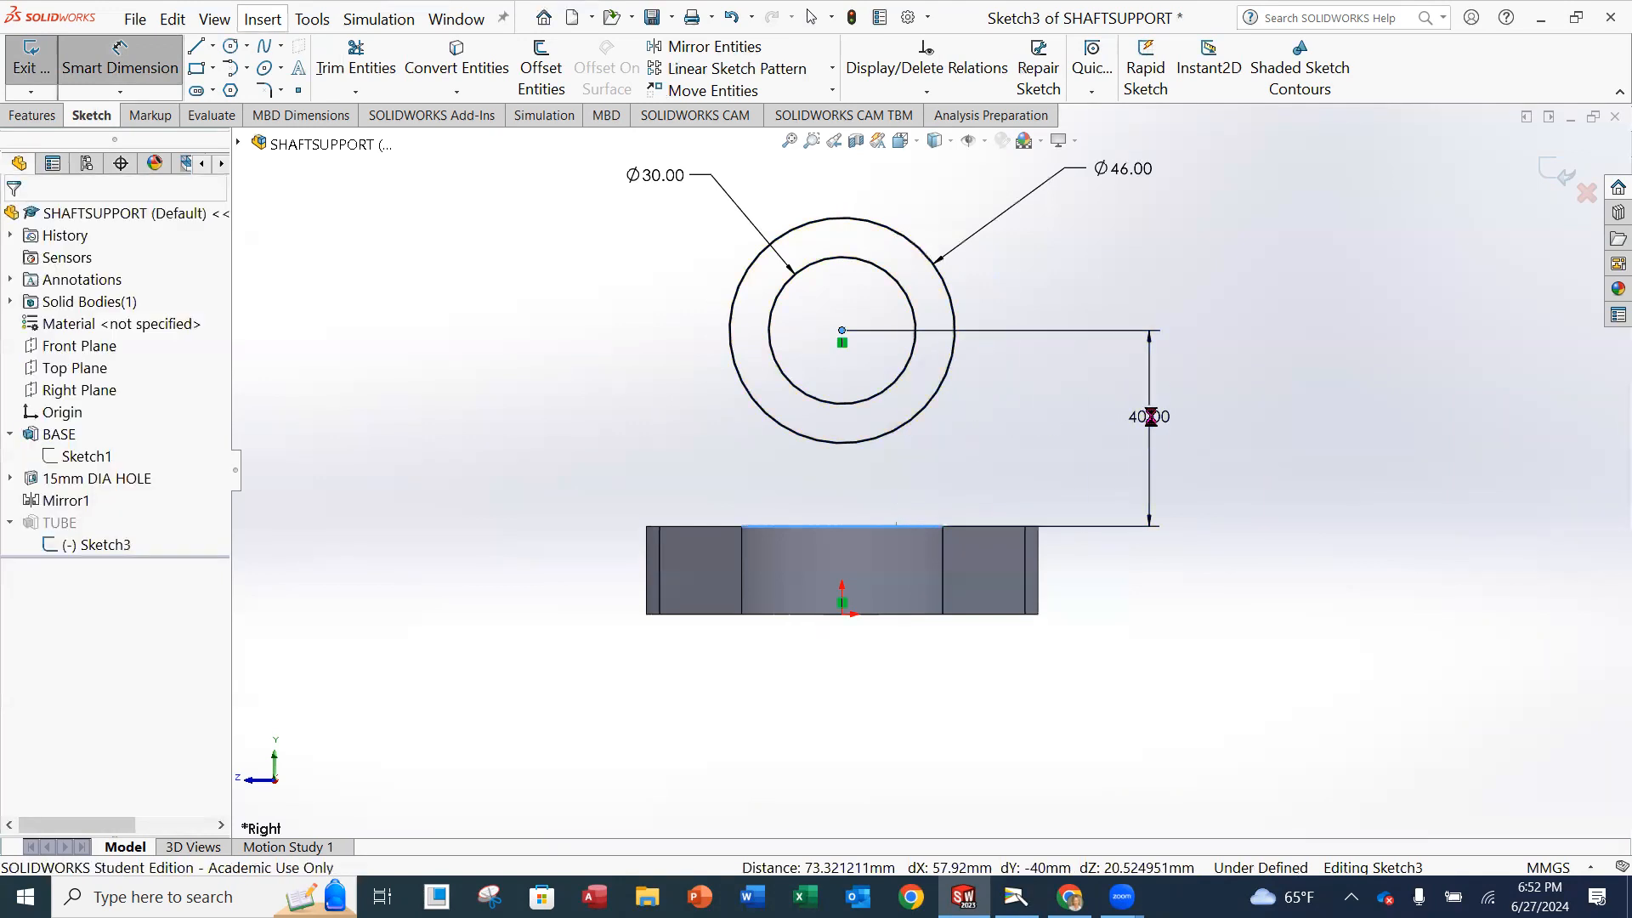
text(6)
key(BackSpace)
text(40)
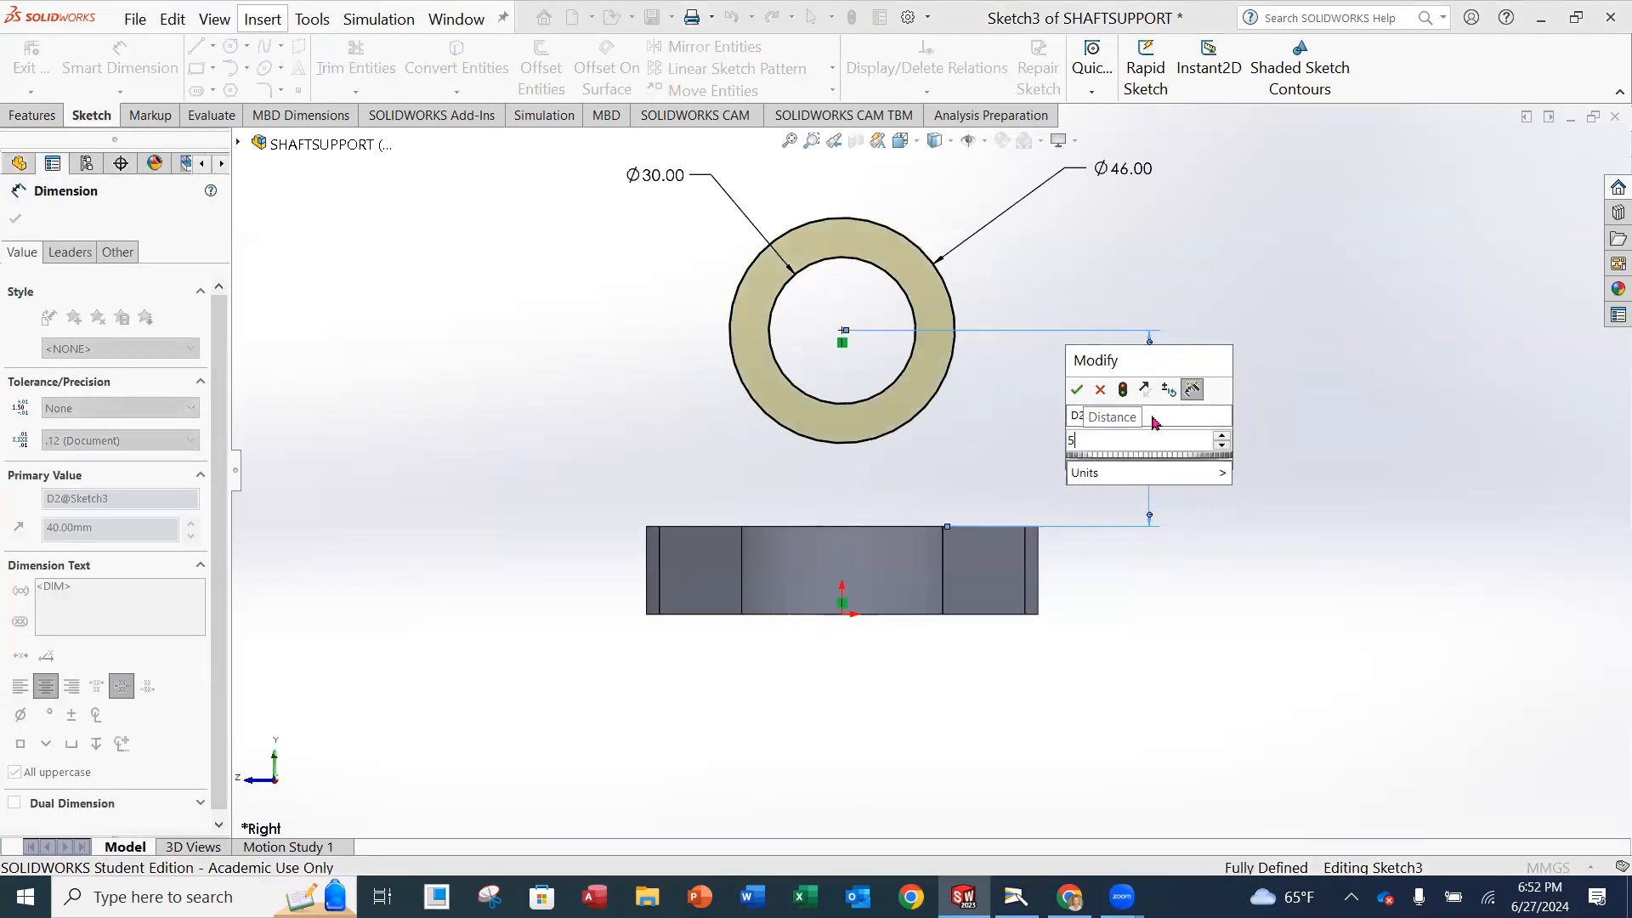
key(Return)
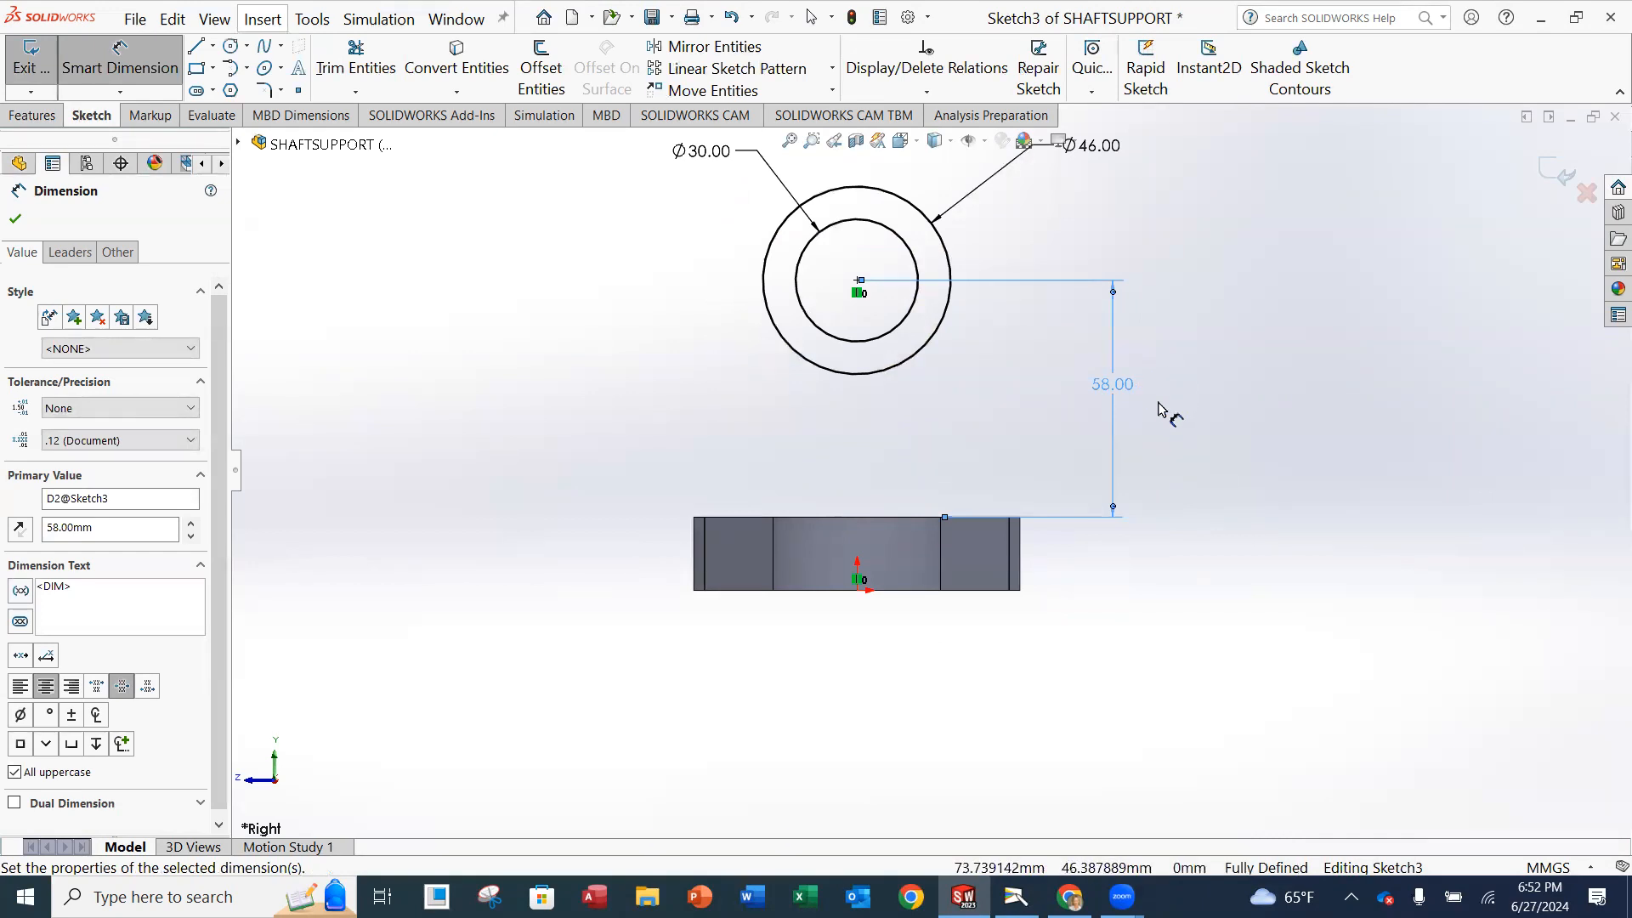
click(20, 223)
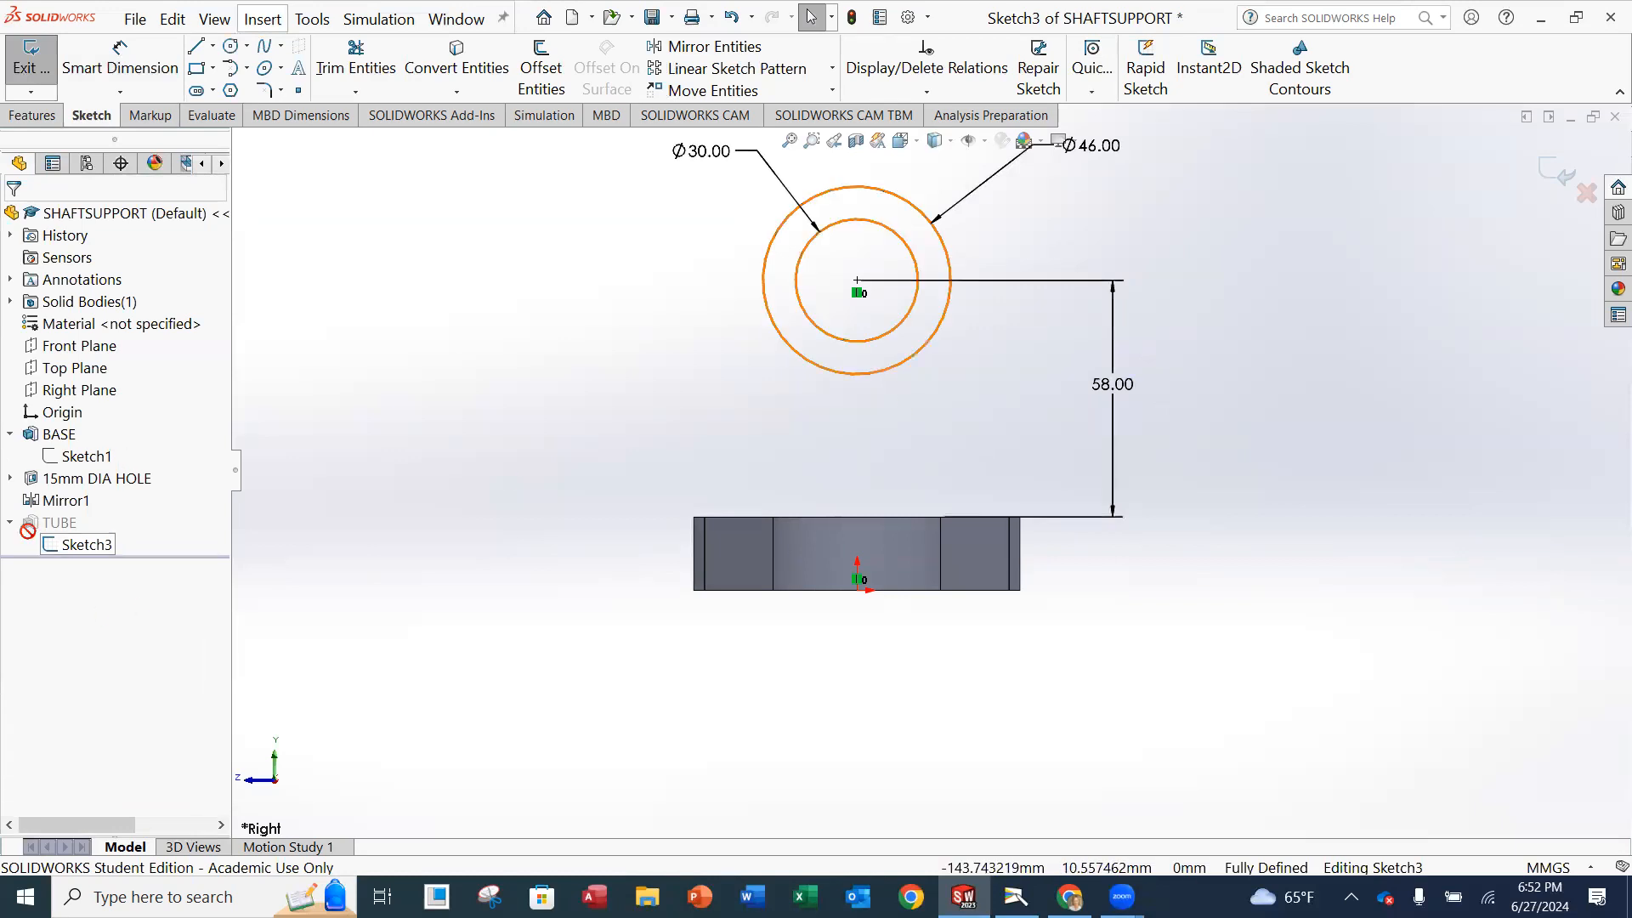
click(30, 65)
middle_drag(600, 325, 646, 401)
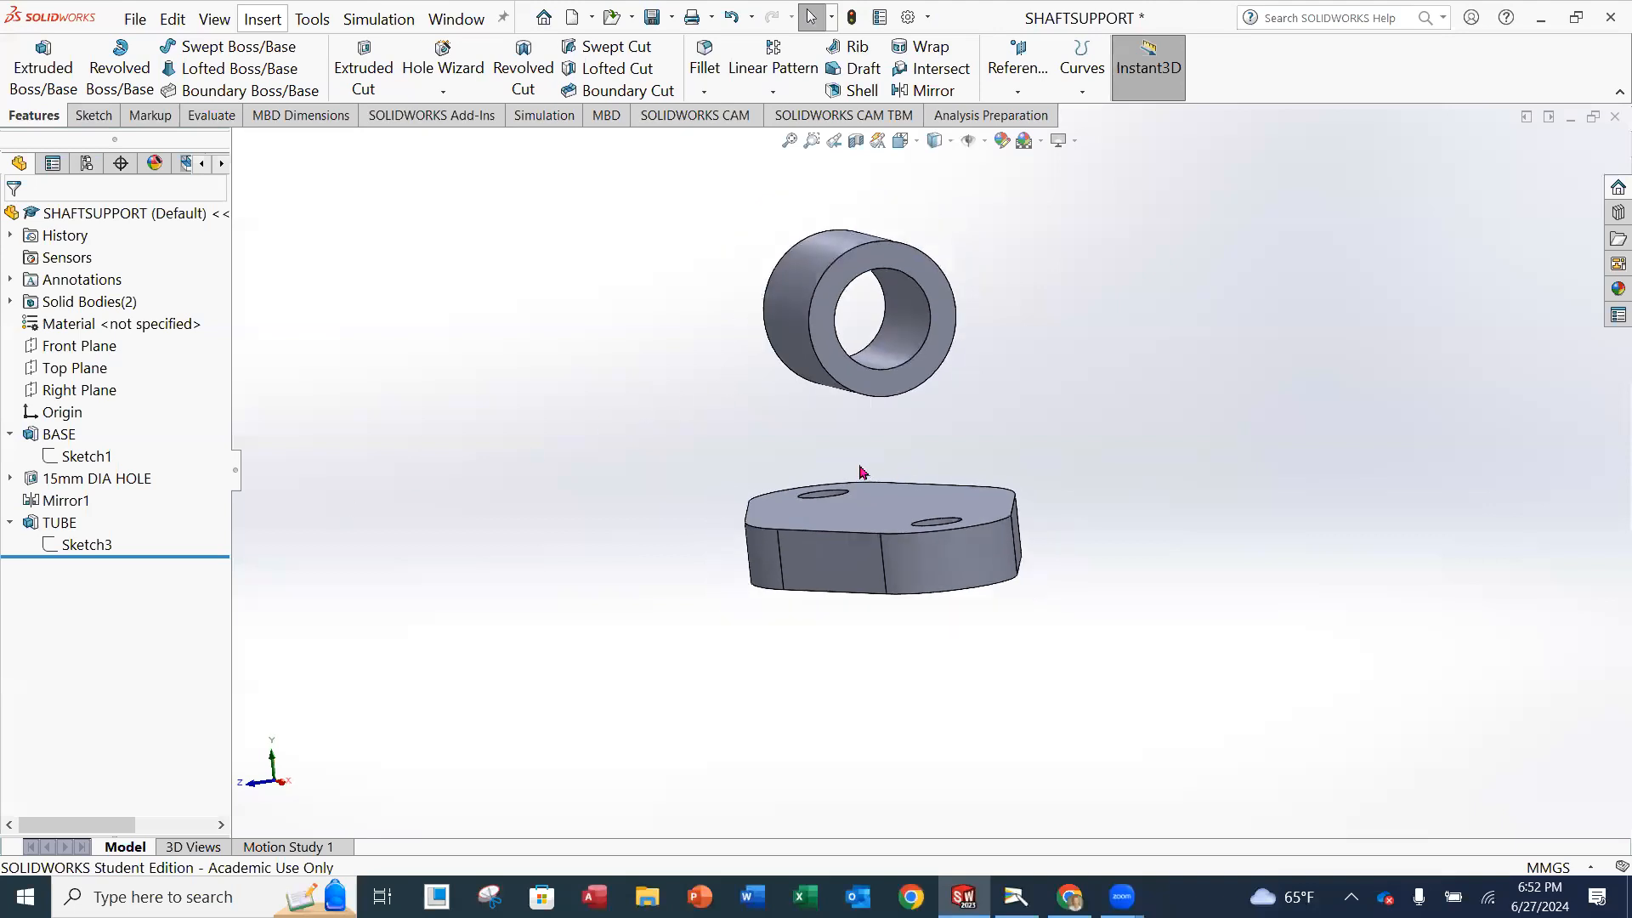
middle_drag(861, 472, 824, 449)
Check the Shaft Support drawing in the Camera window, return to SOLIDWORKS and start an Extruded Boss/Base sketch on the Right Plane.
click(1017, 897)
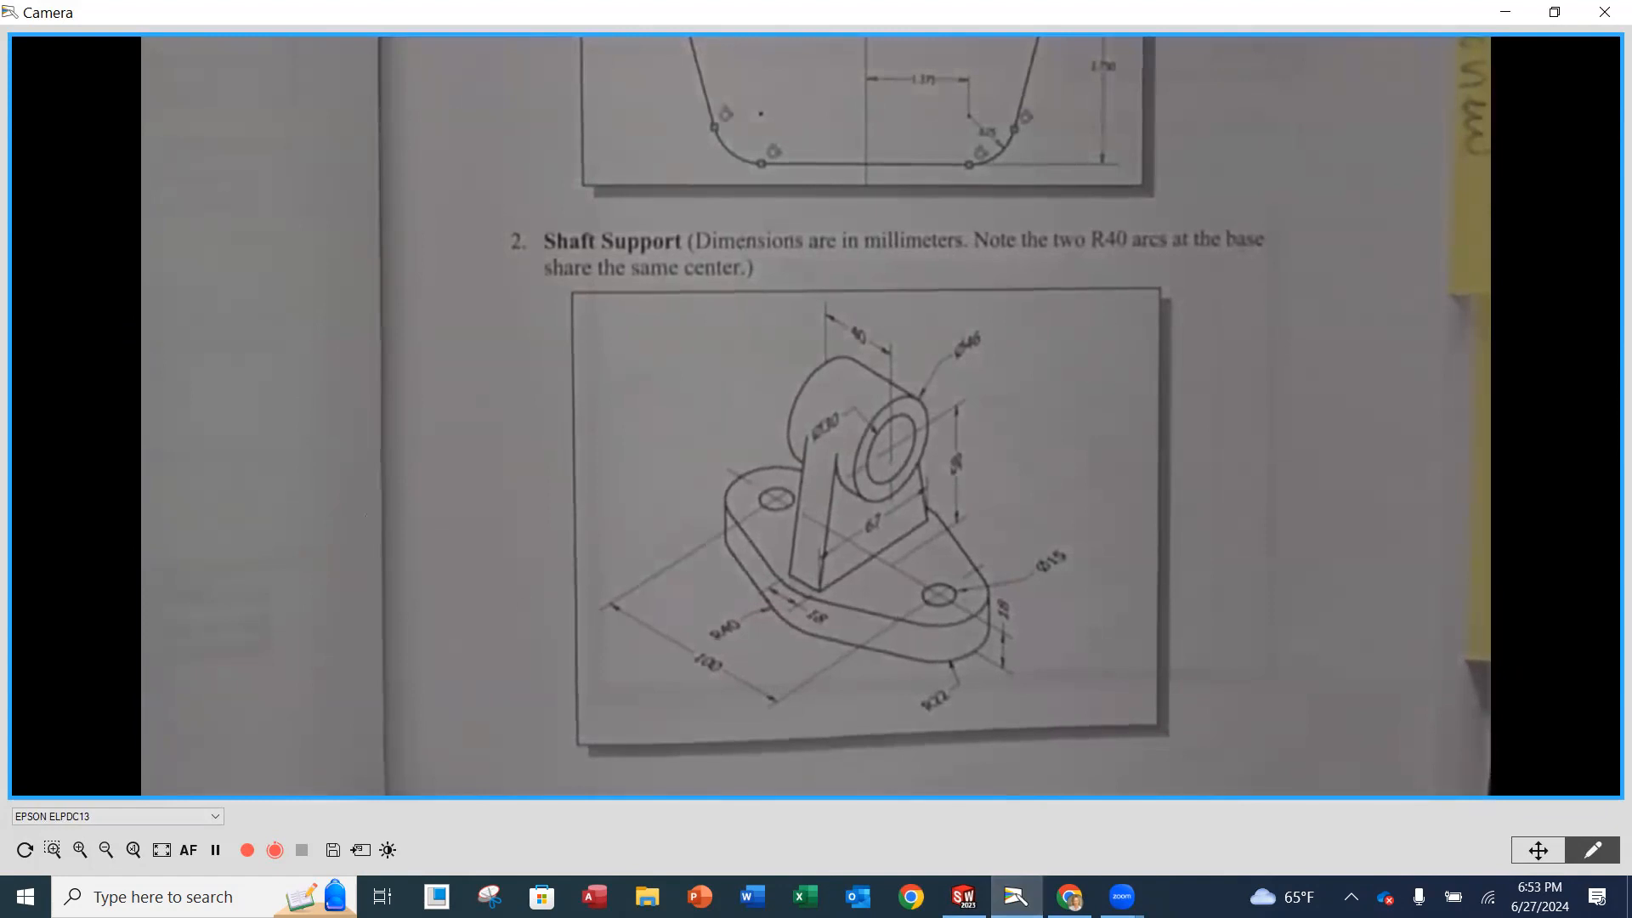
key(alt+Tab)
middle_drag(942, 427, 1020, 453)
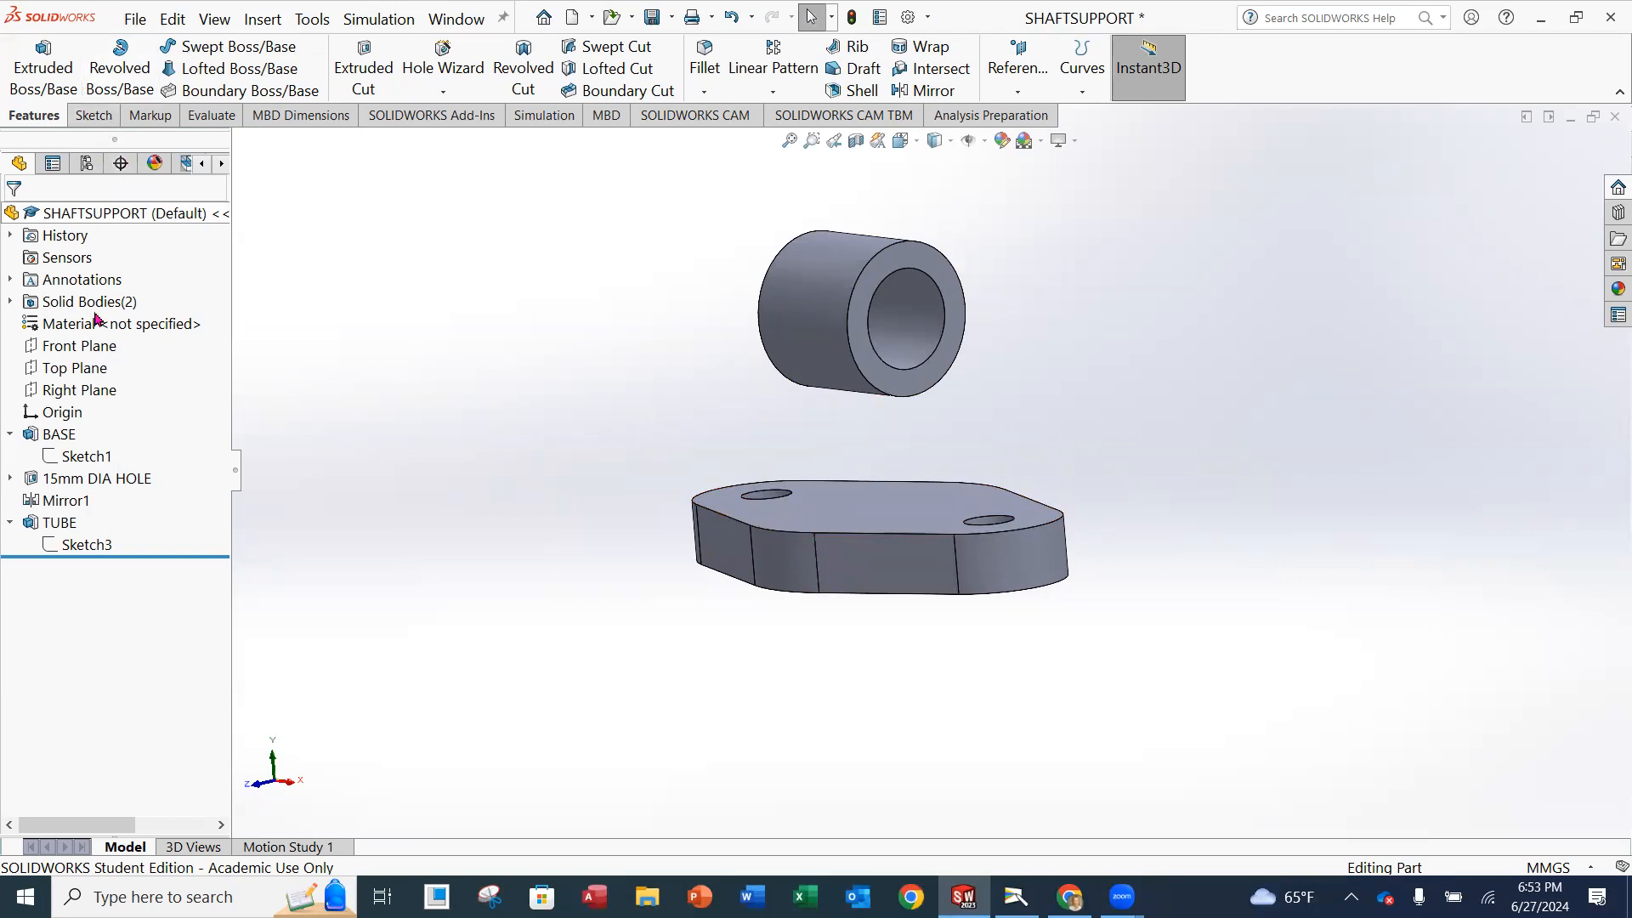
click(51, 78)
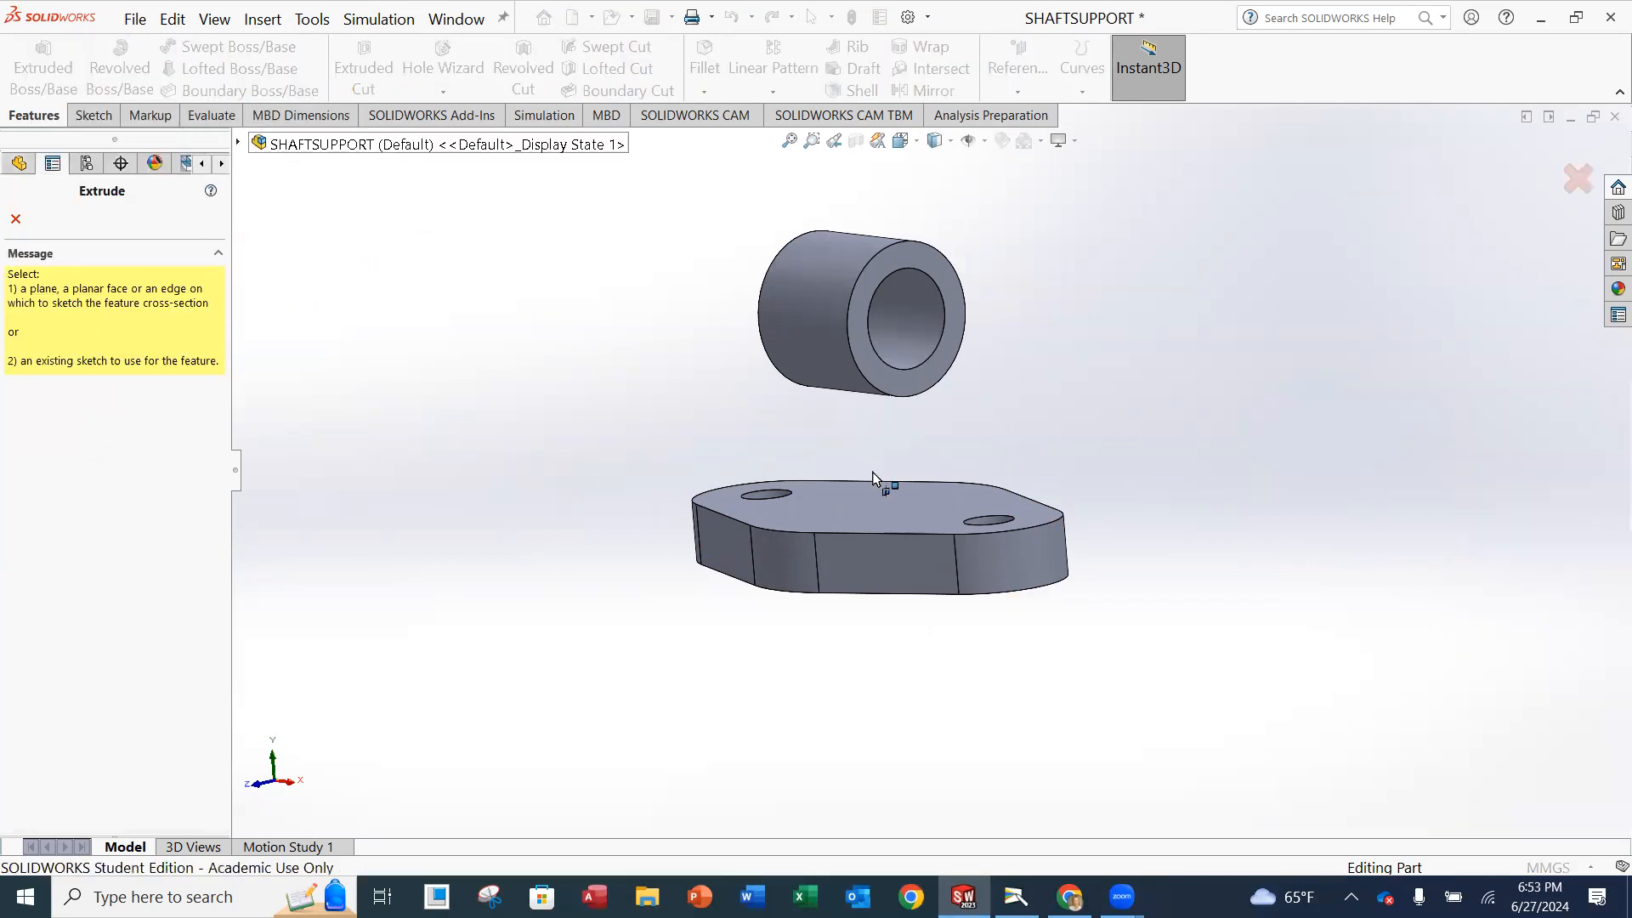
click(280, 144)
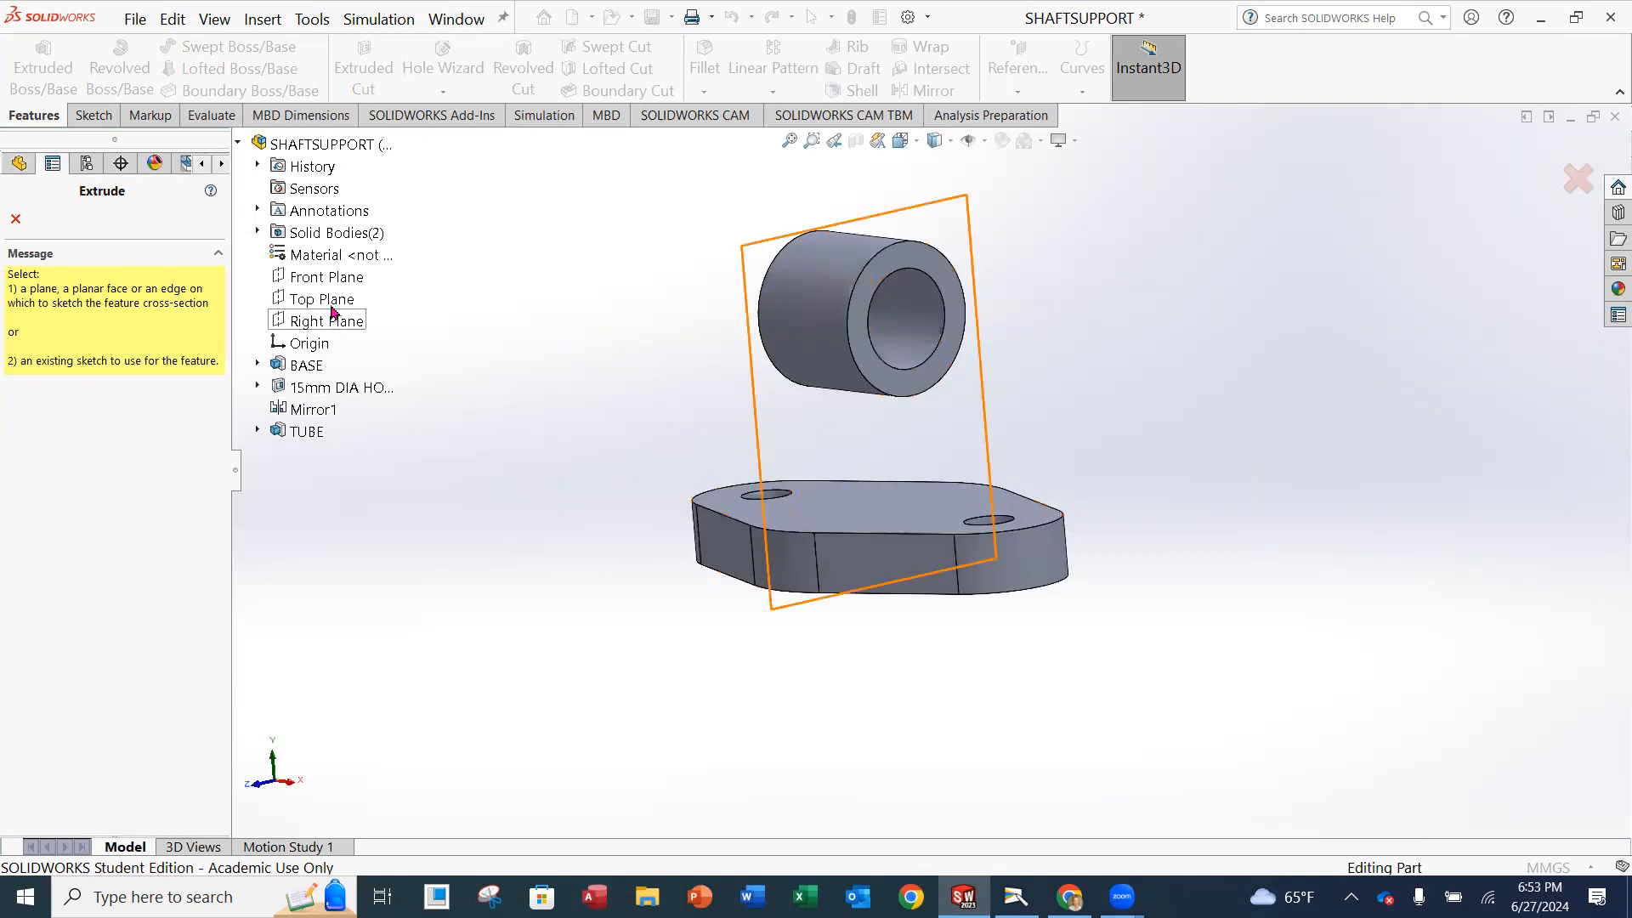
click(330, 322)
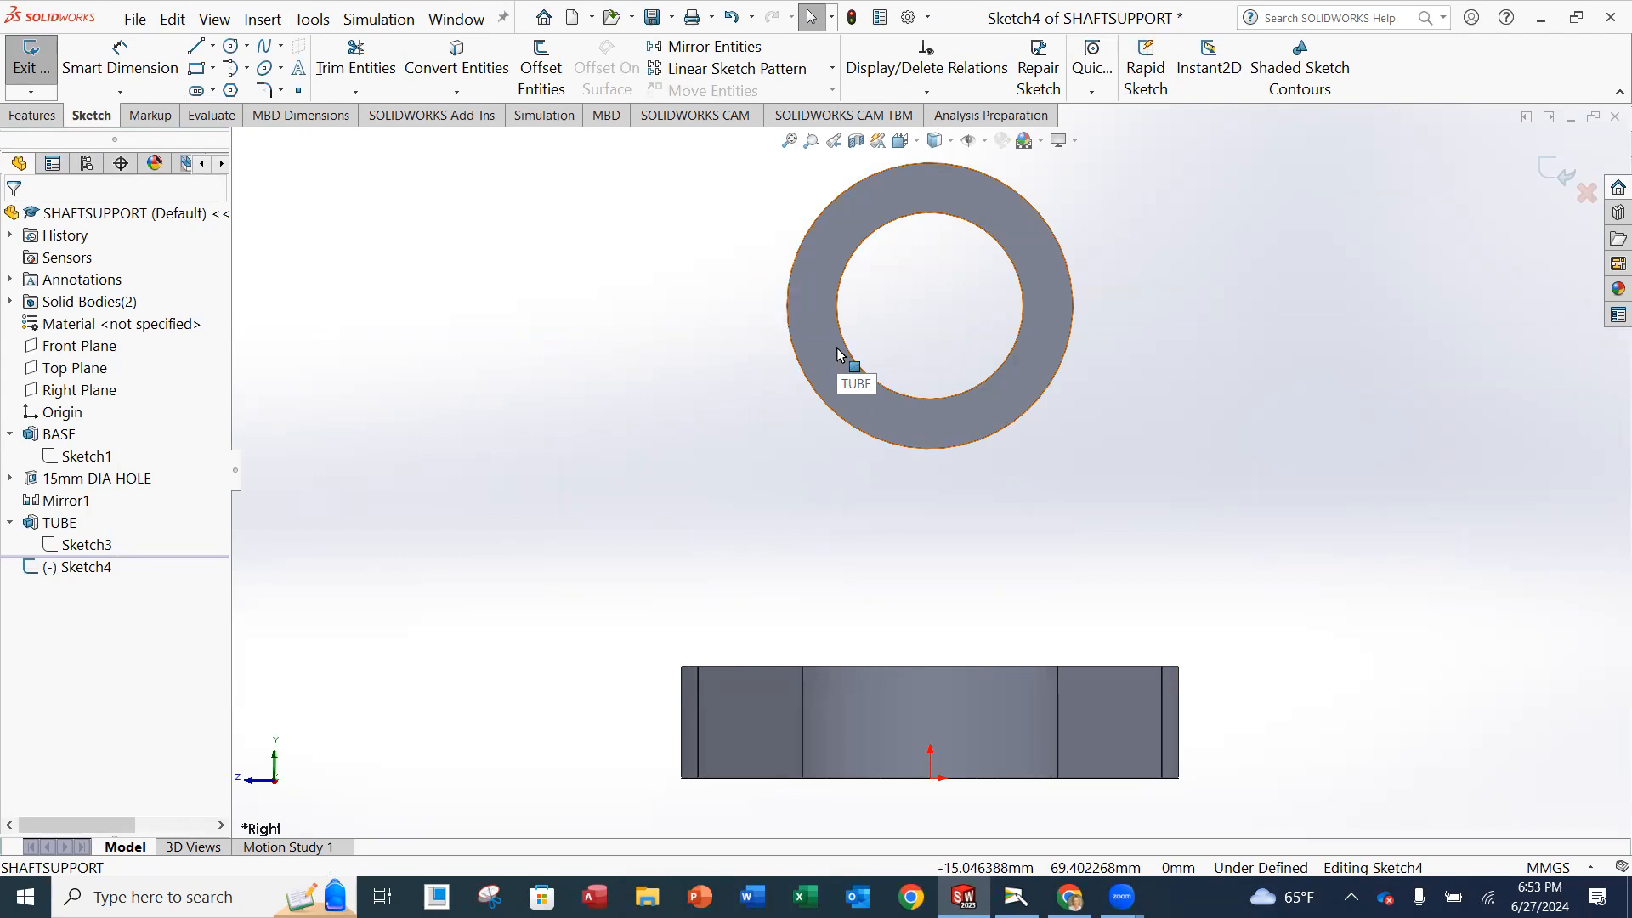
Sketch a slanted line from the base's top edge, near its left end, up to the tube's outer circle.
click(198, 52)
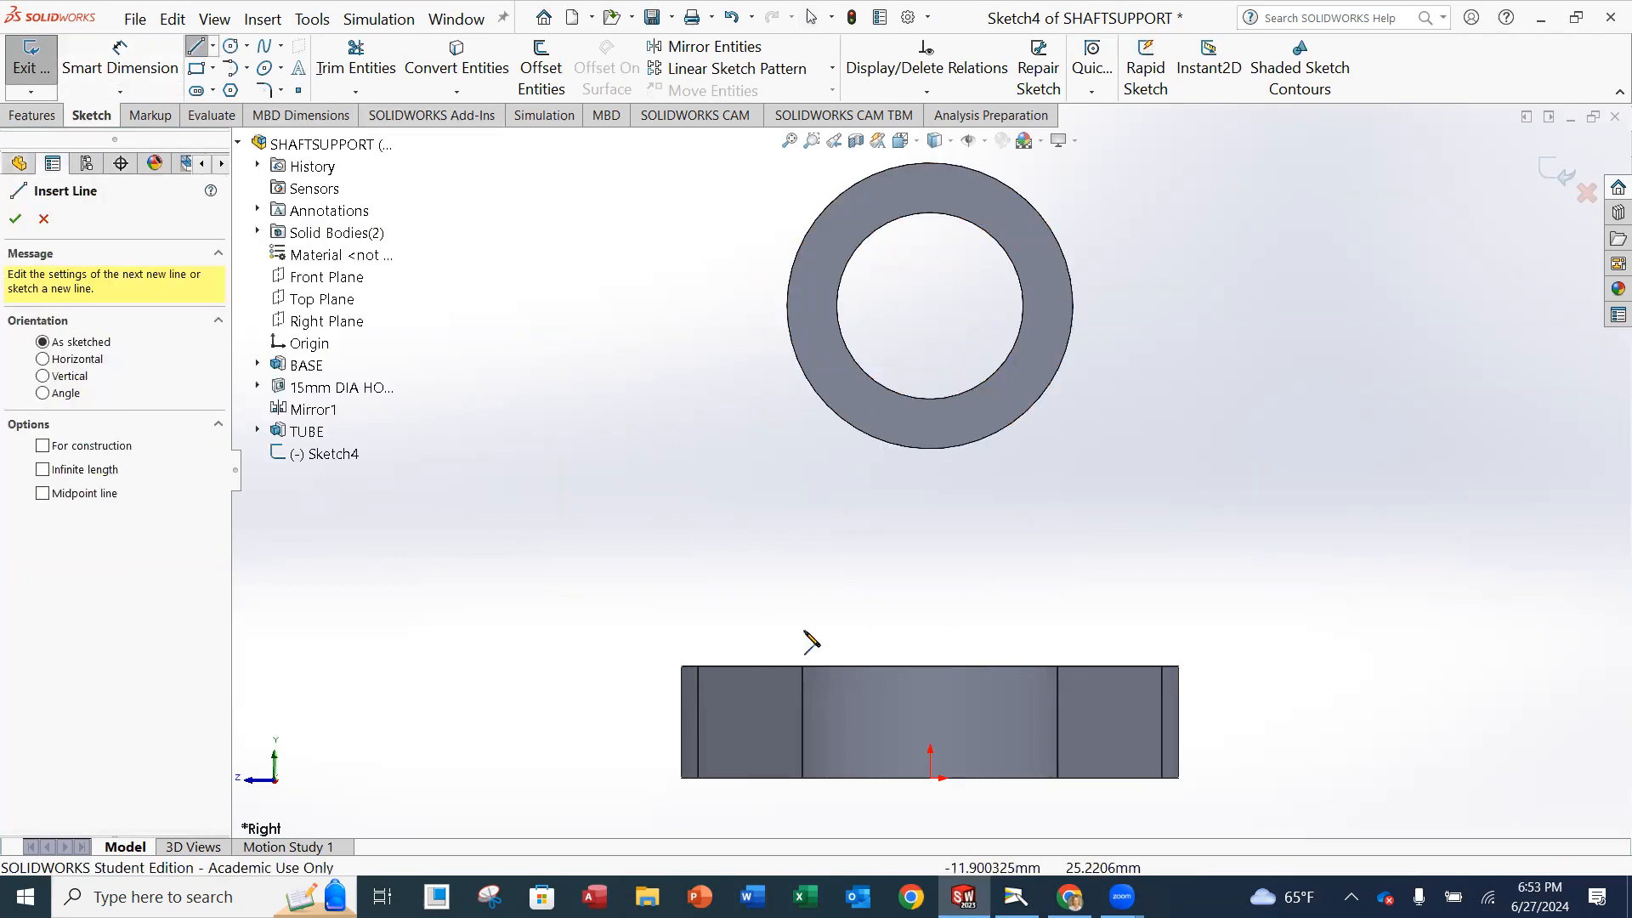
click(731, 666)
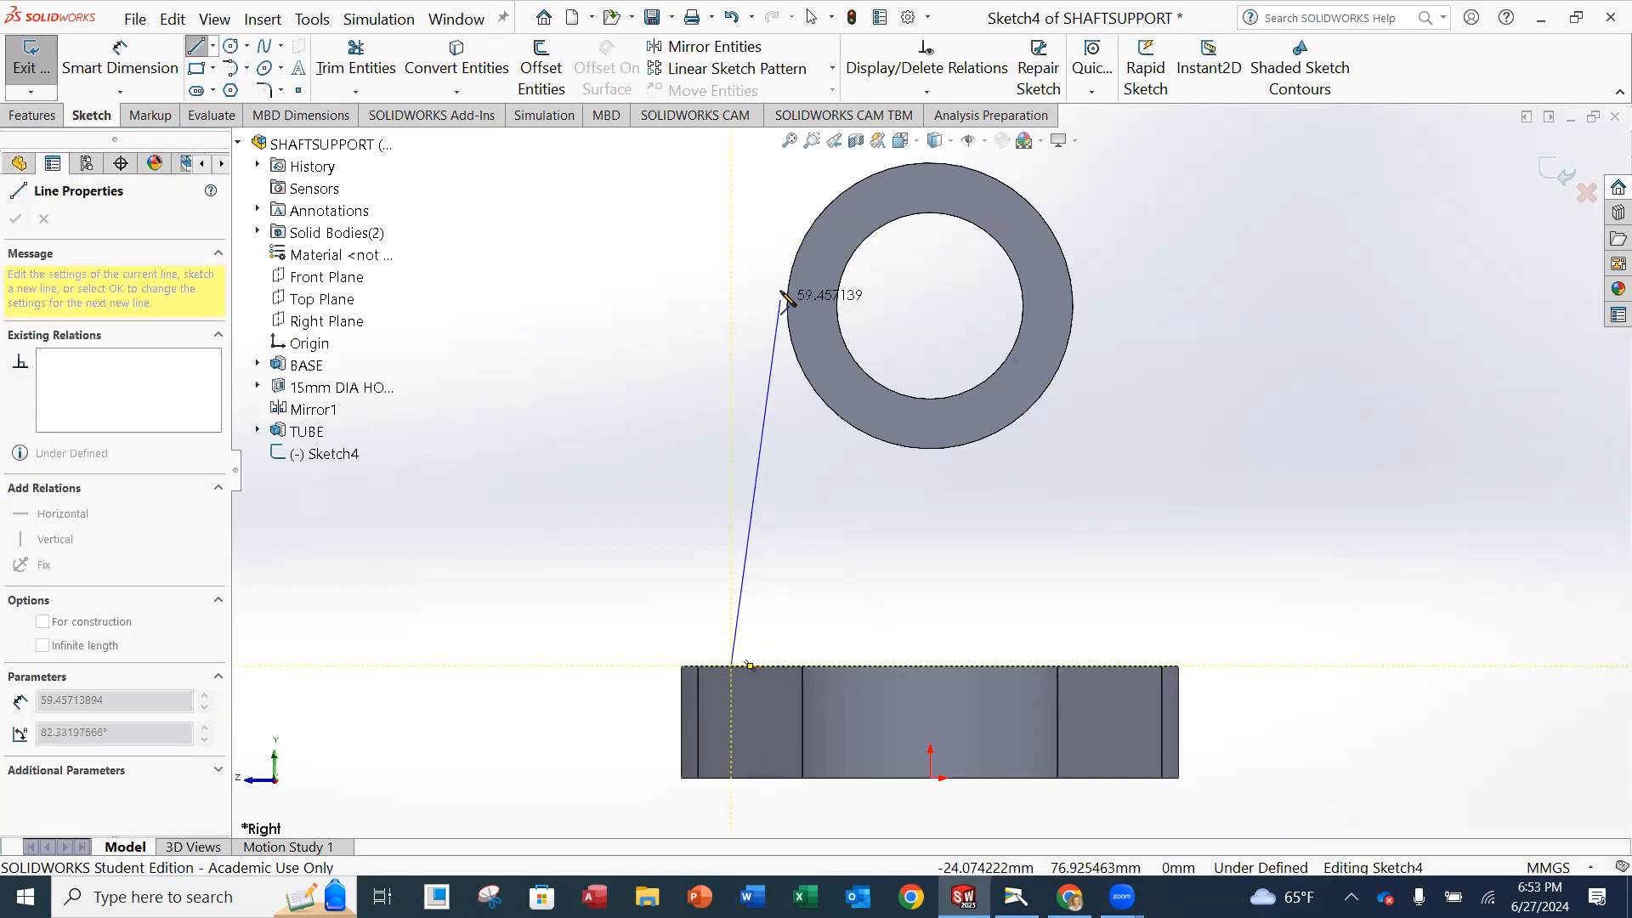
click(797, 254)
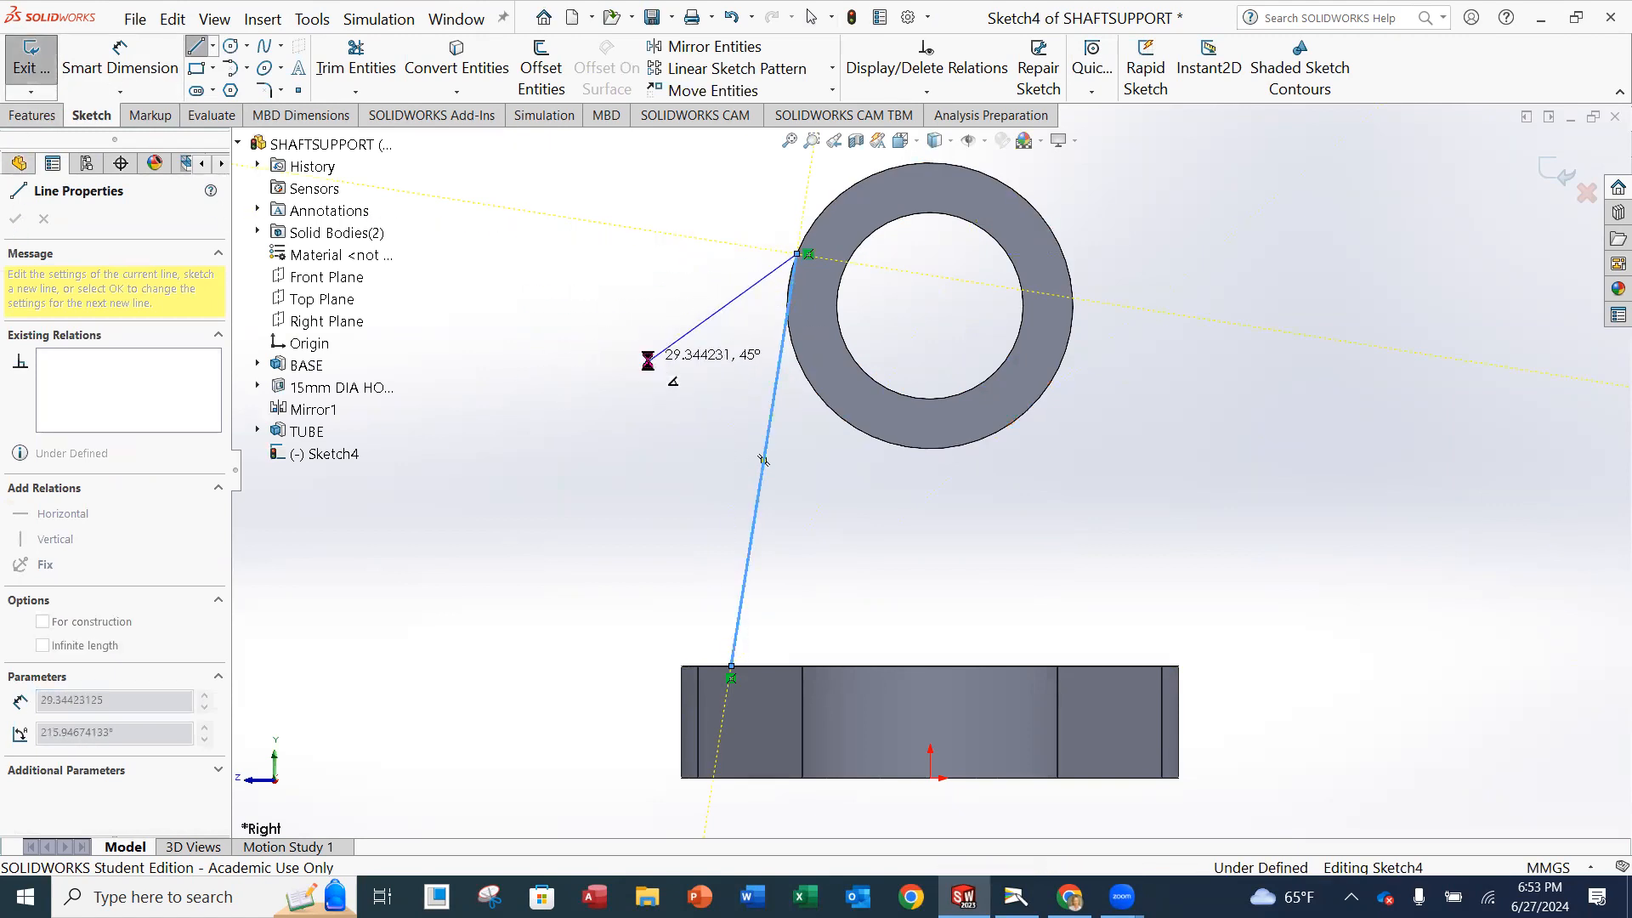
Finish the slanted line and convert the tube's outer circular edge into a sketch entity.
key(Escape)
scroll(850, 317, down, 5)
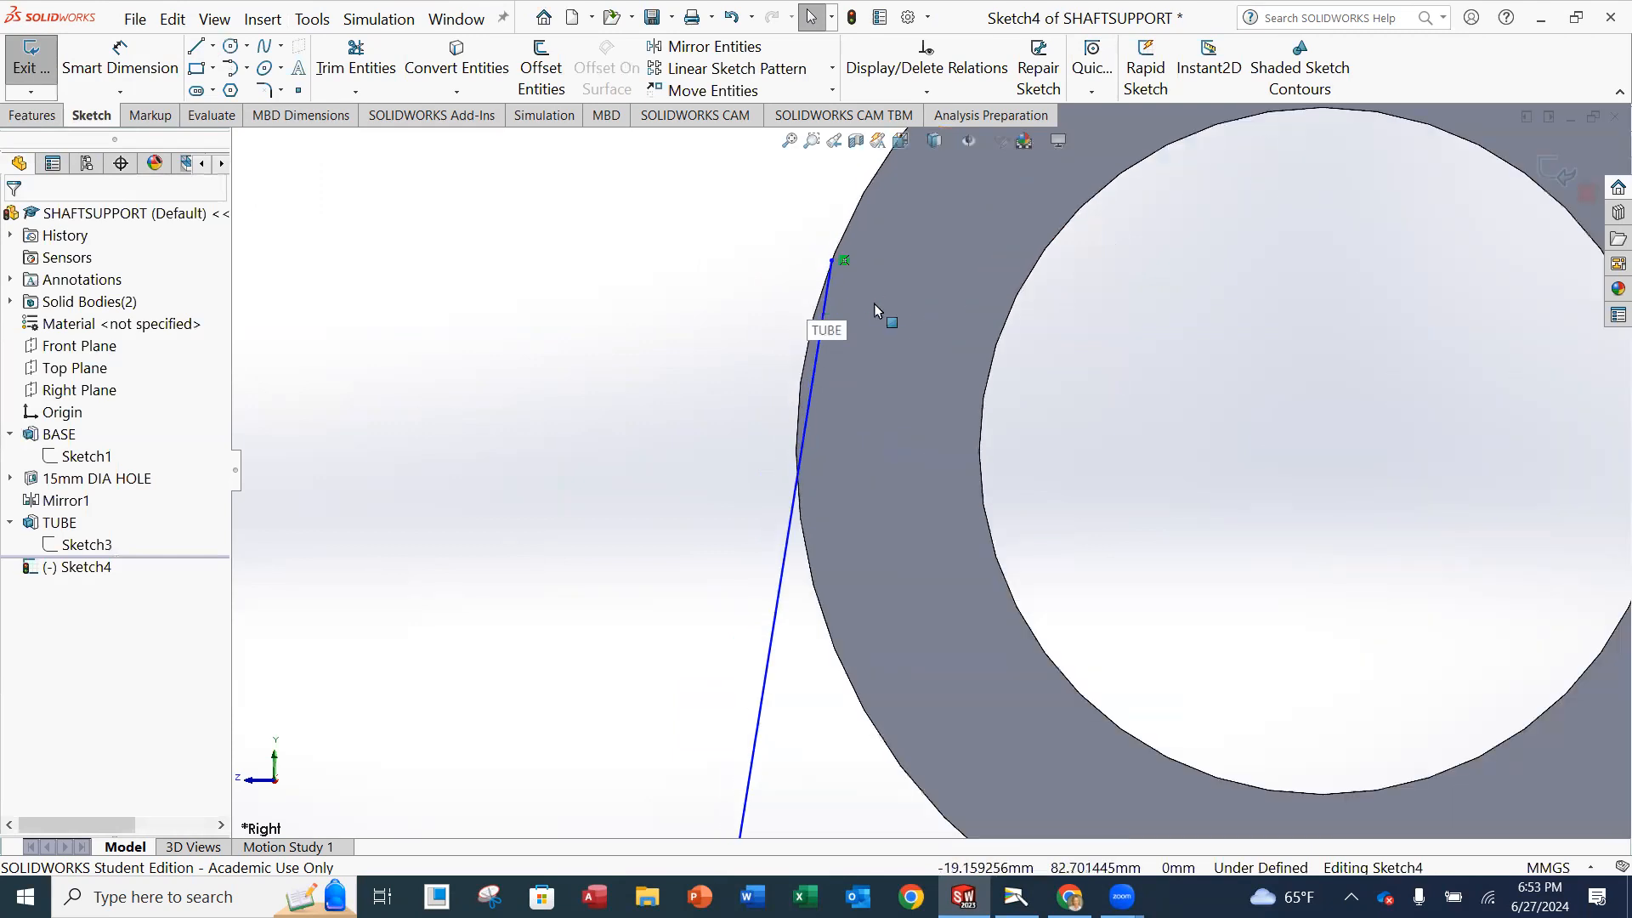
scroll(896, 350, up, 1)
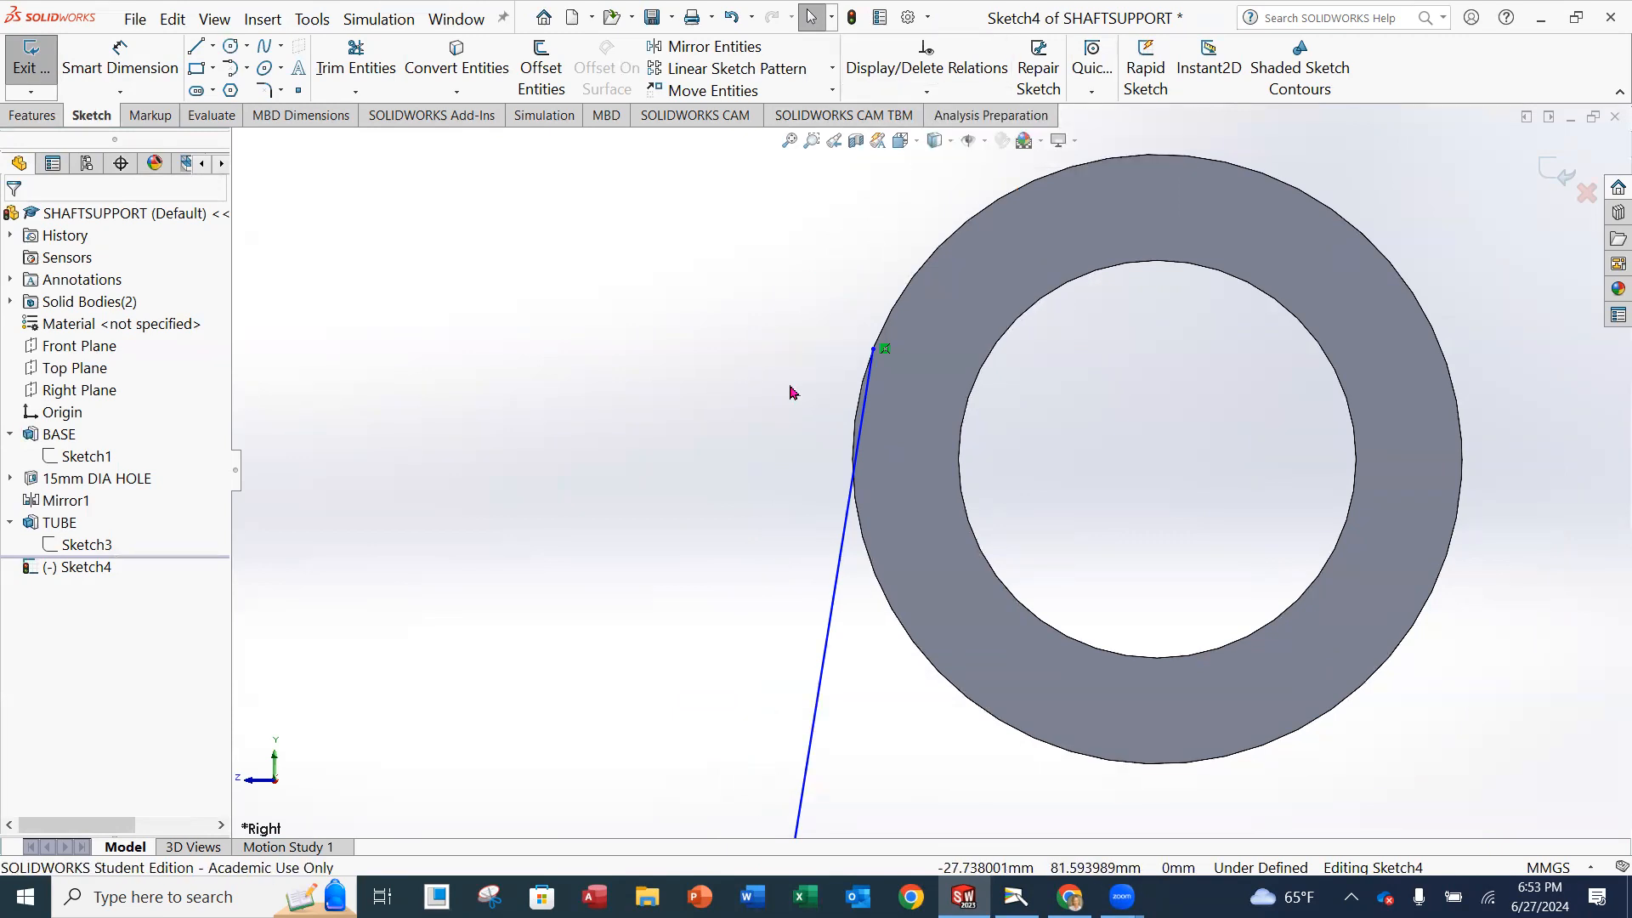
scroll(1221, 466, up, 1)
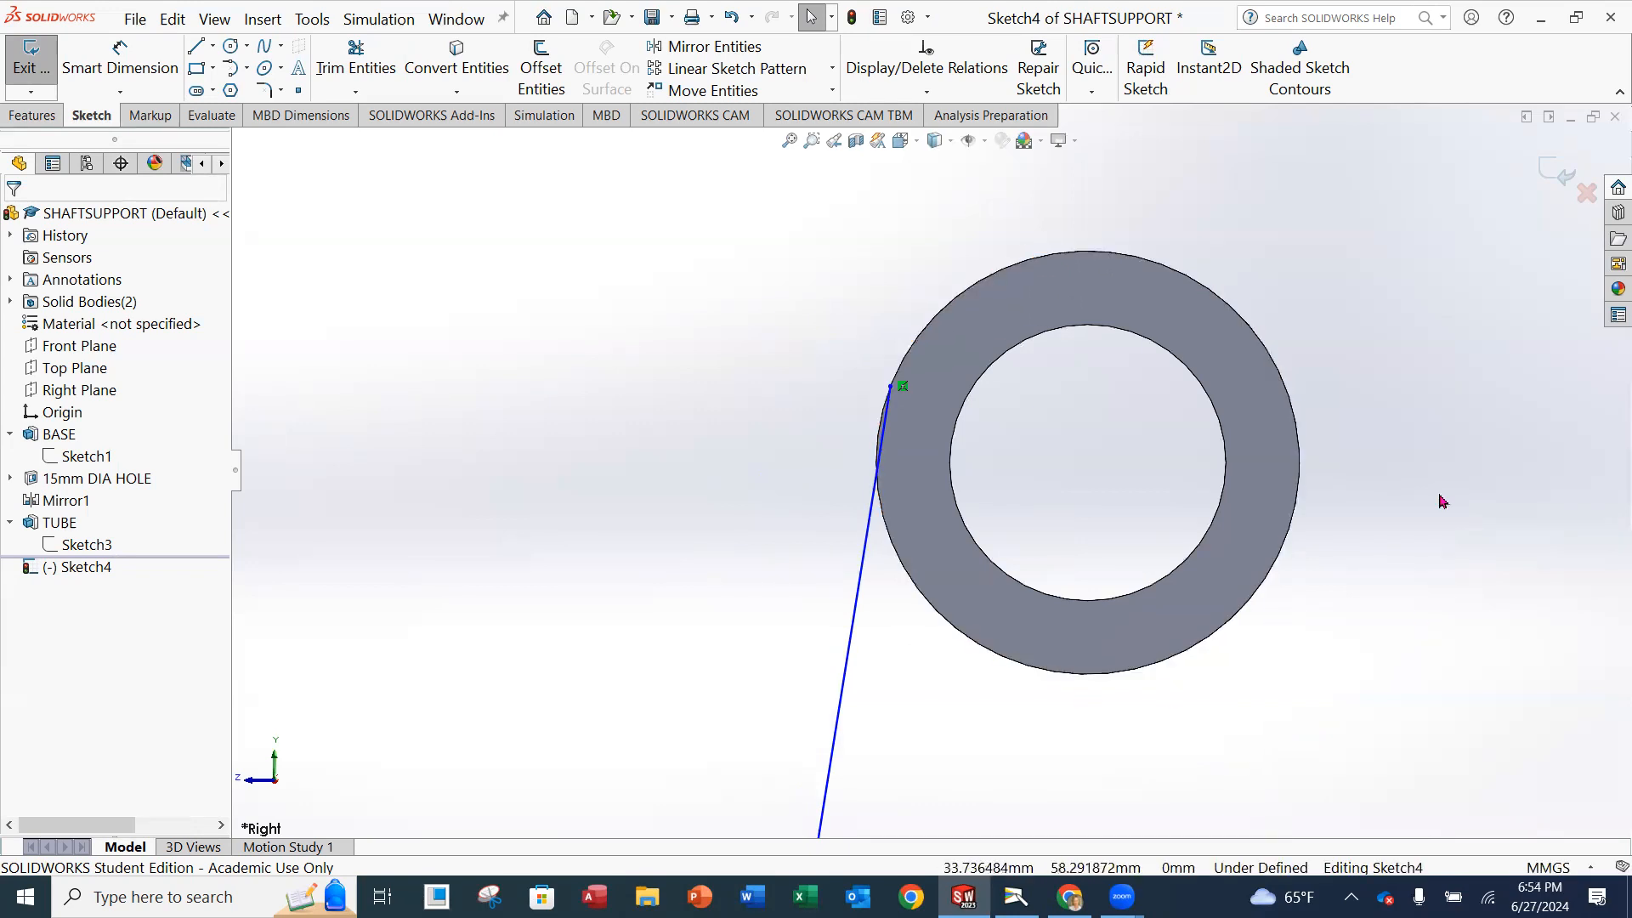
click(455, 72)
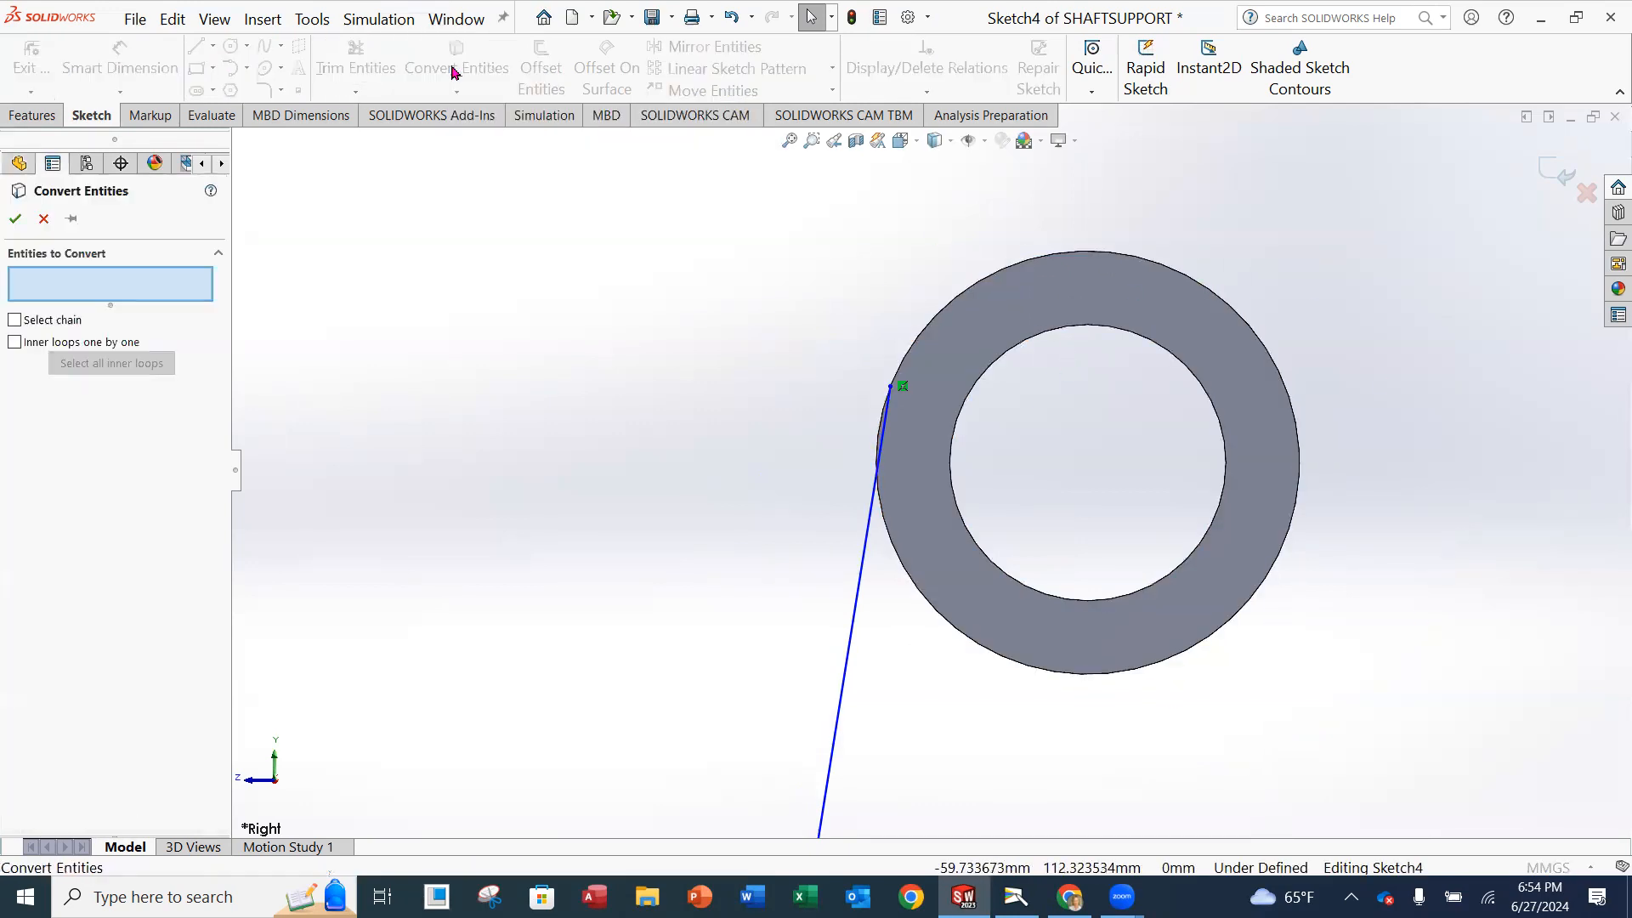
click(1083, 255)
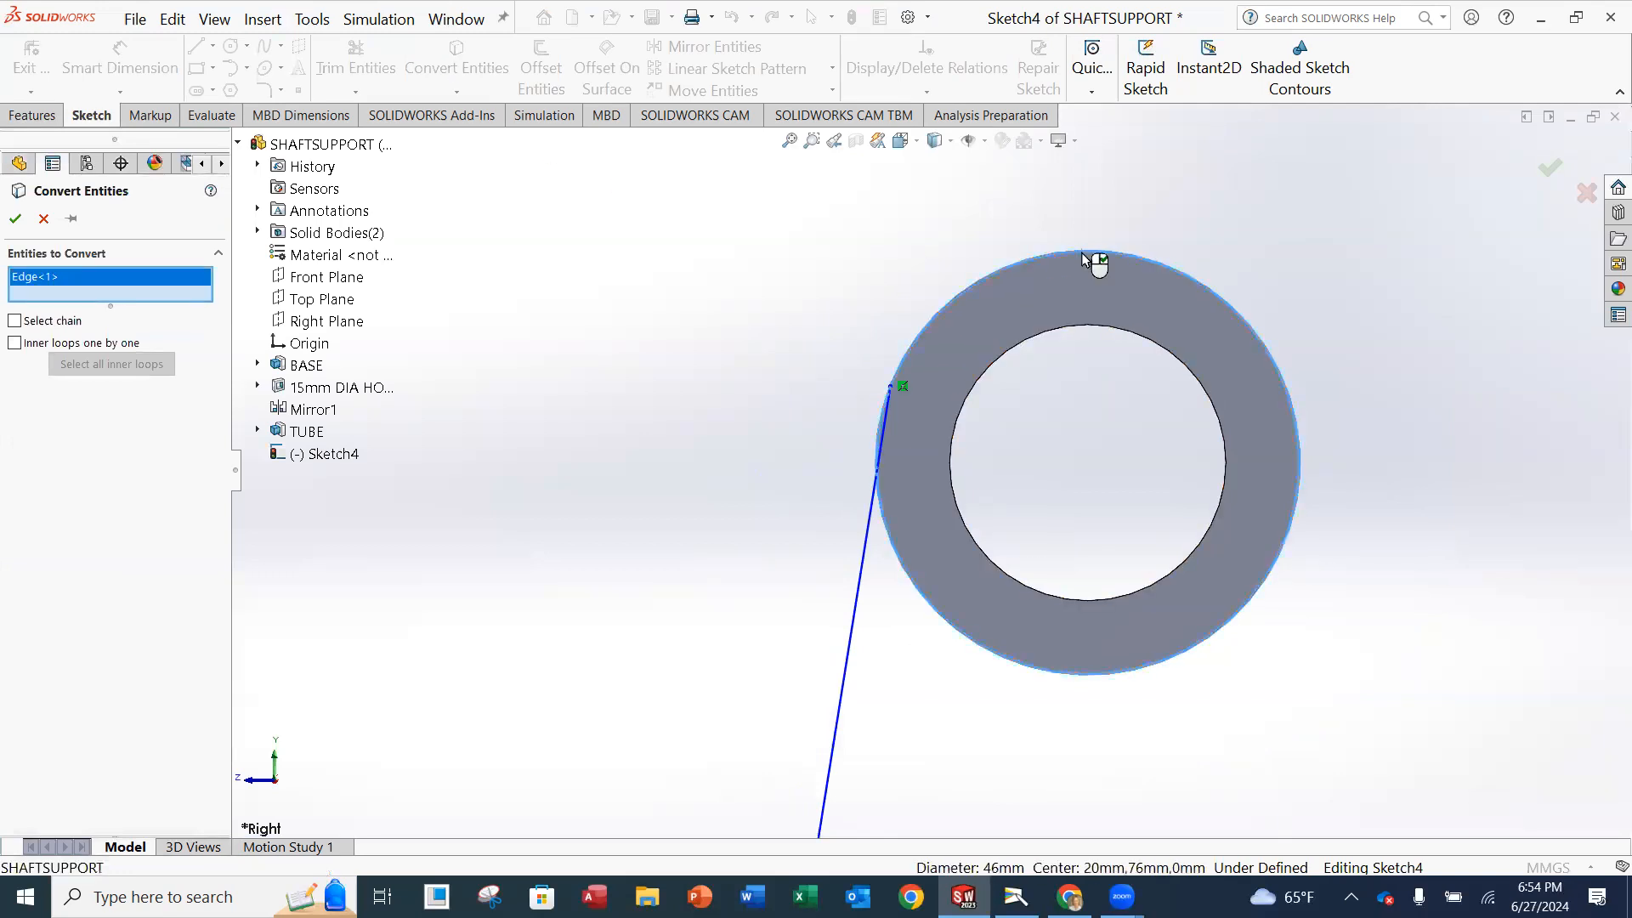
click(14, 219)
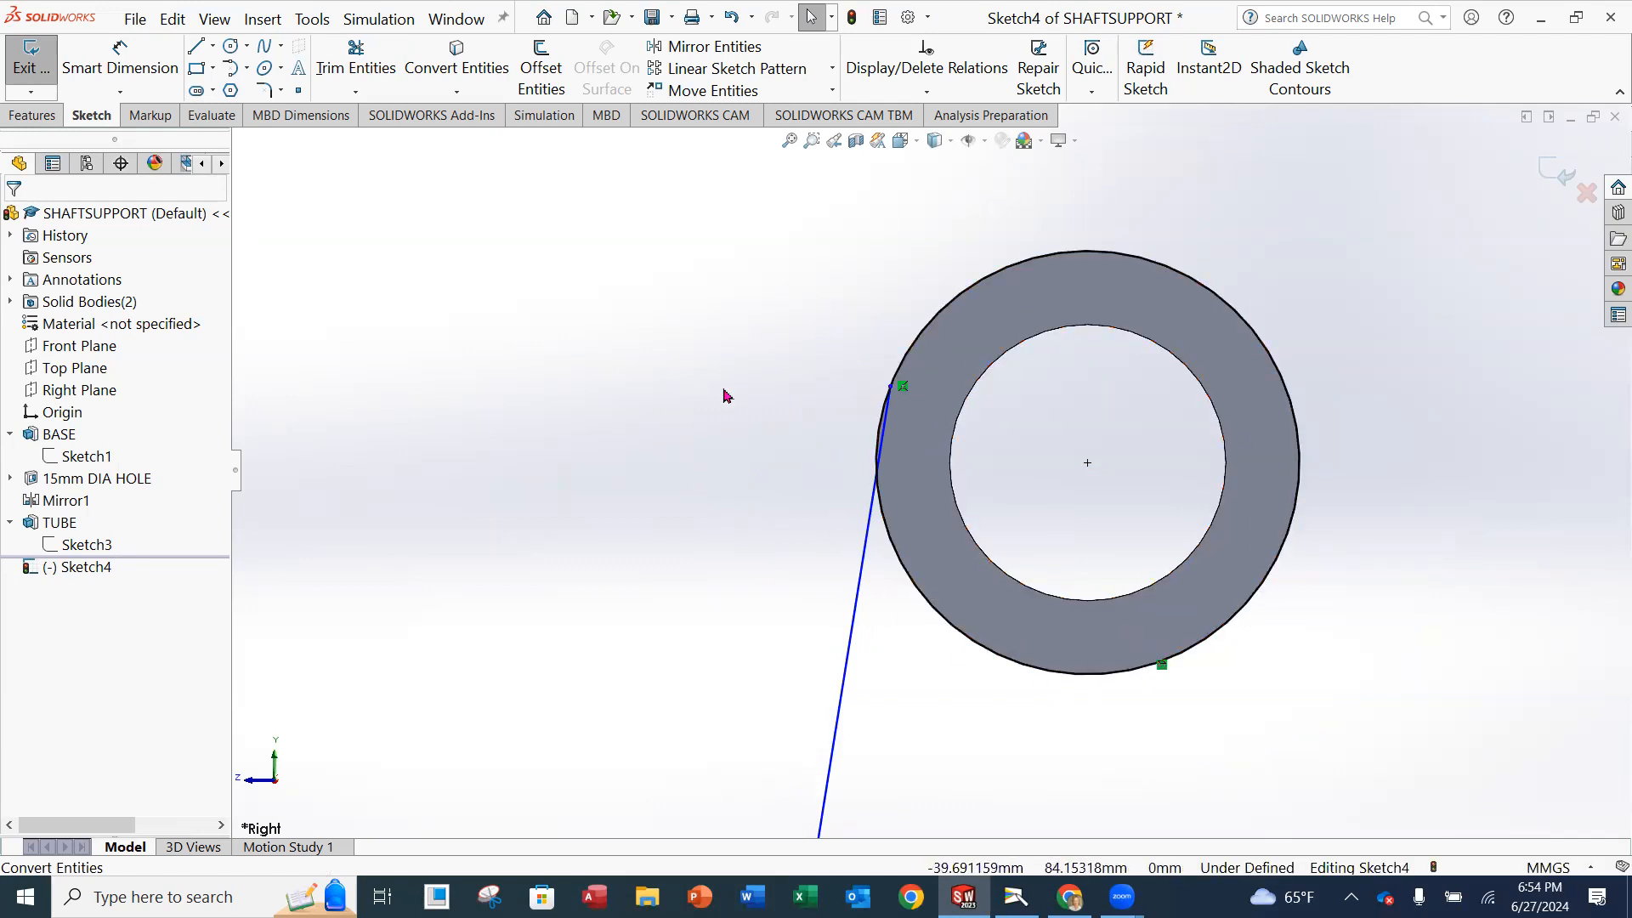
Add a Tangent relation between the slanted line and the converted outer circle.
click(925, 91)
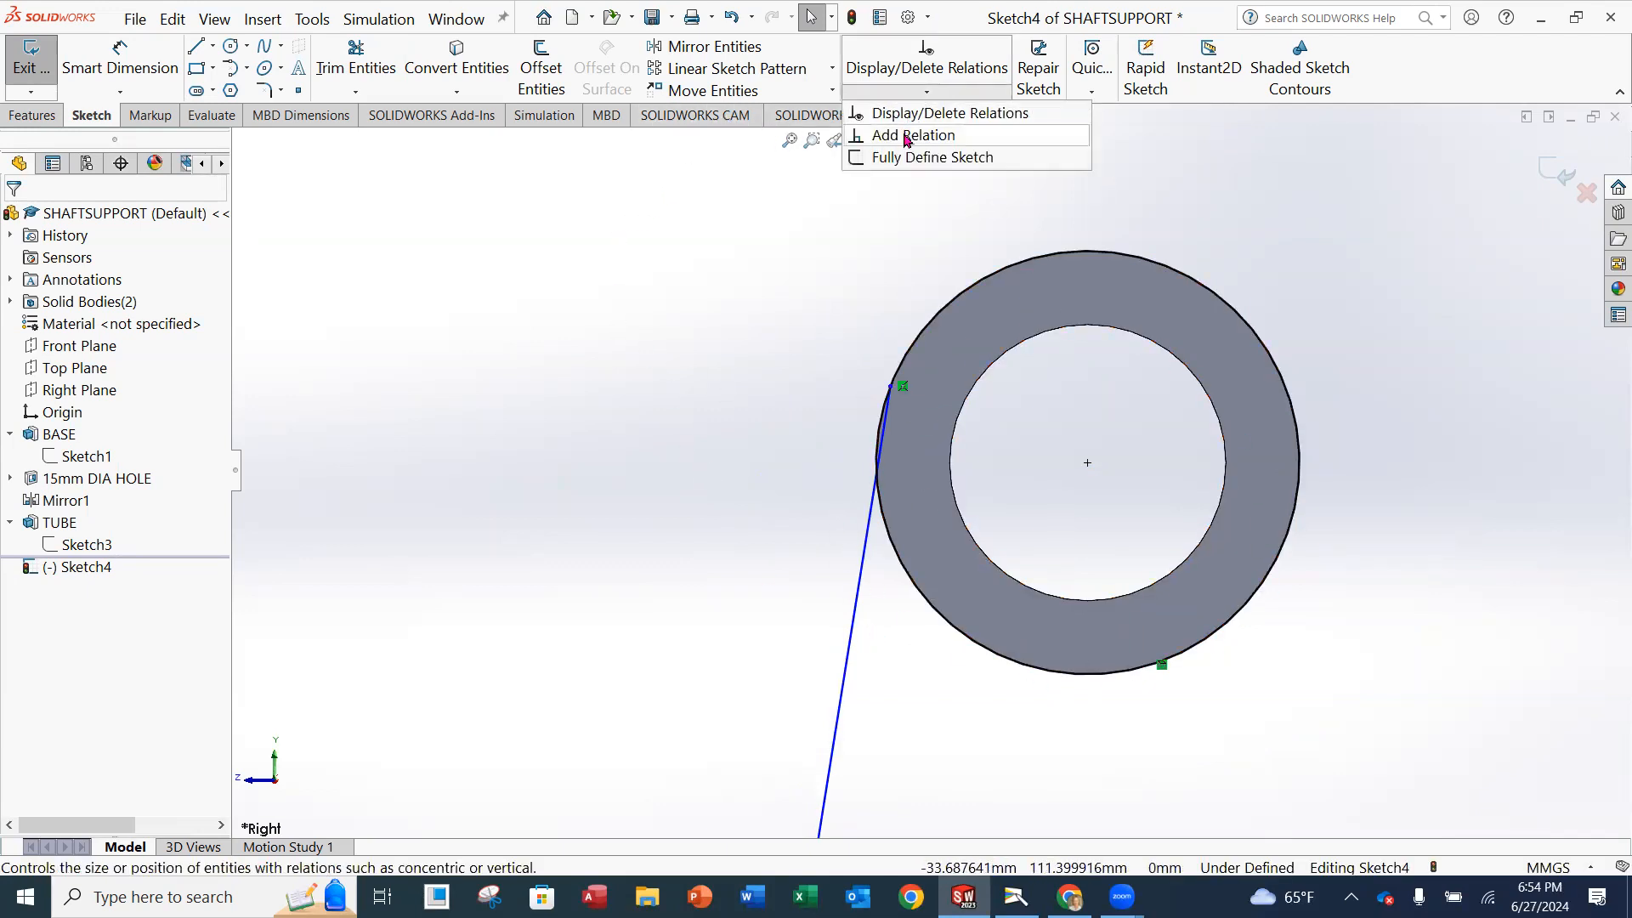
click(912, 135)
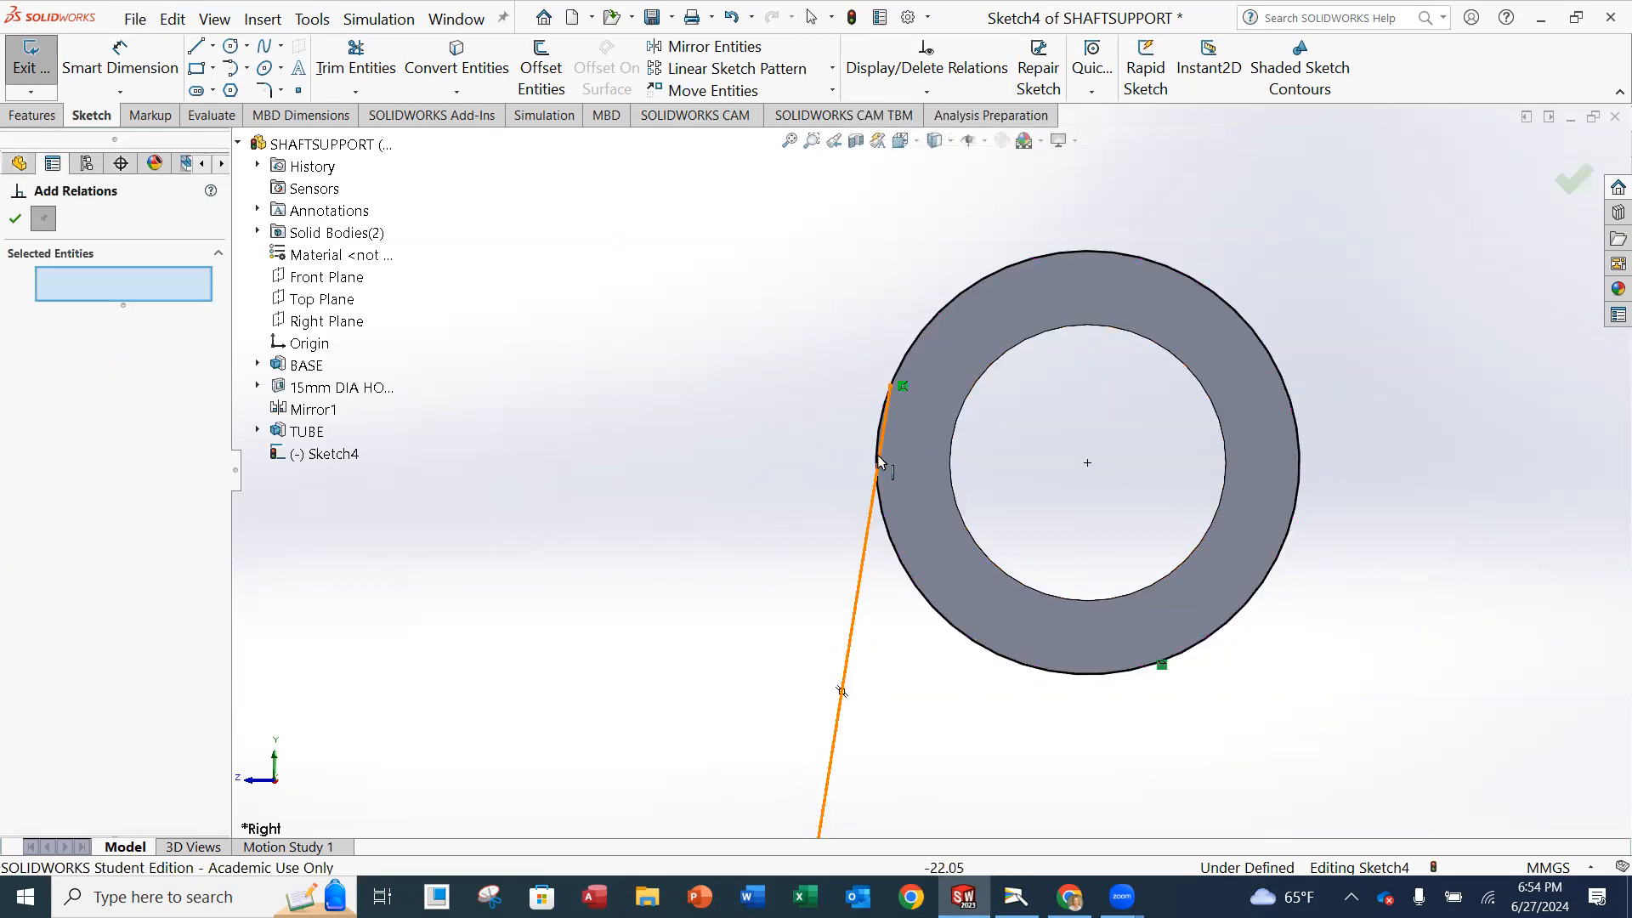
click(869, 561)
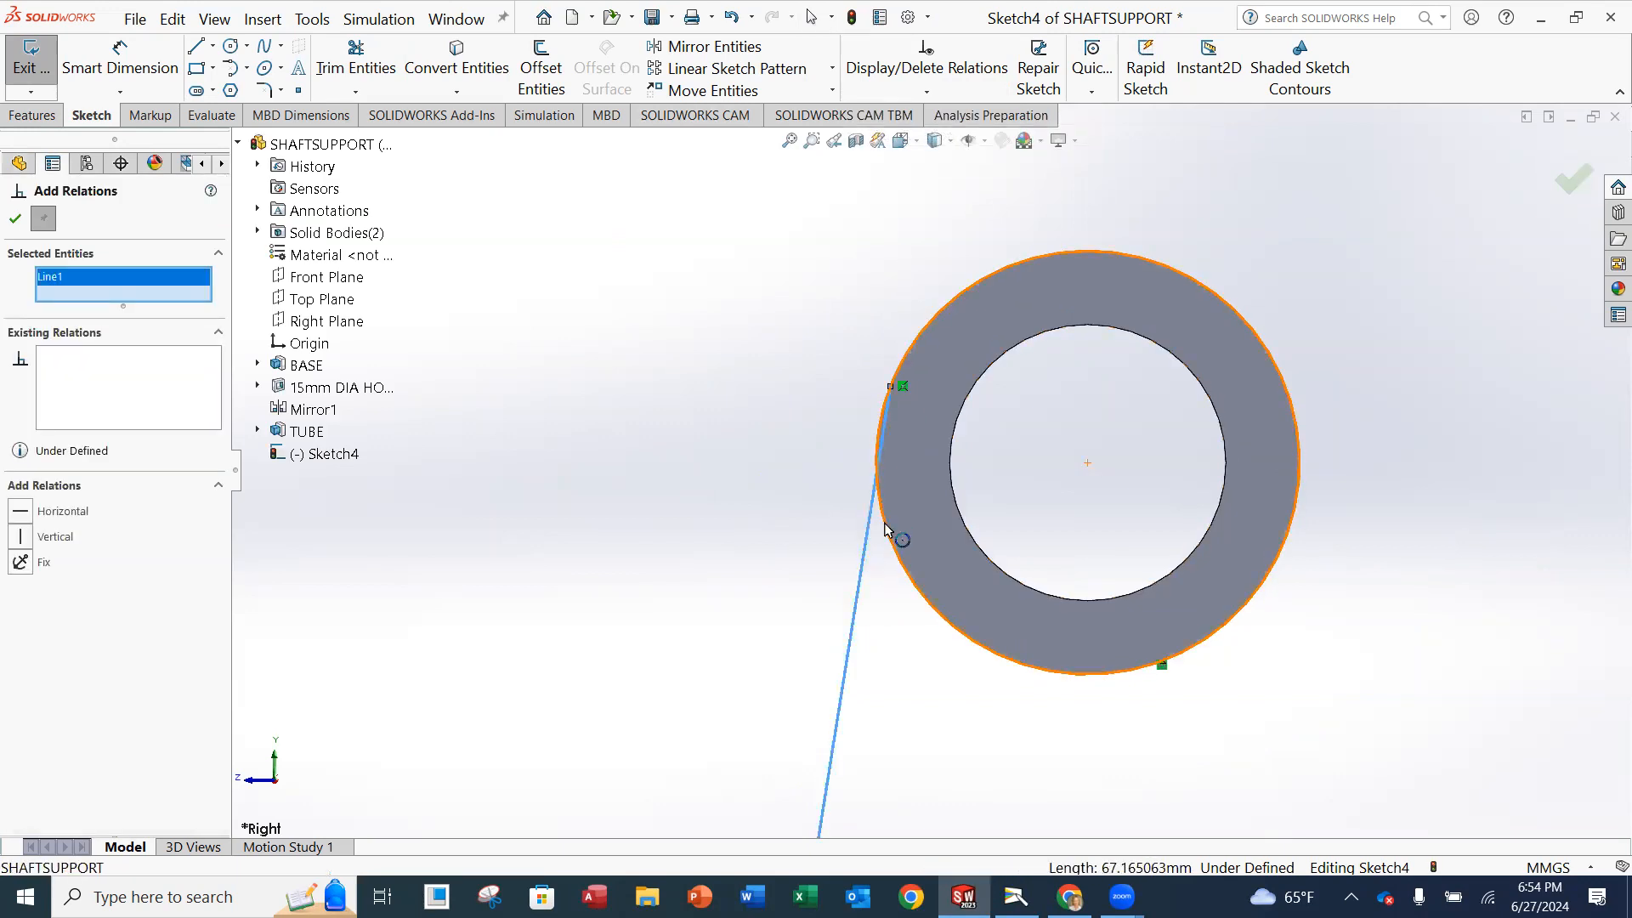
click(889, 520)
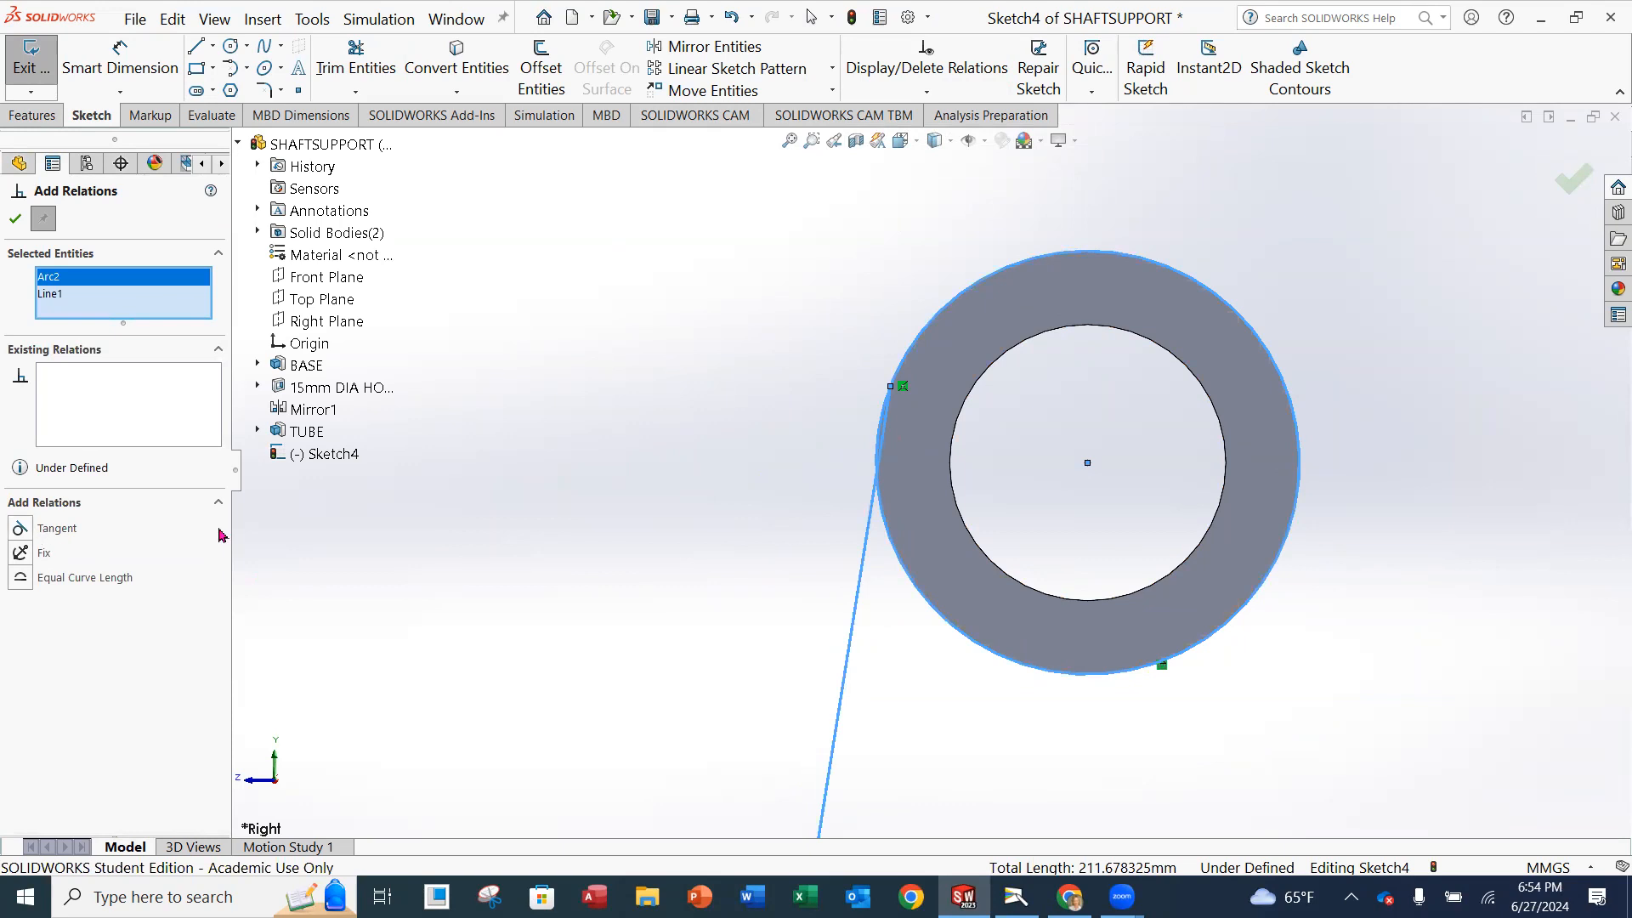
click(20, 529)
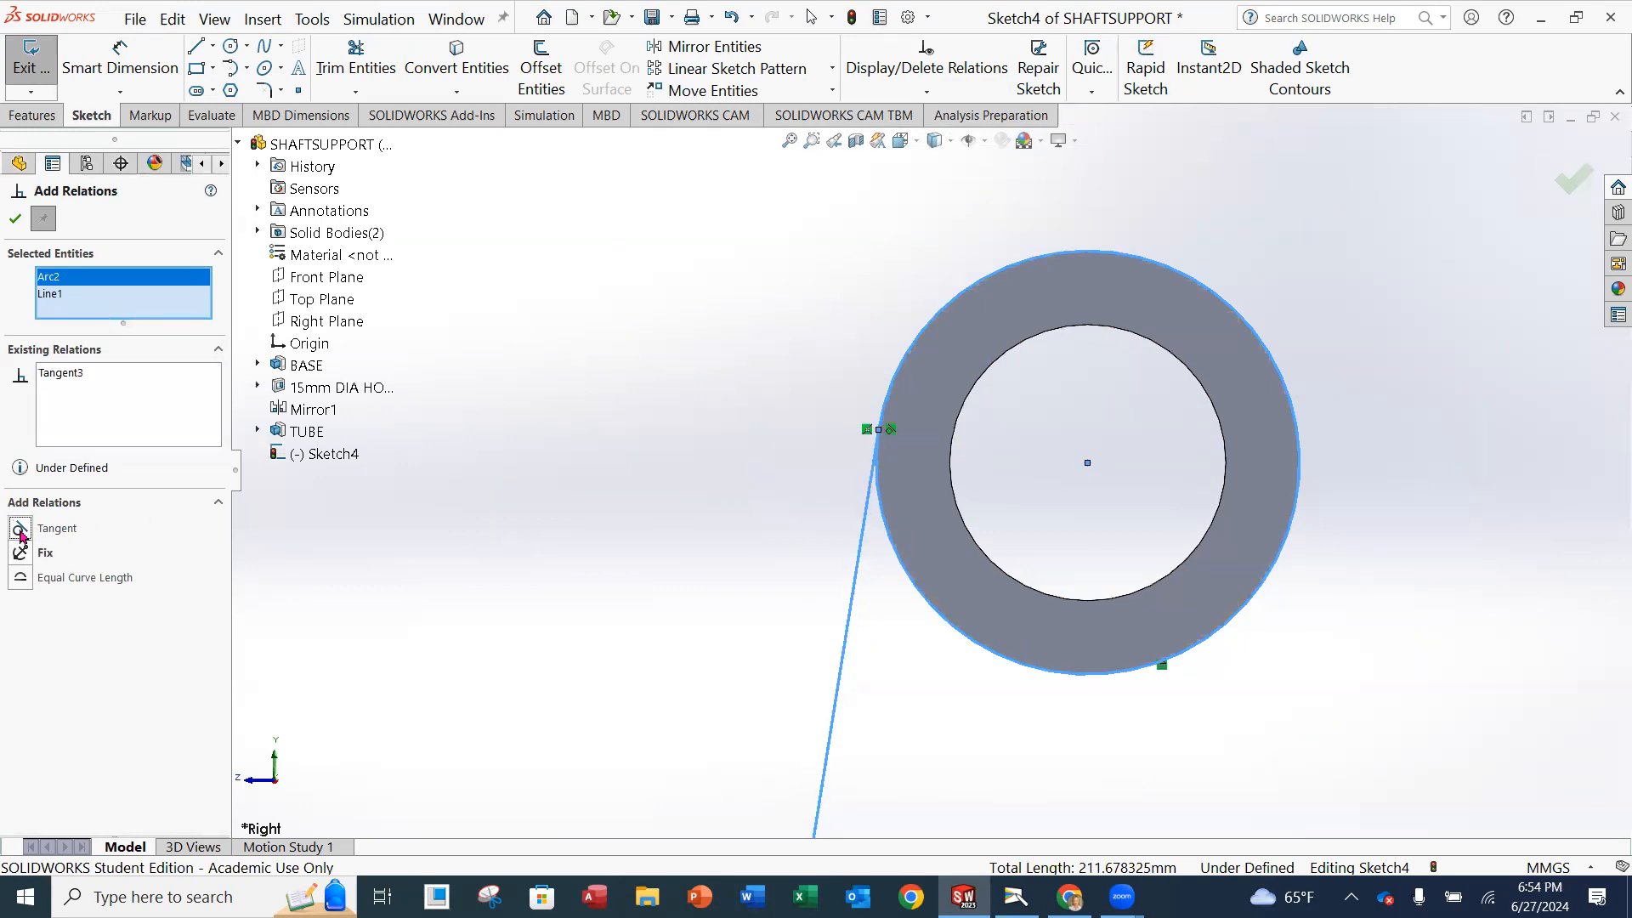
click(692, 275)
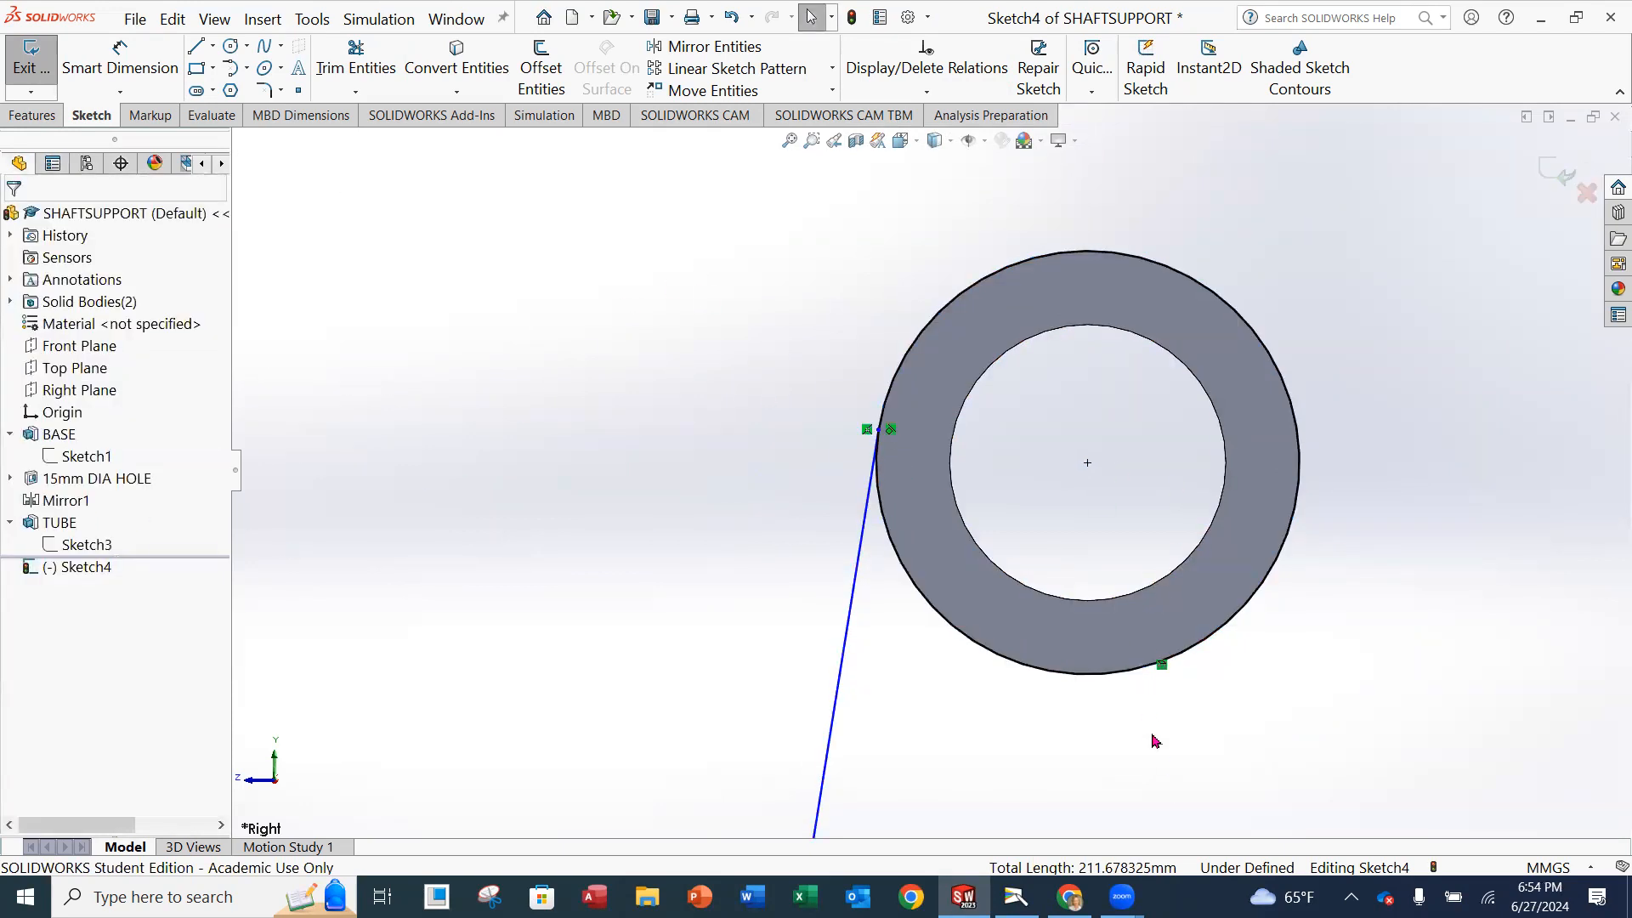
Sketch a second slanted line from the base's top edge, near its right end, up to the opposite side of the tube's outer circle, tangent to it.
scroll(1155, 741, up, 3)
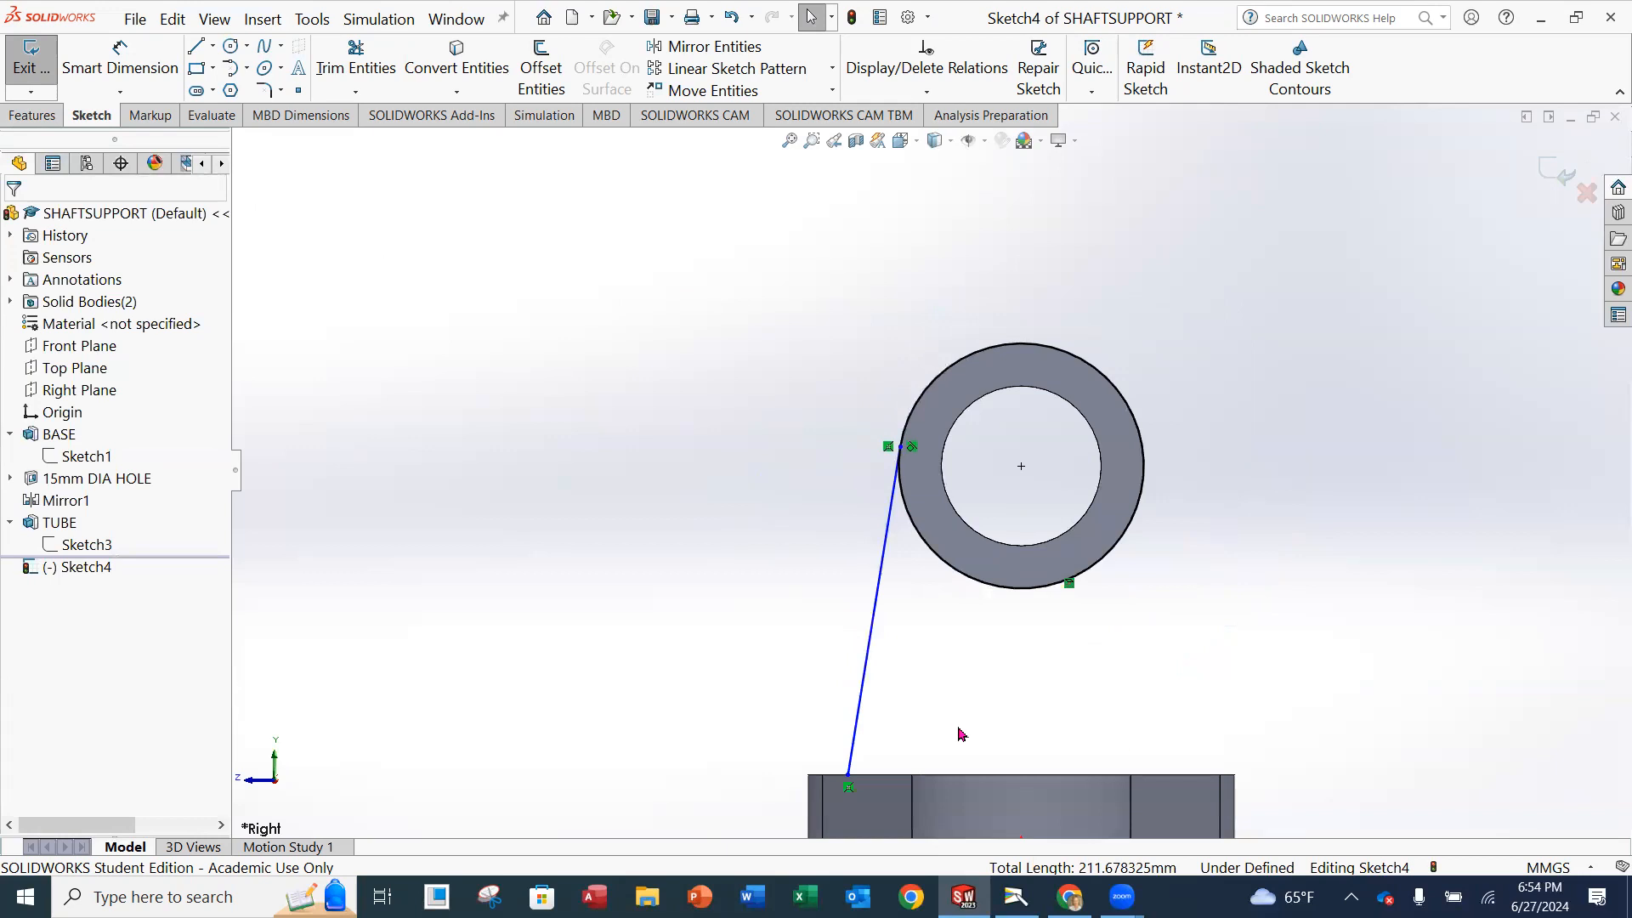
scroll(1097, 586, down, 1)
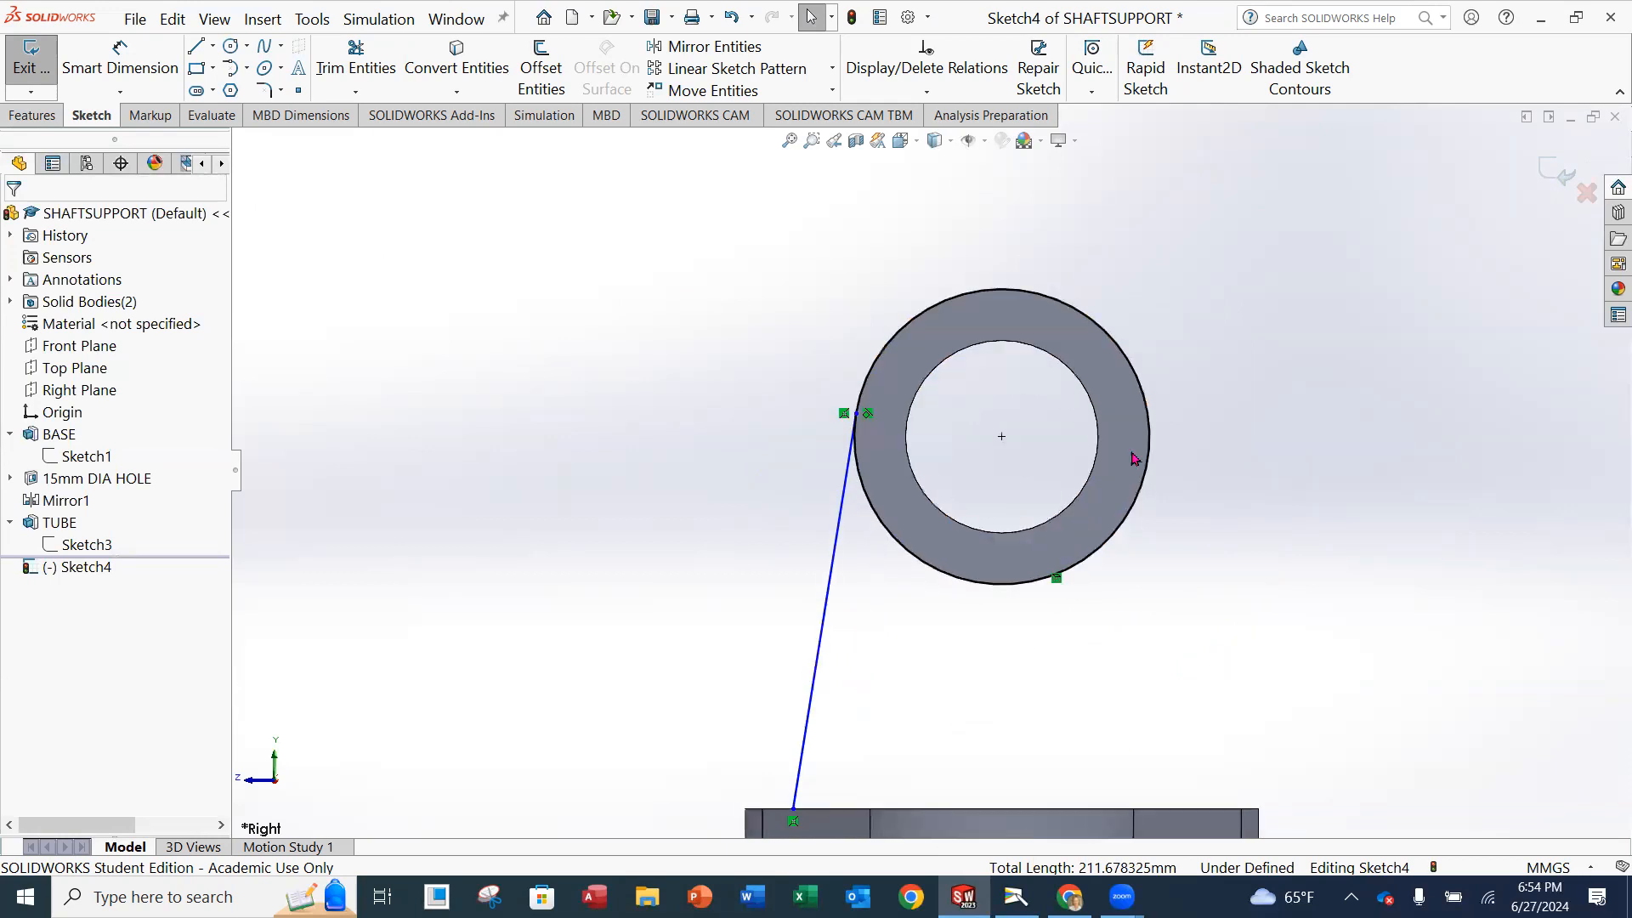
scroll(1164, 579, up, 1)
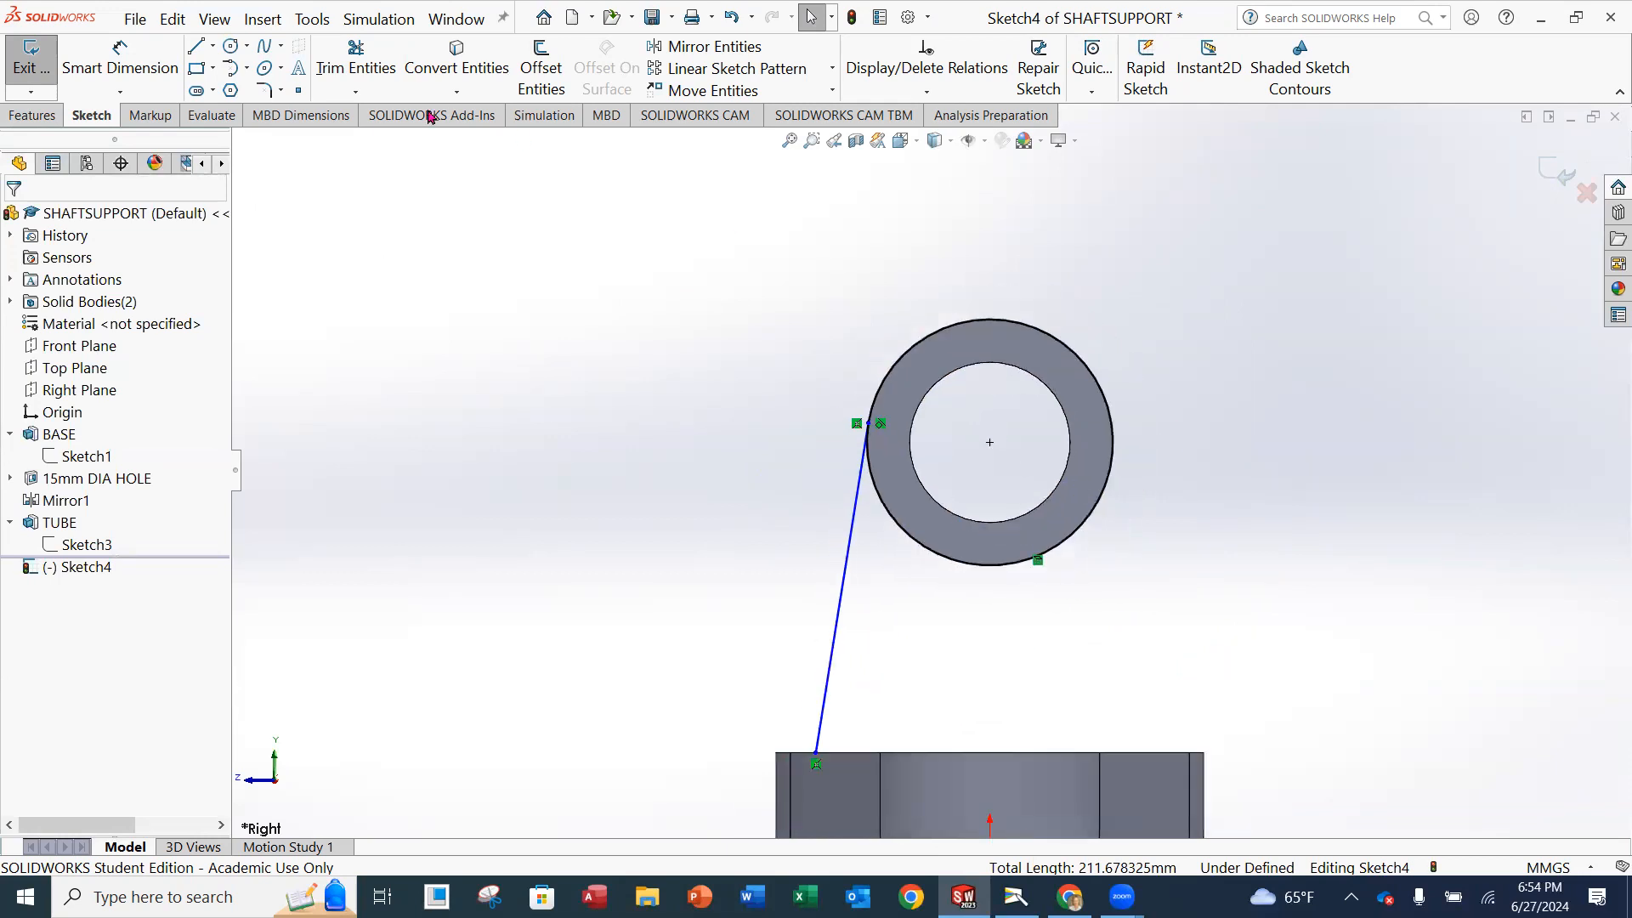
click(205, 51)
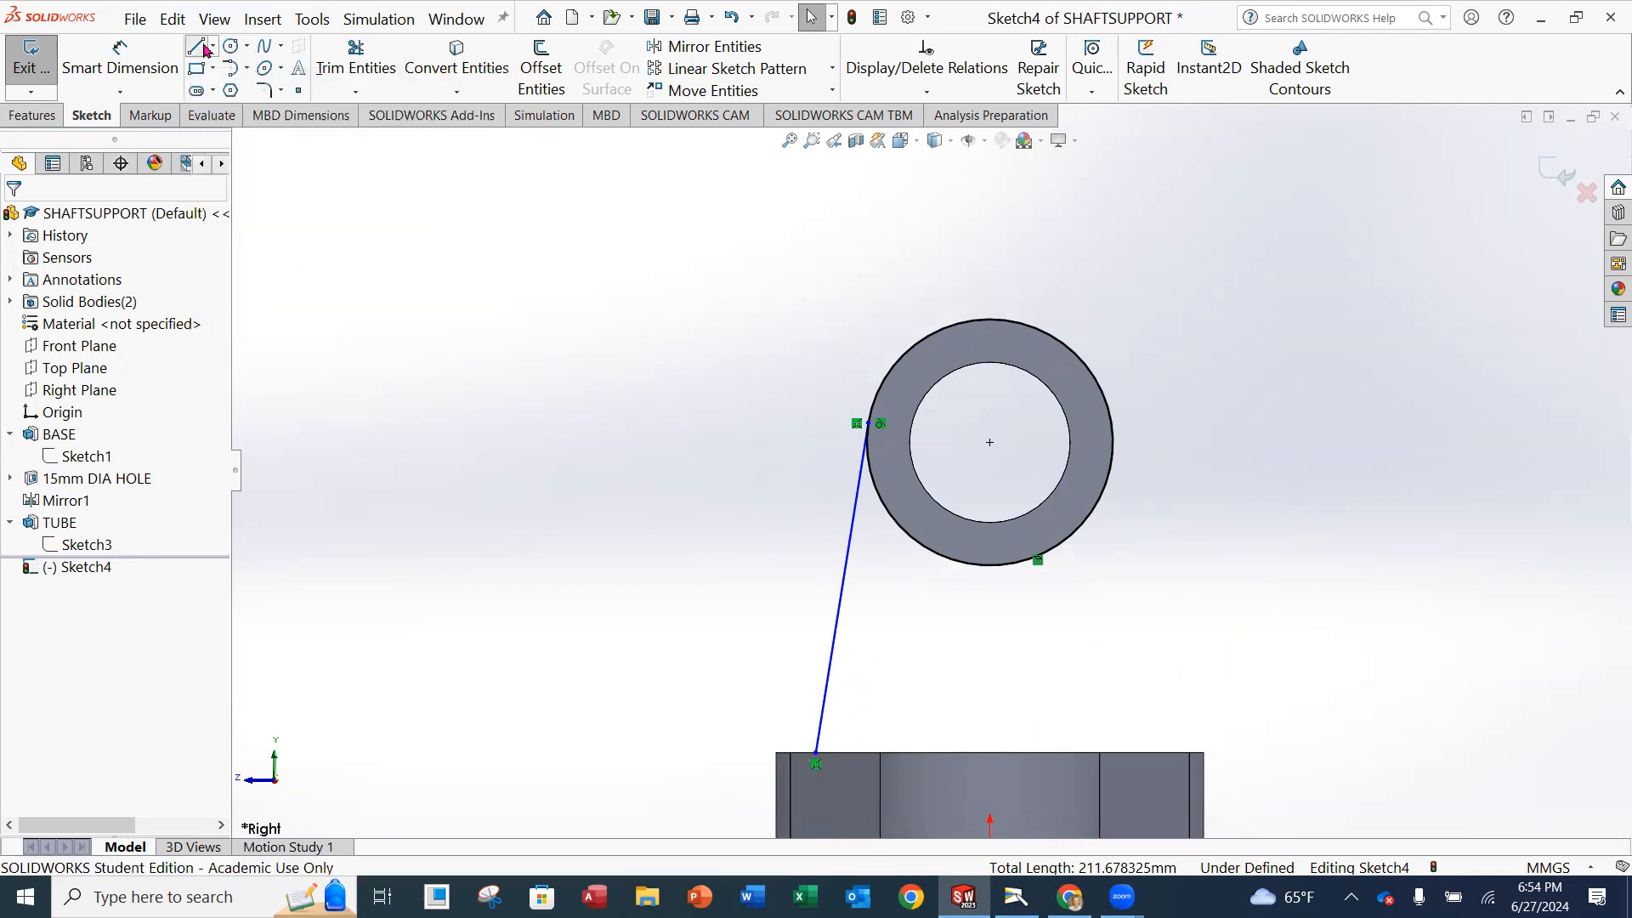
click(1165, 752)
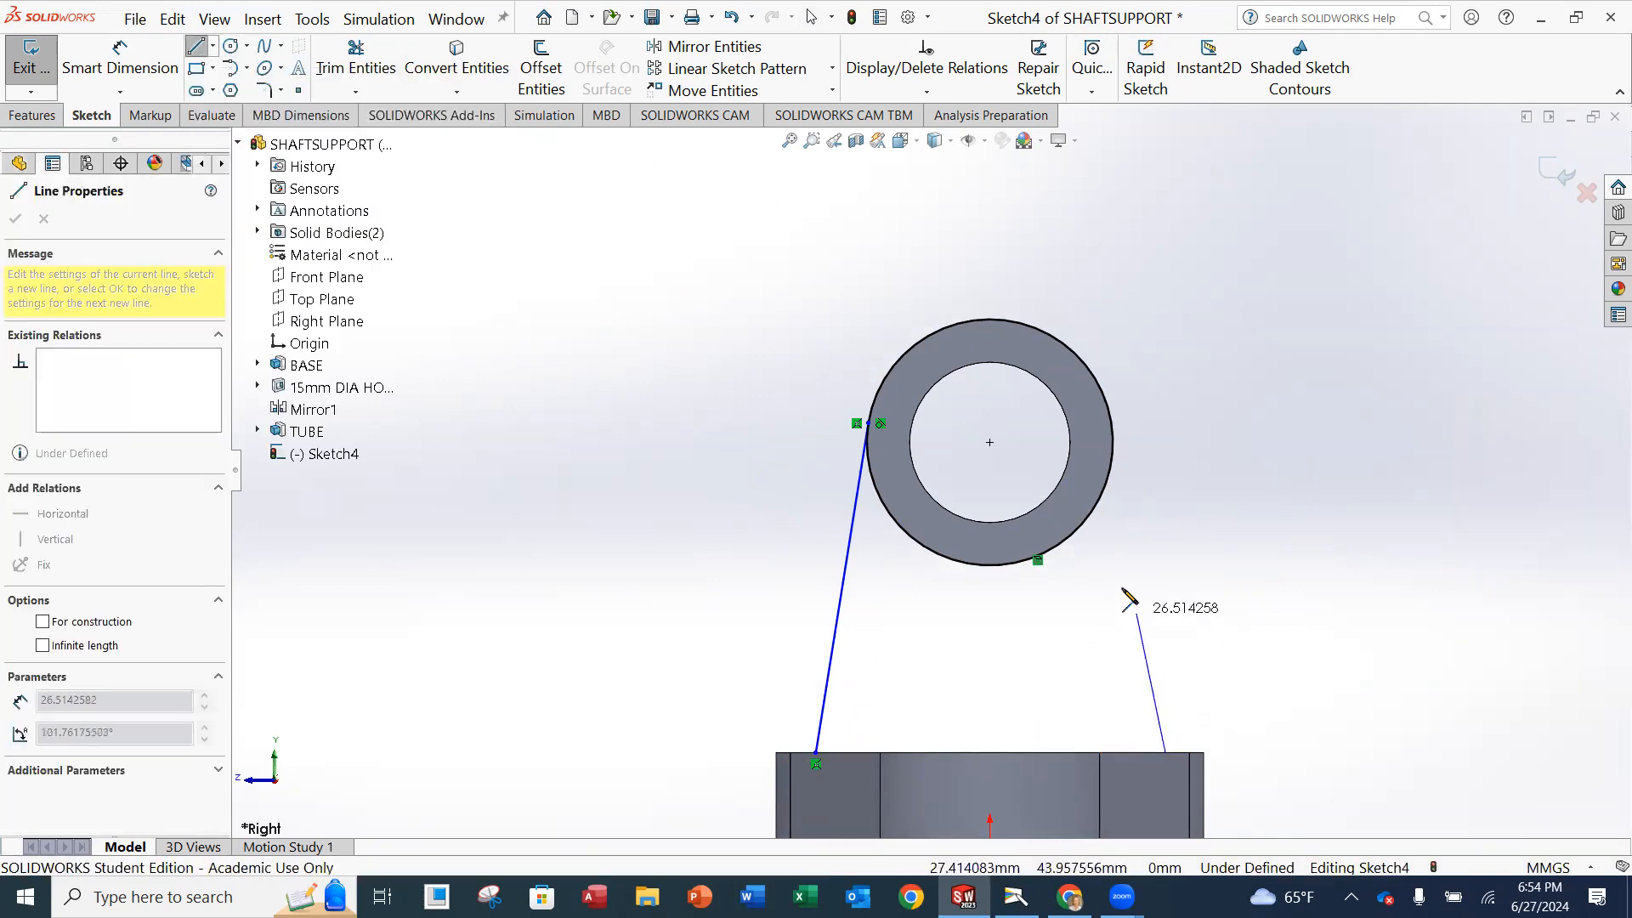
click(1111, 422)
key(Escape)
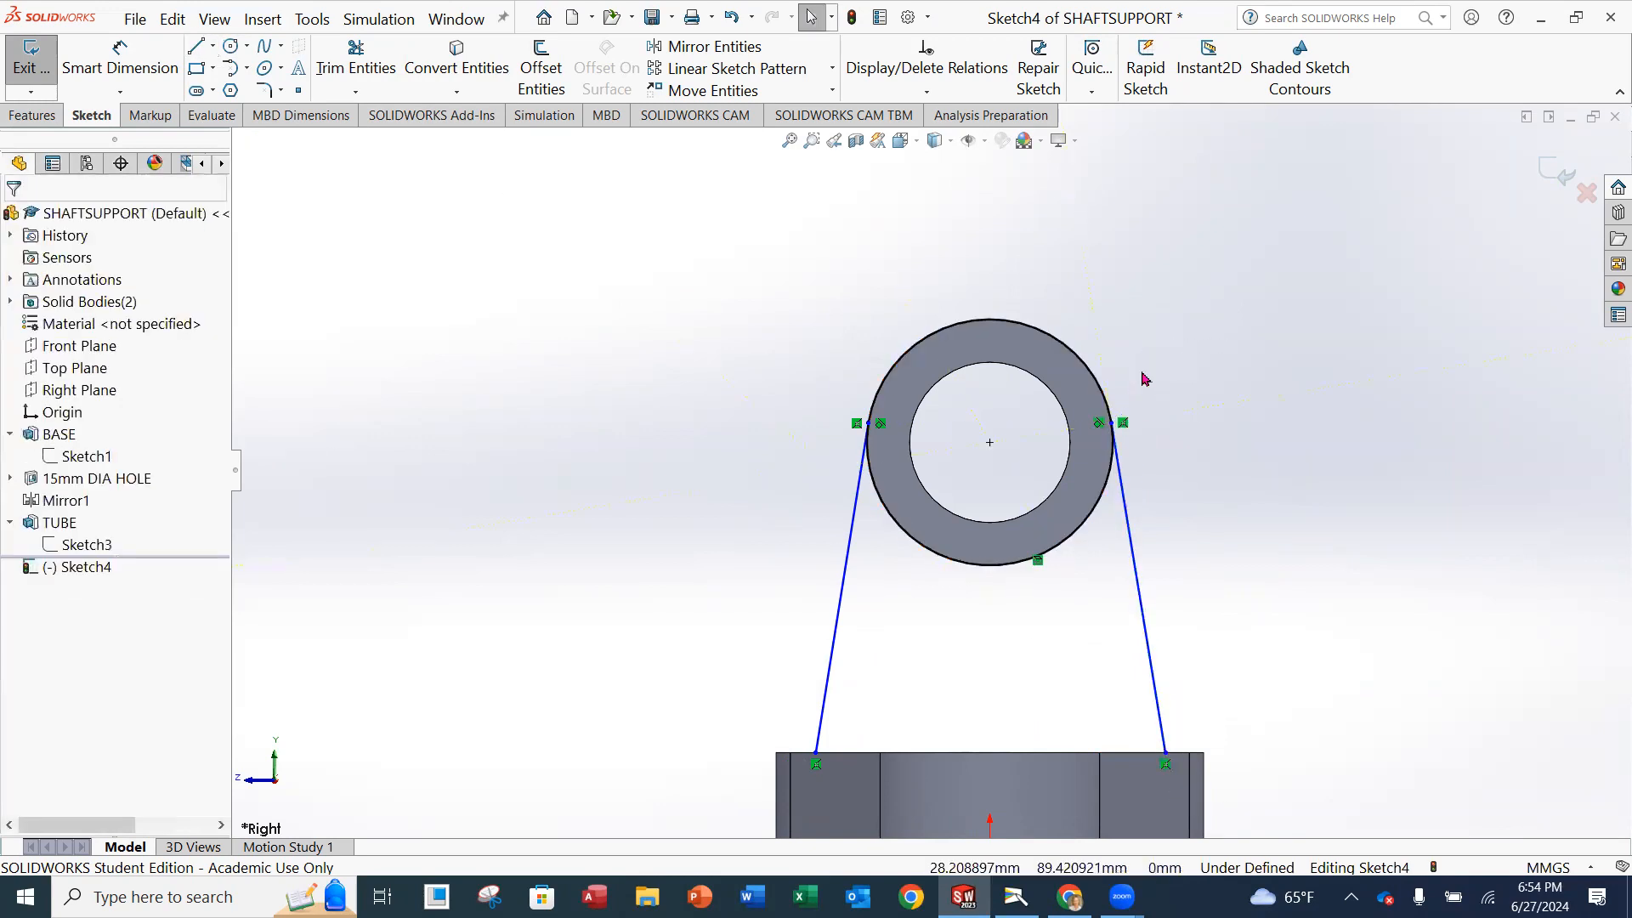
Connect the lower endpoints of the two slanted lines with a horizontal line along the base's top edge.
scroll(1130, 443, down, 4)
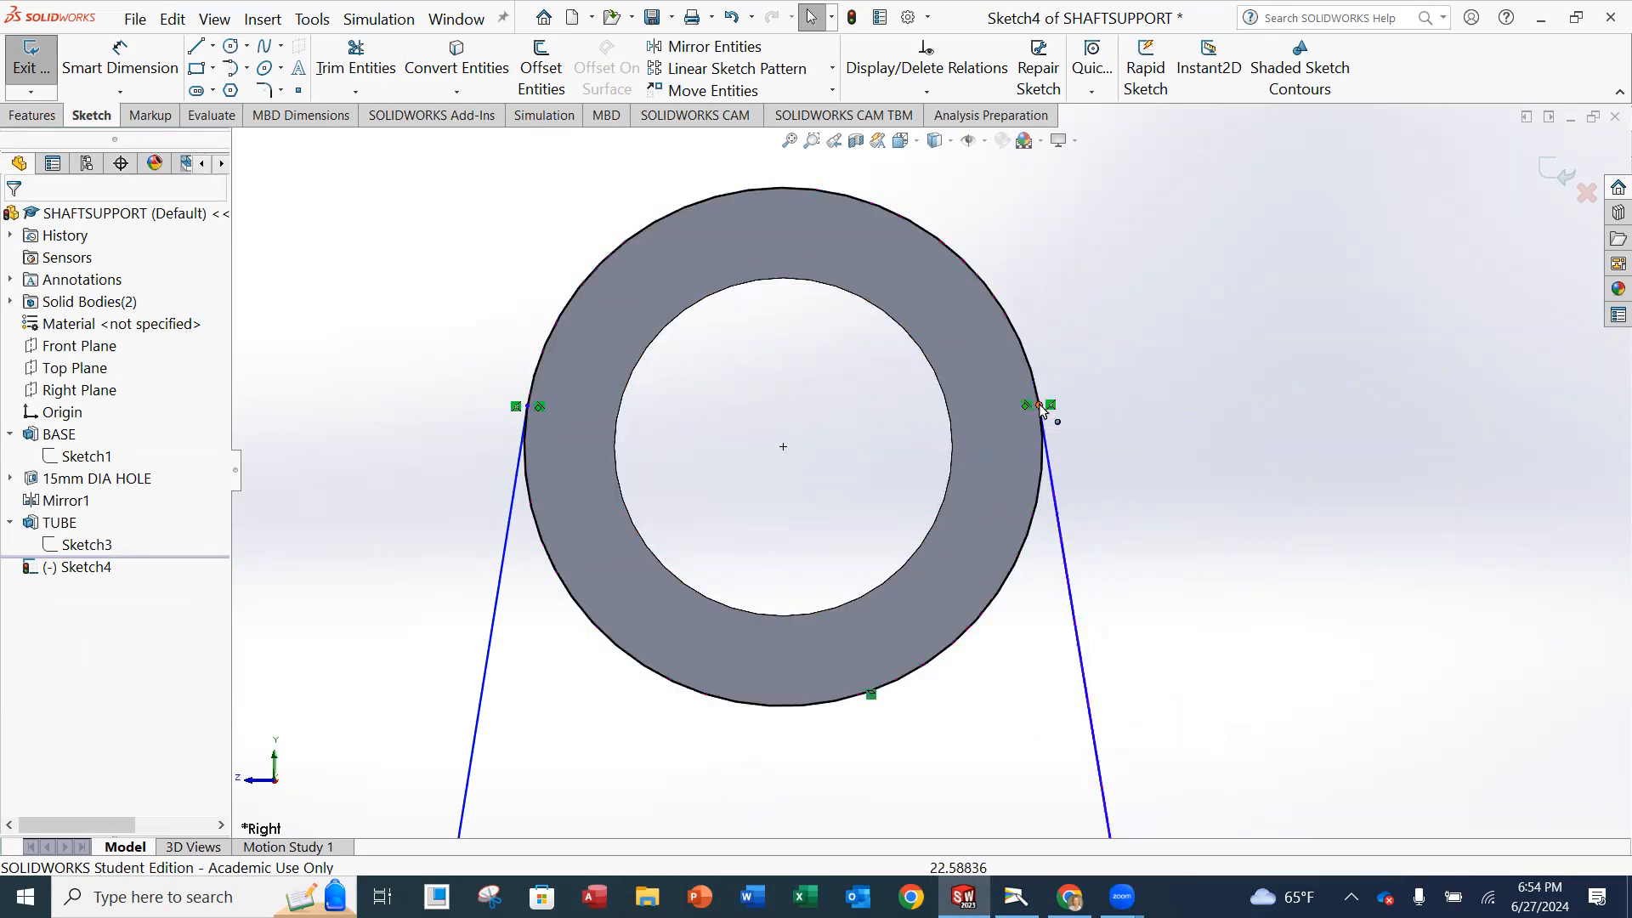
scroll(991, 499, up, 4)
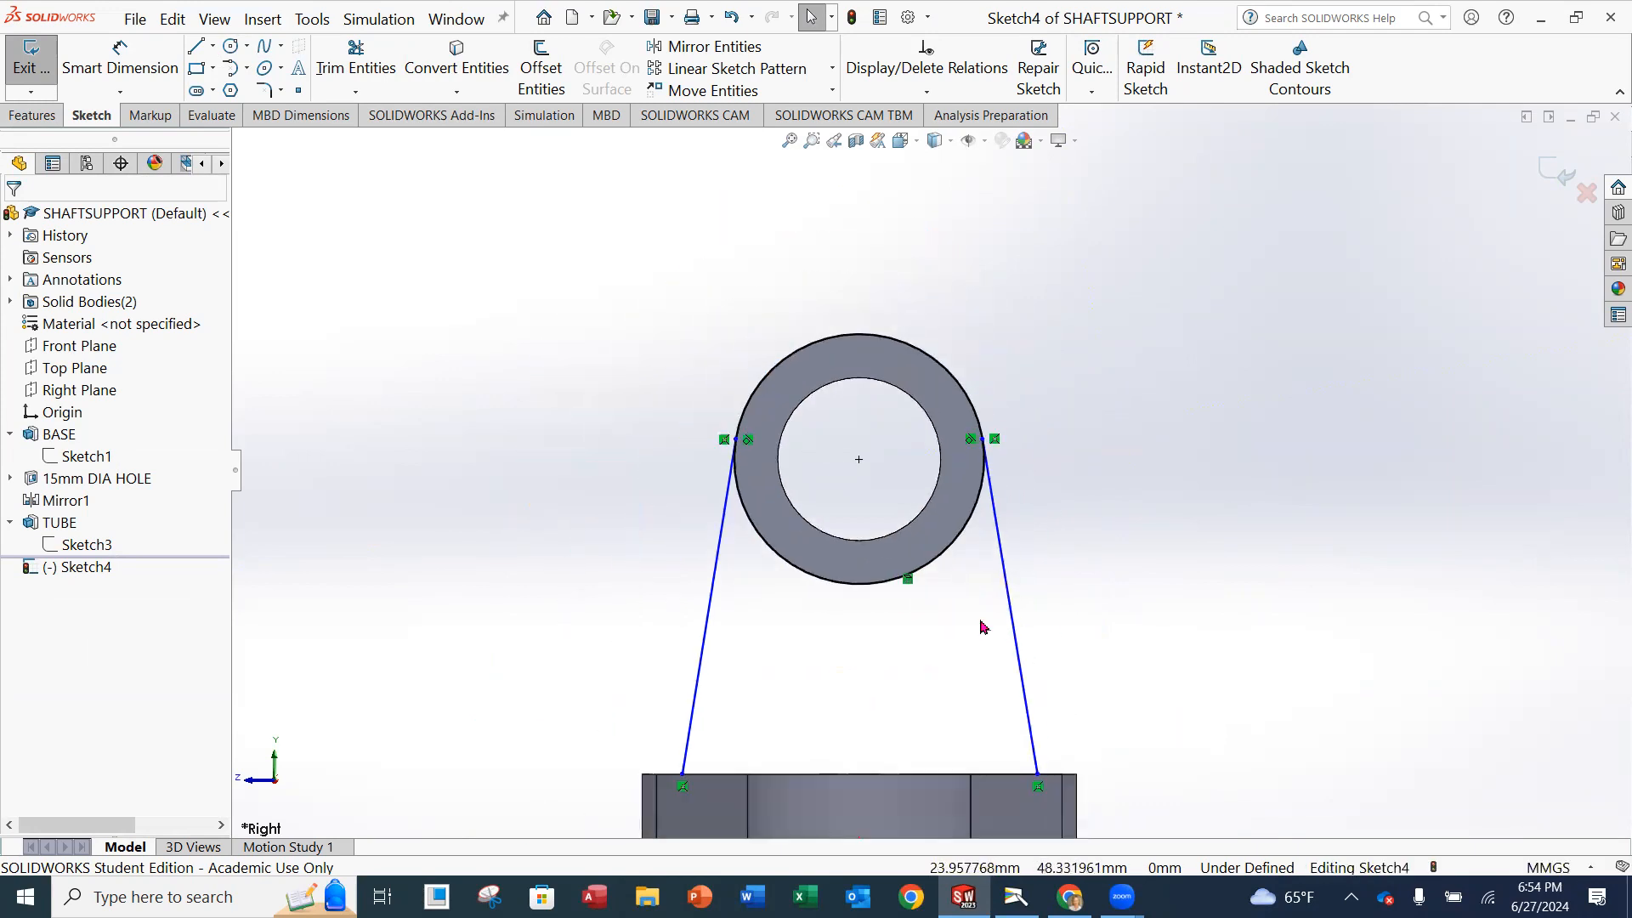
scroll(916, 702, down, 1)
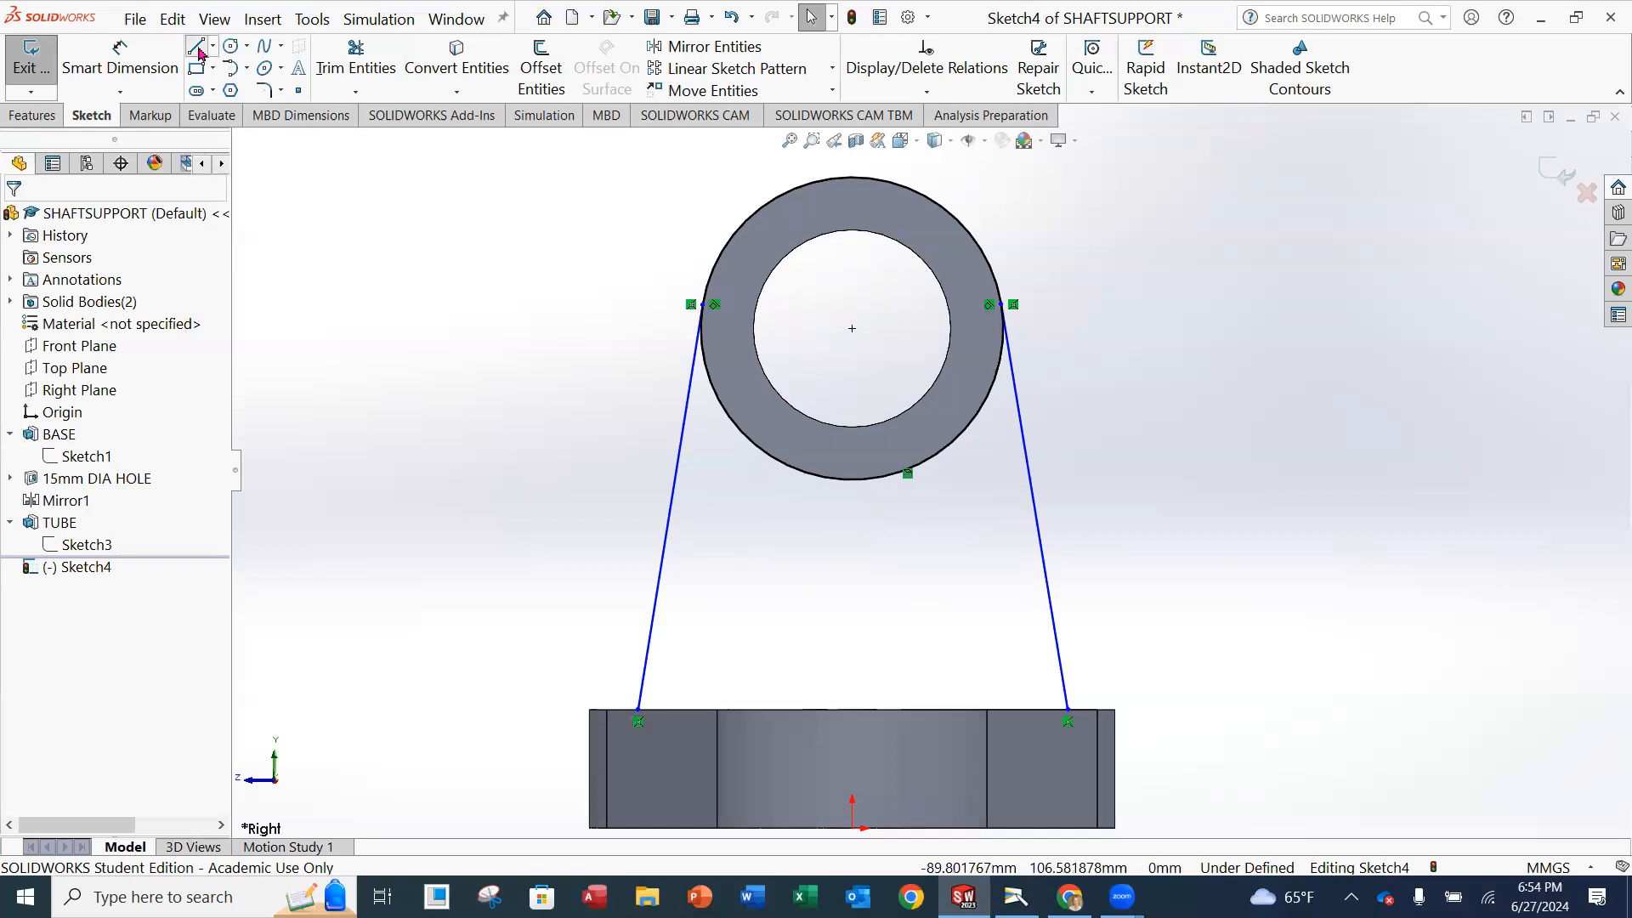
click(197, 47)
click(638, 709)
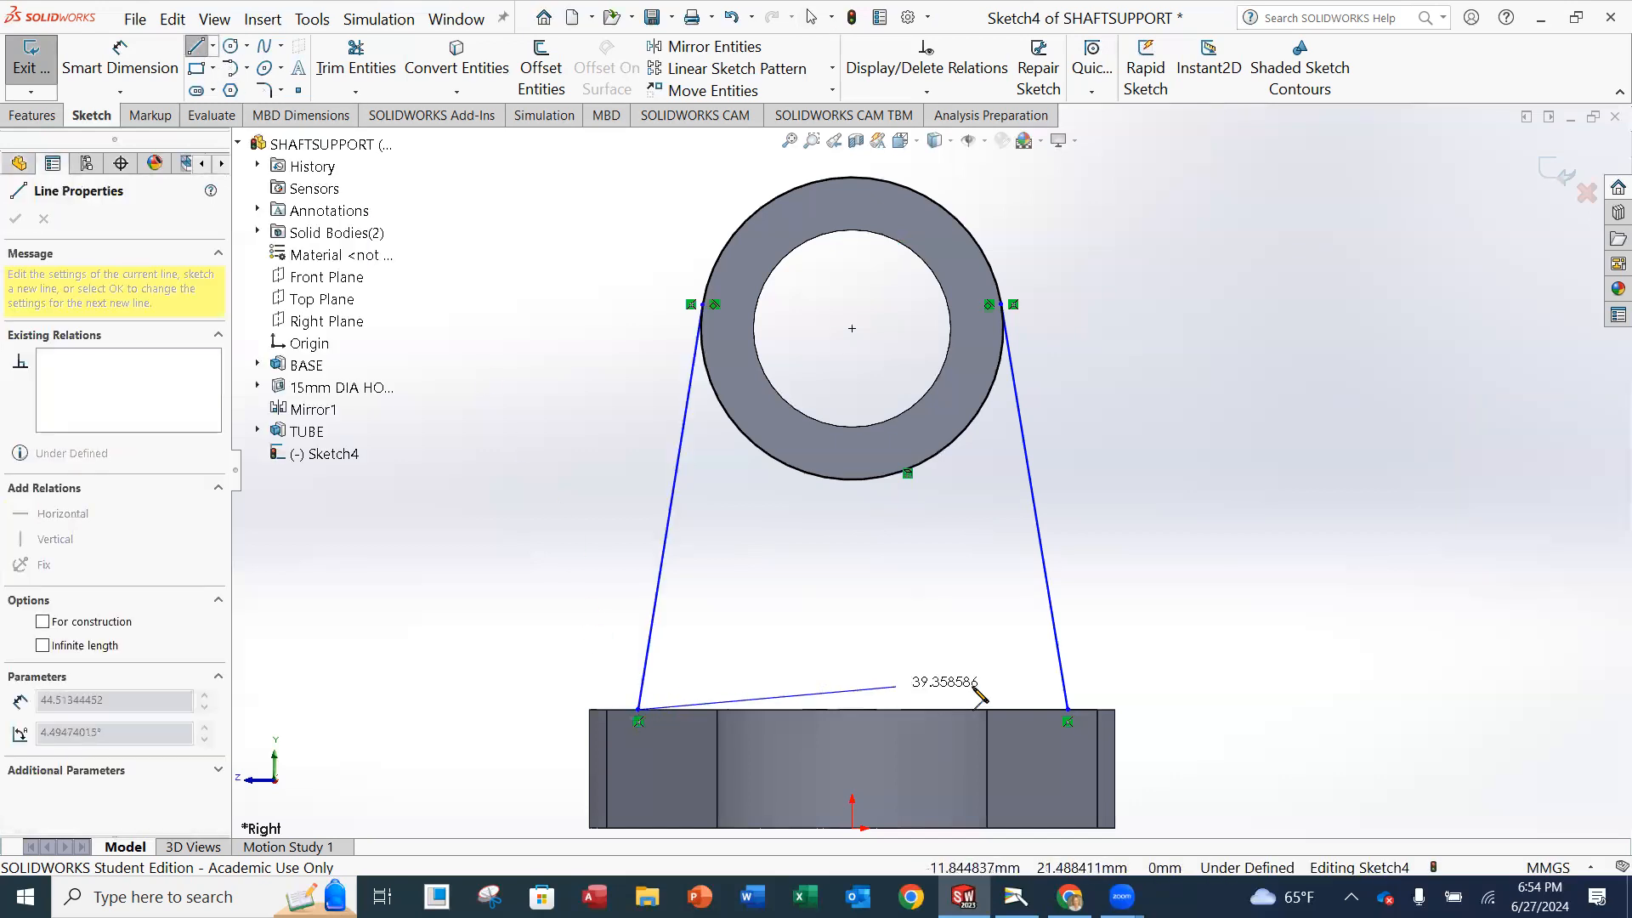
click(1069, 711)
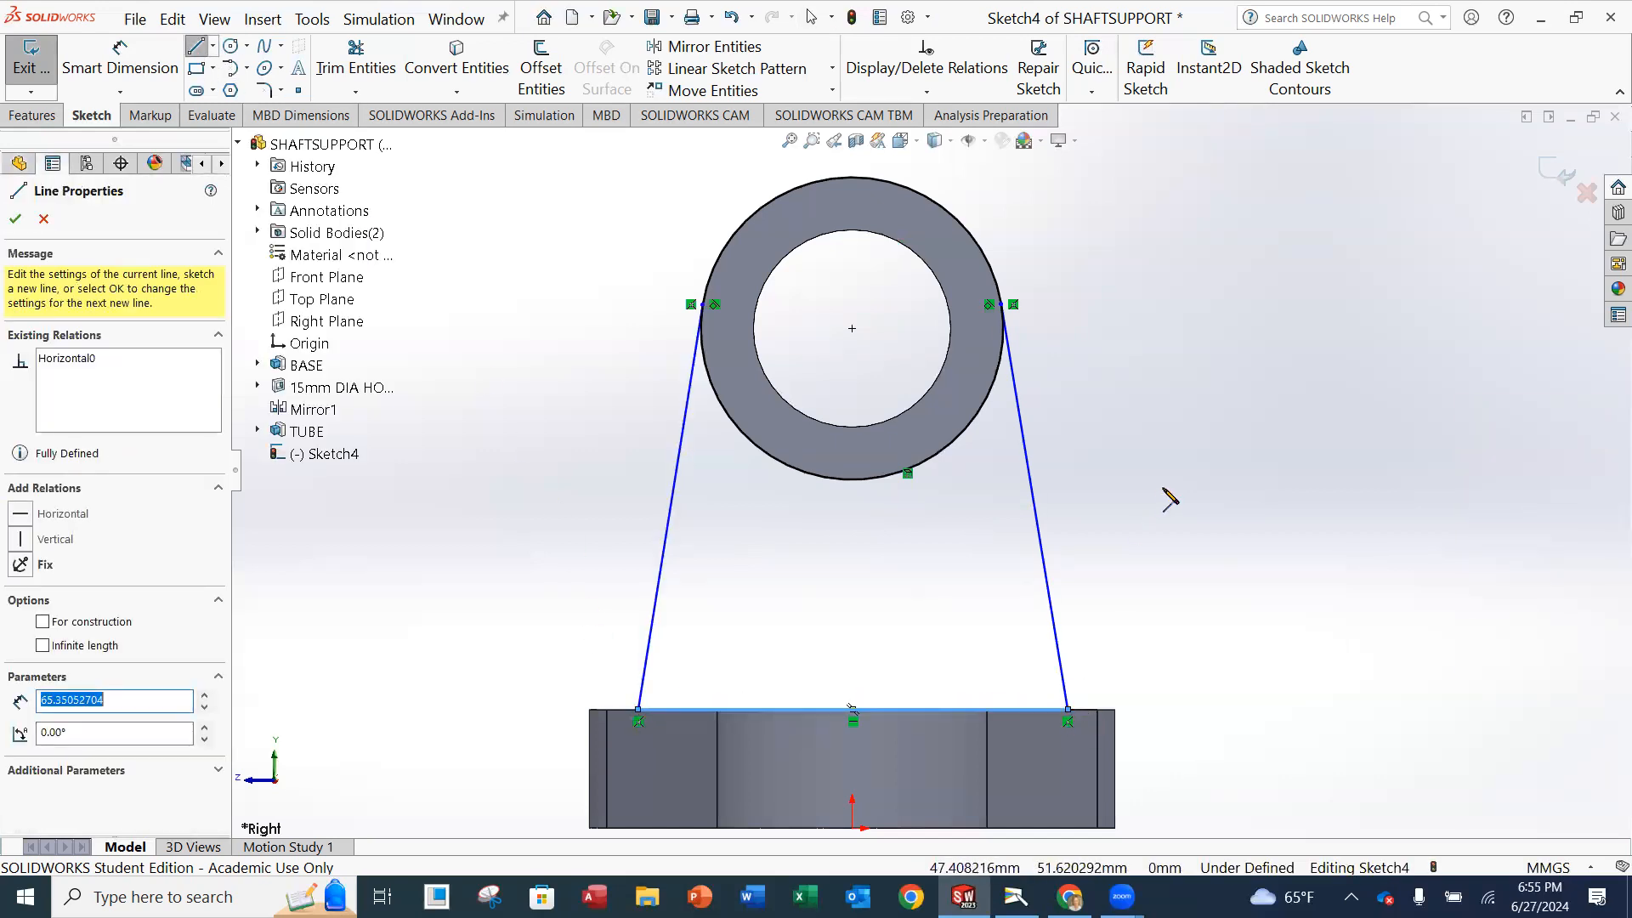
key(Escape)
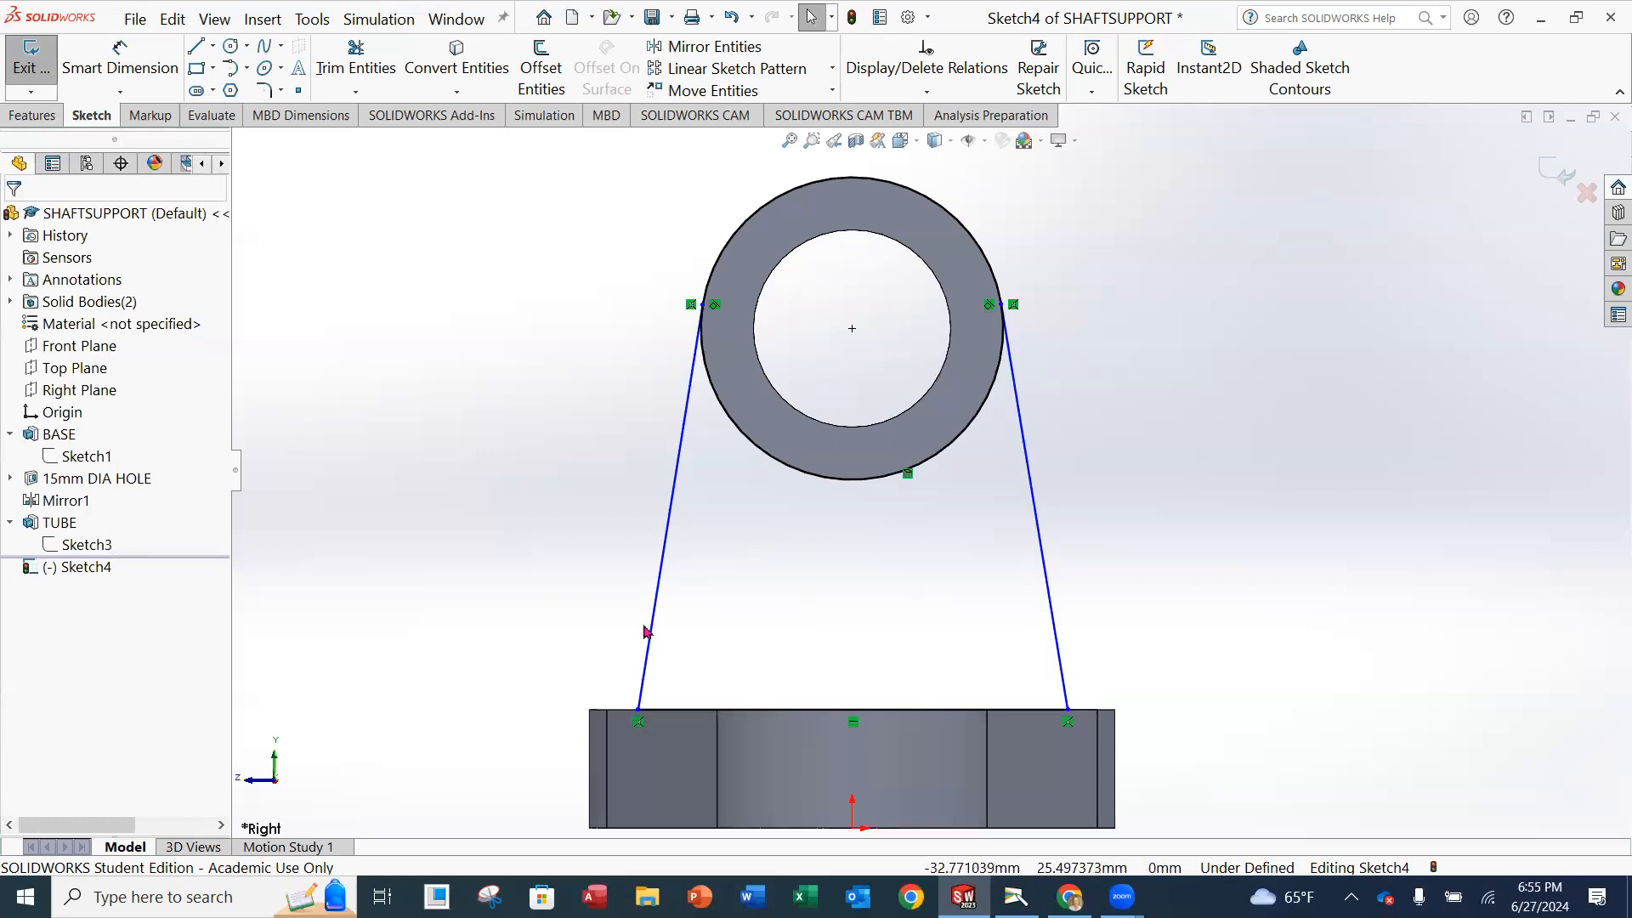
Power trim the upper arc of the converted circle between the two tangent points.
click(355, 61)
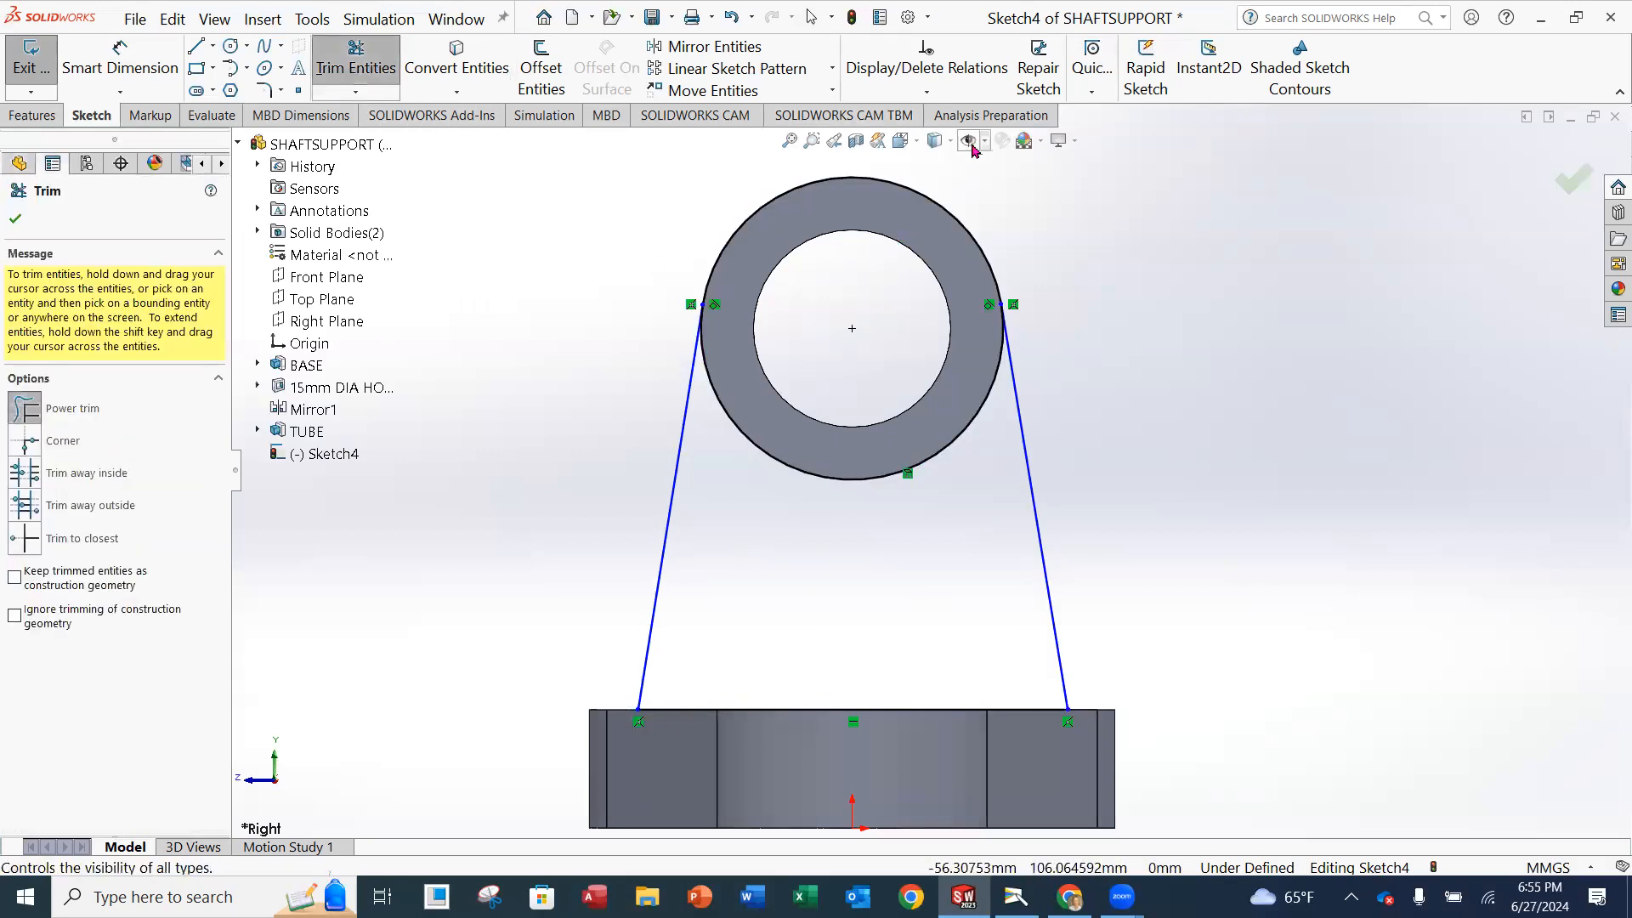
drag(987, 176, 925, 211)
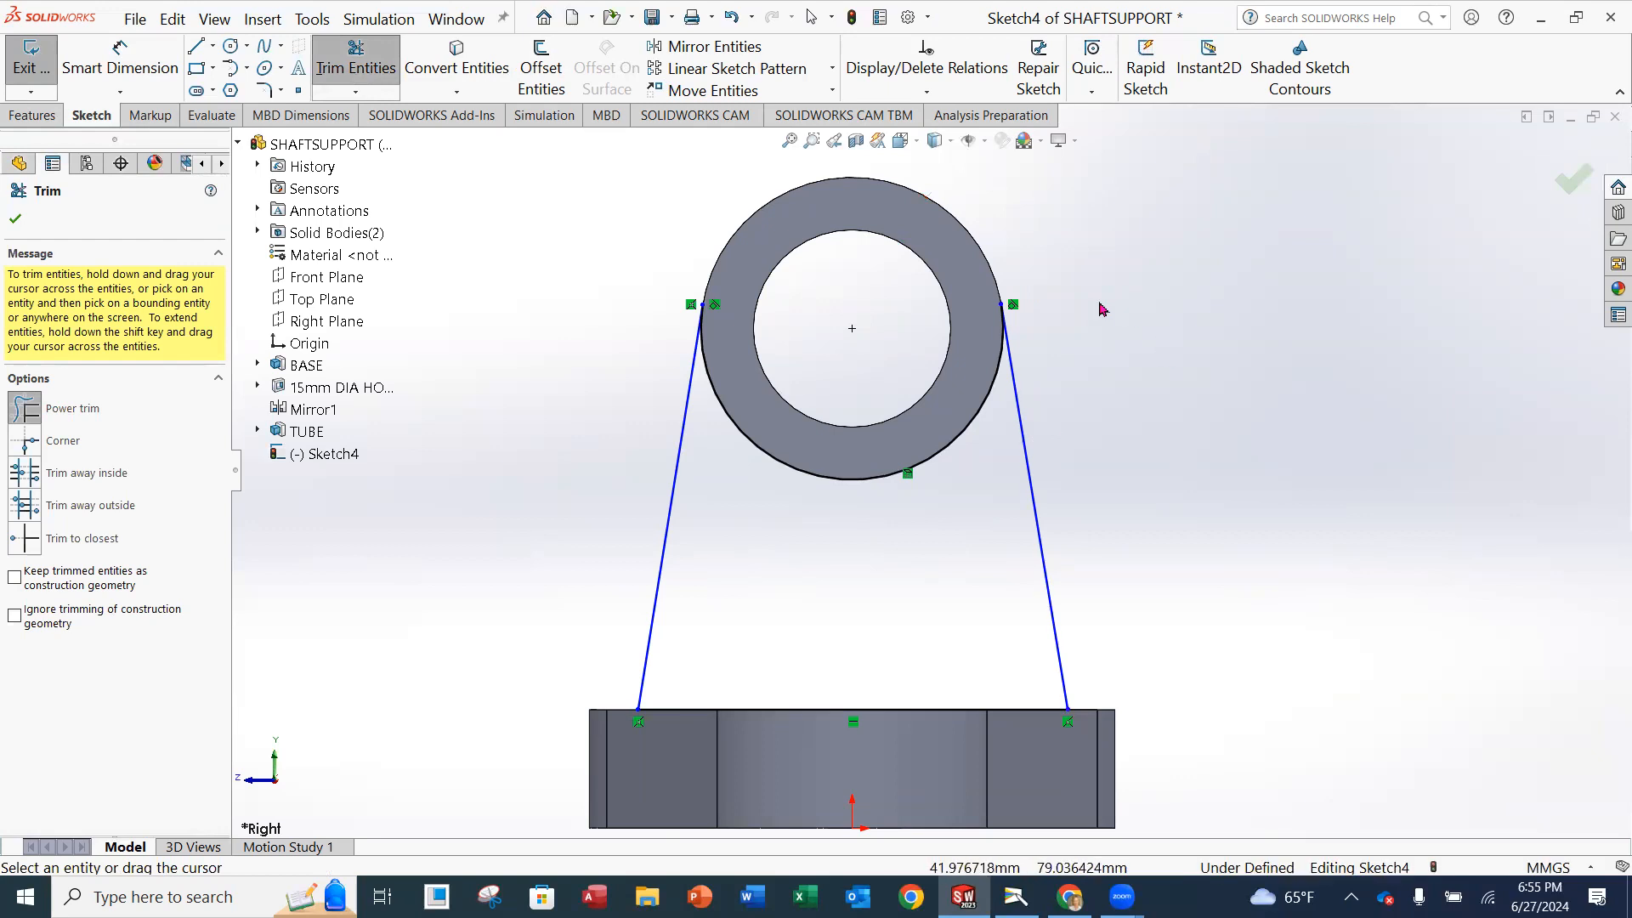
click(18, 219)
Inspect the trimmed profile in 3D, return normal to the sketch and dimension the distance between the slanted lines' lower endpoints as 67 mm.
mouse_move(1286, 374)
middle_down()
mouse_move(1283, 355)
mouse_move(1309, 369)
middle_up()
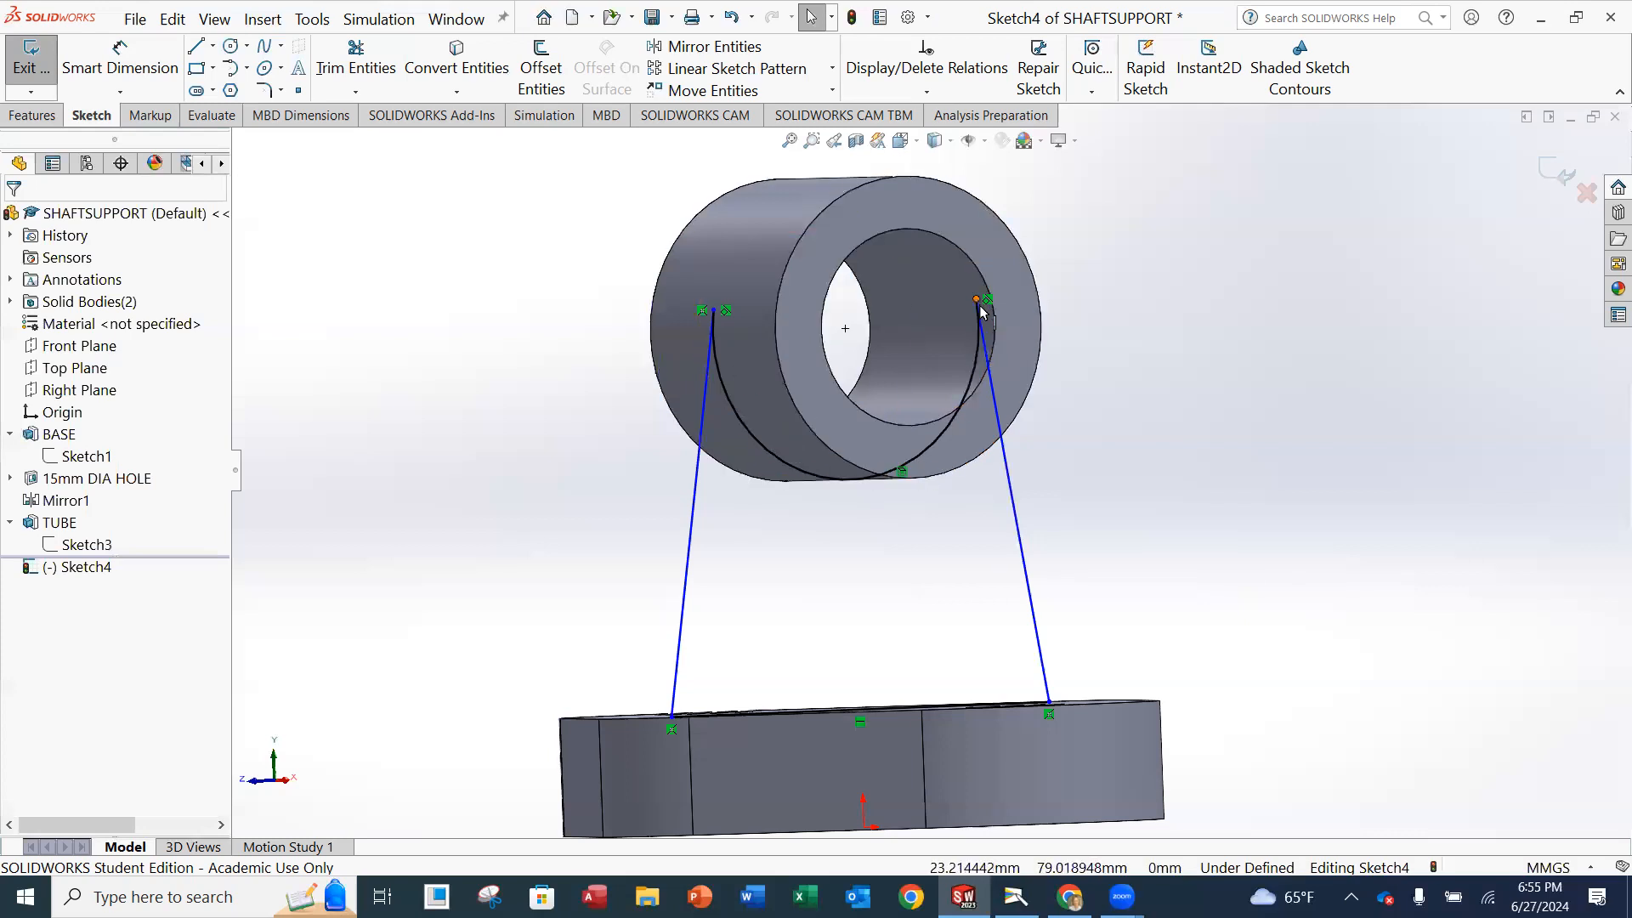
middle_drag(1153, 510, 1116, 529)
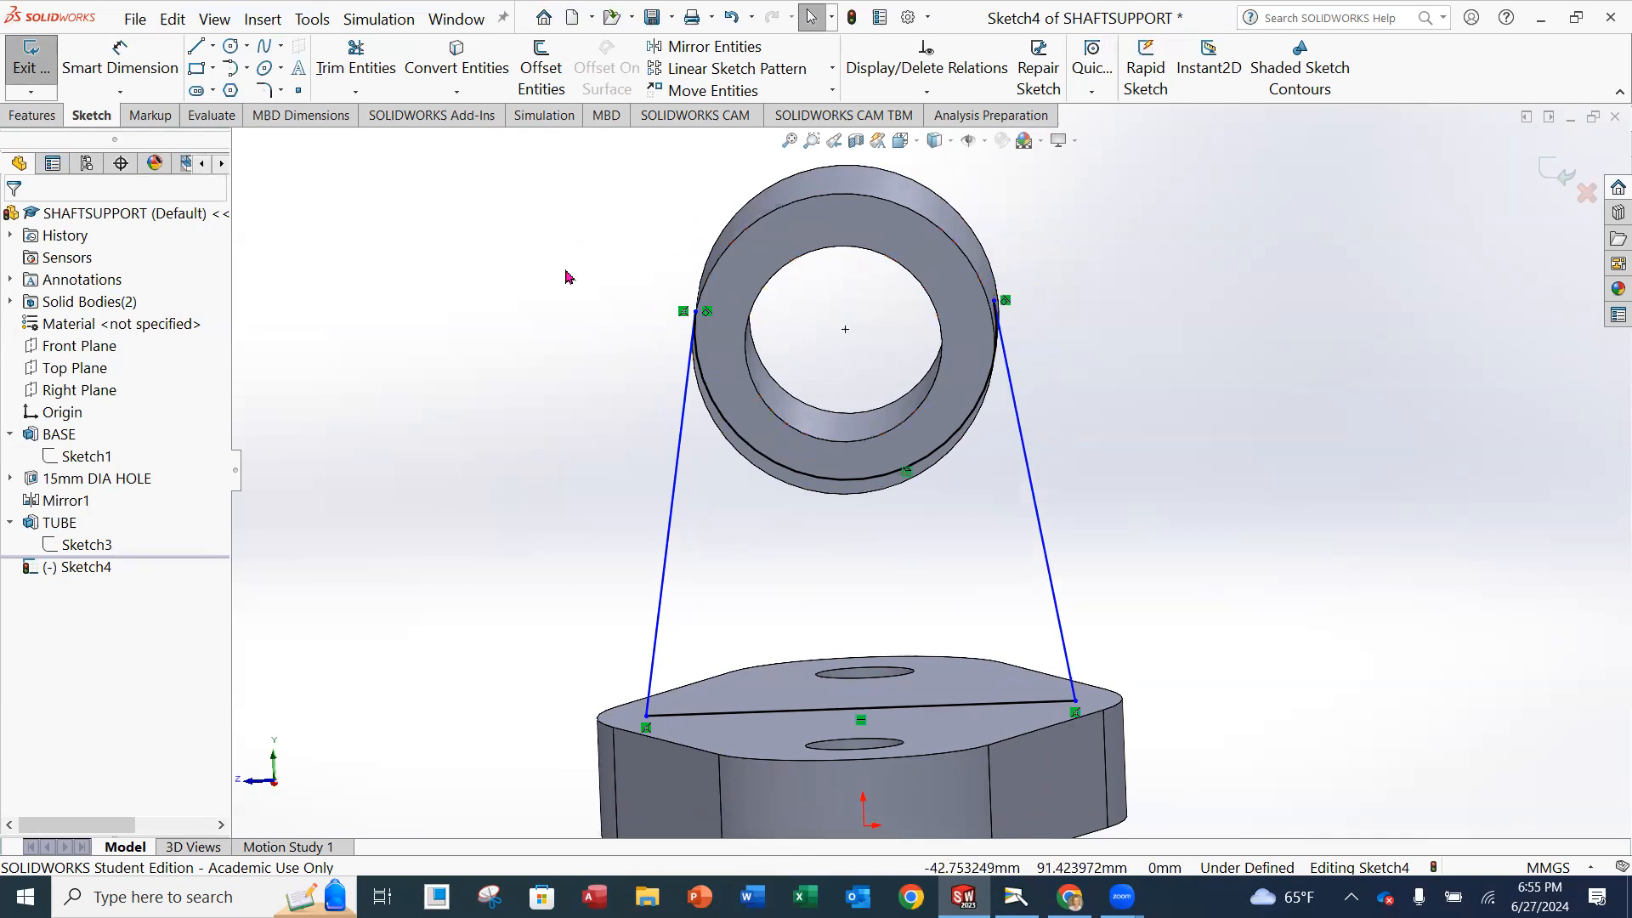
click(919, 143)
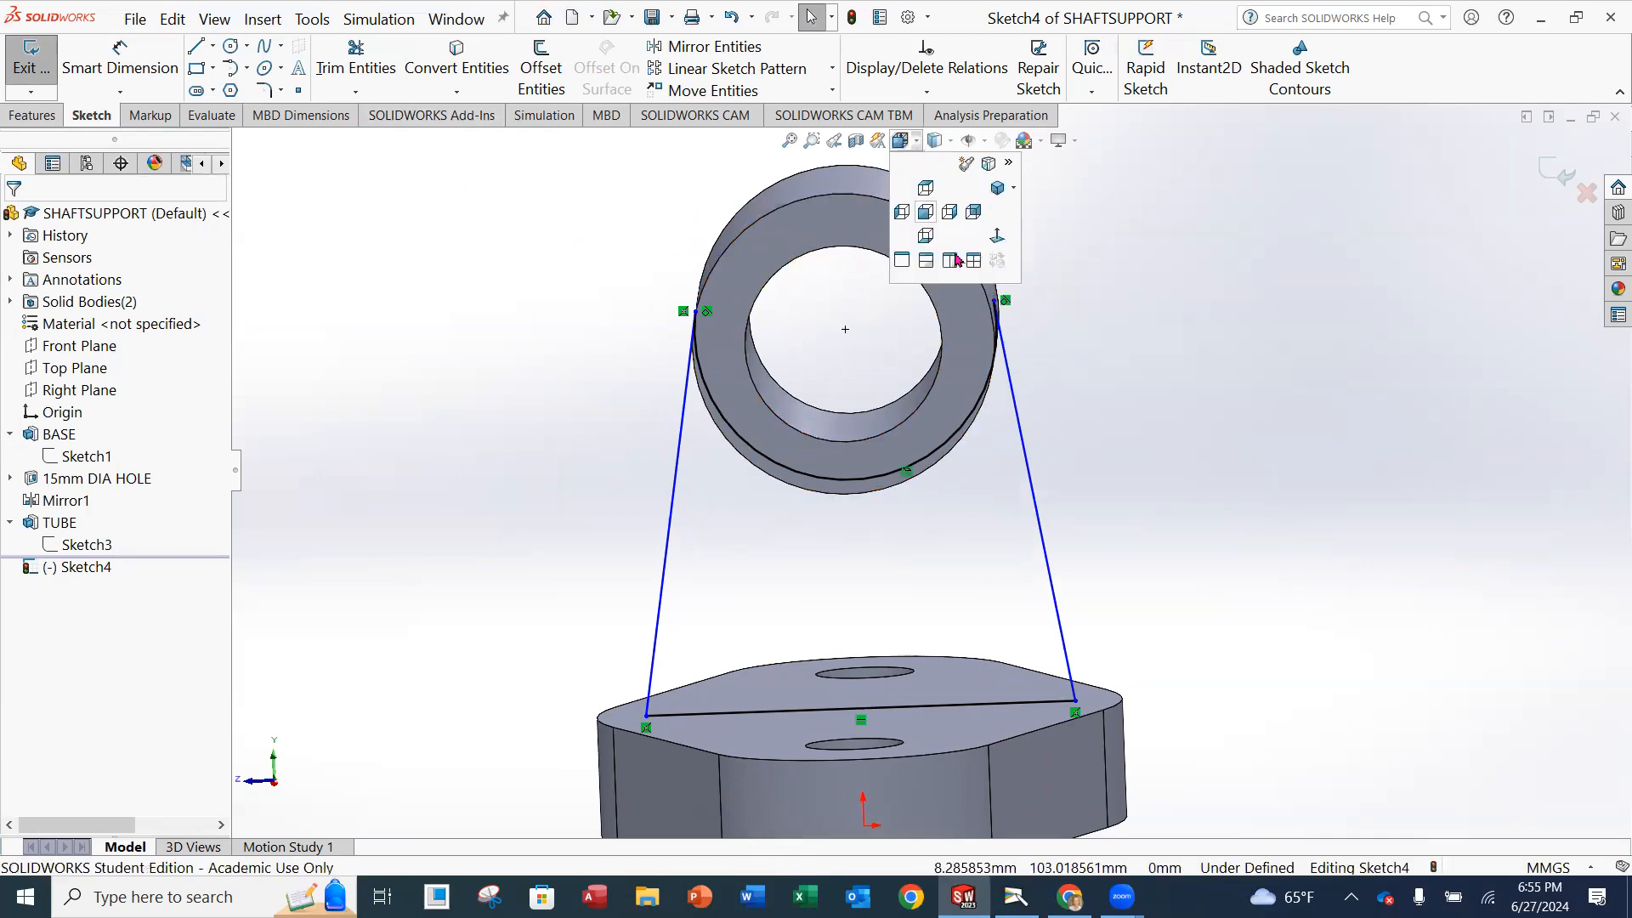
click(1001, 239)
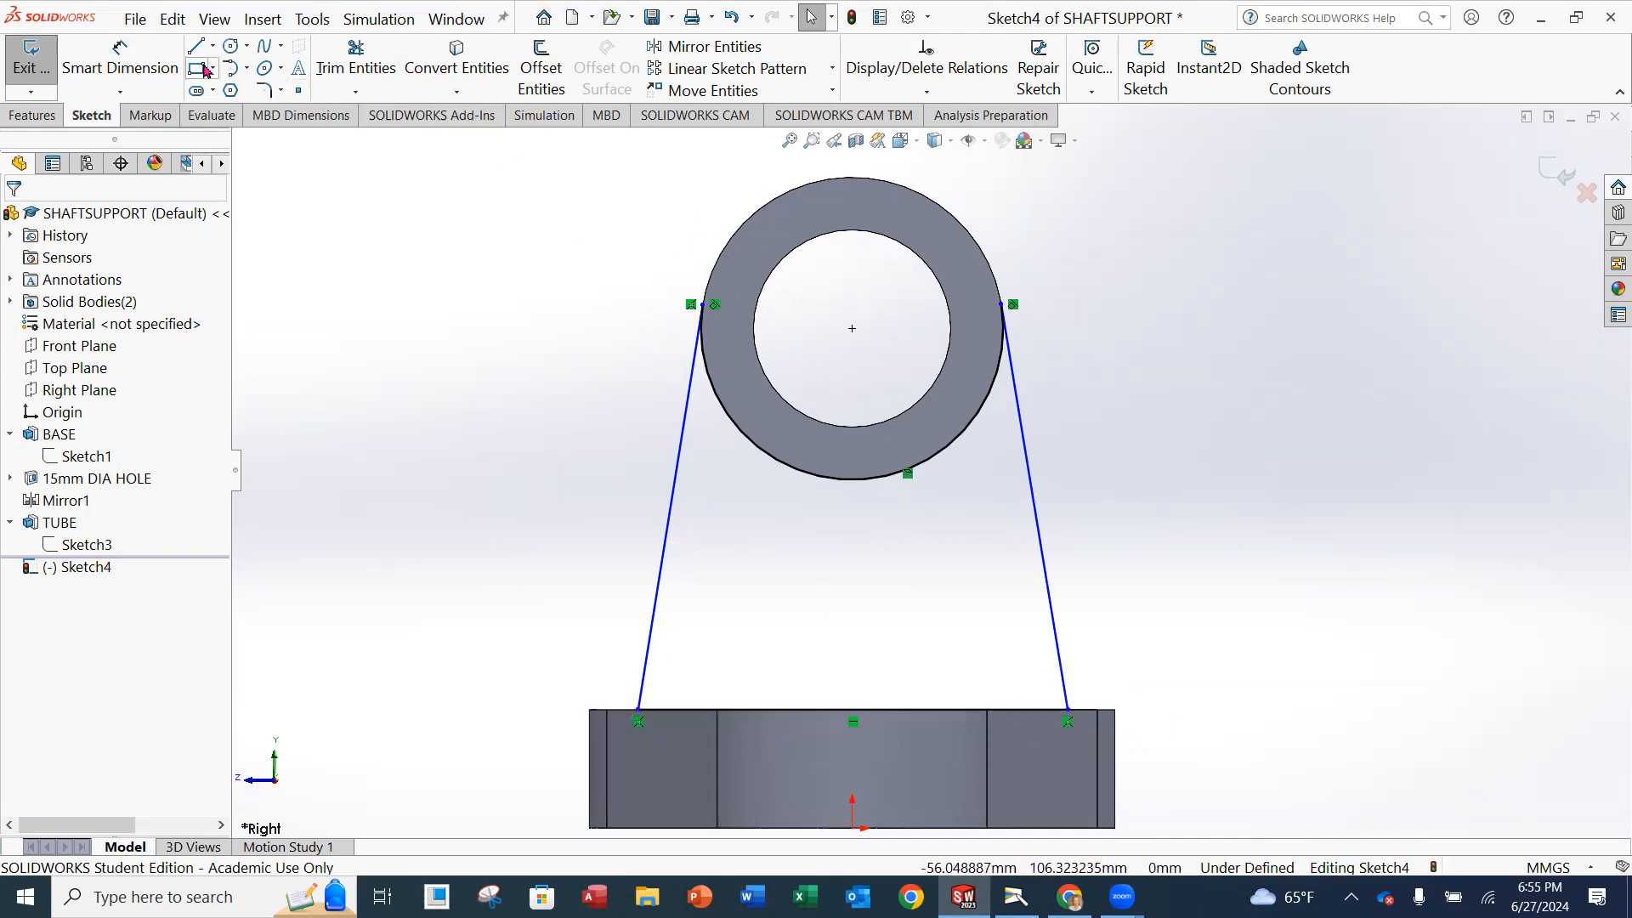
click(120, 61)
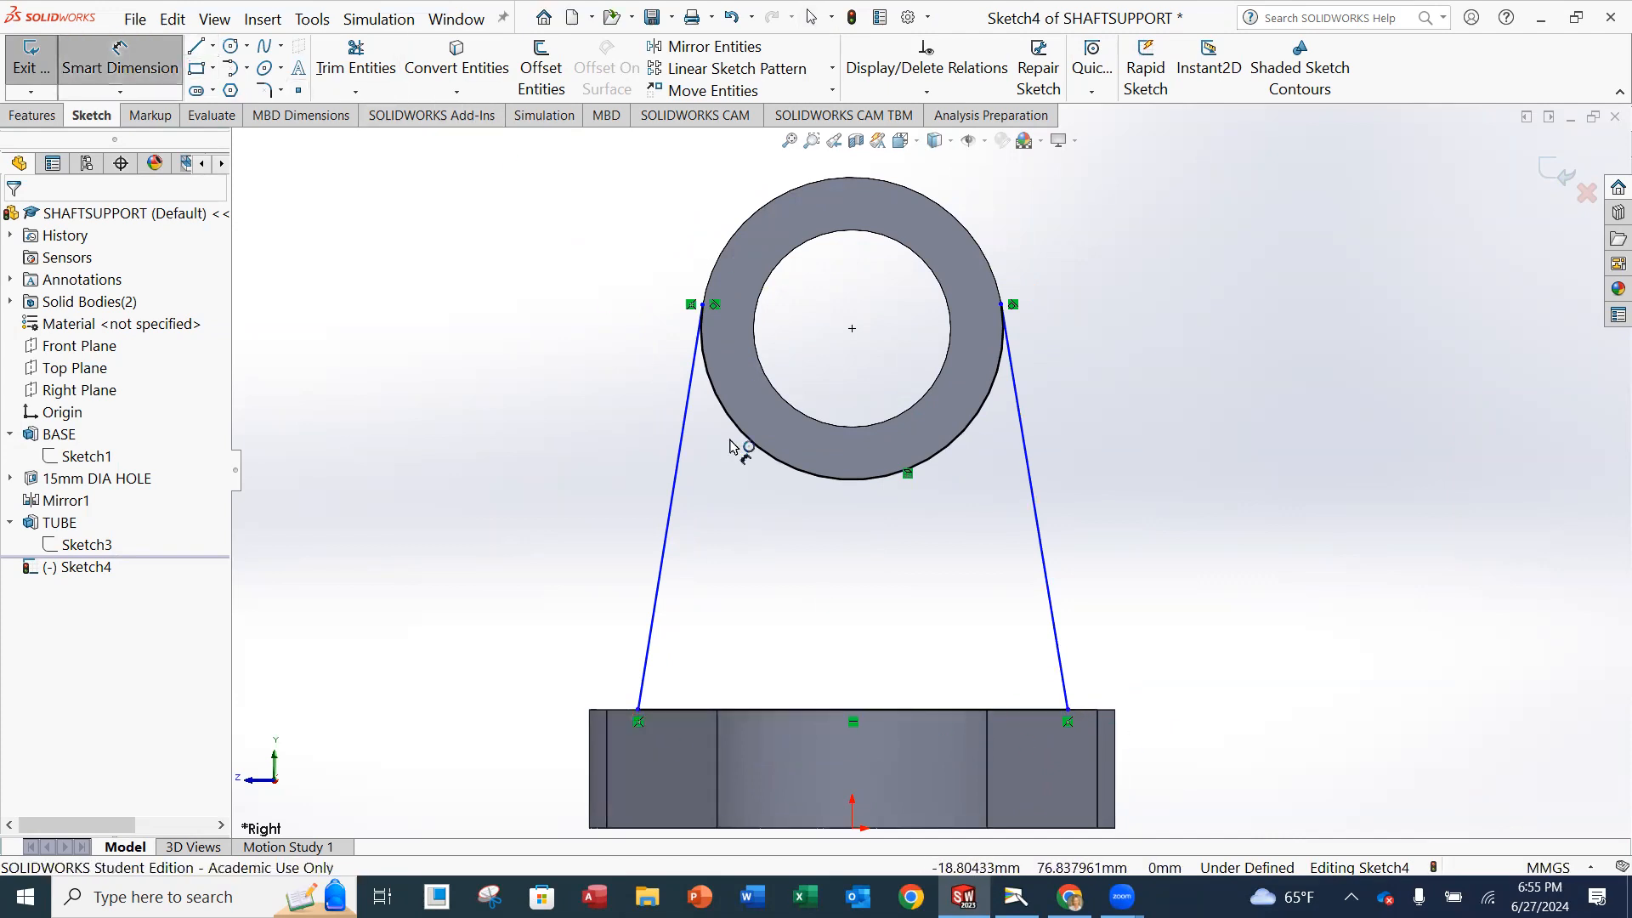
click(639, 712)
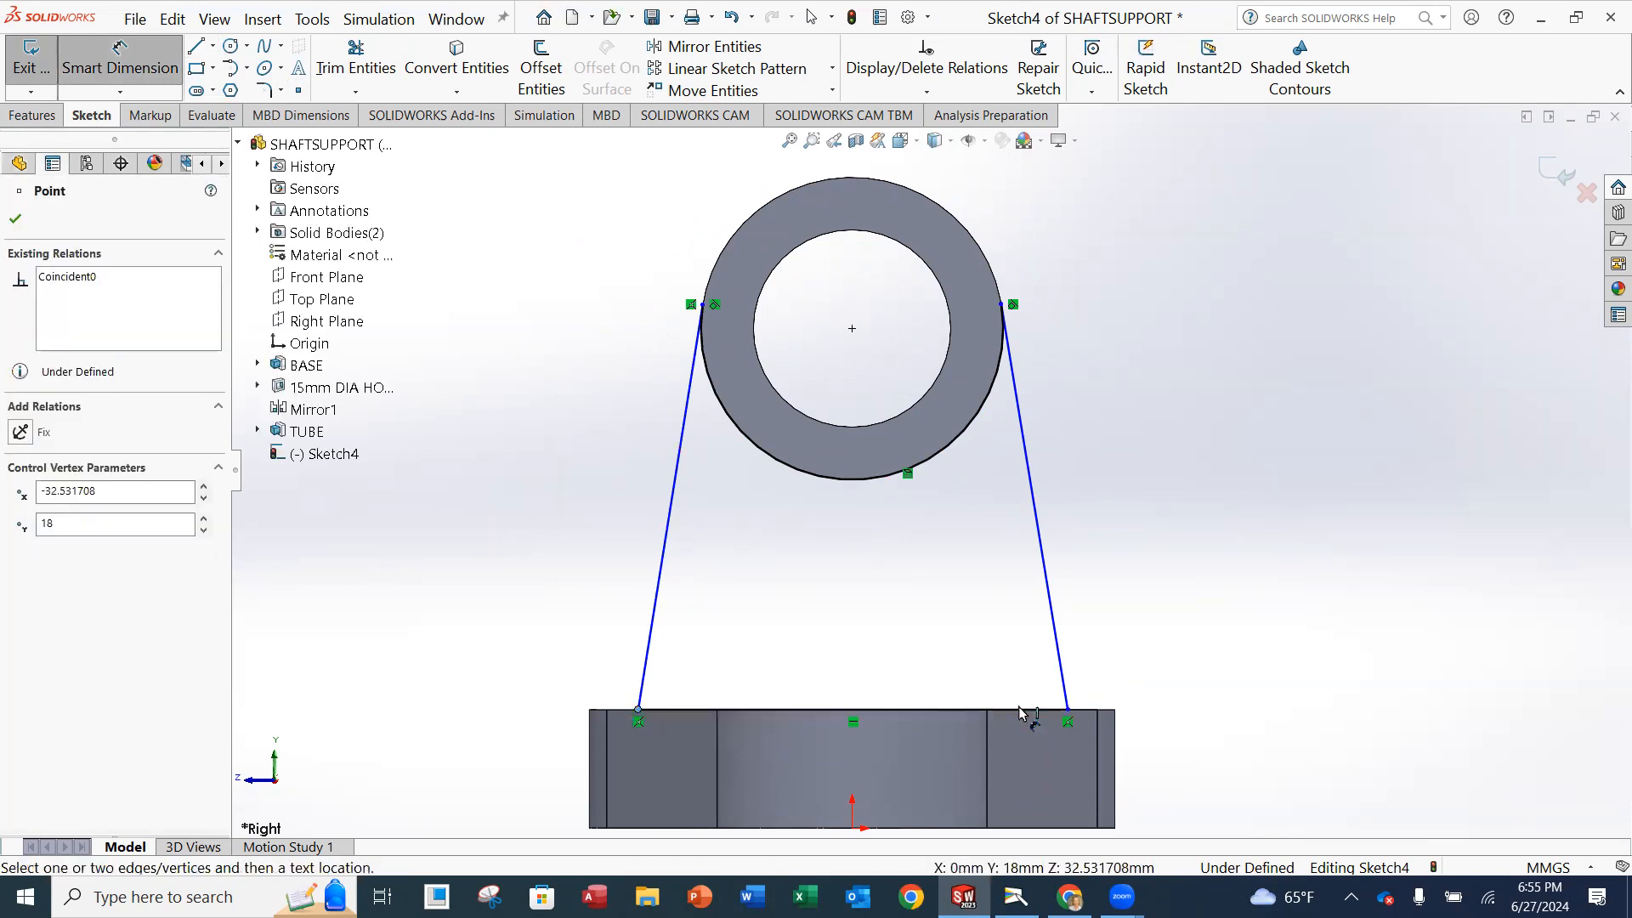
click(1068, 709)
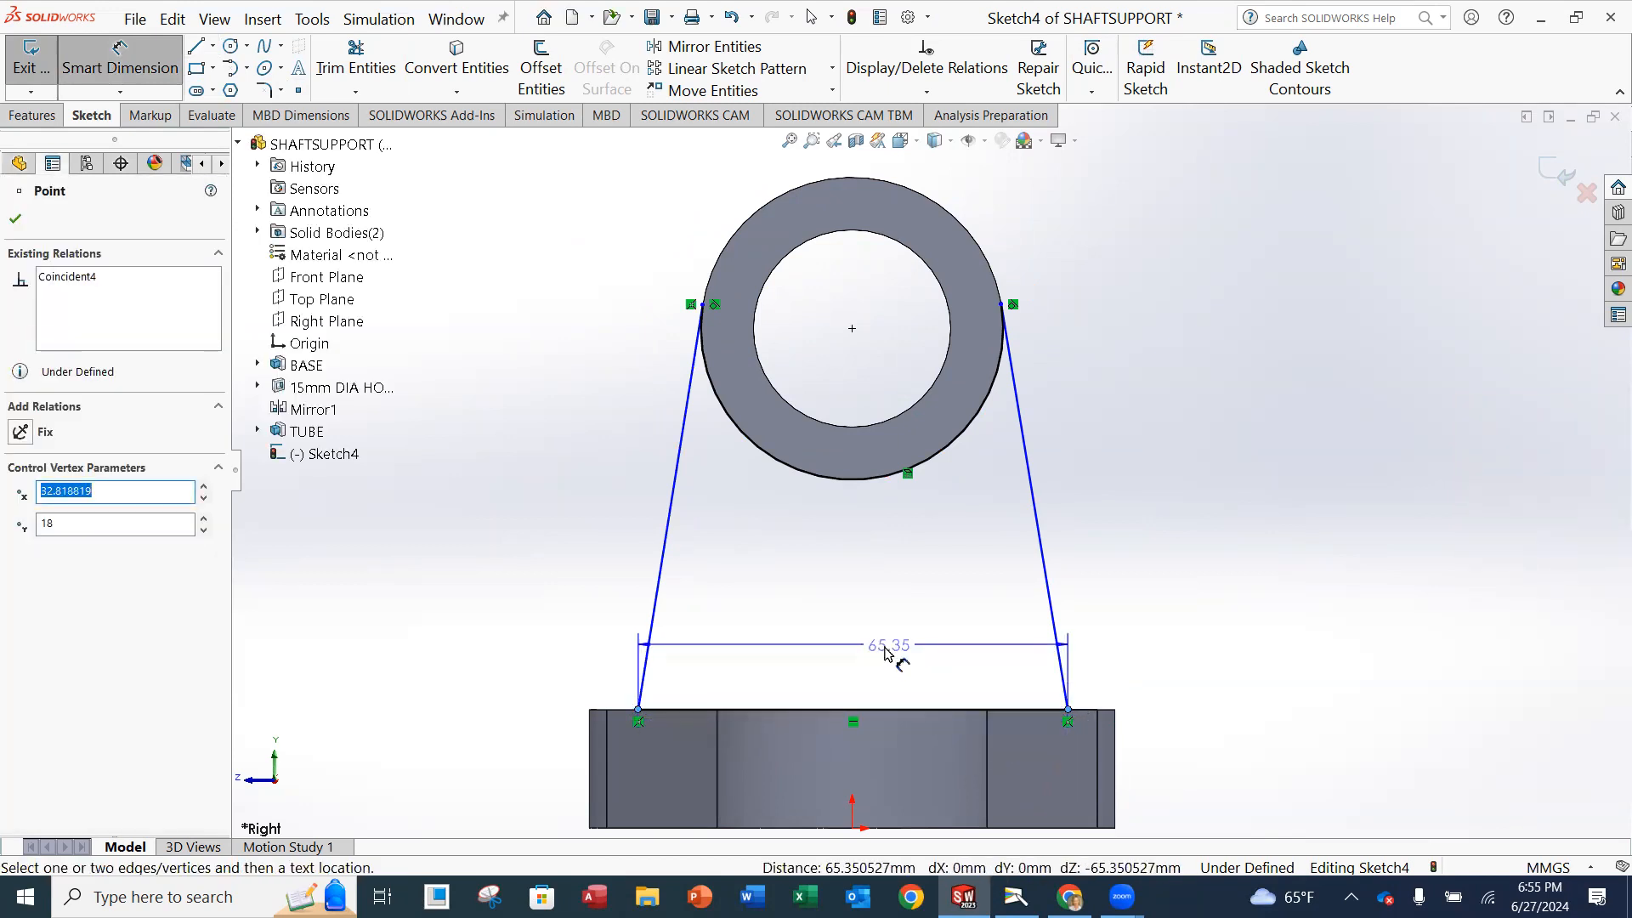
click(846, 656)
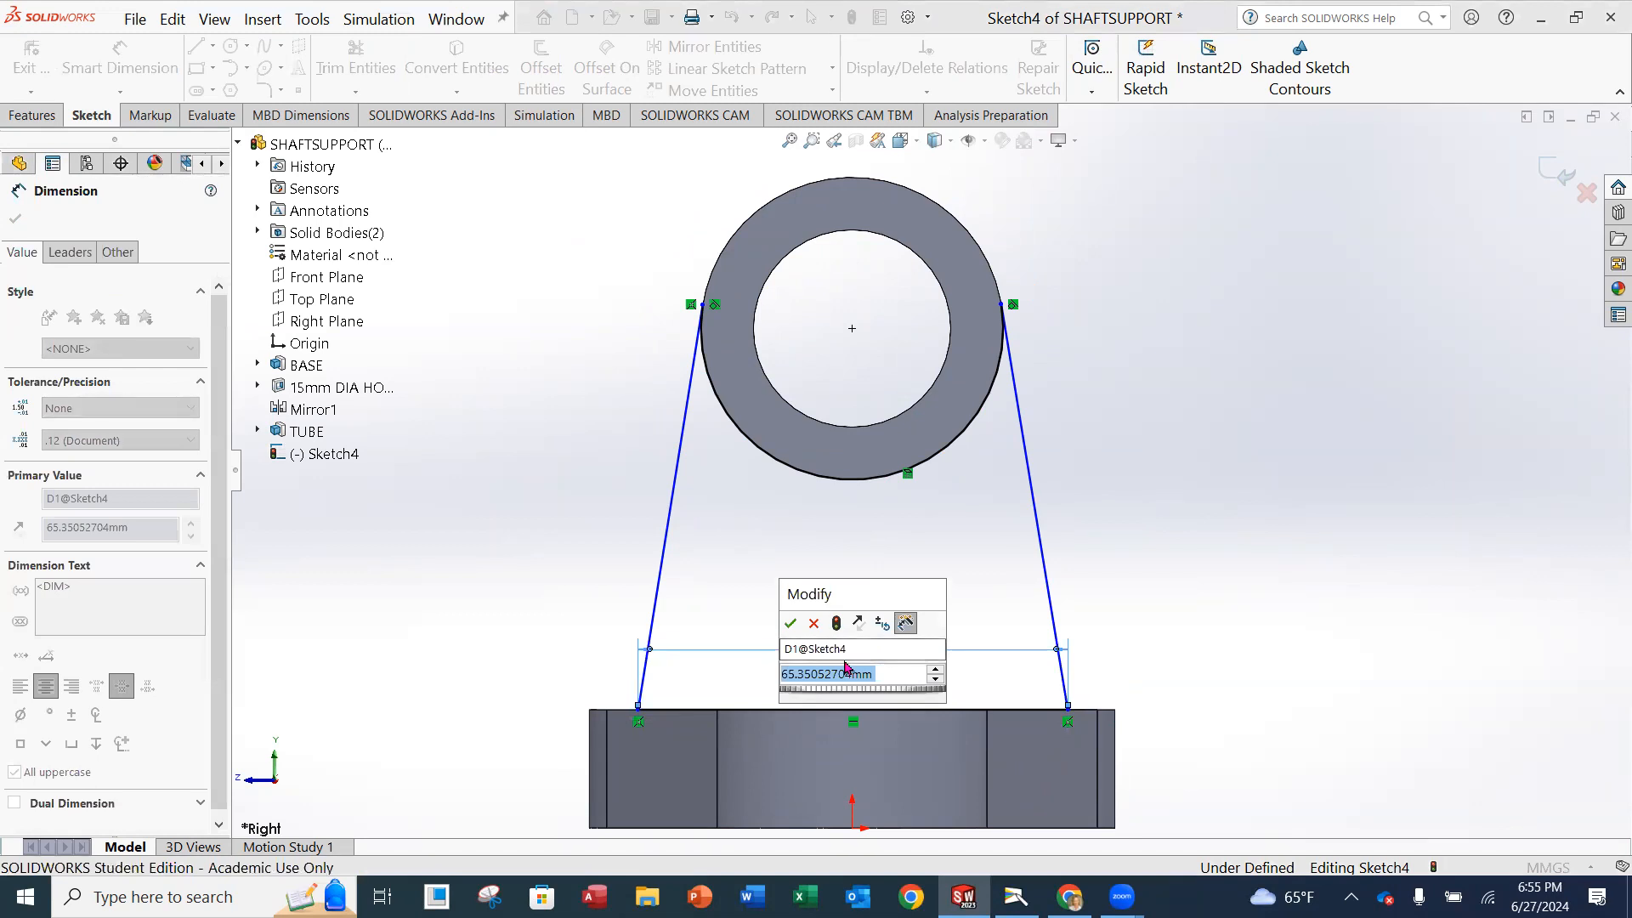
text(67)
key(Return)
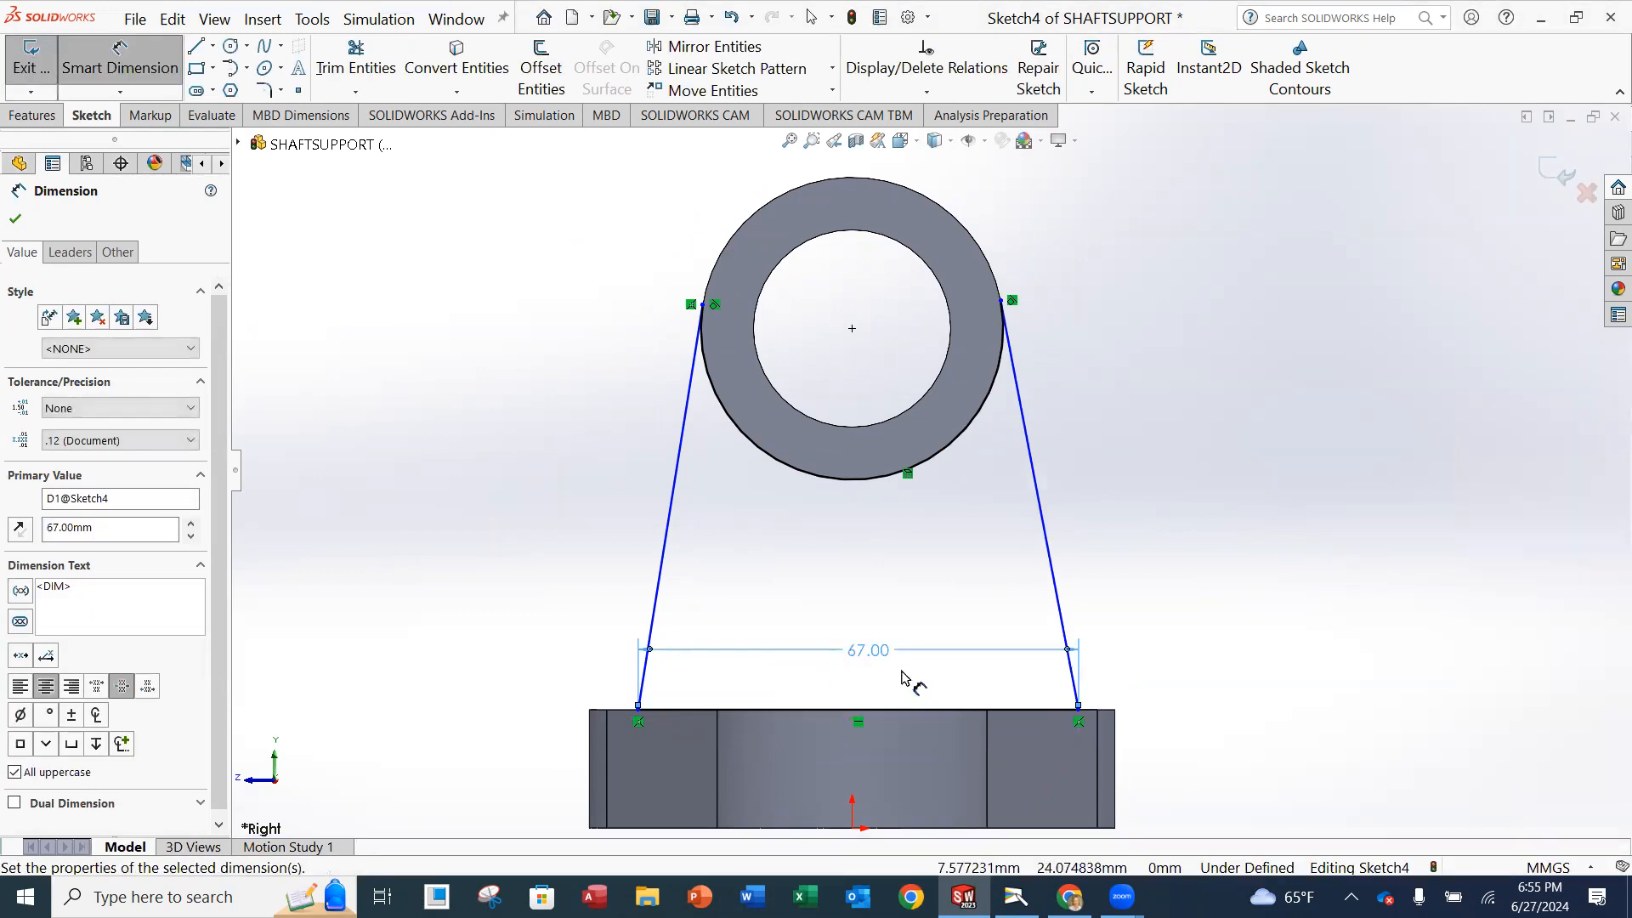
Dimension the horizontal distance from the origin to the support profile's lower-left endpoint as 33.5 mm, fully centring the profile.
key(z)
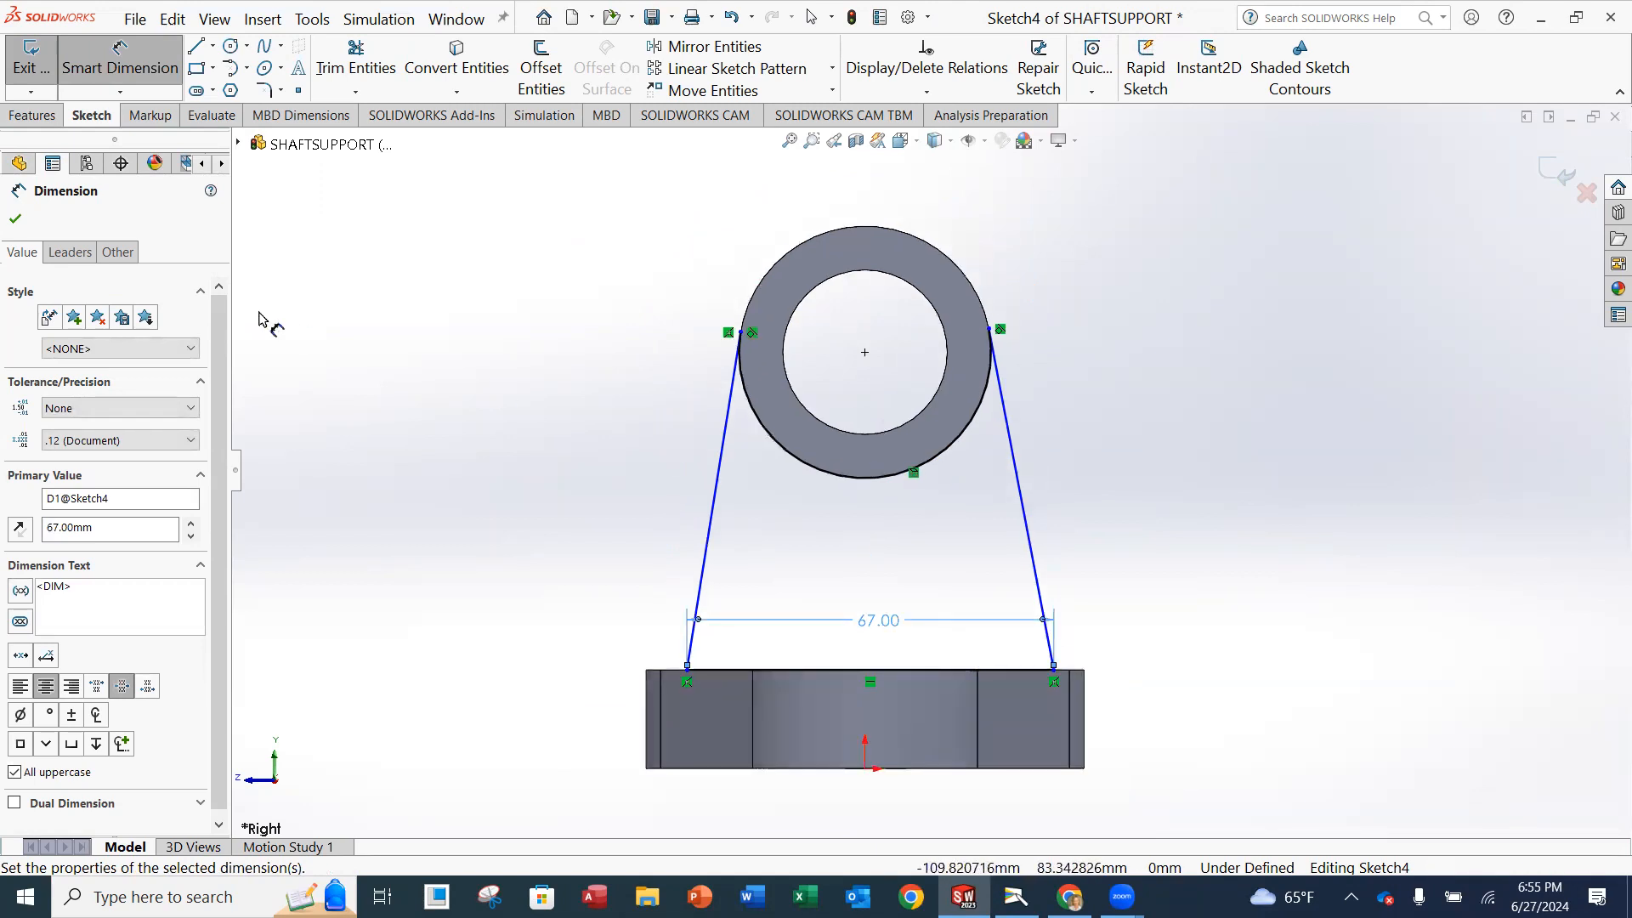
click(865, 768)
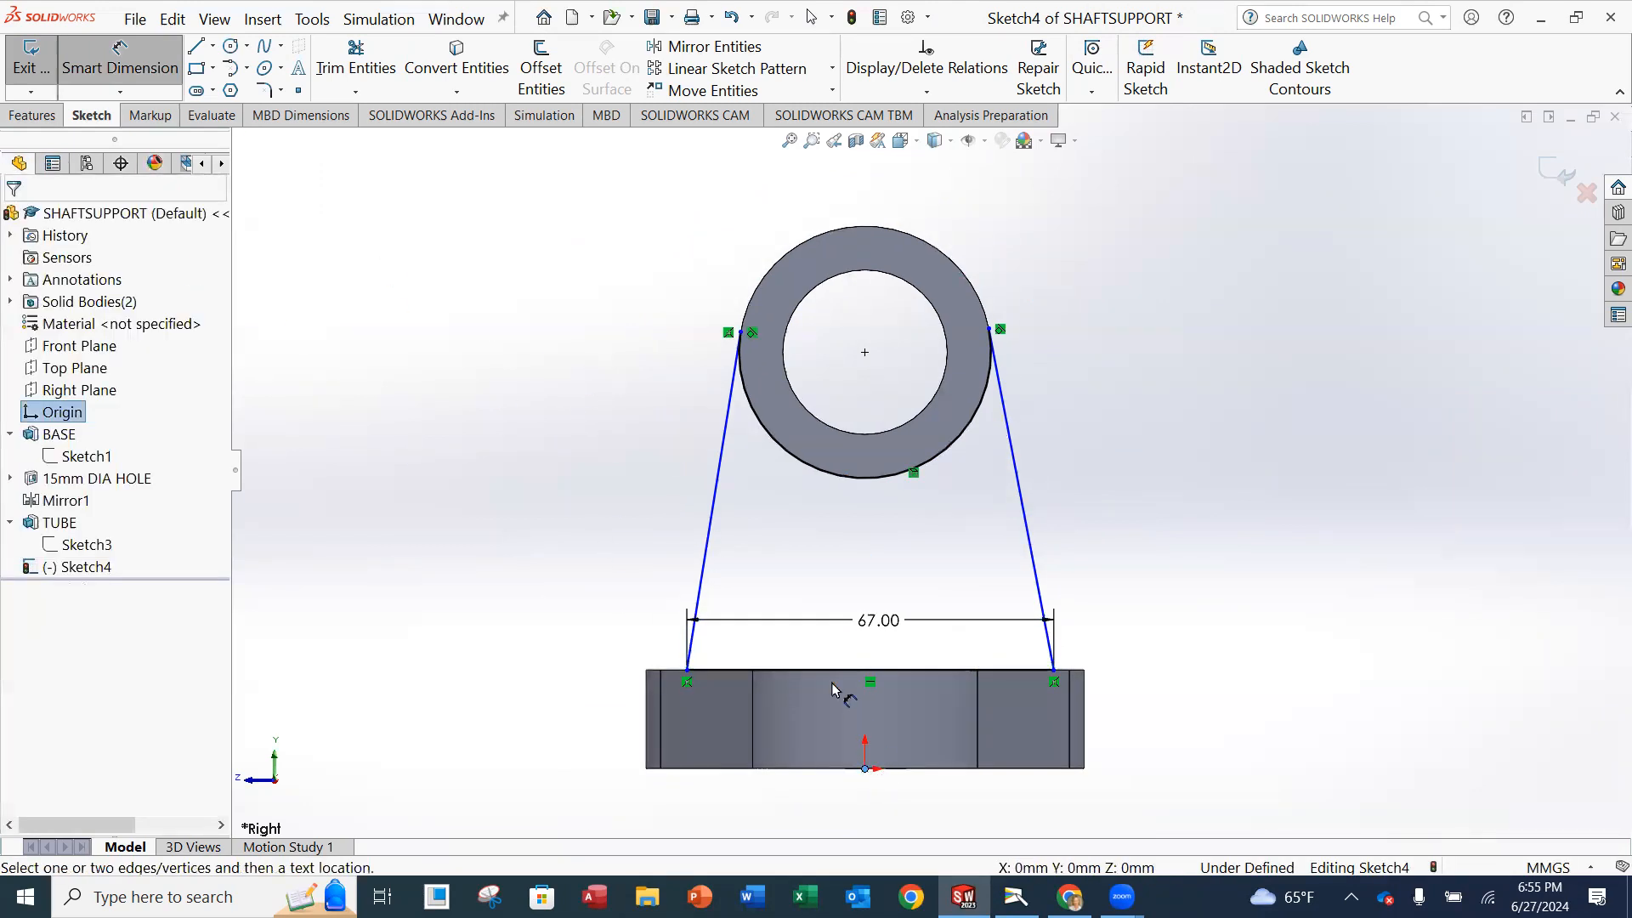
click(688, 671)
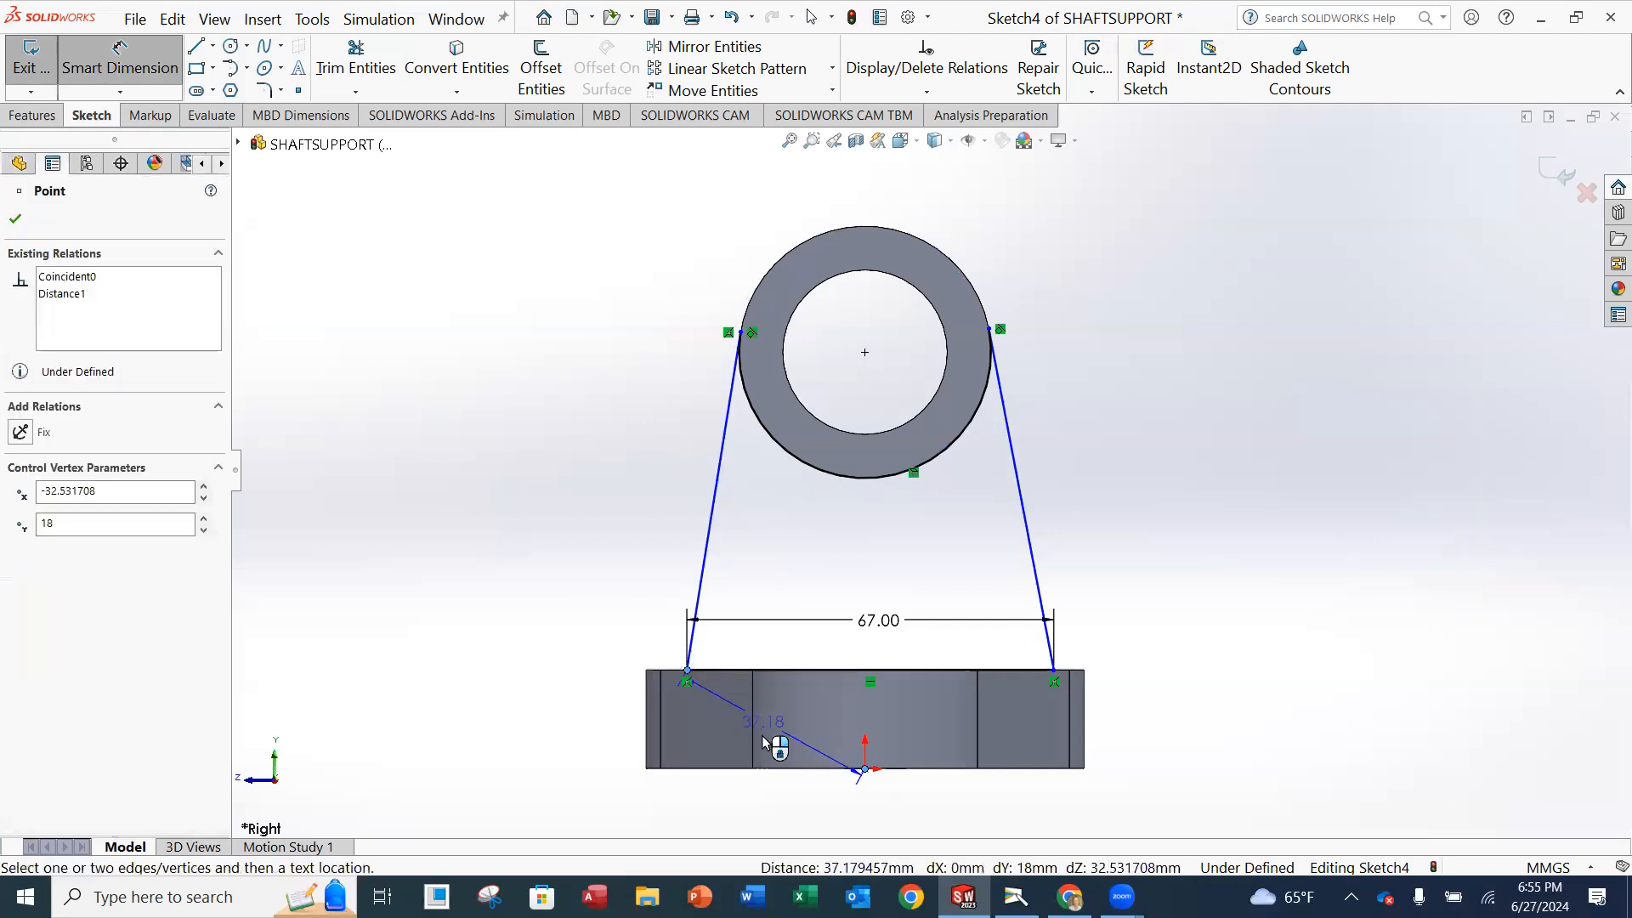
click(751, 814)
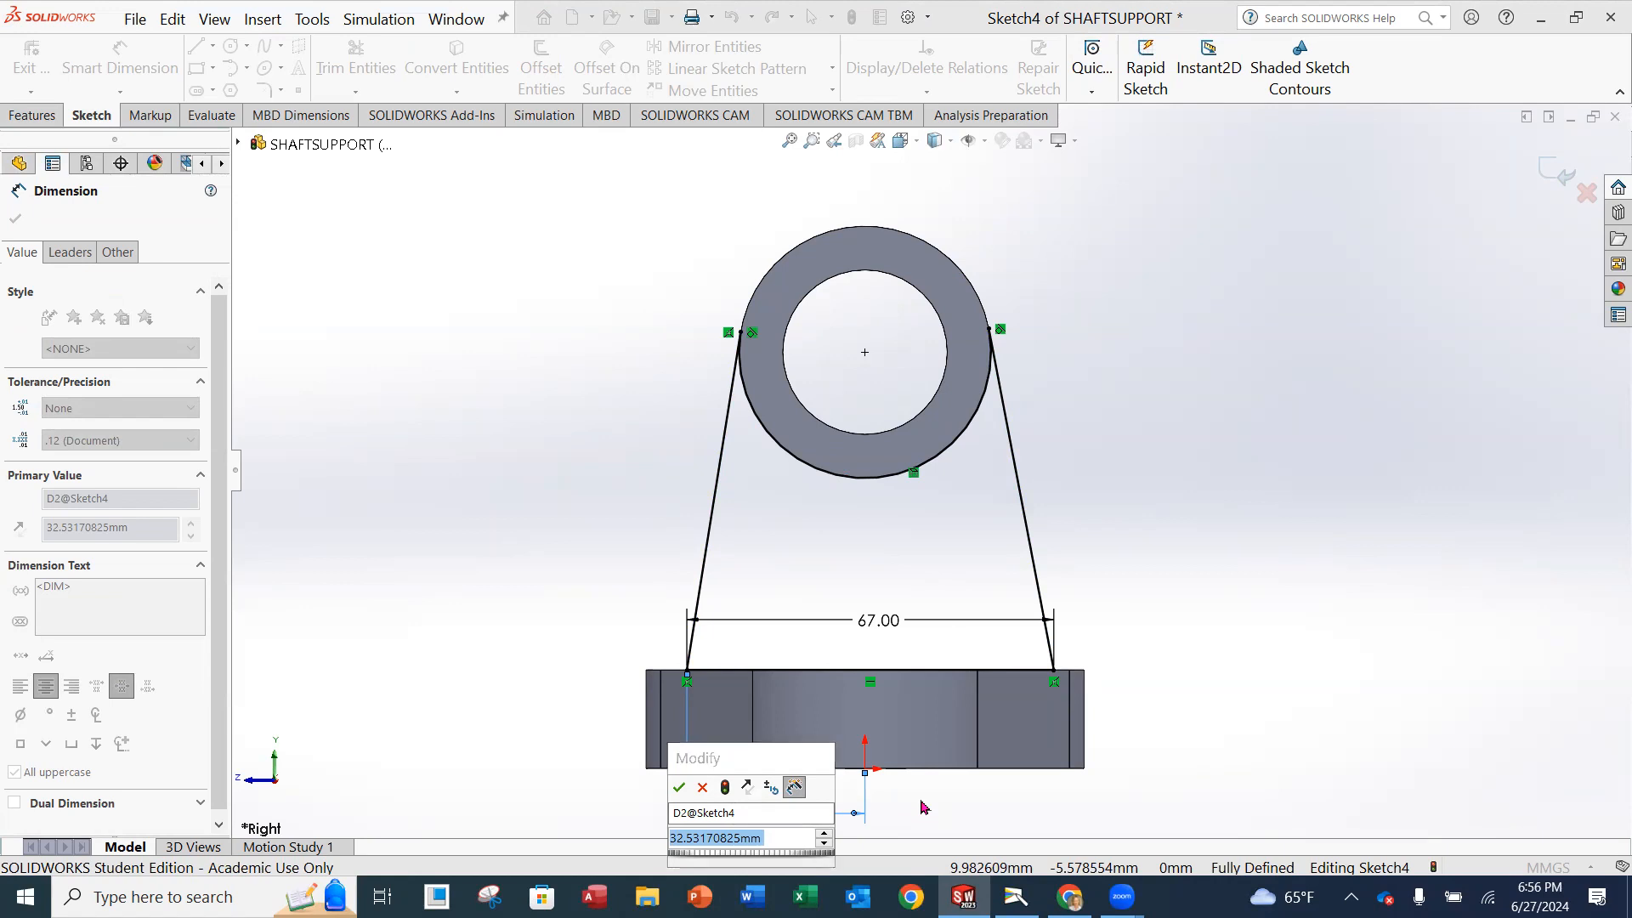
text(33.5)
key(Return)
key(Escape)
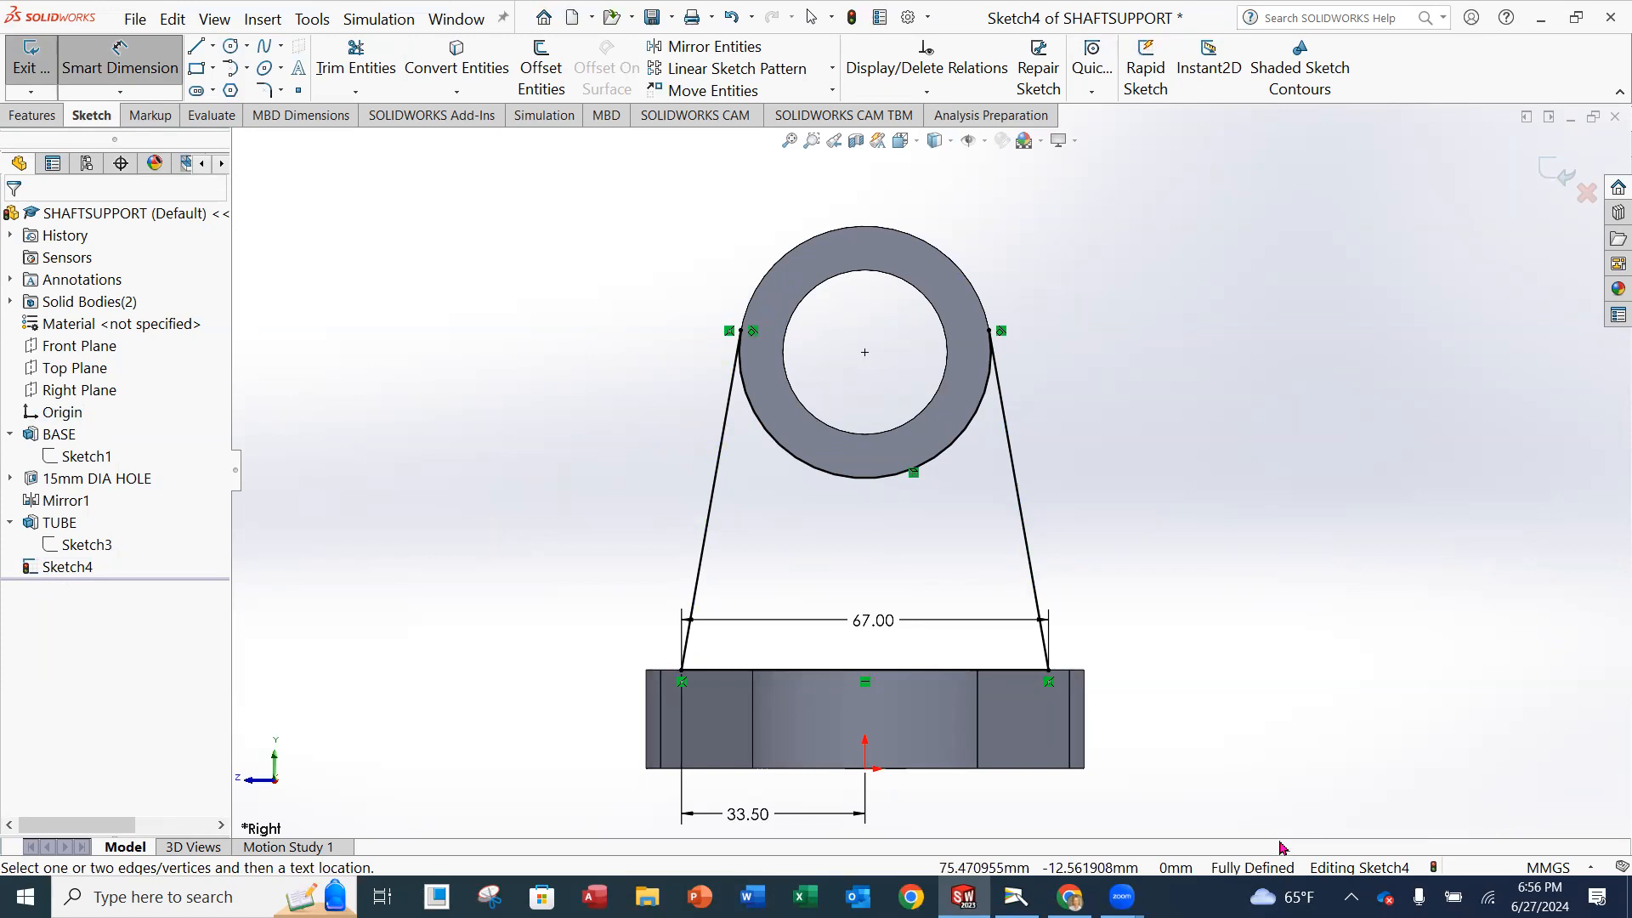
Exit the sketch and extrude the support profile 18 mm with the Mid Plane condition, merging it with the base and tube.
mouse_move(1191, 569)
middle_down()
mouse_move(1184, 515)
mouse_move(1137, 609)
mouse_move(1119, 604)
mouse_move(1134, 592)
mouse_move(1140, 637)
middle_up()
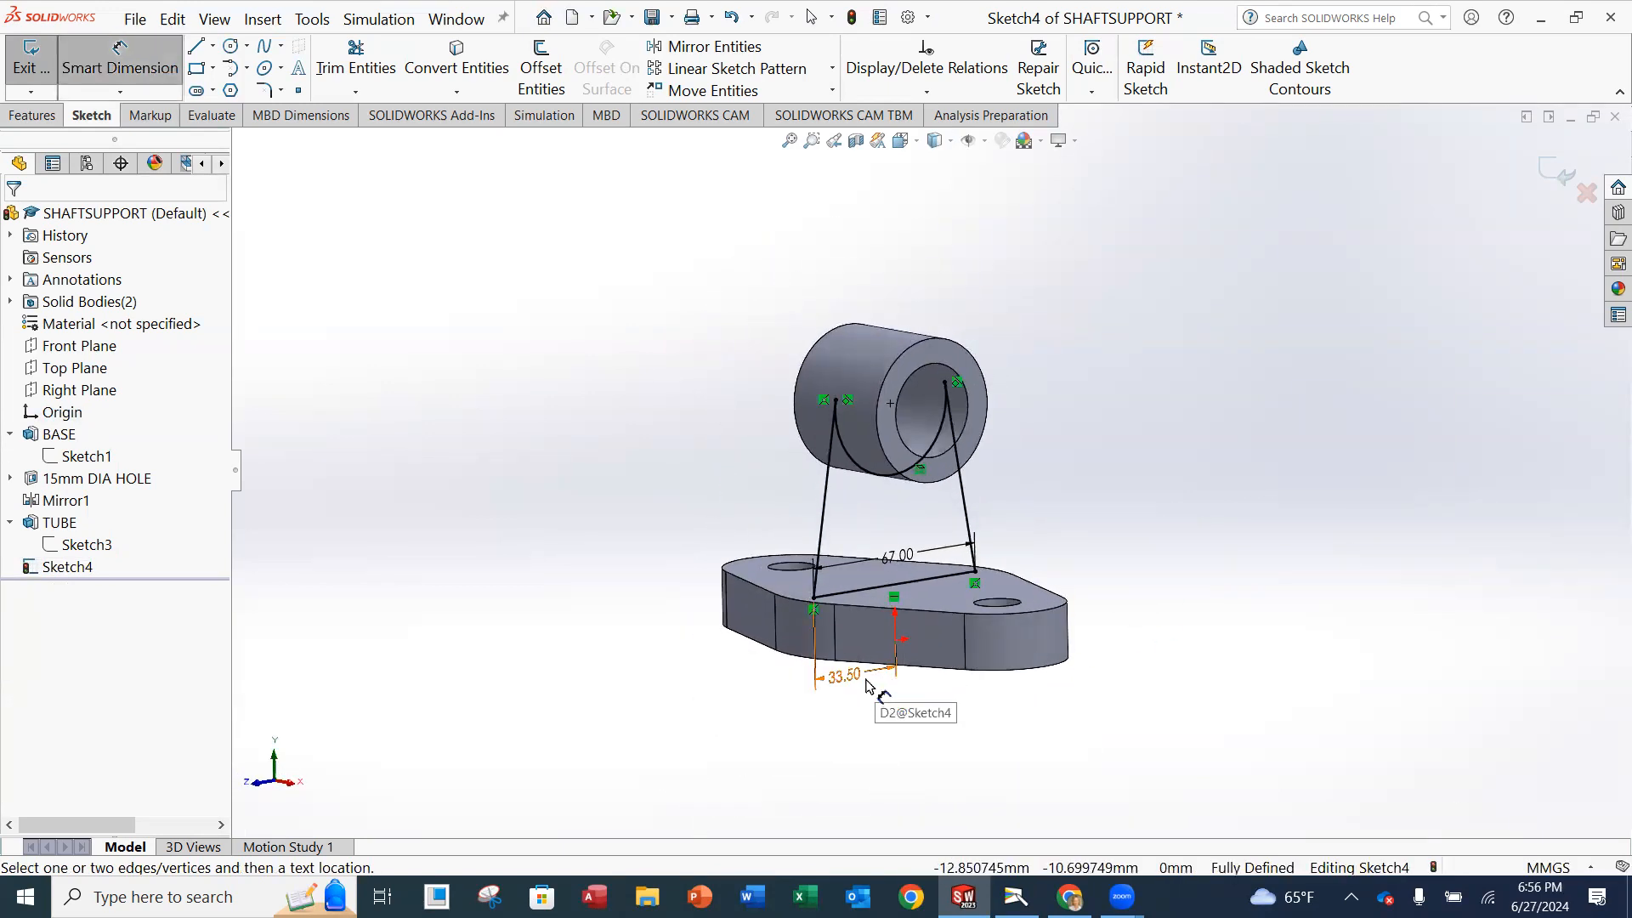
mouse_move(913, 568)
middle_down()
mouse_move(1003, 553)
mouse_move(1057, 513)
mouse_move(1037, 528)
middle_up()
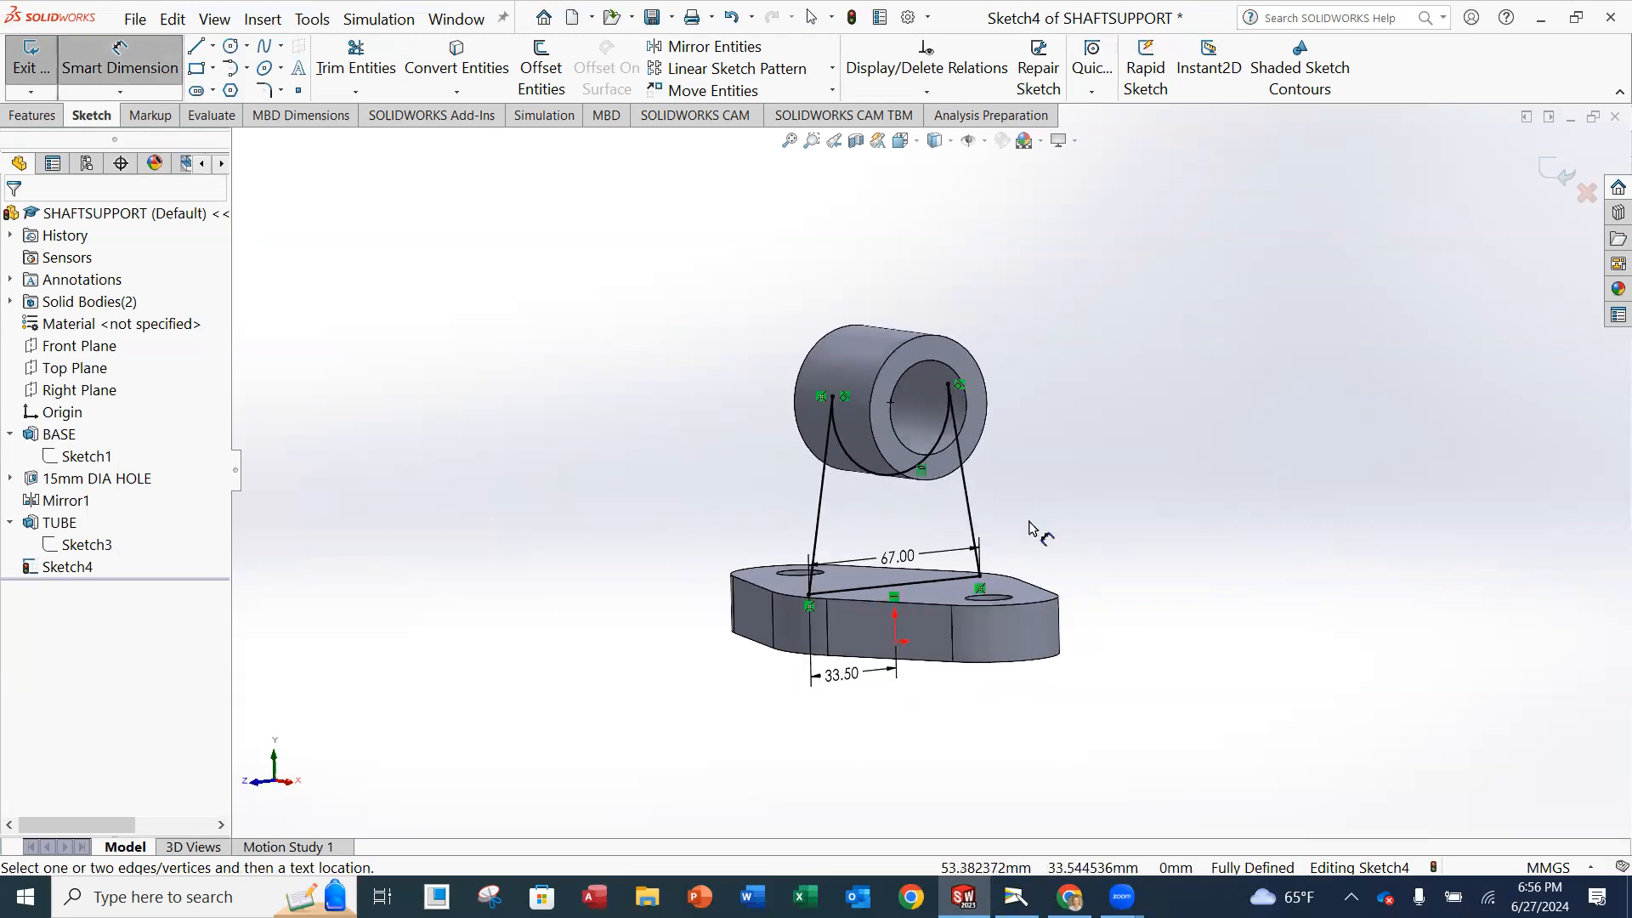
click(40, 75)
mouse_move(1089, 448)
middle_down()
mouse_move(1074, 423)
mouse_move(1170, 422)
mouse_move(1224, 463)
mouse_move(1224, 495)
mouse_move(1202, 405)
middle_up()
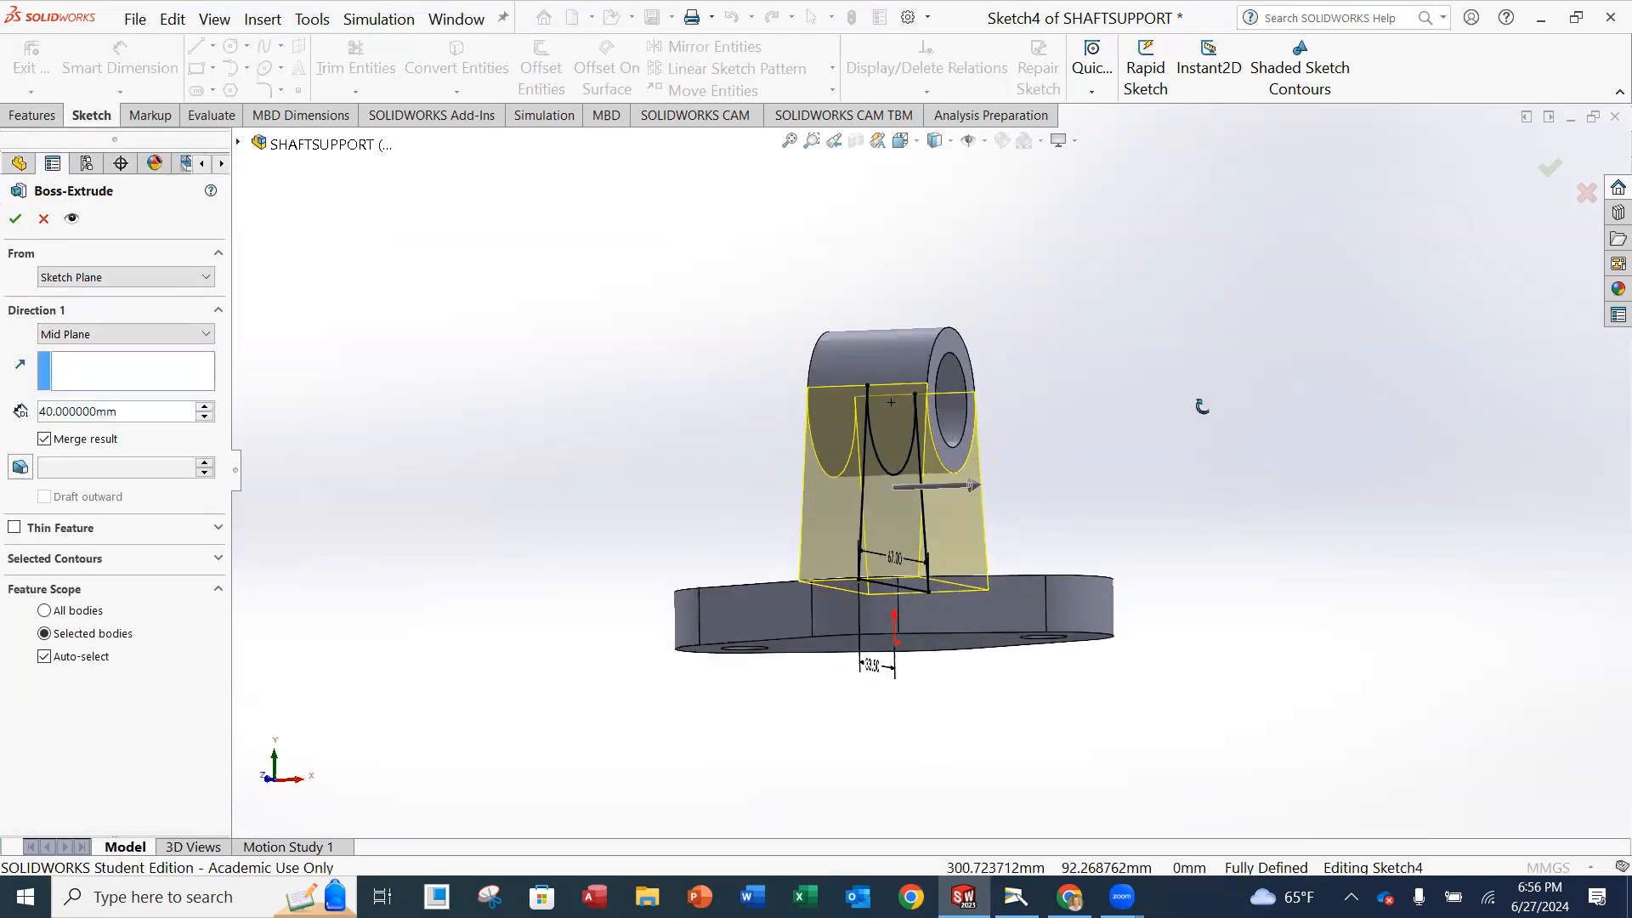
scroll(966, 495, up, 2)
middle_drag(1020, 448, 1020, 486)
scroll(1020, 484, down, 1)
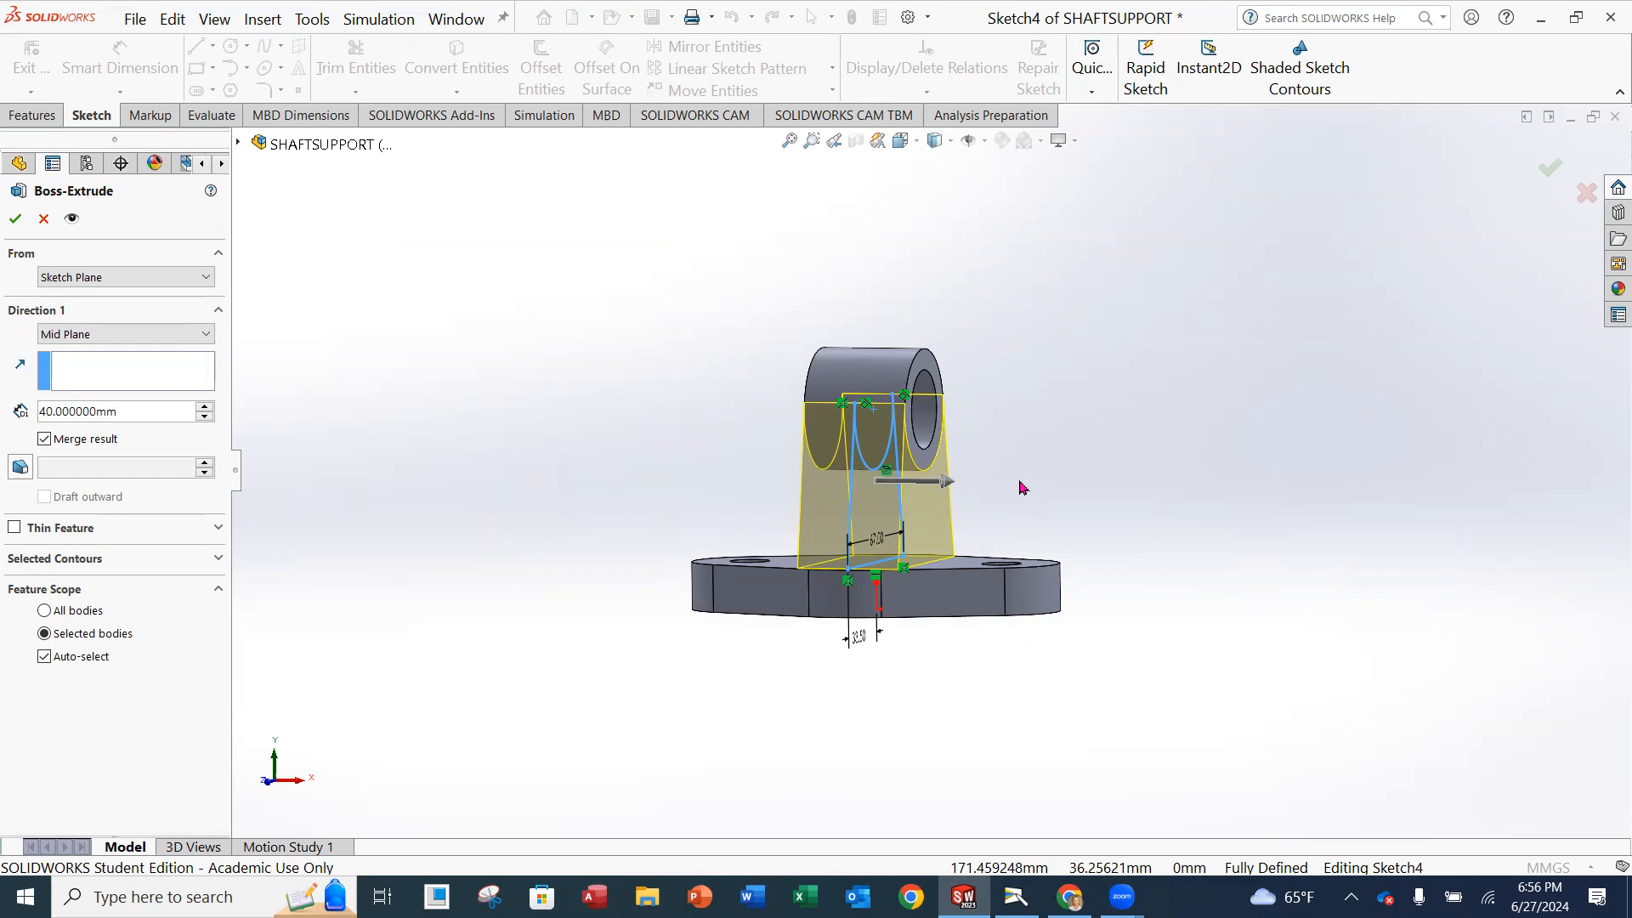
double_click(119, 411)
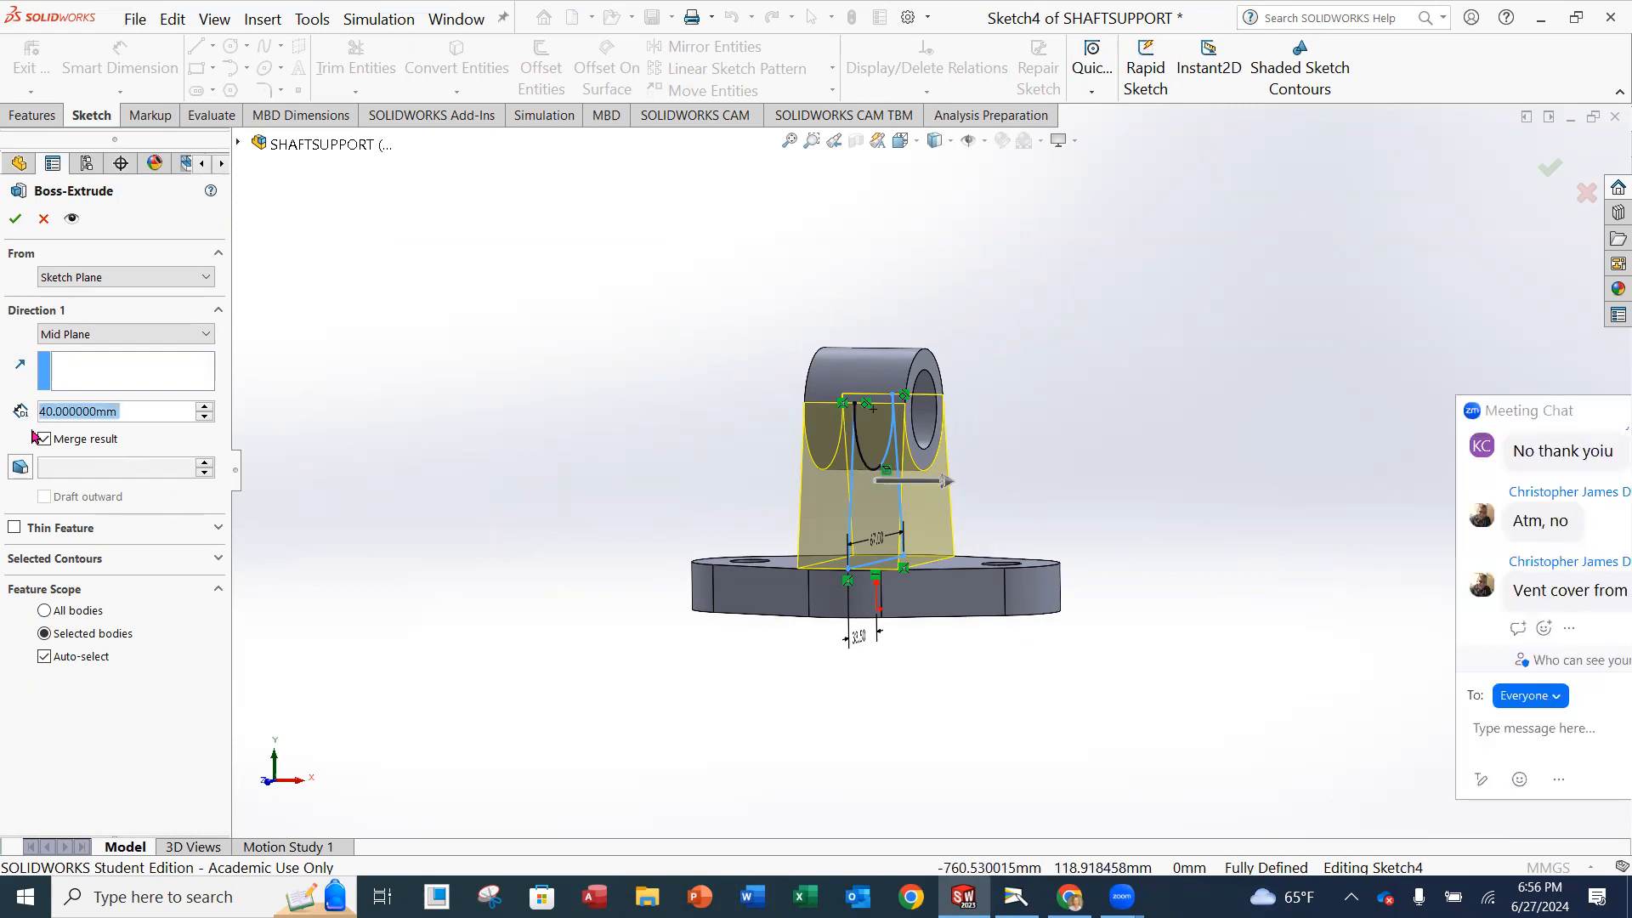
text(18)
key(Return)
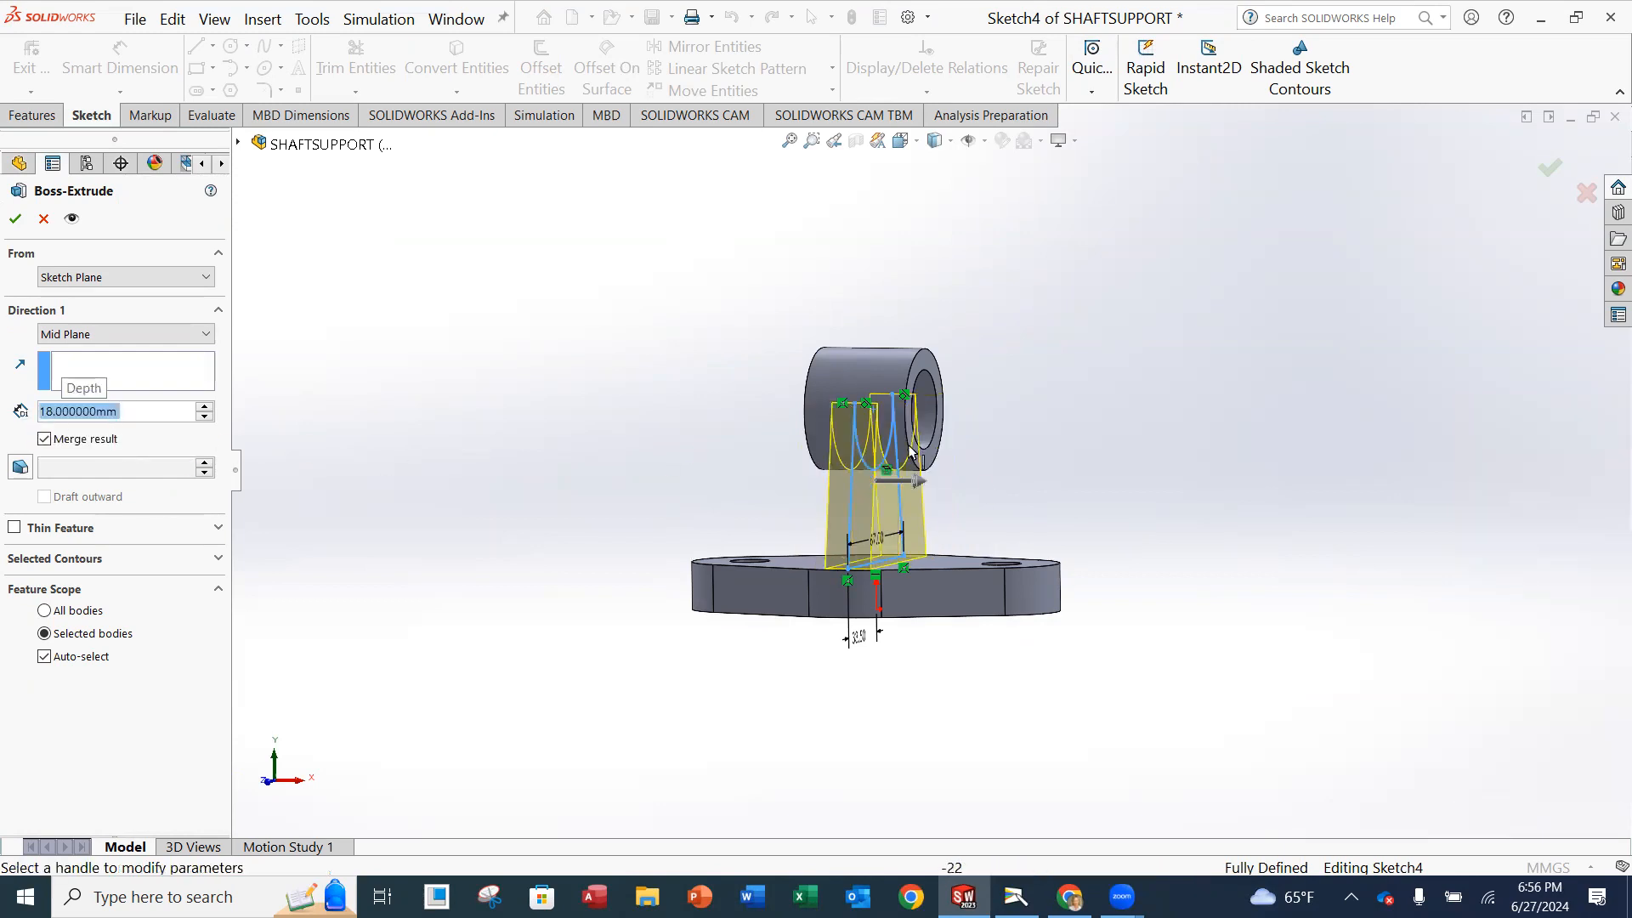
mouse_move(998, 396)
middle_down()
mouse_move(1014, 396)
mouse_move(1005, 448)
middle_up()
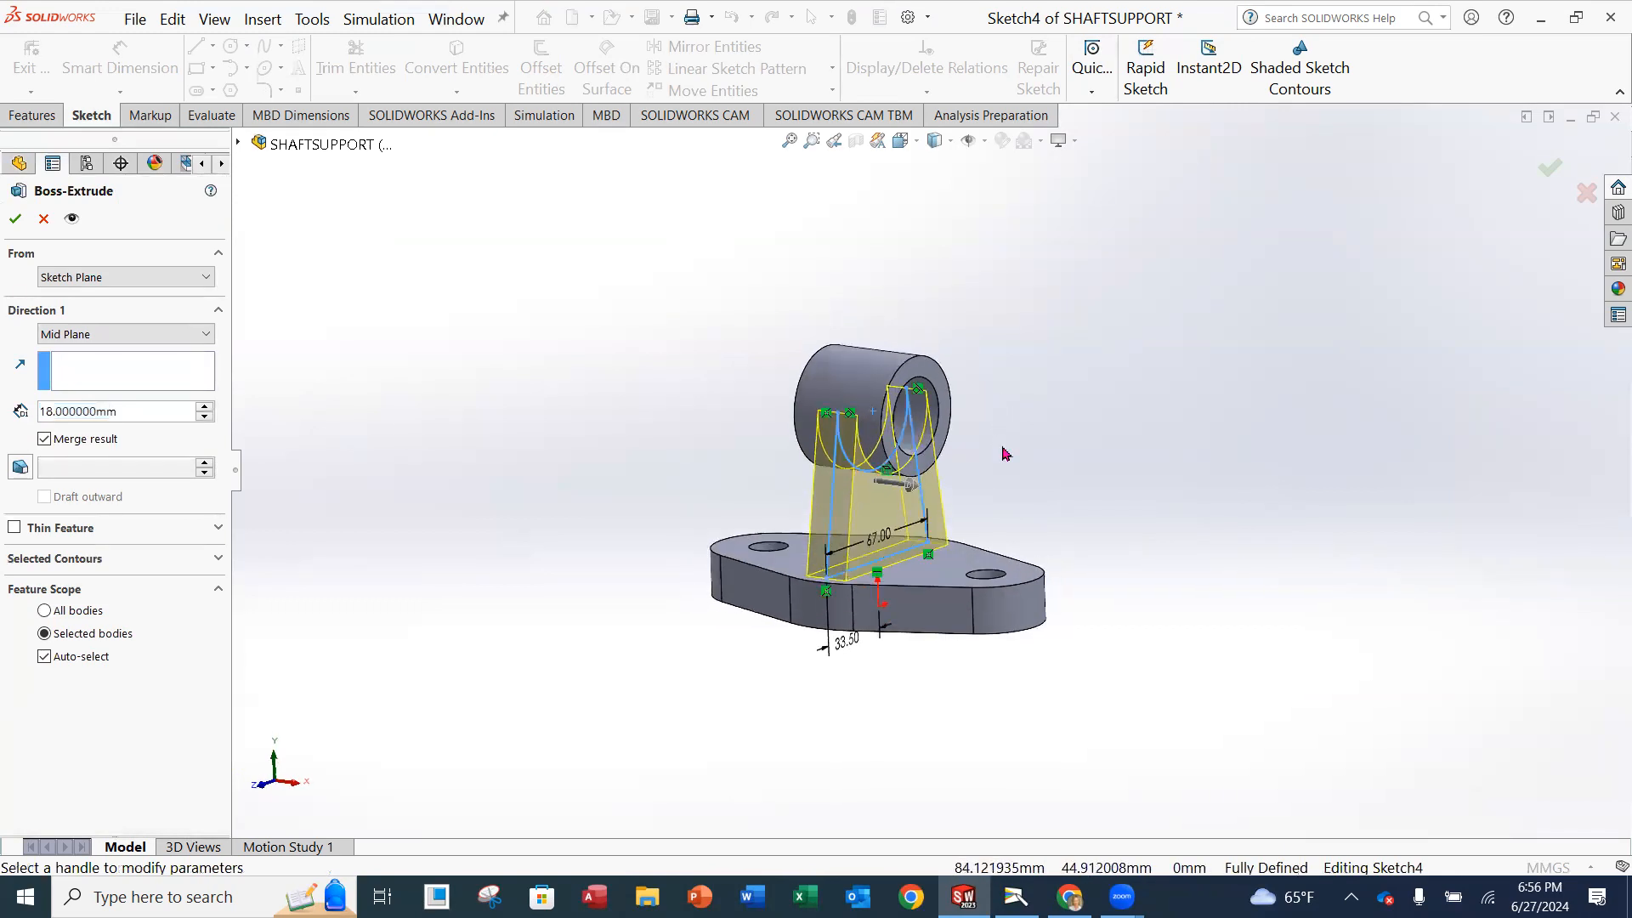
click(15, 218)
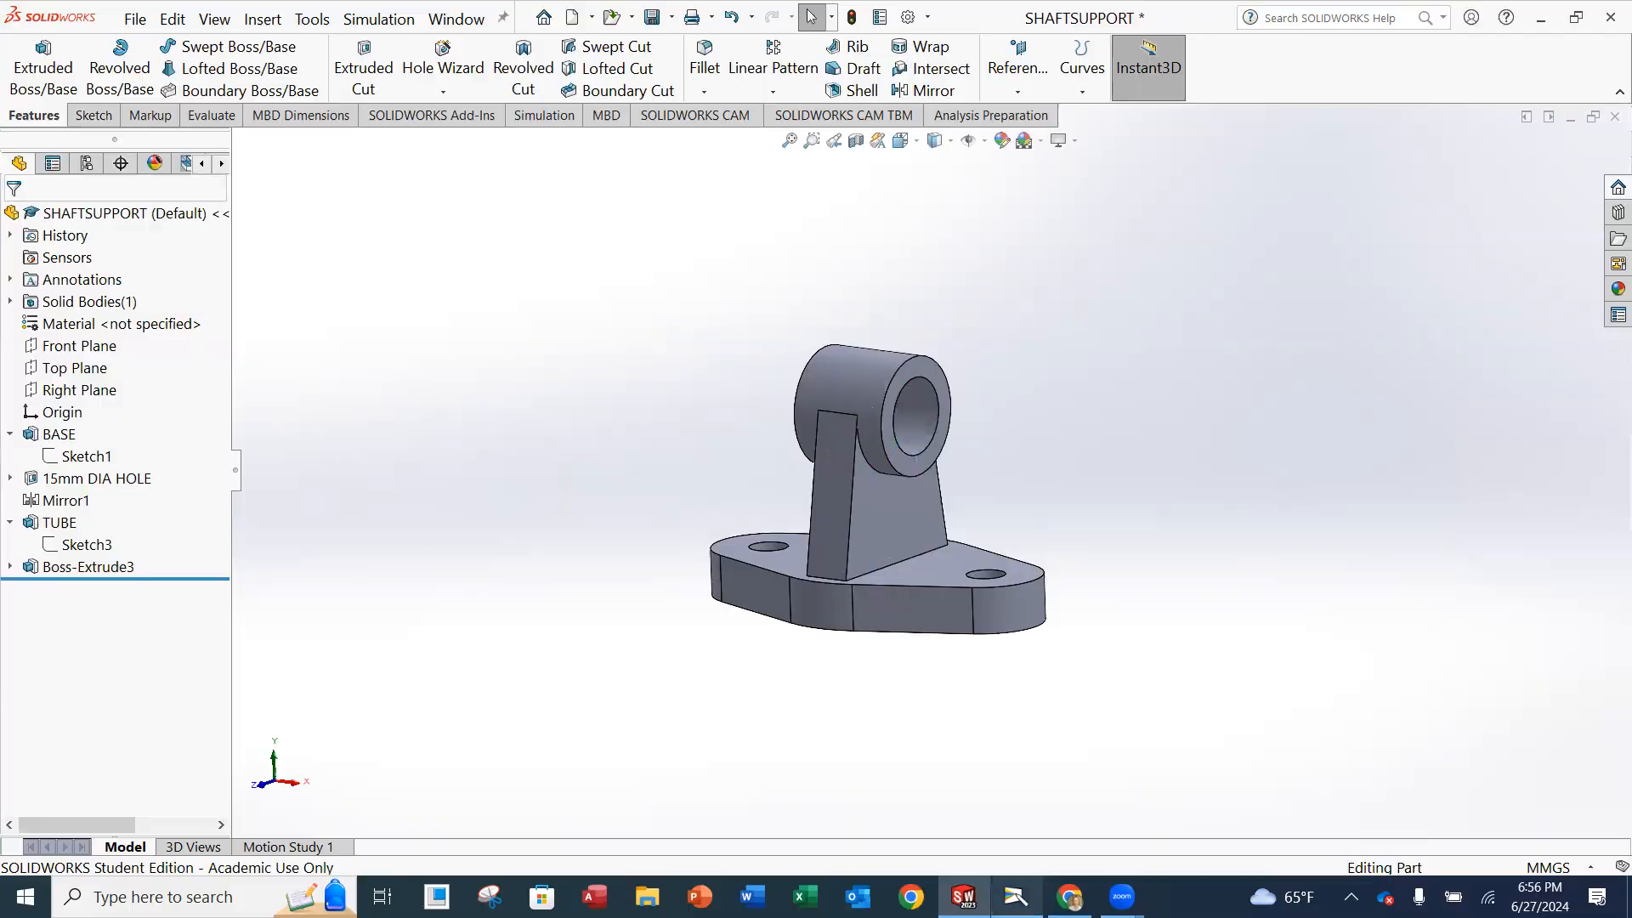
Compare the model with the Shaft Support drawing in the Camera window, check the required material in the Chrome assignment page, and return to SOLIDWORKS.
click(1015, 896)
mouse_move(963, 897)
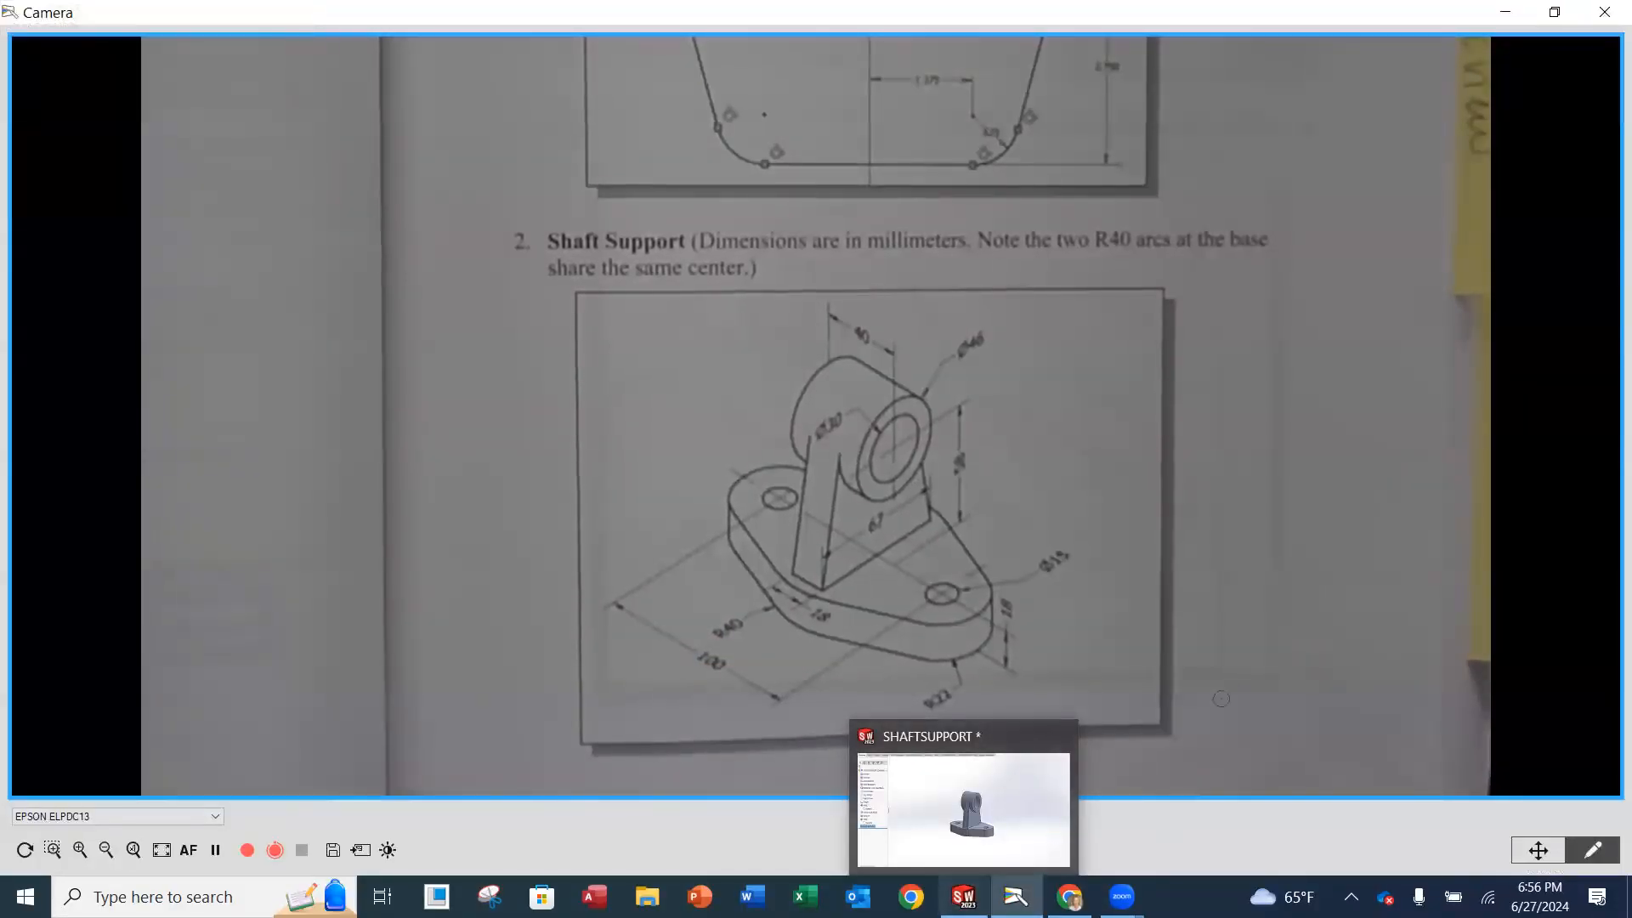
click(969, 888)
mouse_move(1024, 642)
middle_down()
mouse_move(945, 647)
mouse_move(1046, 660)
mouse_move(1054, 717)
mouse_move(1024, 608)
mouse_move(978, 644)
mouse_move(1056, 587)
mouse_move(1020, 672)
middle_up()
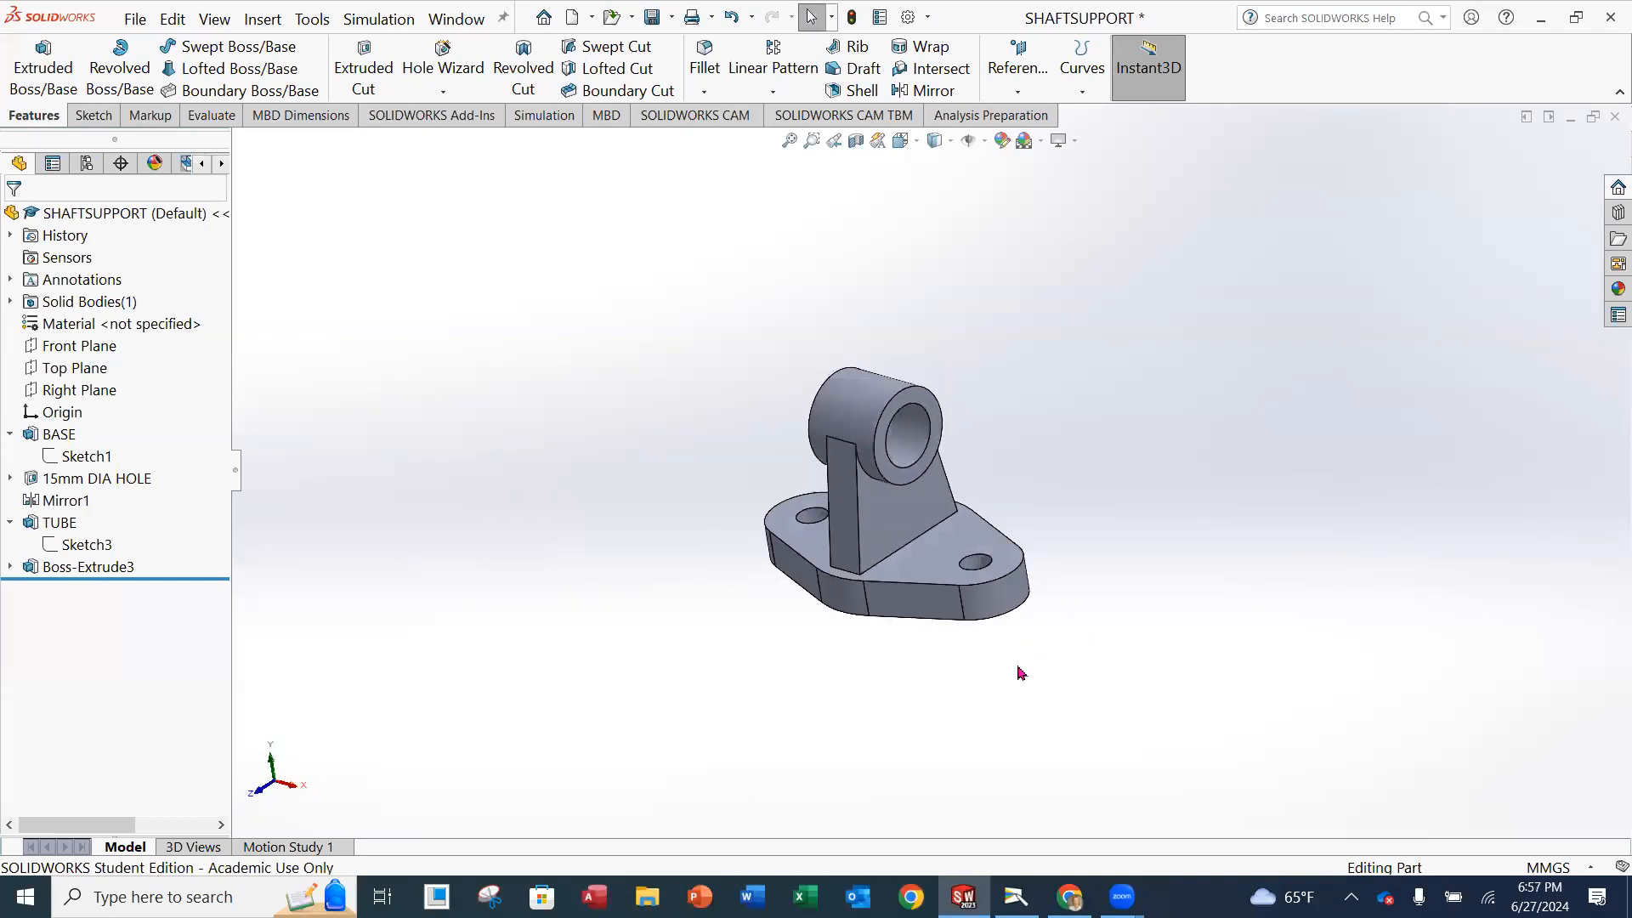
scroll(957, 550, down, 5)
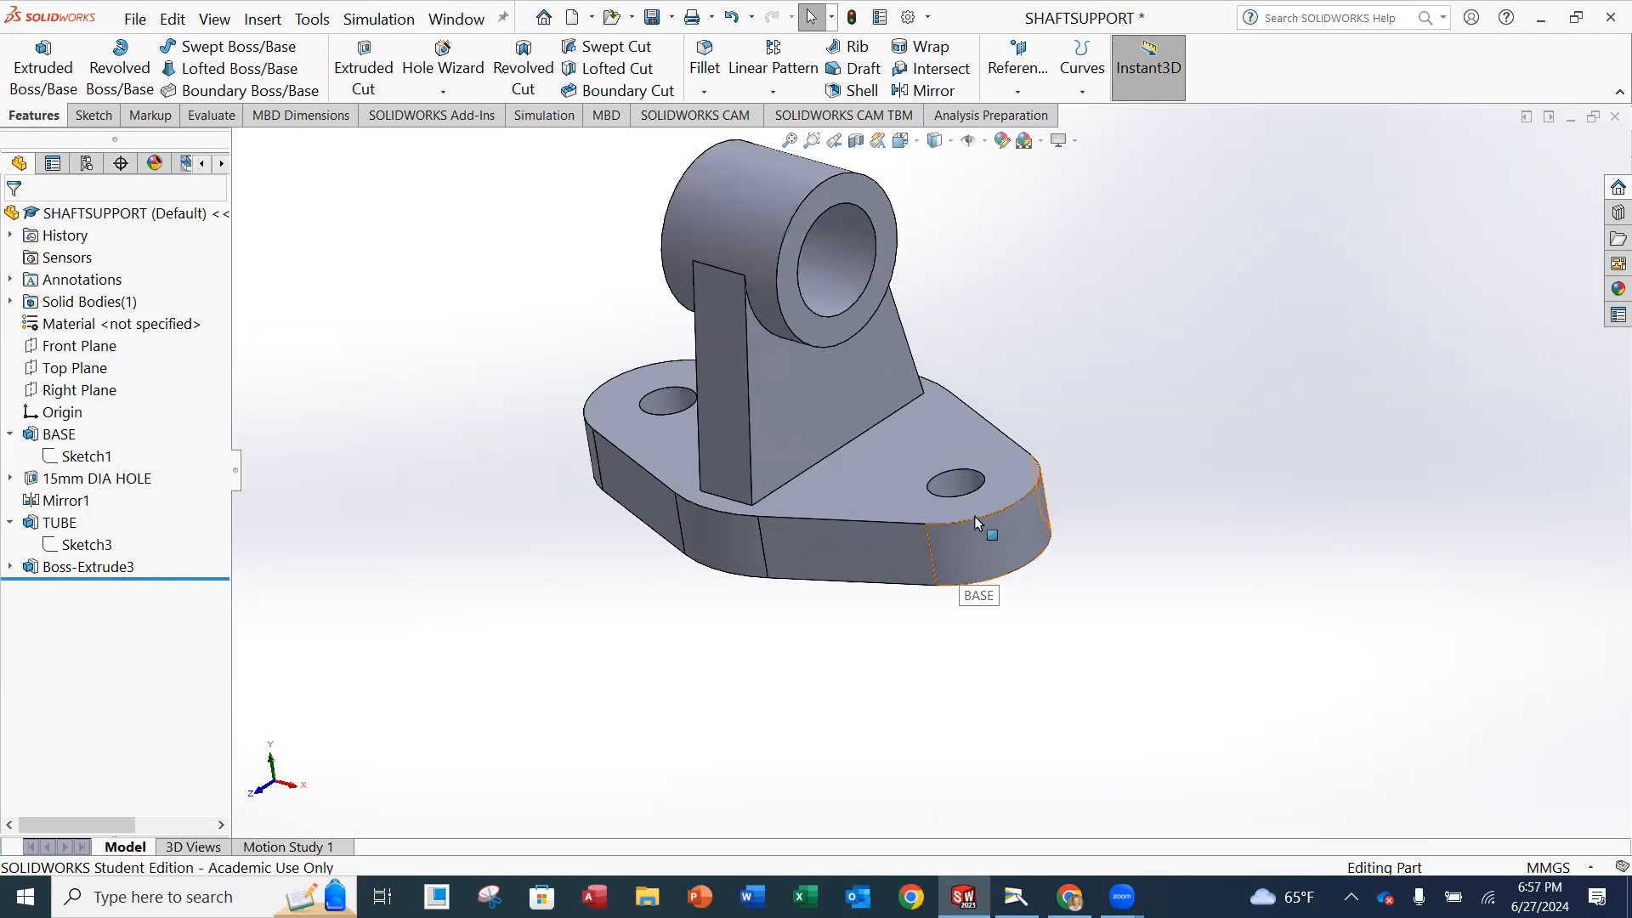
ctrl+middle_drag(974, 503, 744, 530)
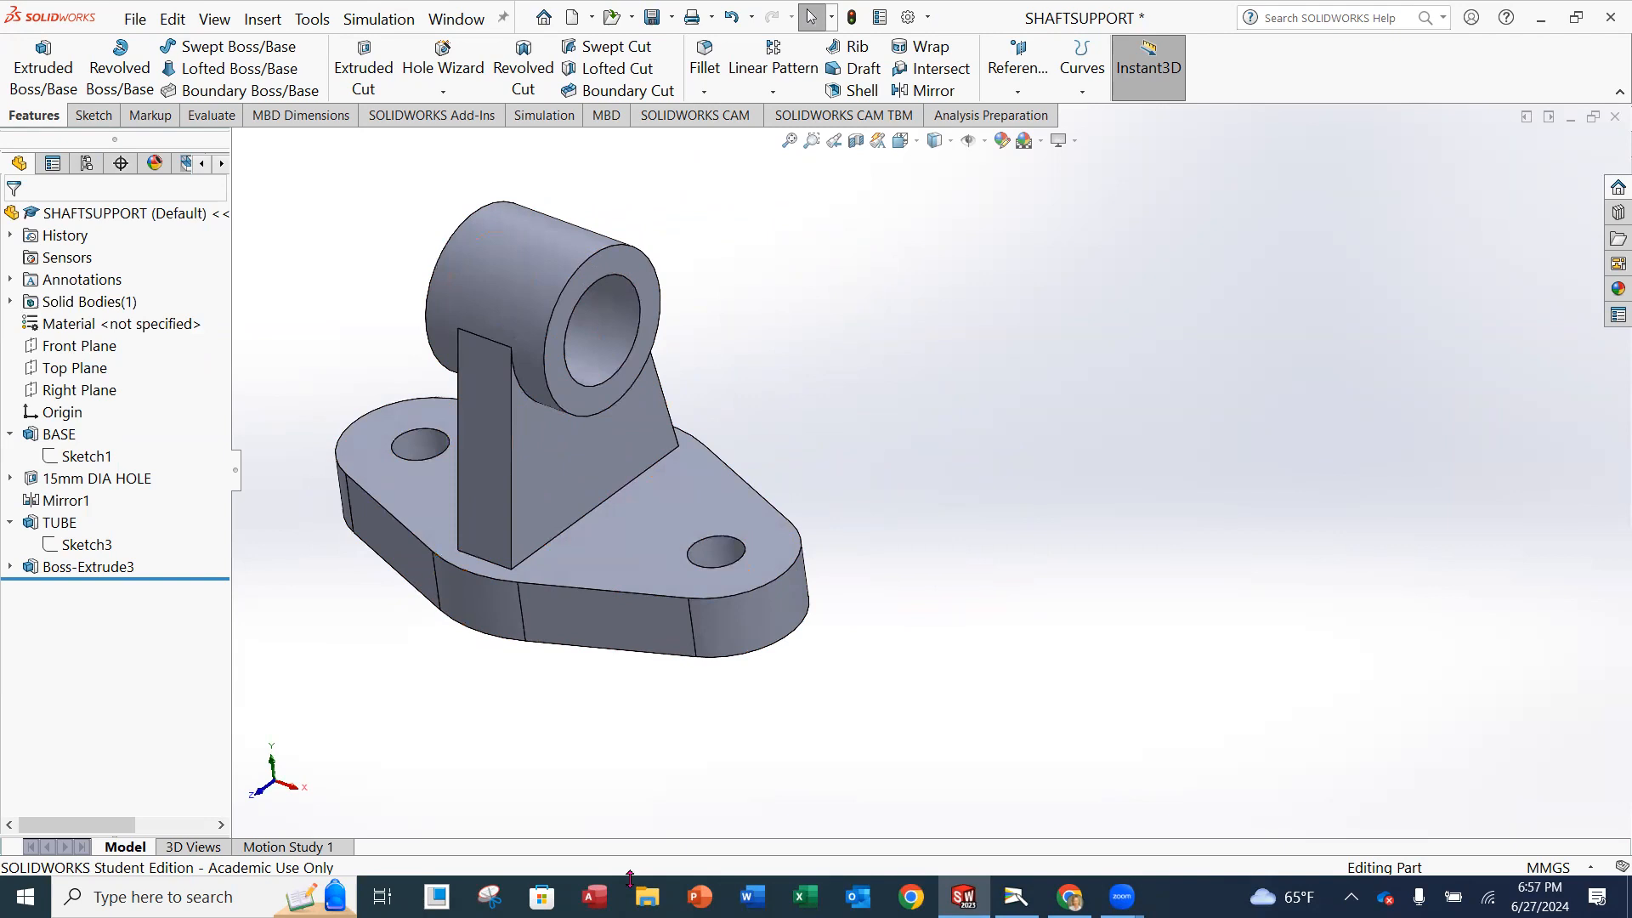
click(1069, 897)
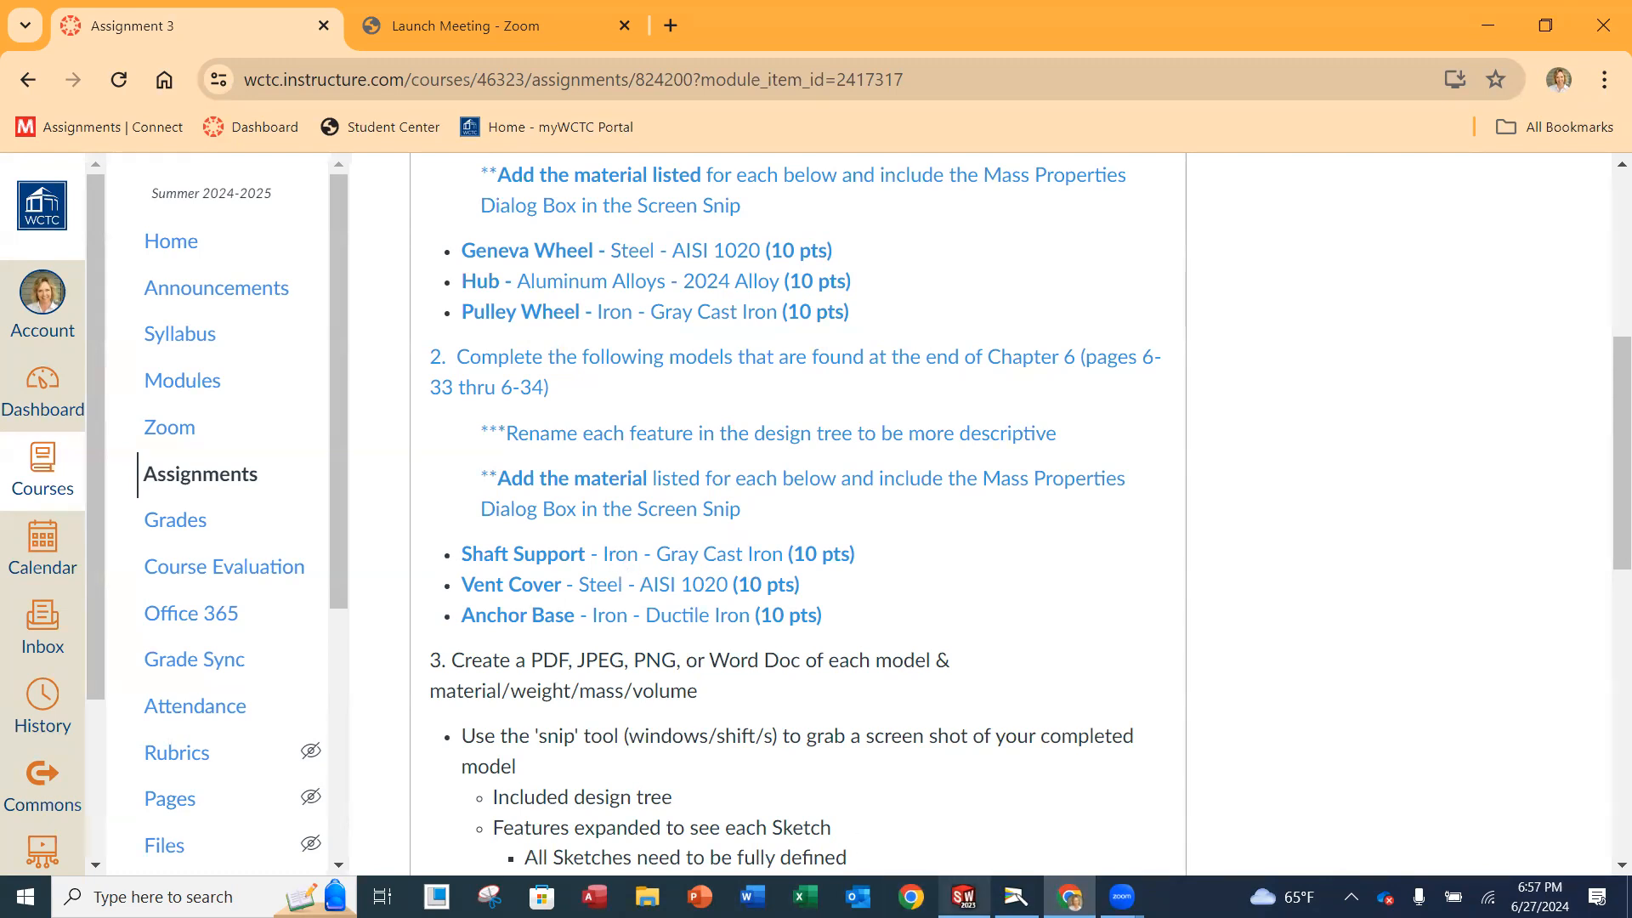
click(963, 896)
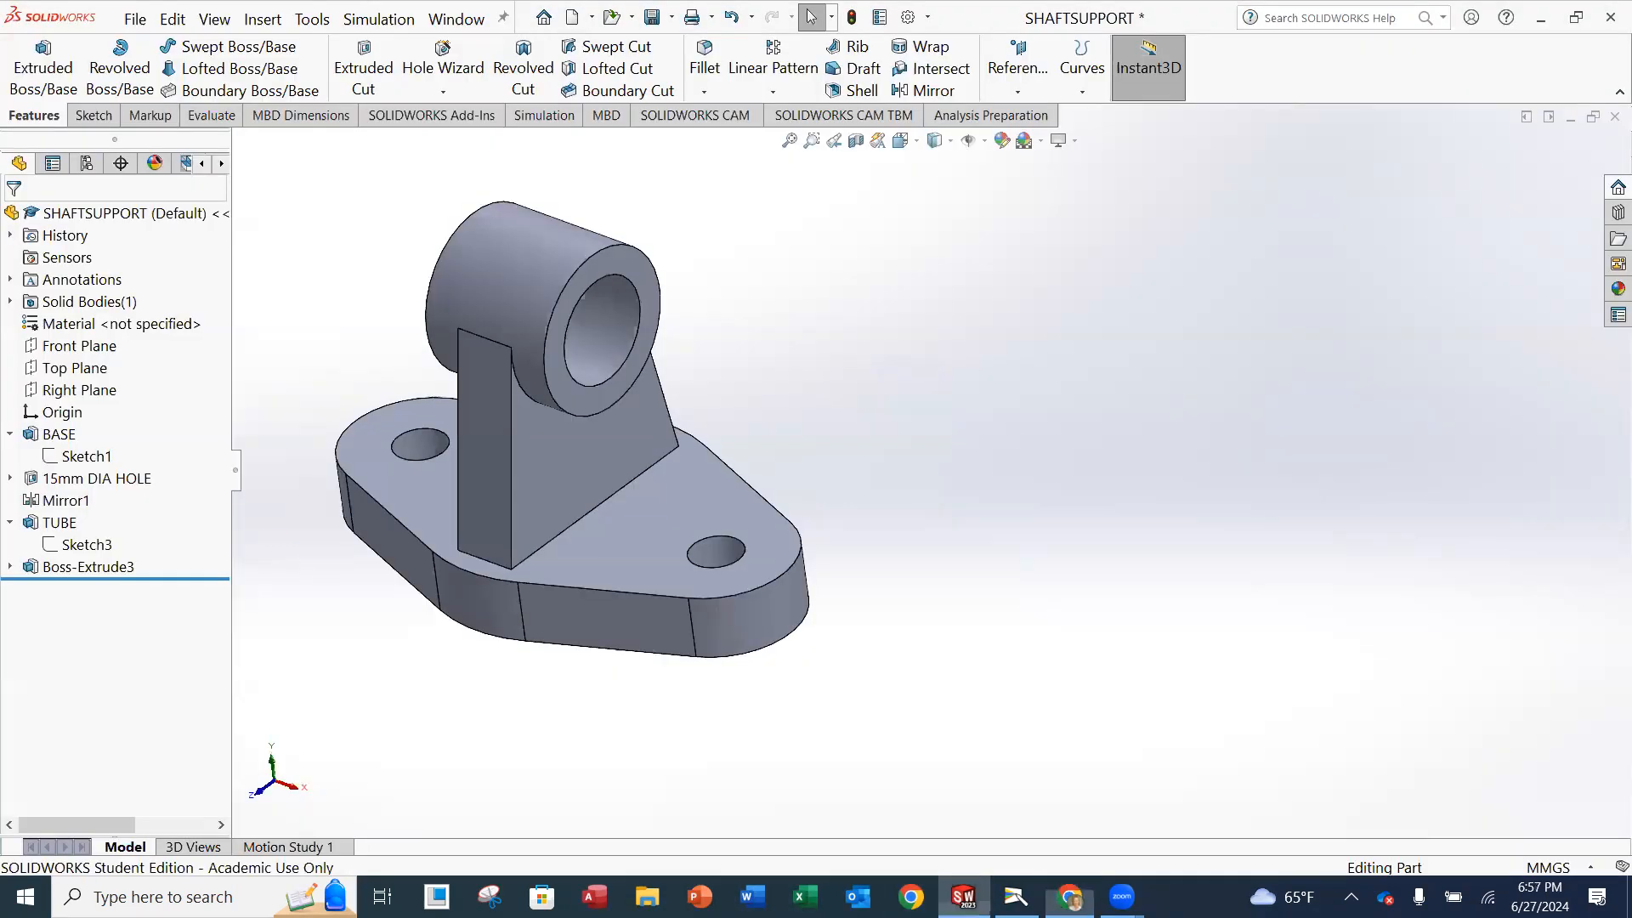
Open the part's material editor and select Gray Cast Iron from the Iron category of SOLIDWORKS Materials.
click(61, 328)
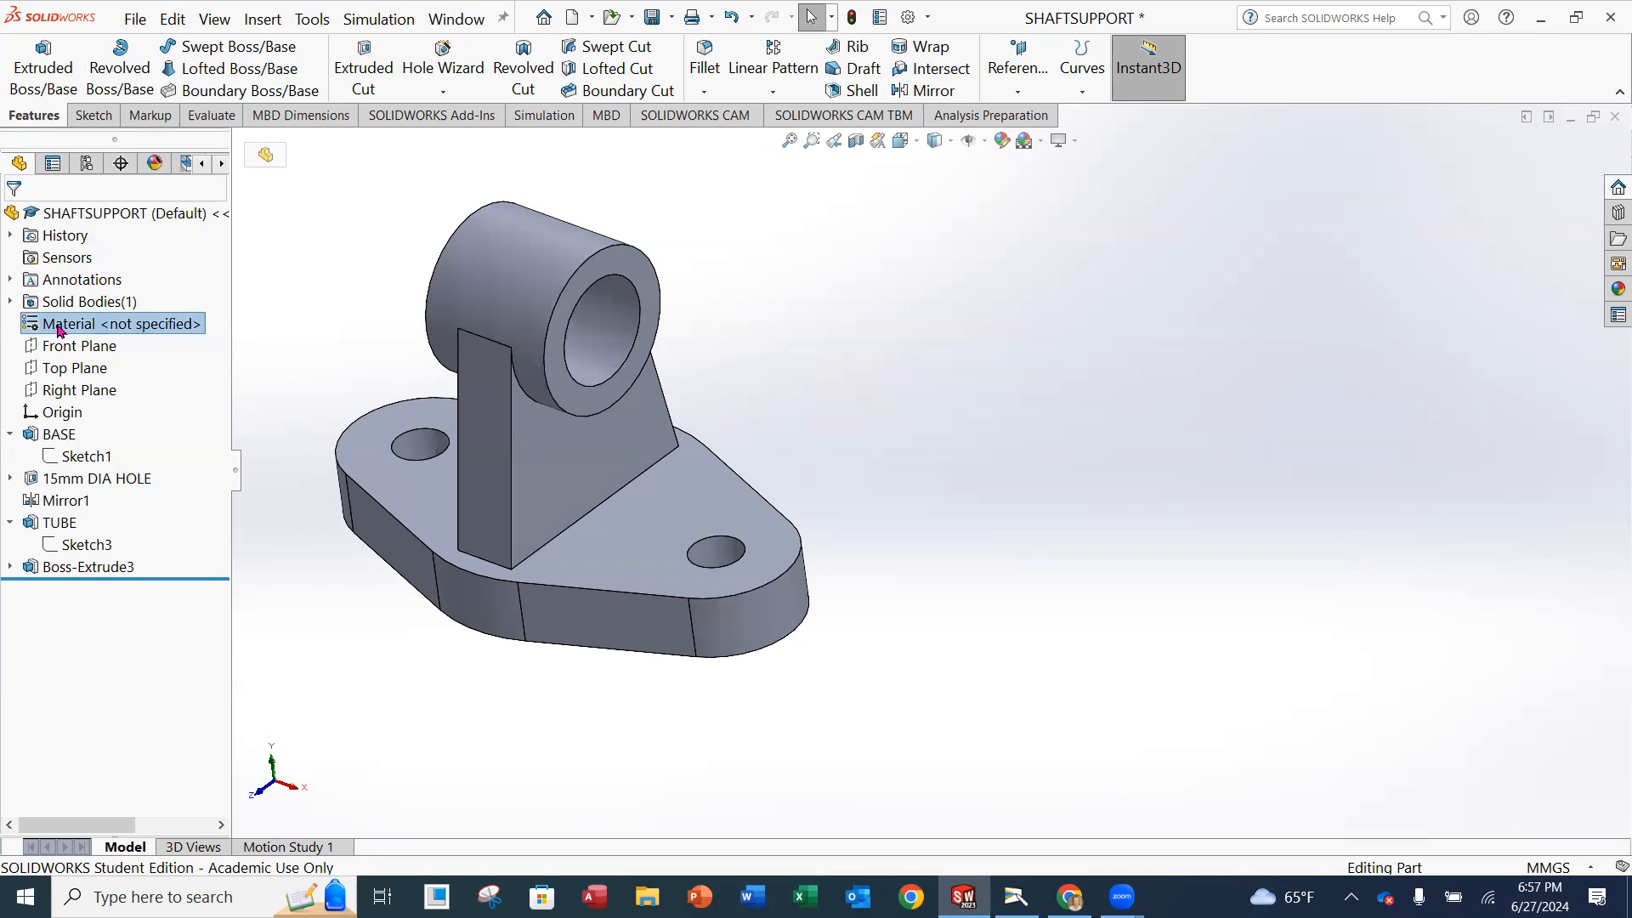
right_click(59, 329)
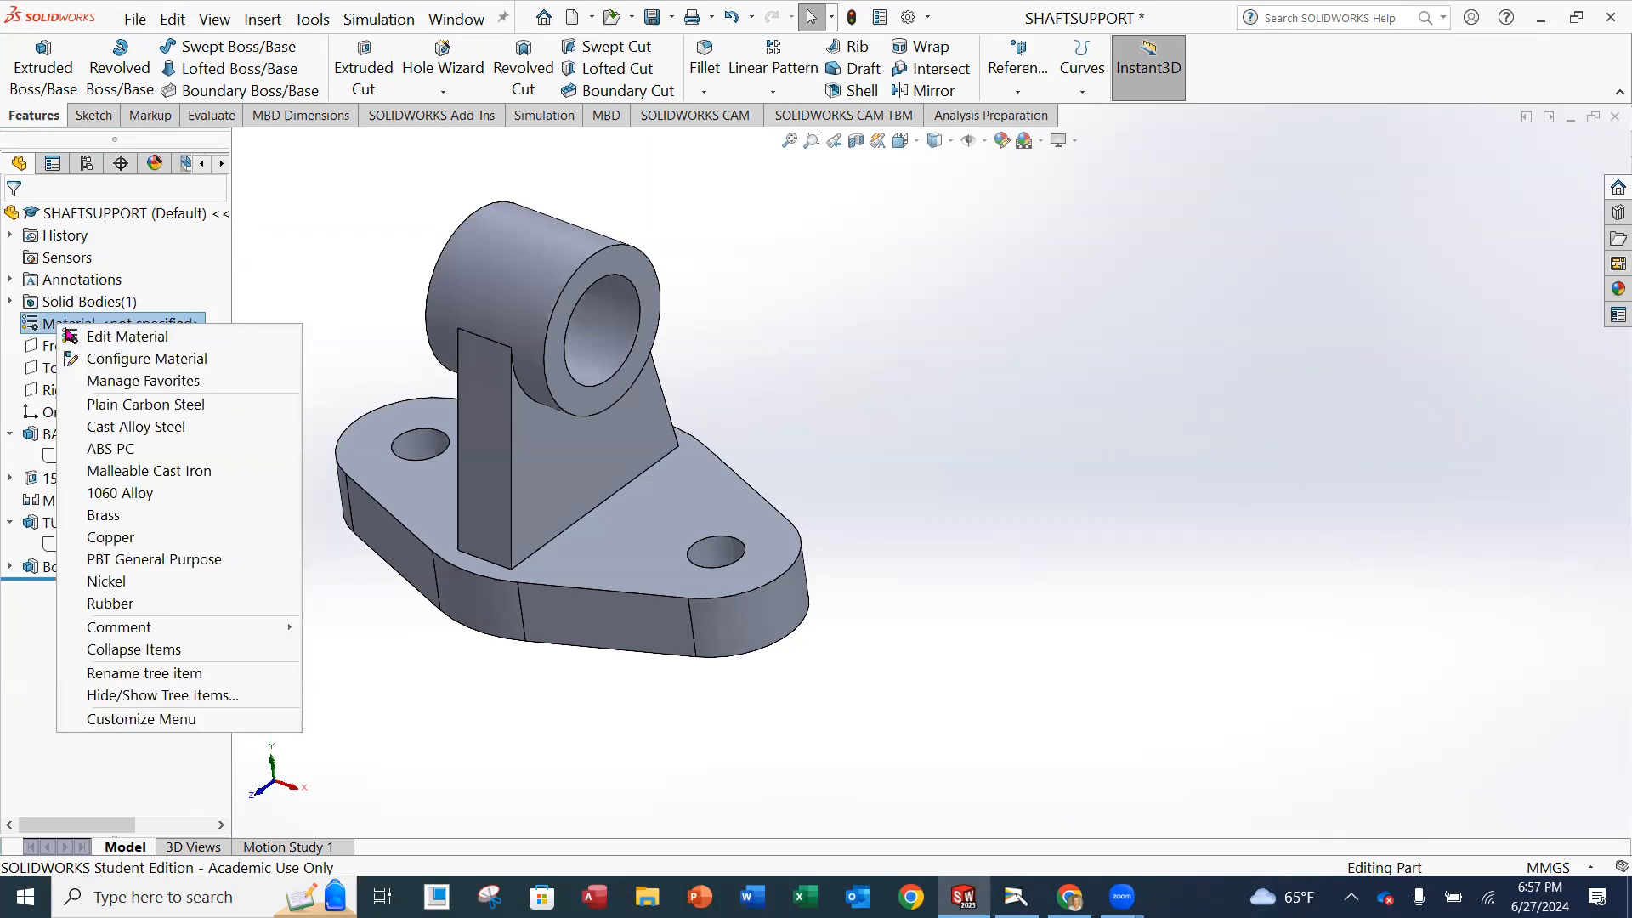
click(125, 337)
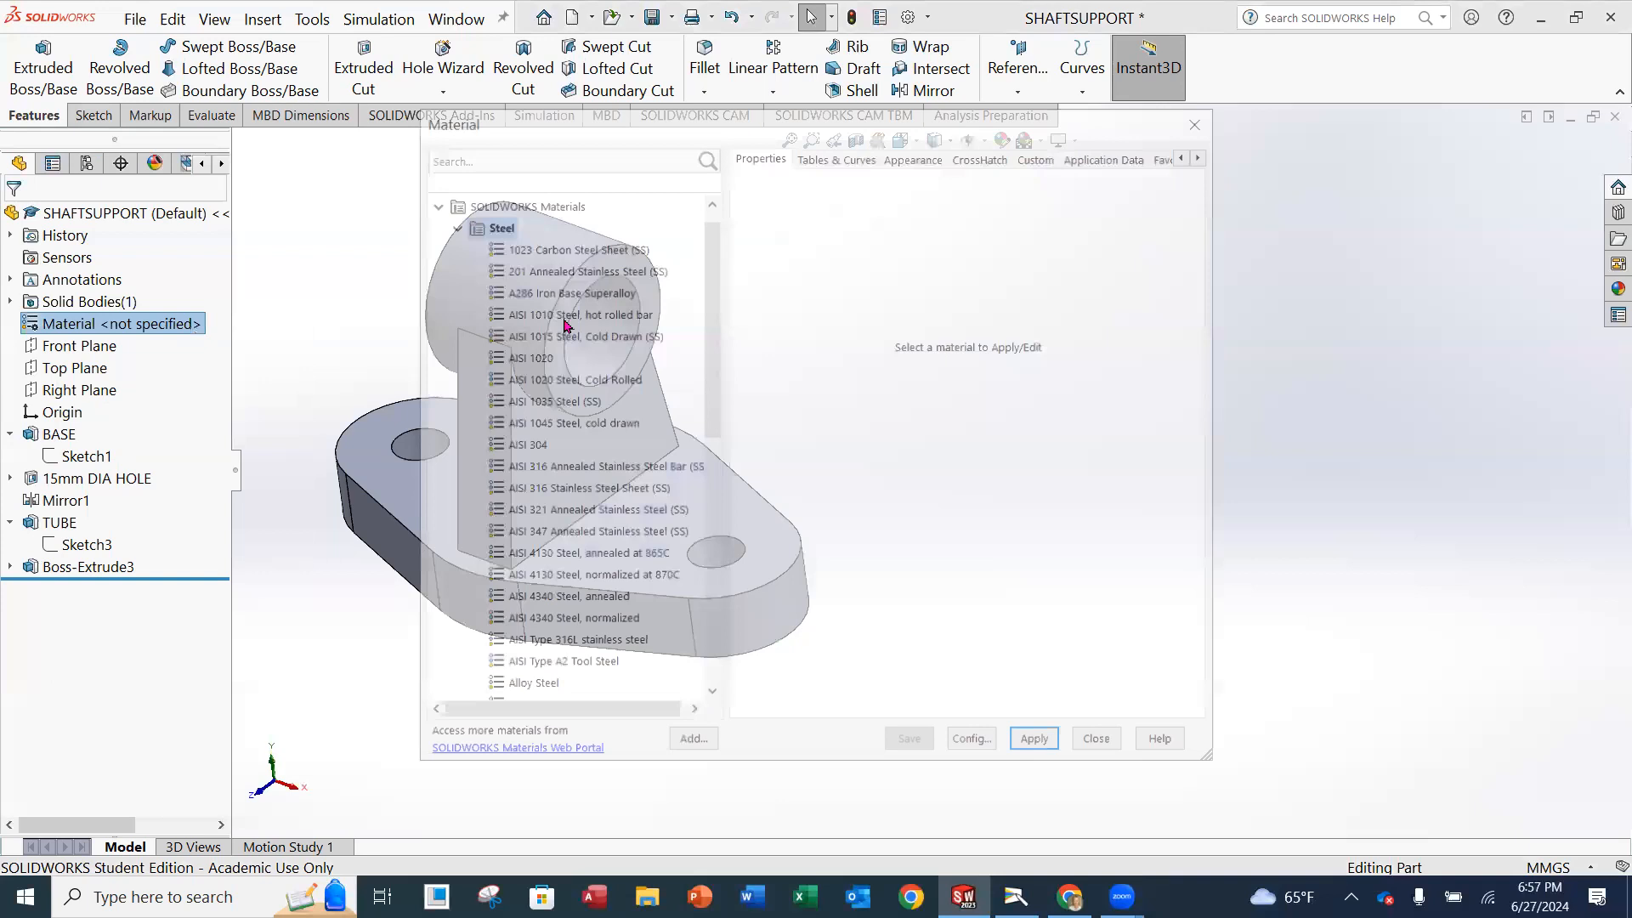
click(449, 225)
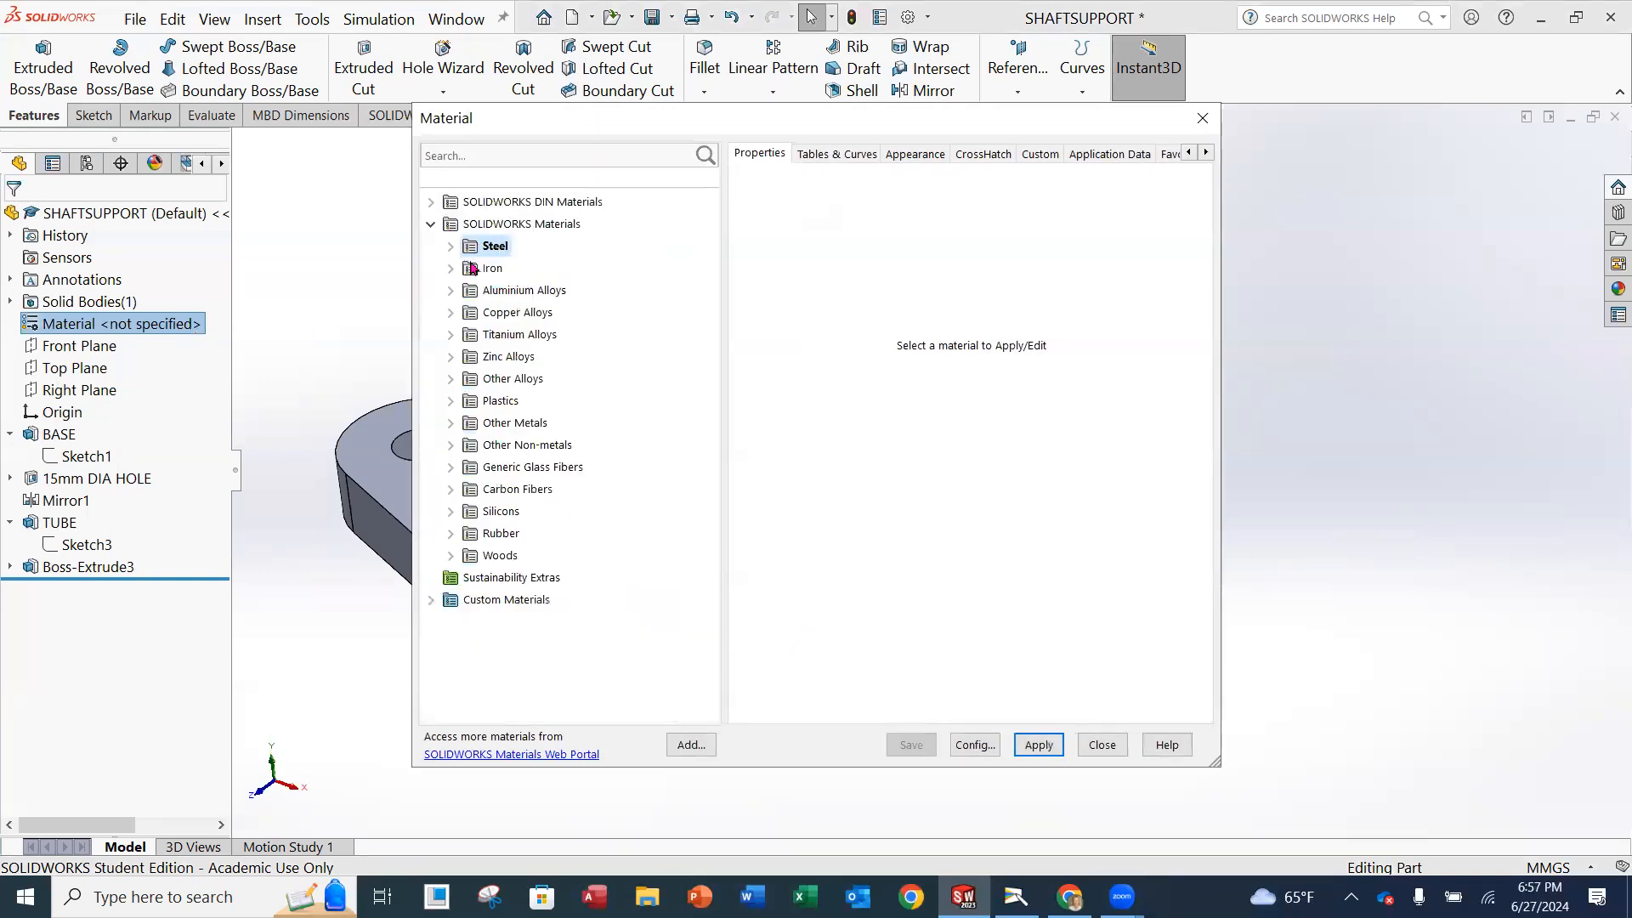
click(451, 269)
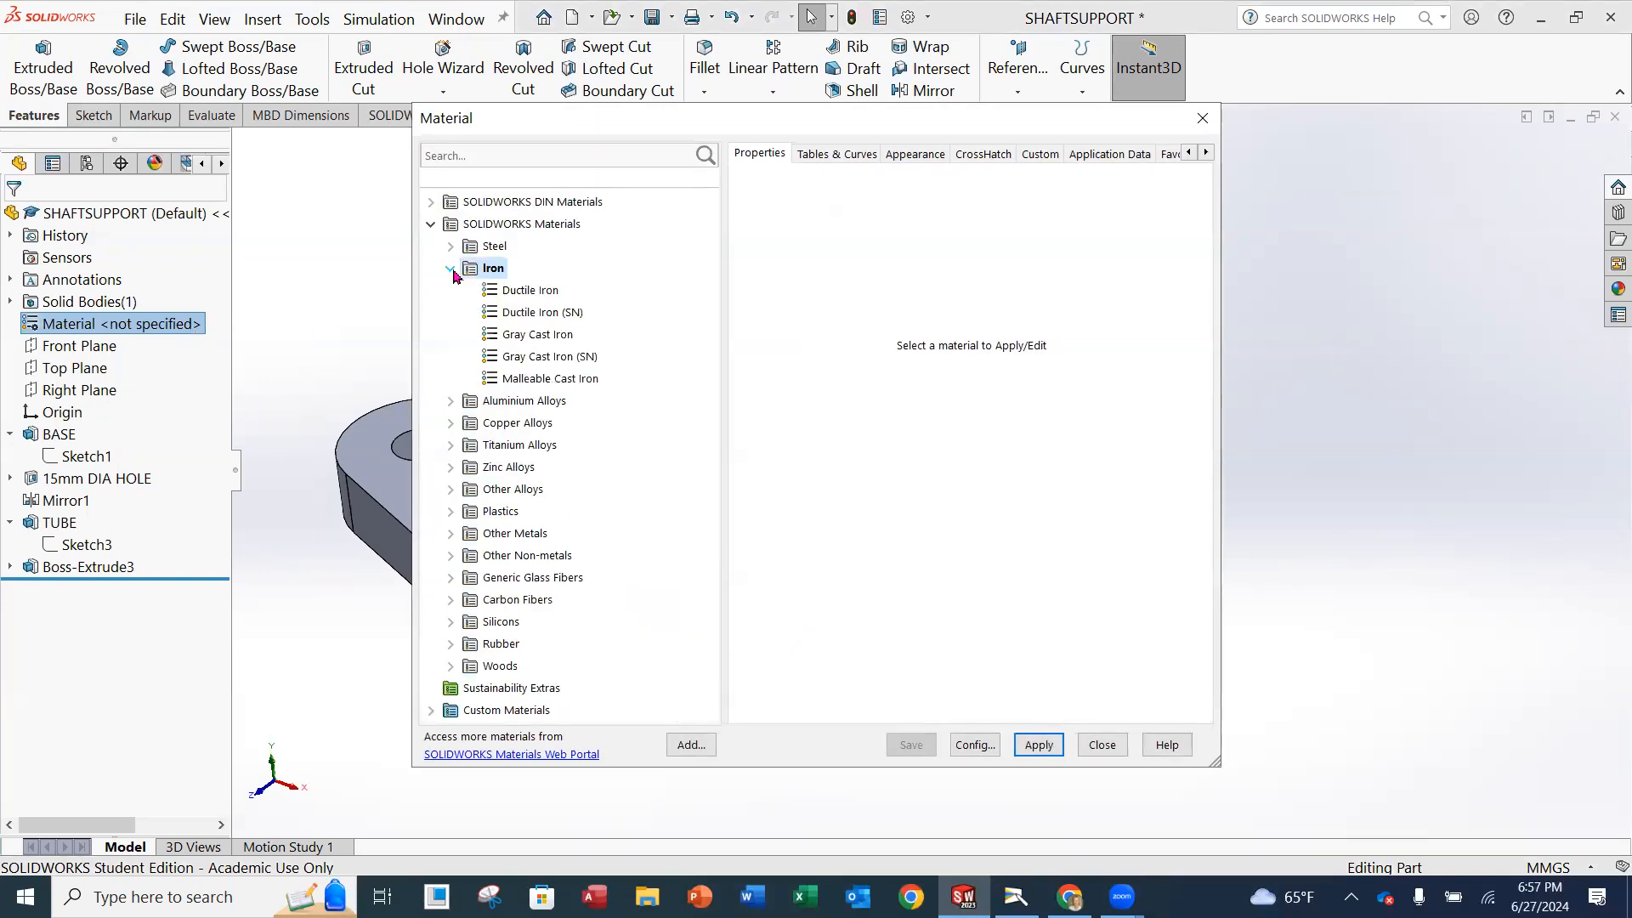
click(538, 335)
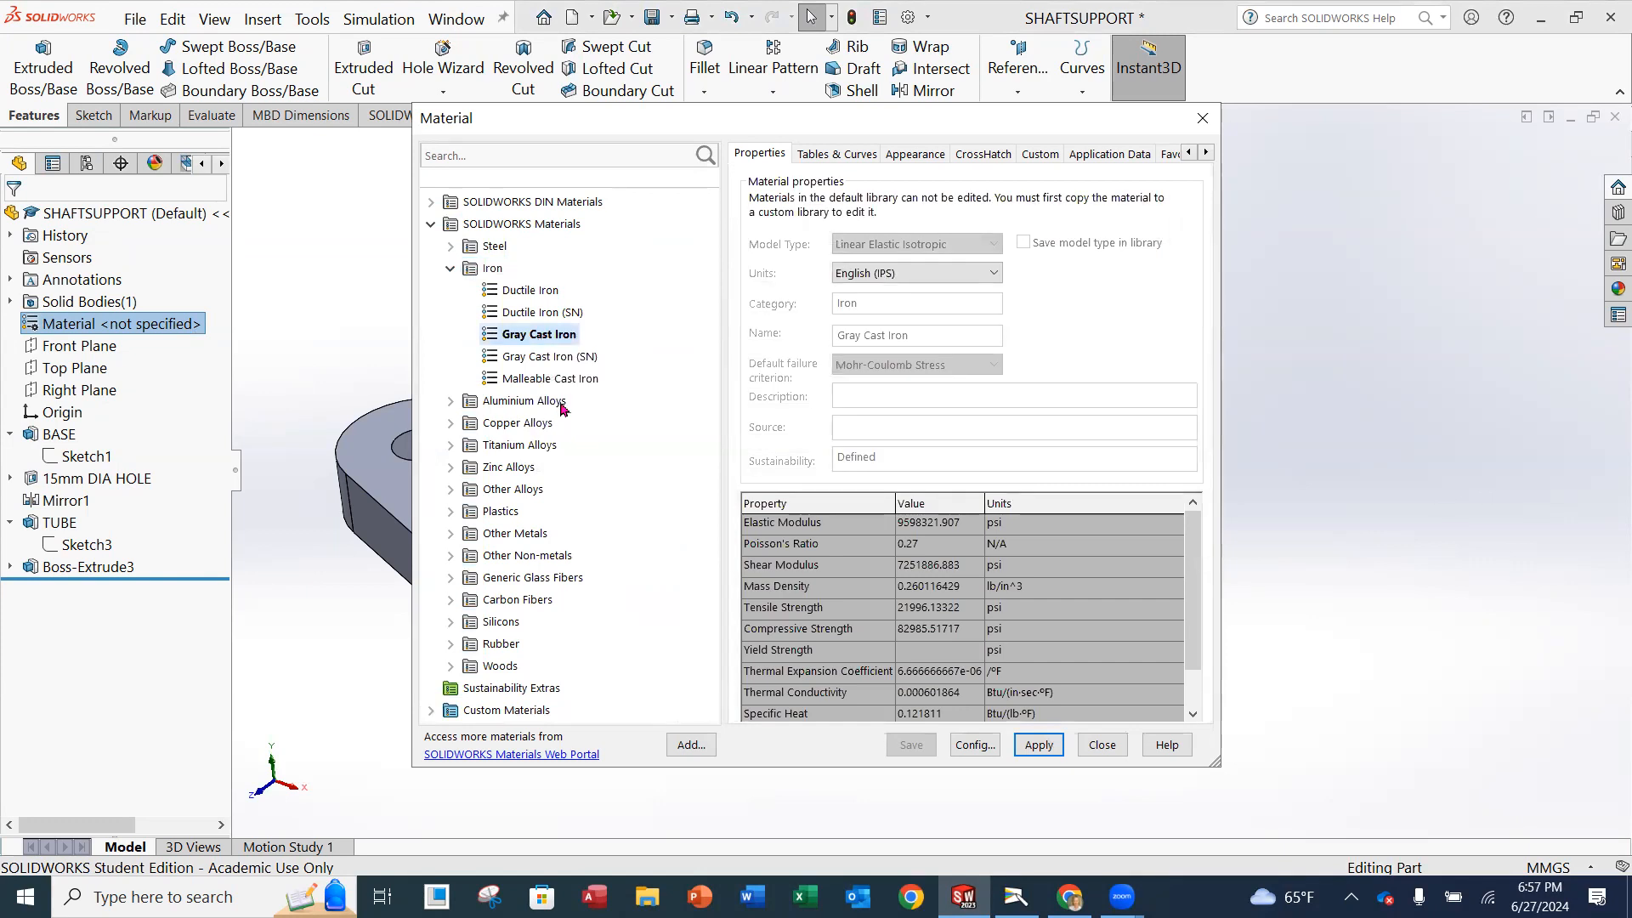
Set the material property units to SI - N/m^2 (Pa), apply Gray Cast Iron to the part and close the material editor.
click(992, 273)
click(910, 307)
click(918, 274)
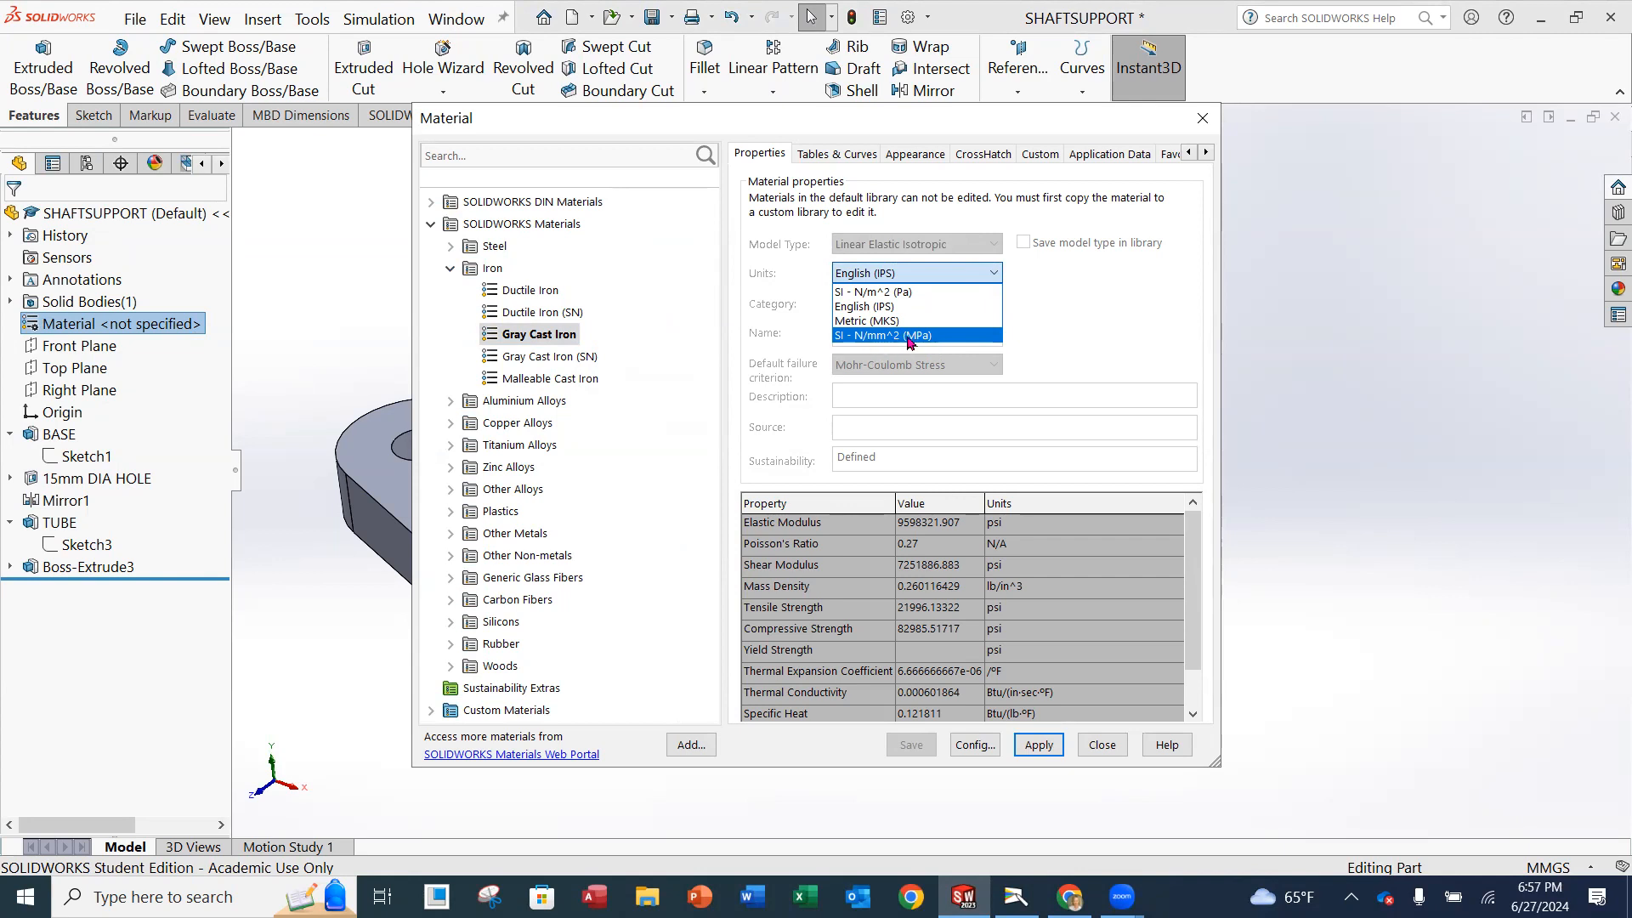
click(925, 292)
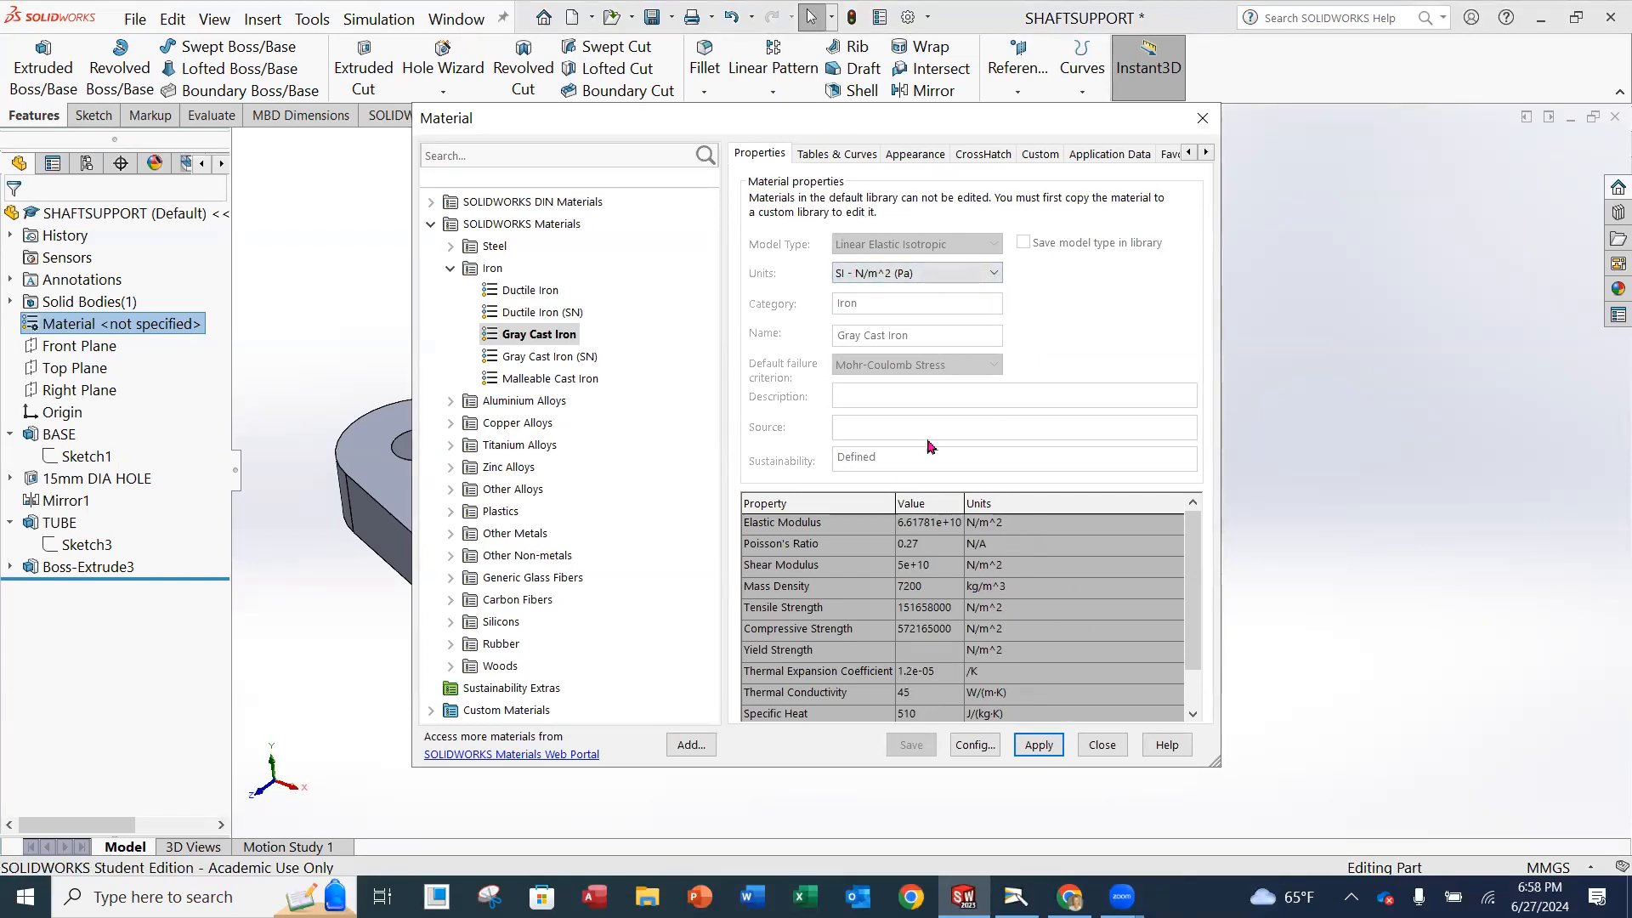
click(1038, 744)
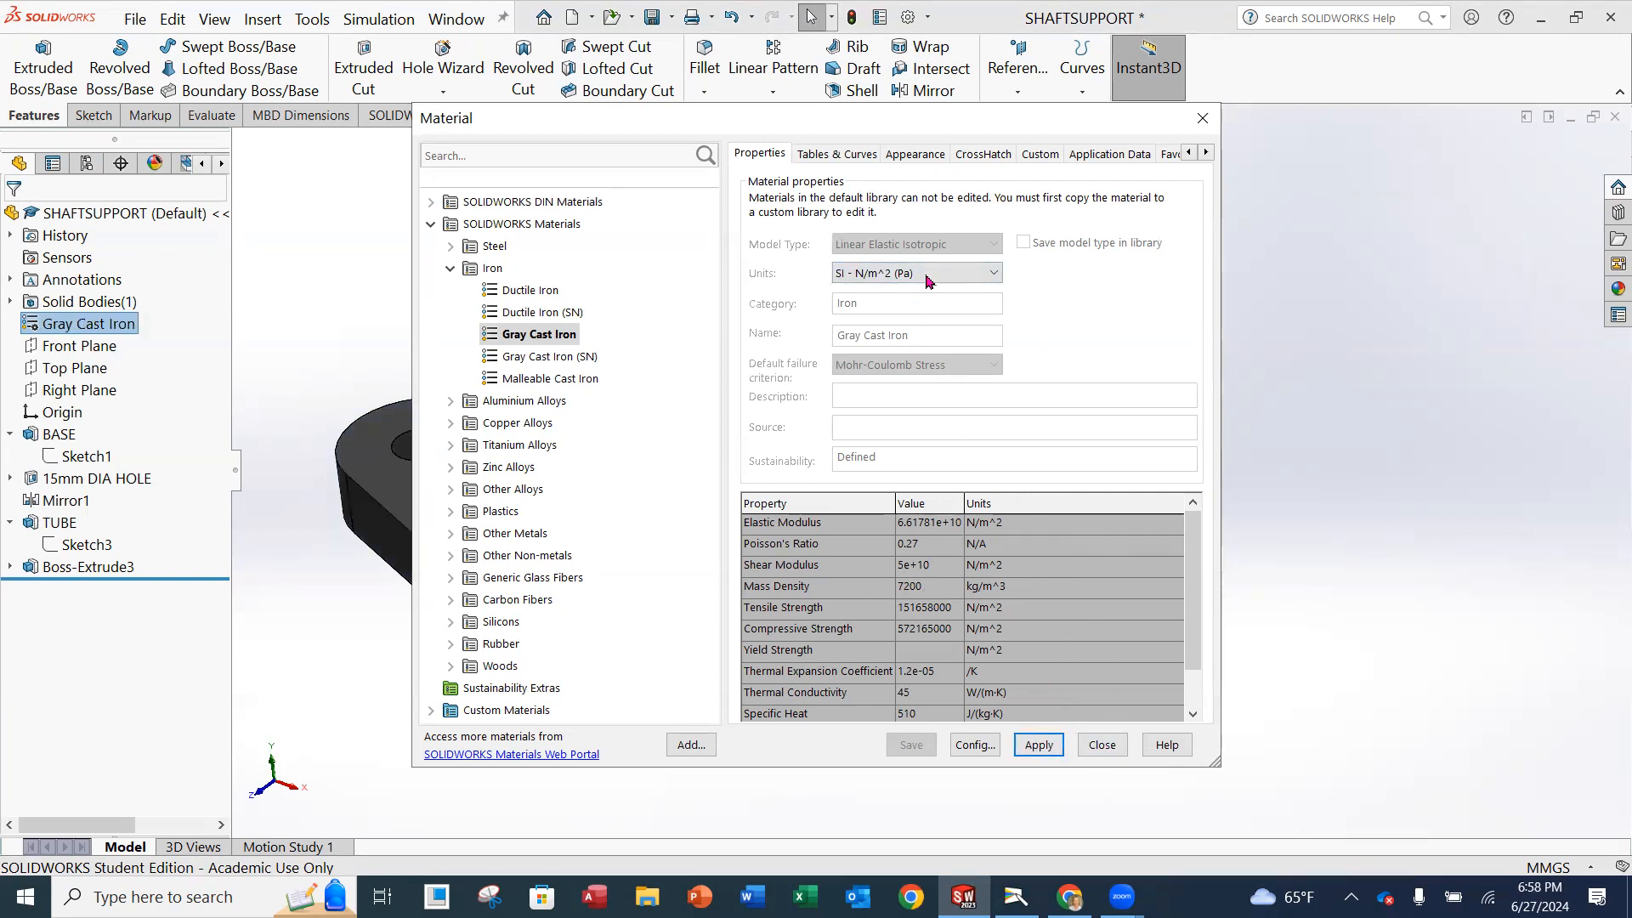
click(1202, 117)
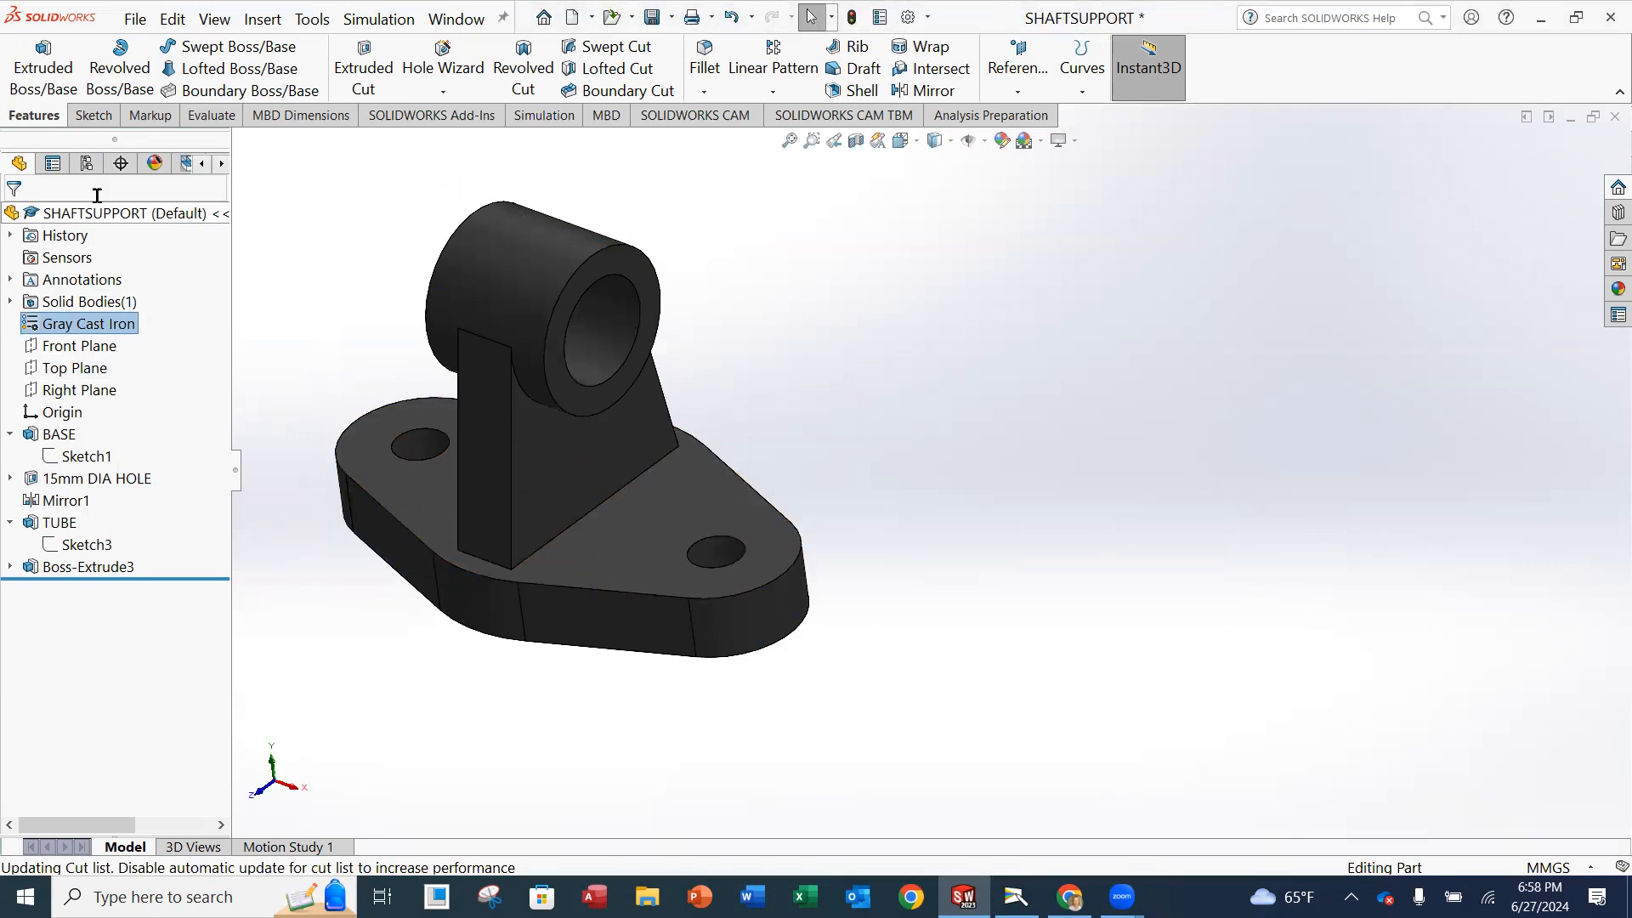
Calculate the part's mass properties and place the results window beside the model without covering it.
click(209, 115)
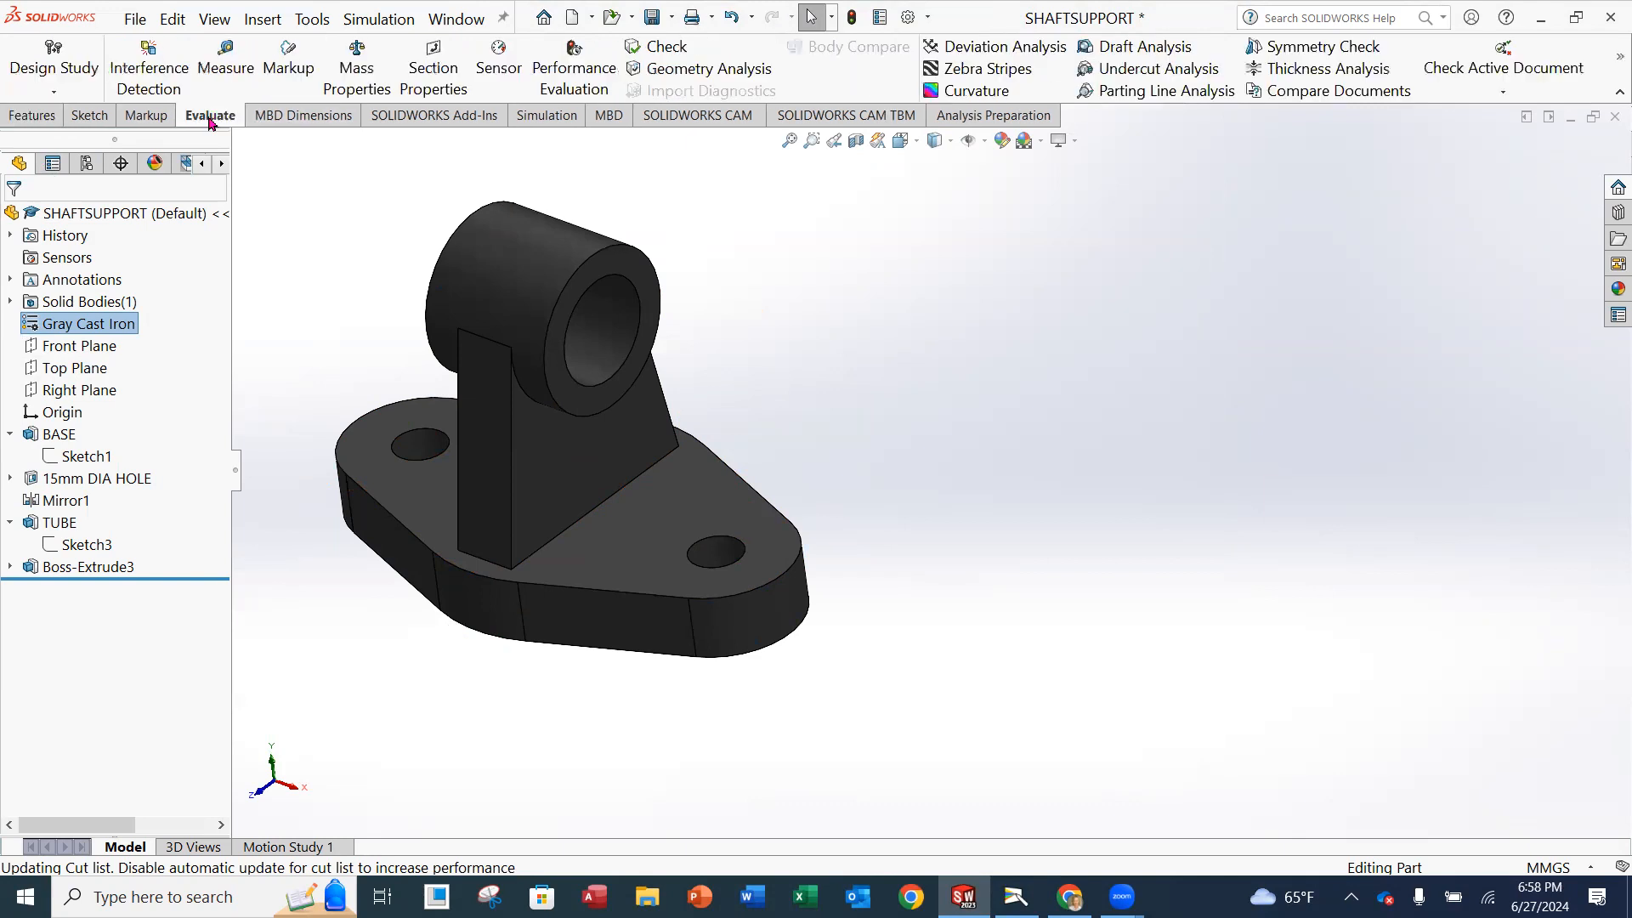
click(355, 82)
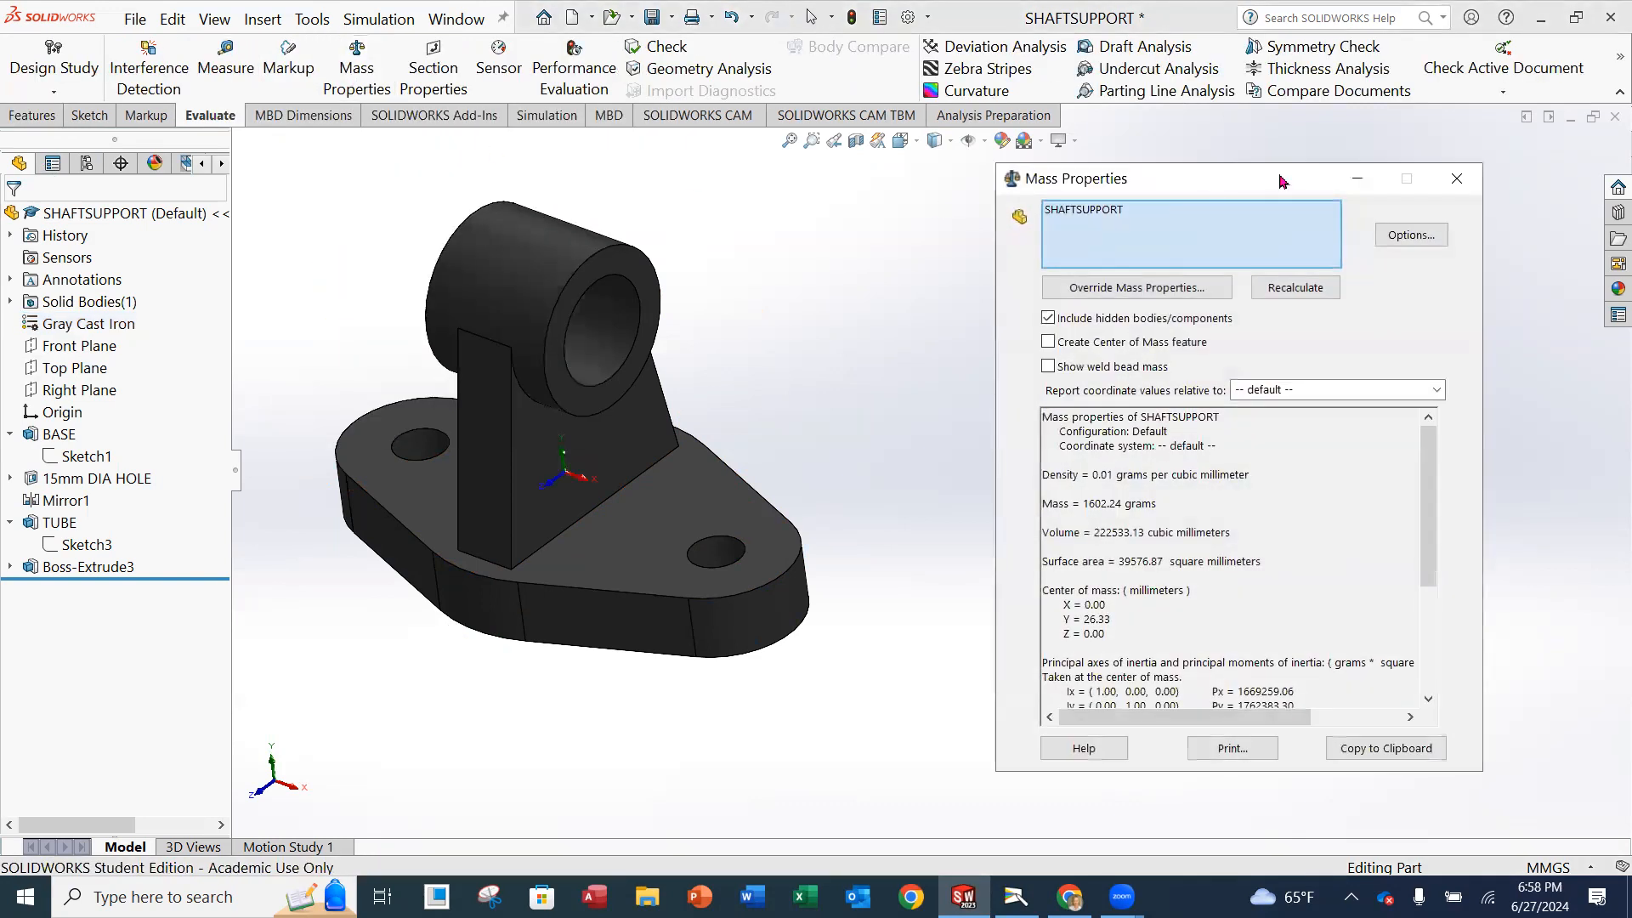
drag(1282, 181, 1155, 184)
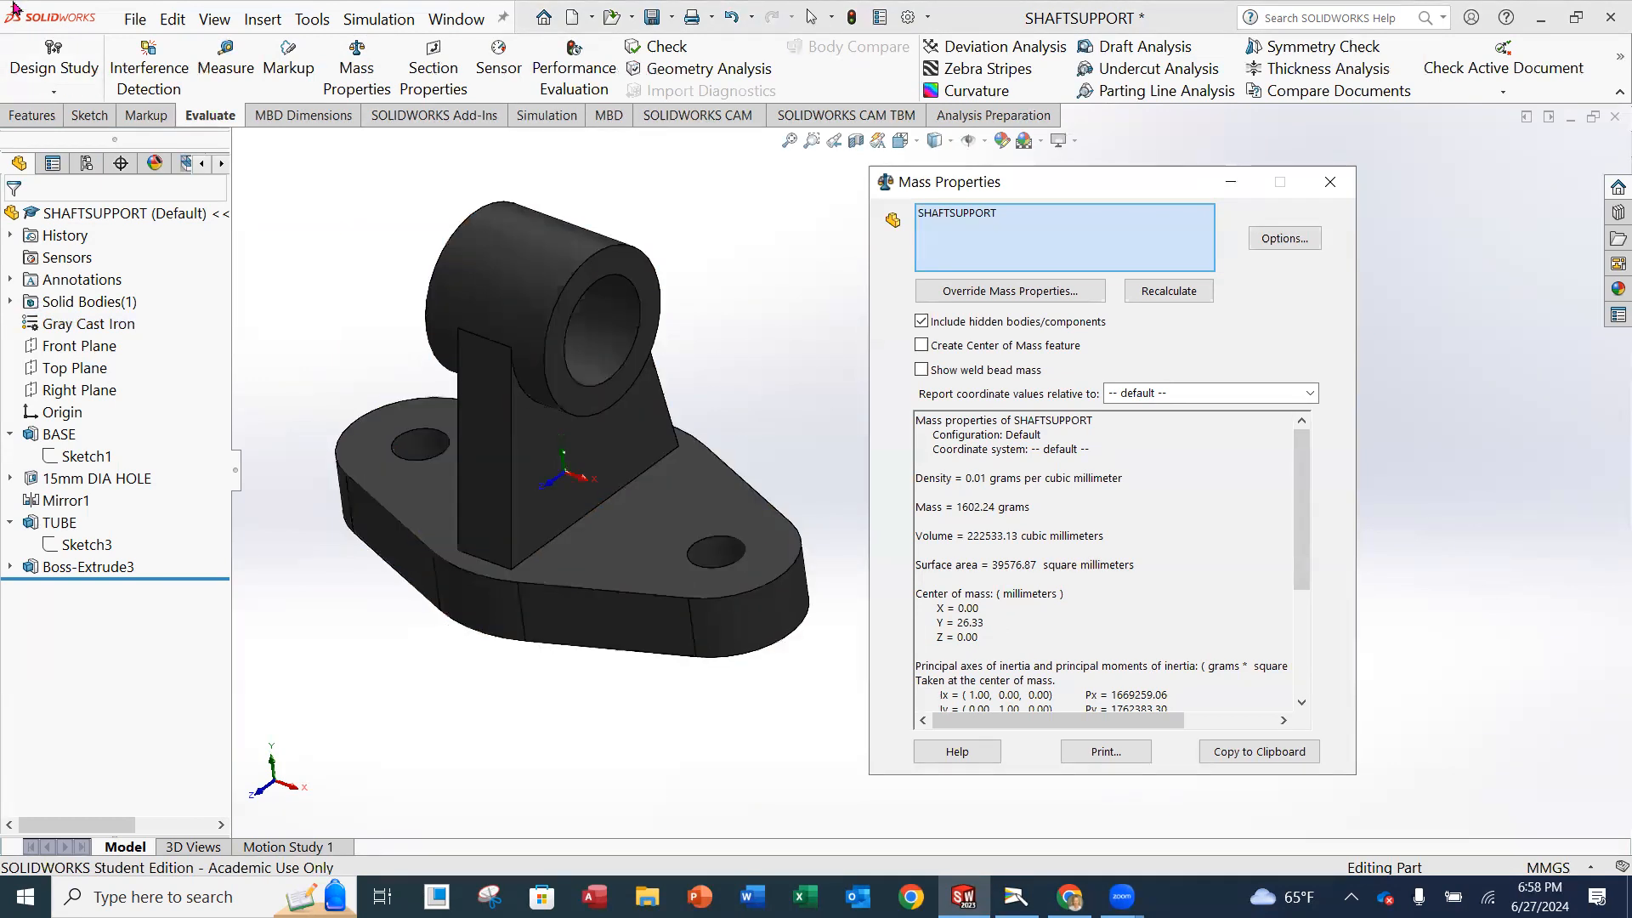
Expand Boss-Extrude3 in the feature tree to show its sketch and close the mass properties results.
click(10, 567)
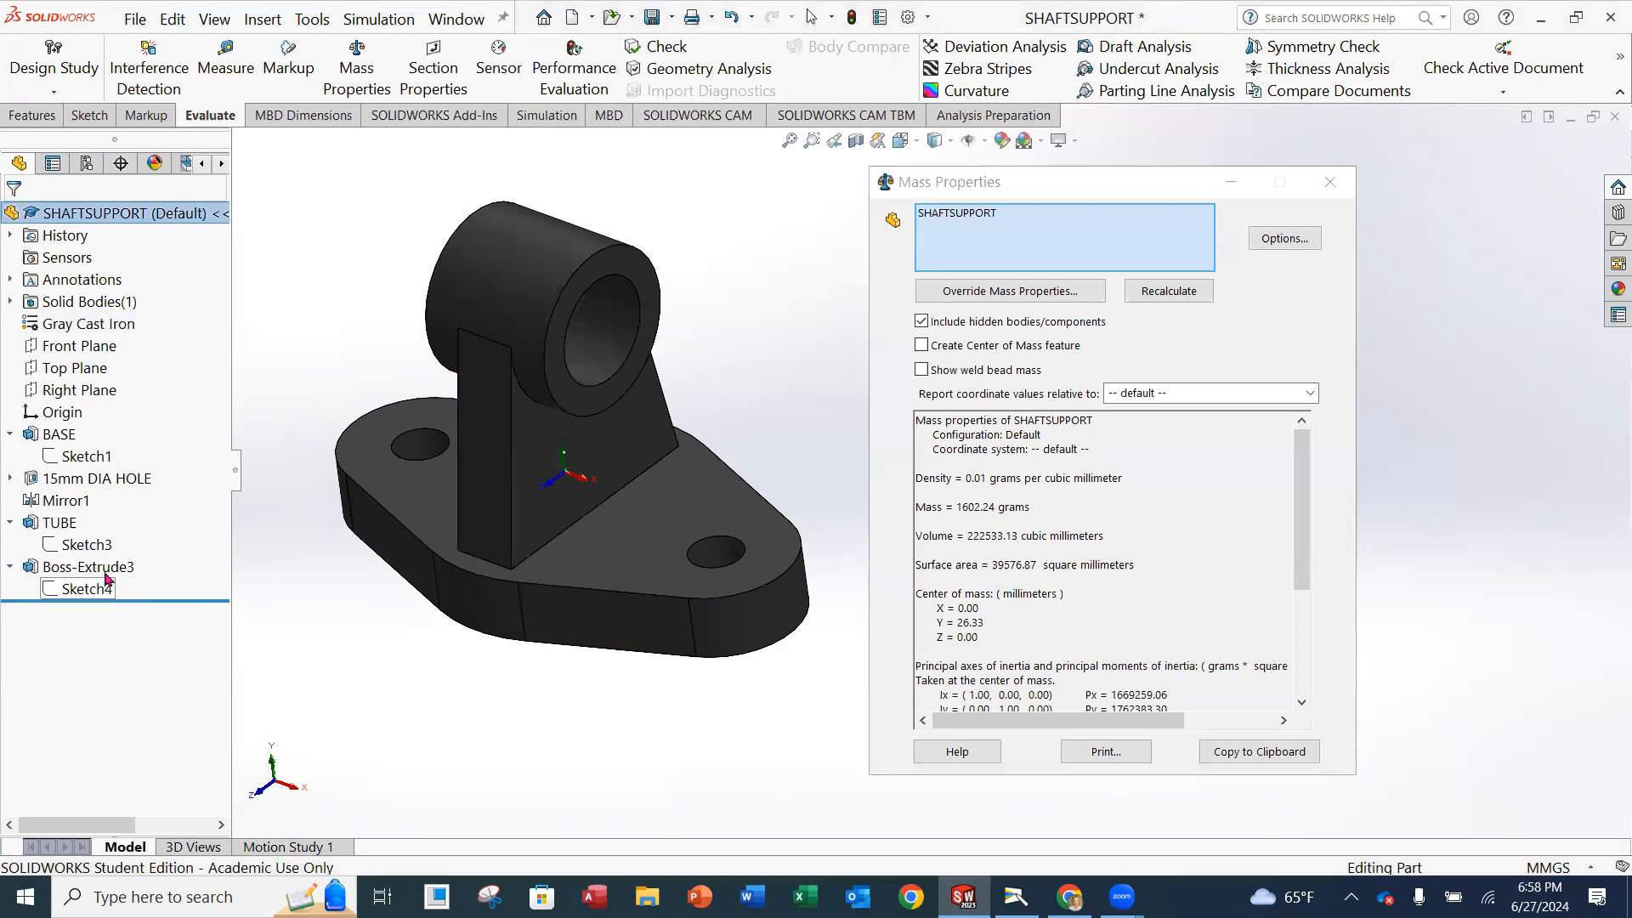
right_click(96, 568)
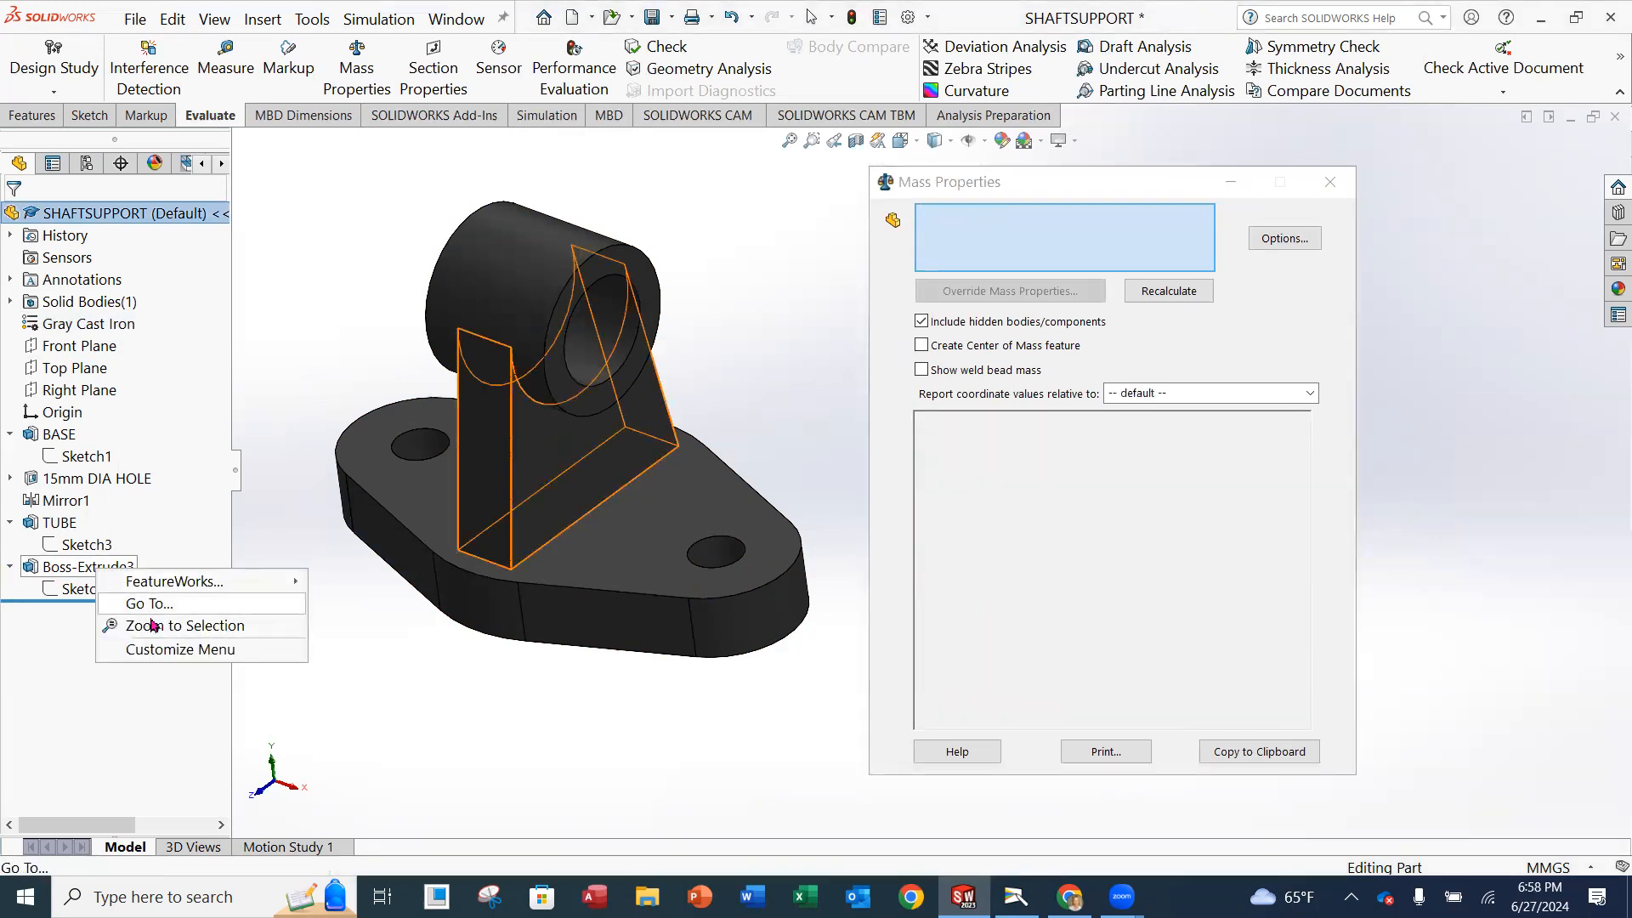
click(306, 524)
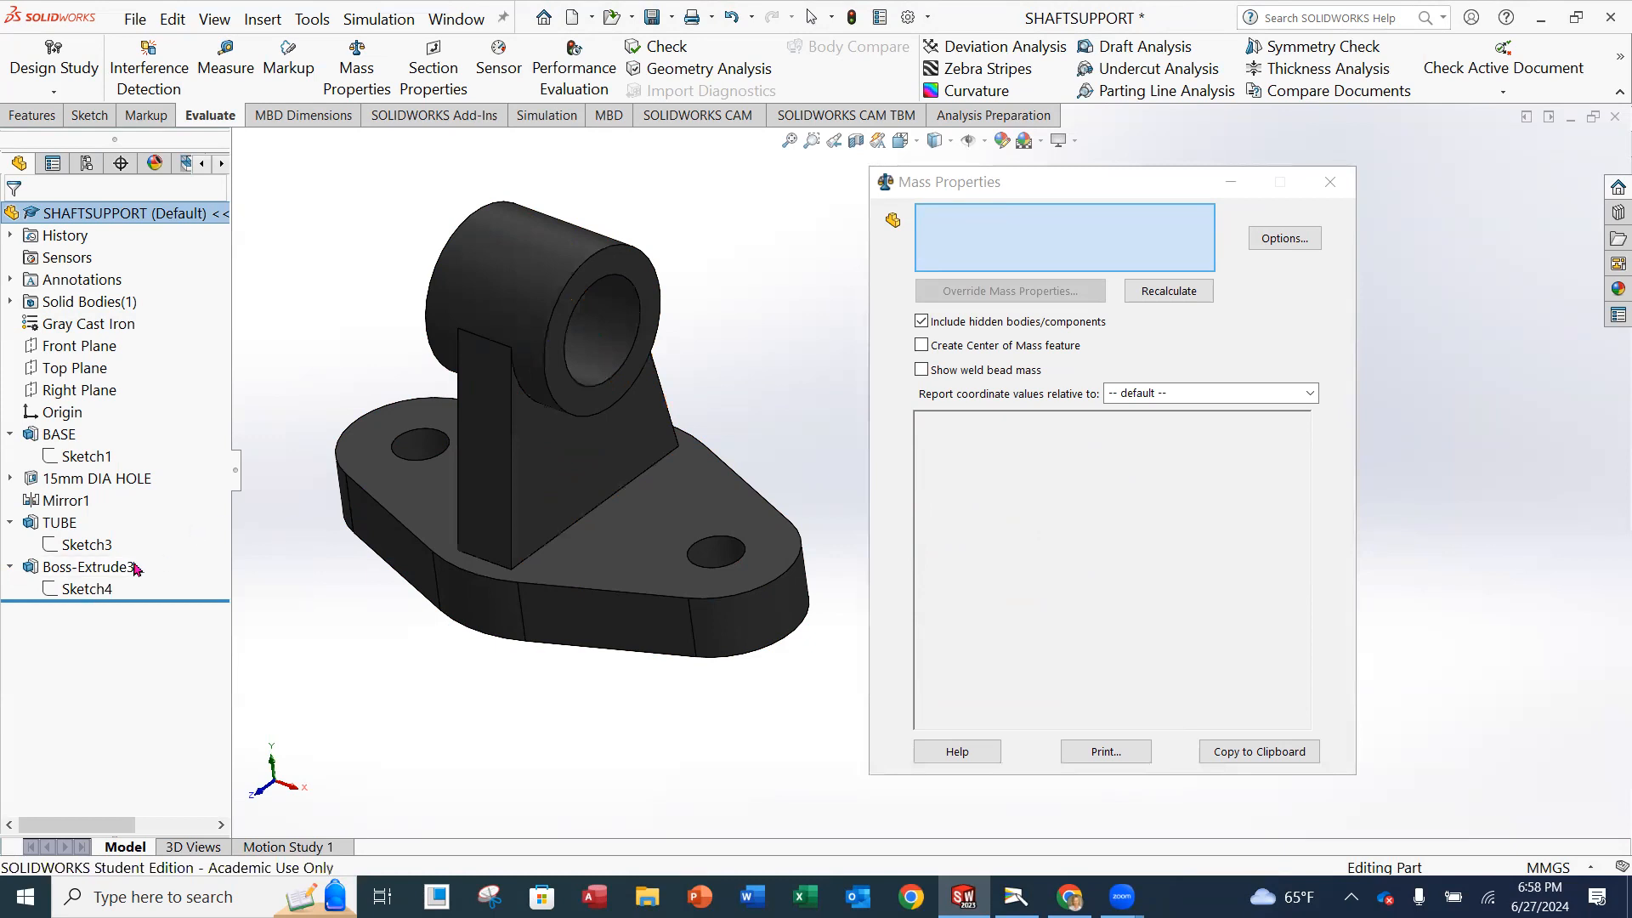
click(1330, 182)
Rename the Boss-Extrude3 feature, the upright support between base and tube, as GUSSET.
click(73, 586)
click(85, 567)
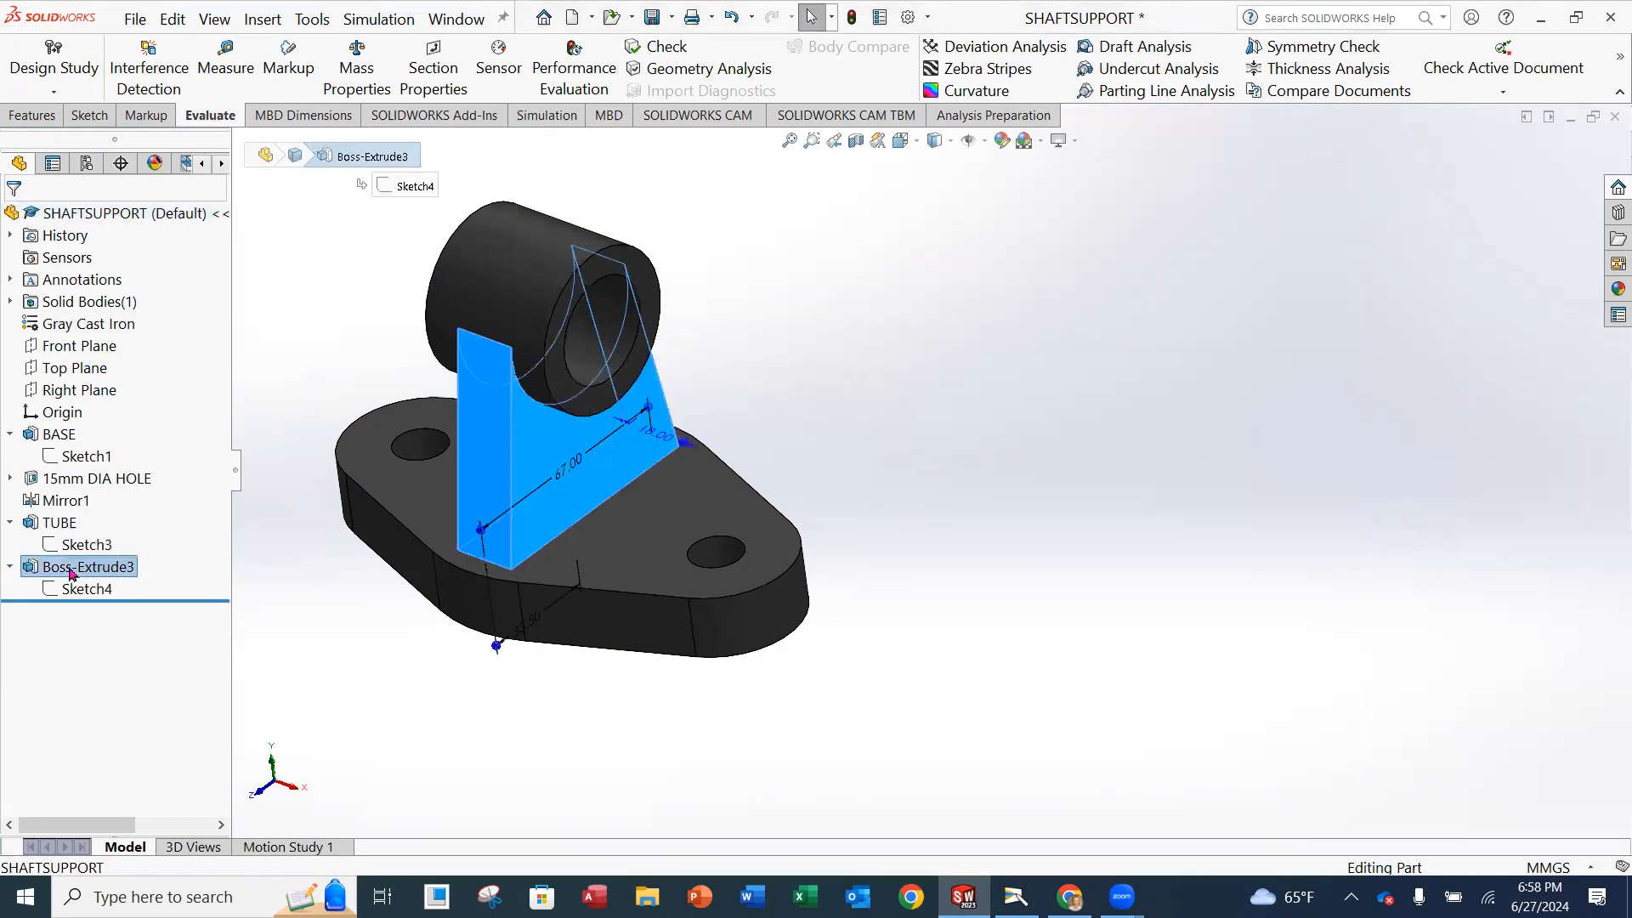
right_click(81, 567)
click(158, 857)
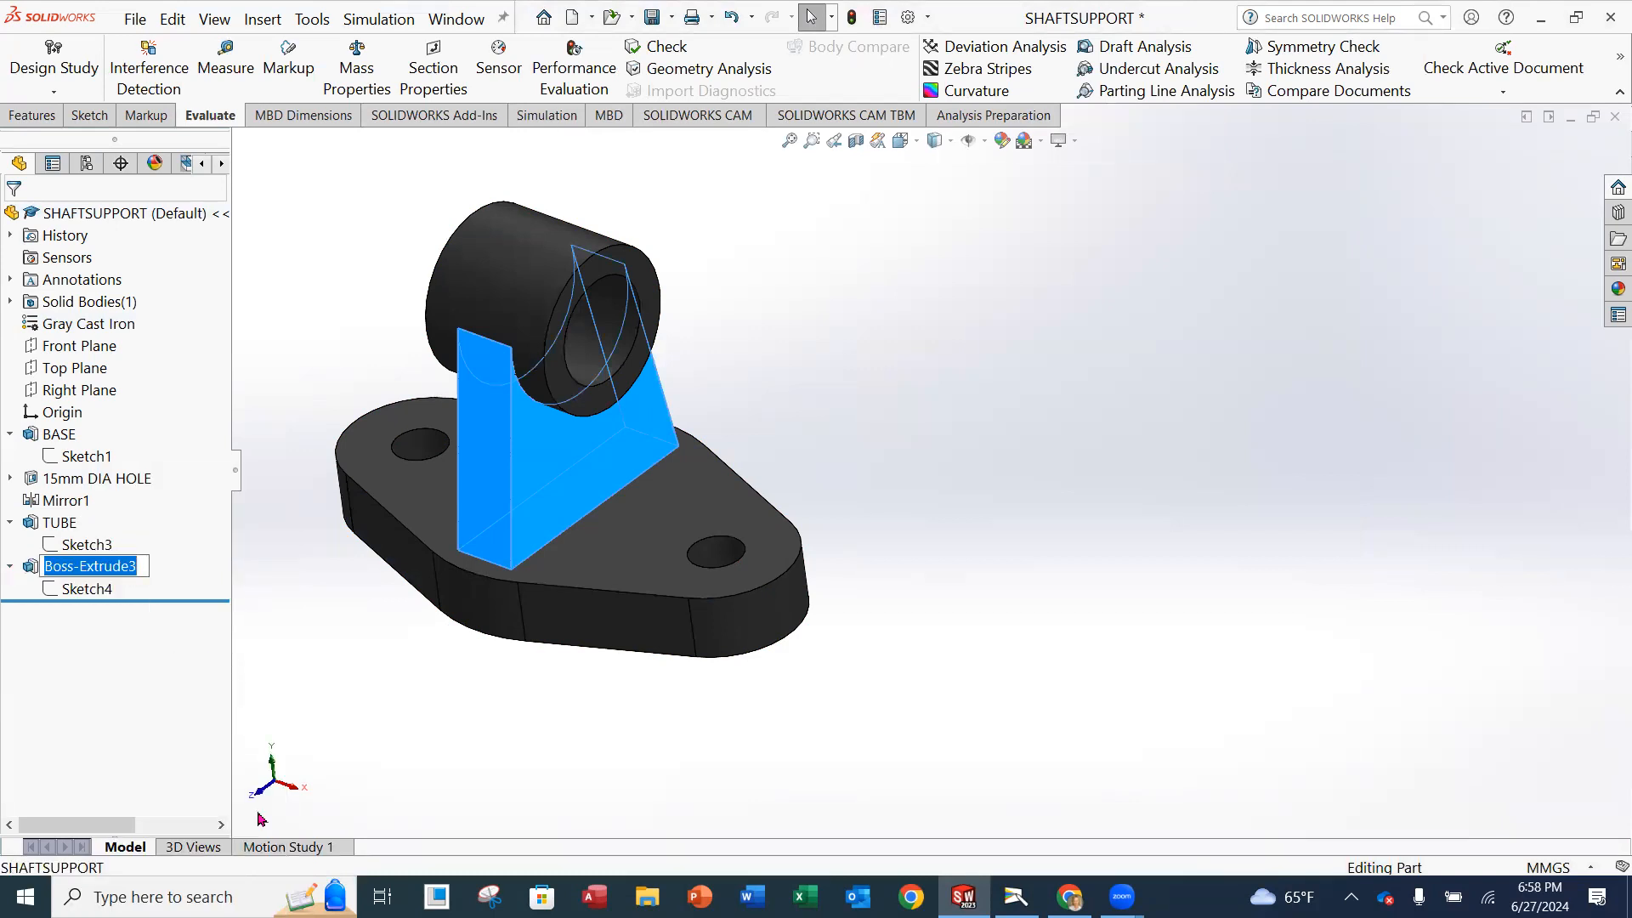
text(GUSSE)
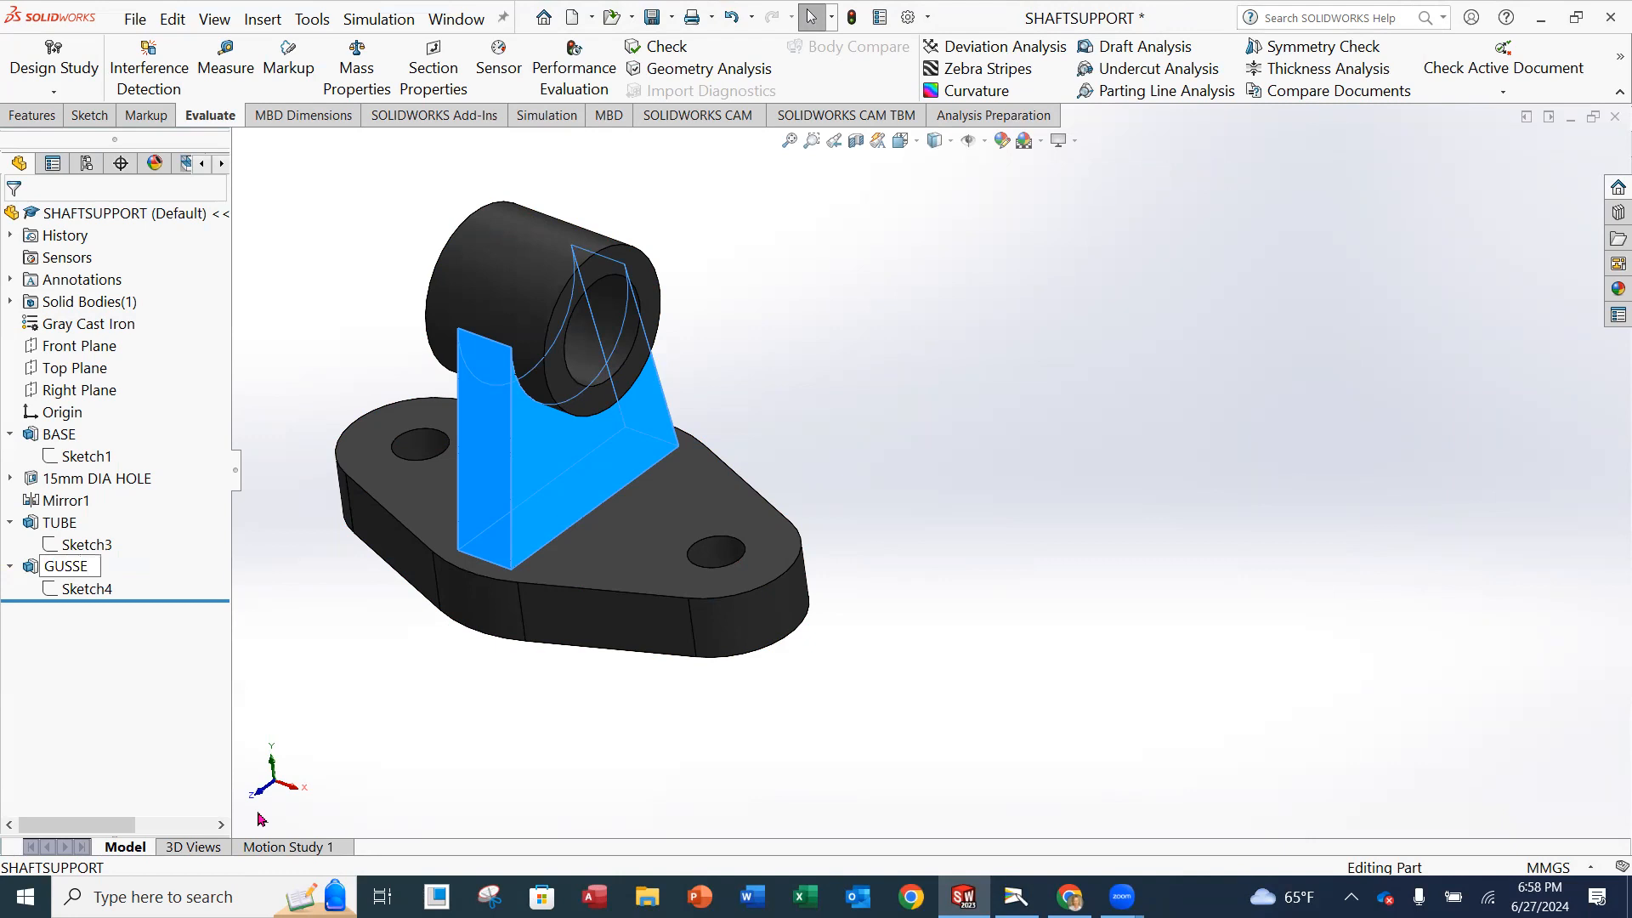
text(T)
click(244, 680)
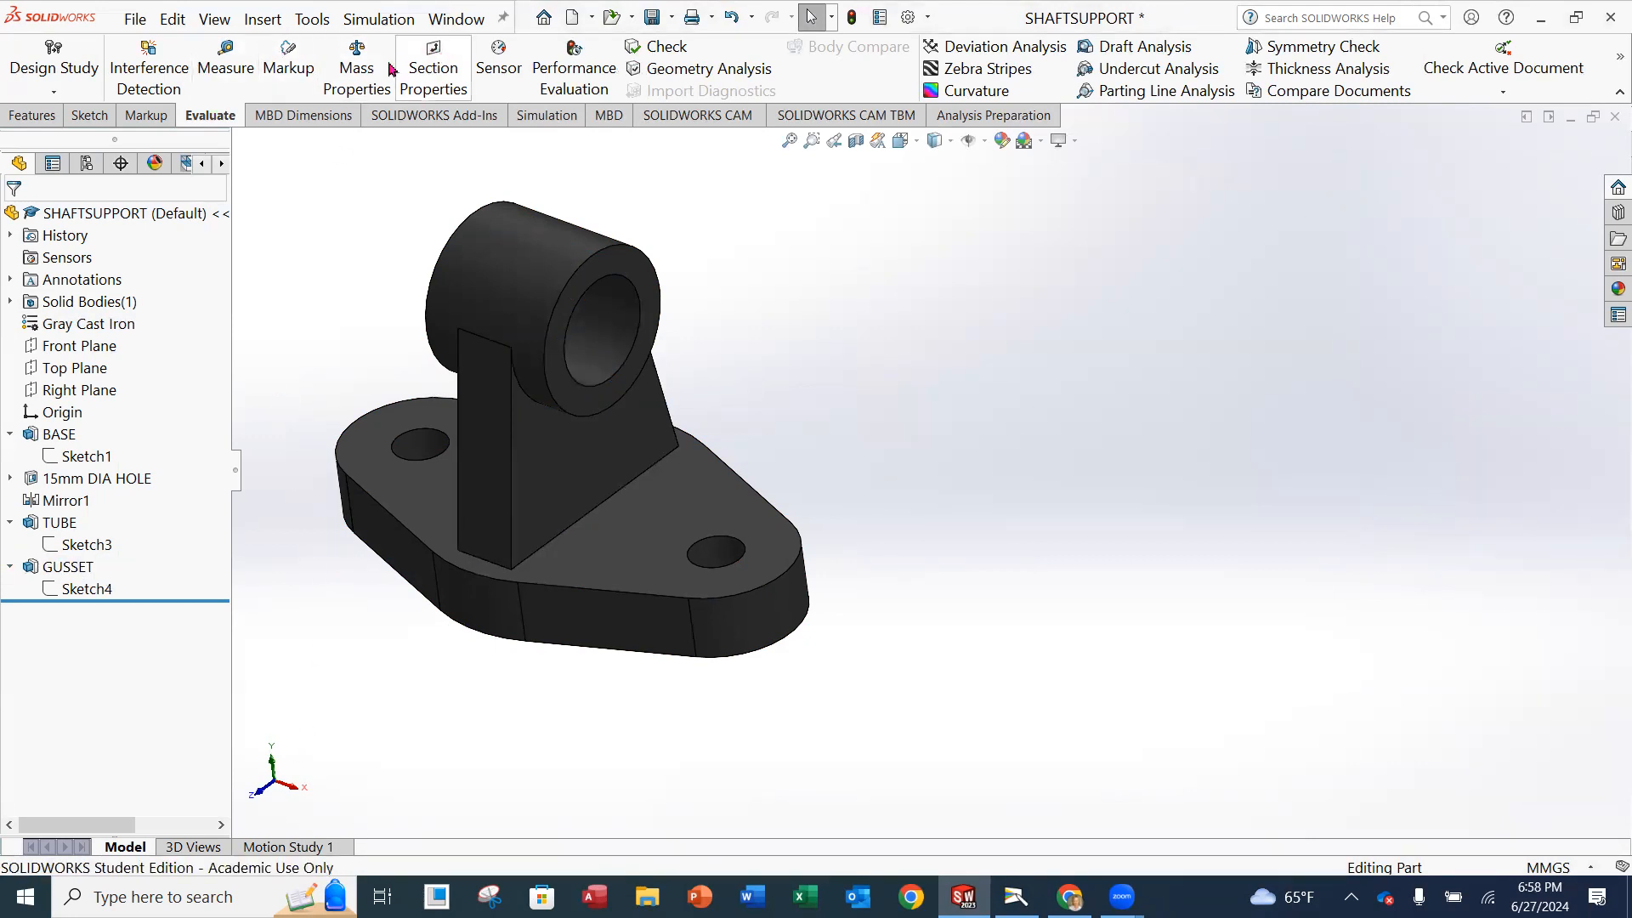
Calculate the part's mass properties again, move the results beside the model for review, and close them.
click(353, 73)
drag(1144, 195, 1082, 202)
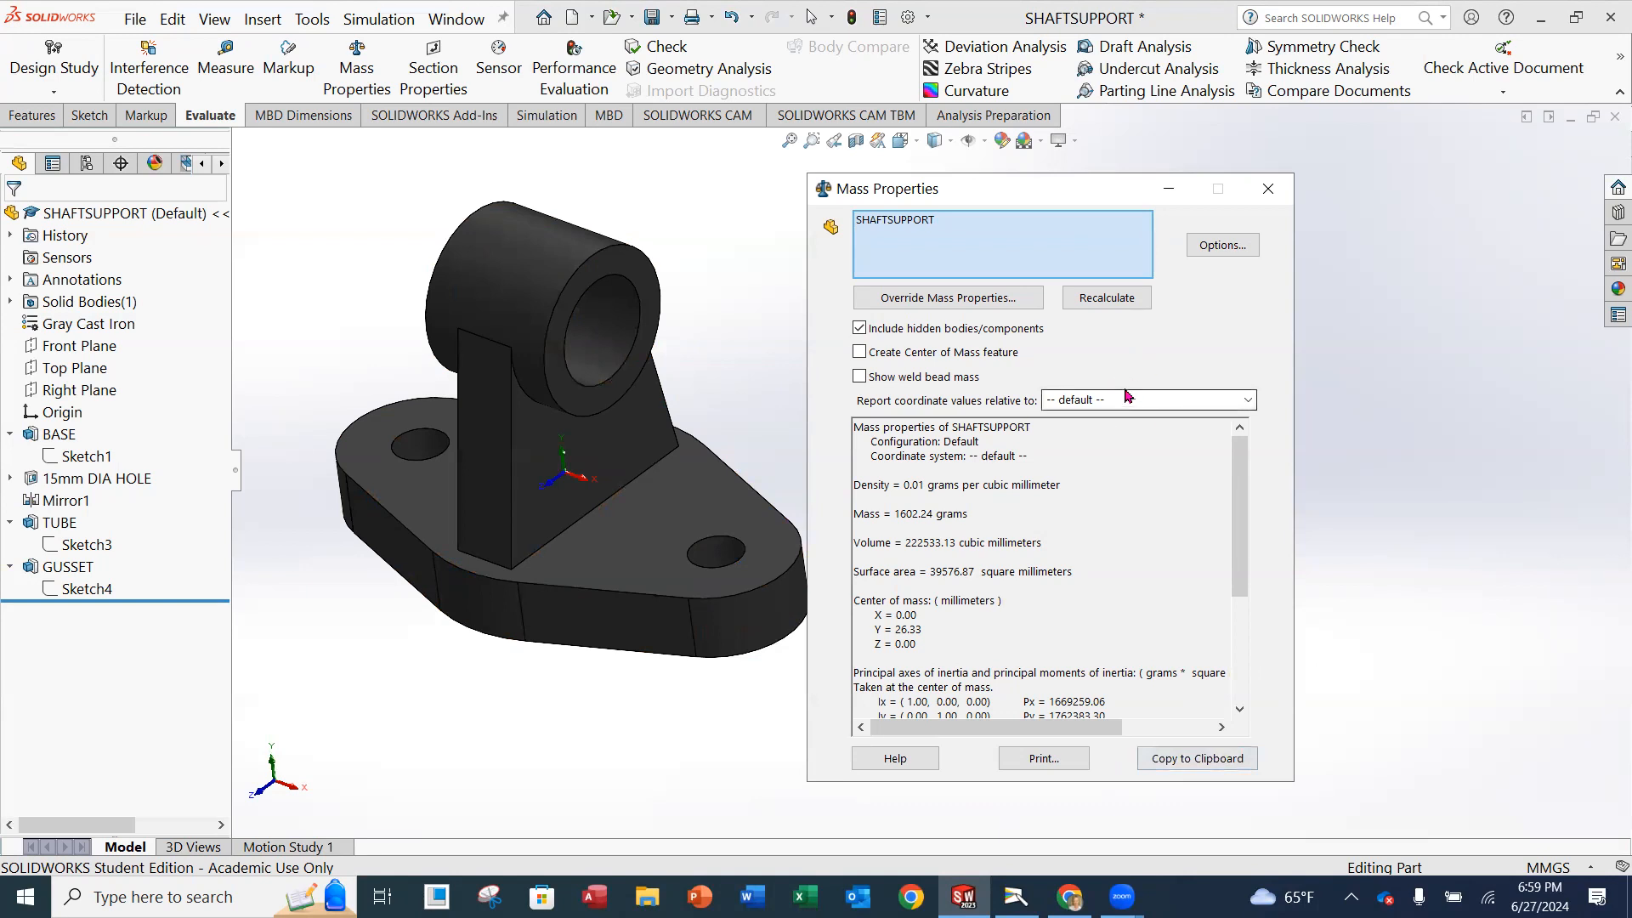
key(Escape)
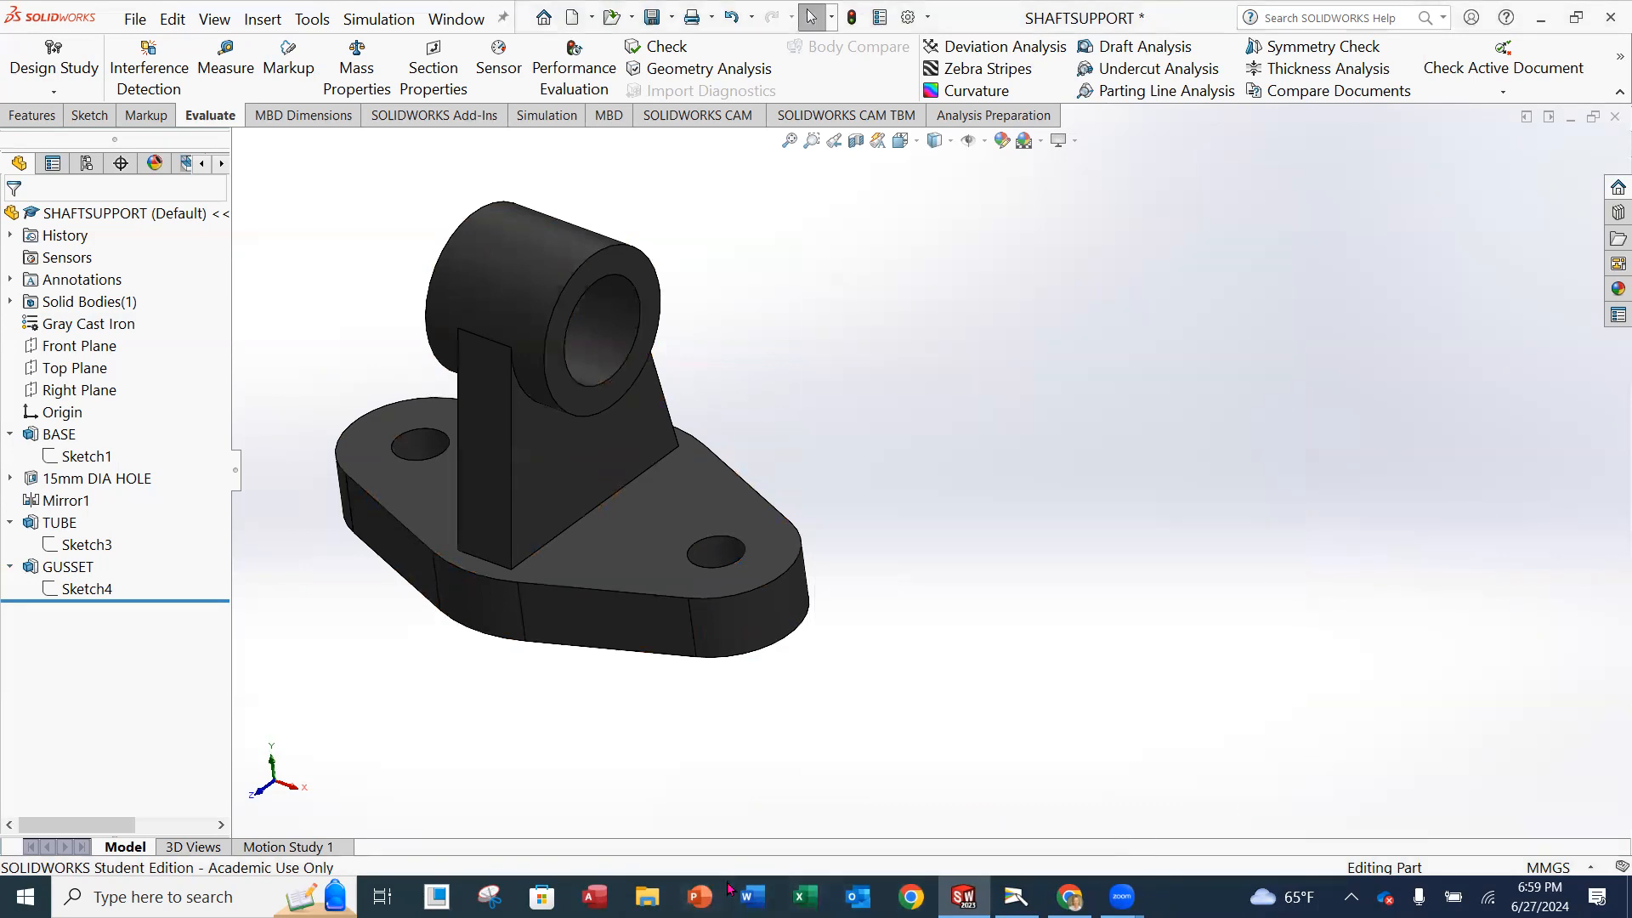